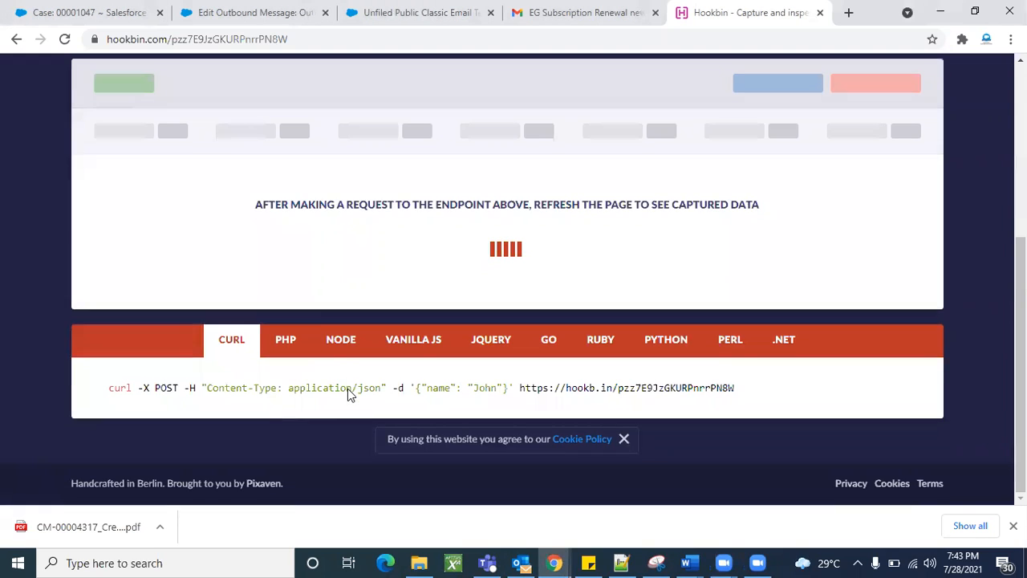
# Check the Hookbin endpoint against the Endpoint URL of the OutBoundMsg1 outbound message, and save the message.
pyautogui.scroll(1, 368, 308)
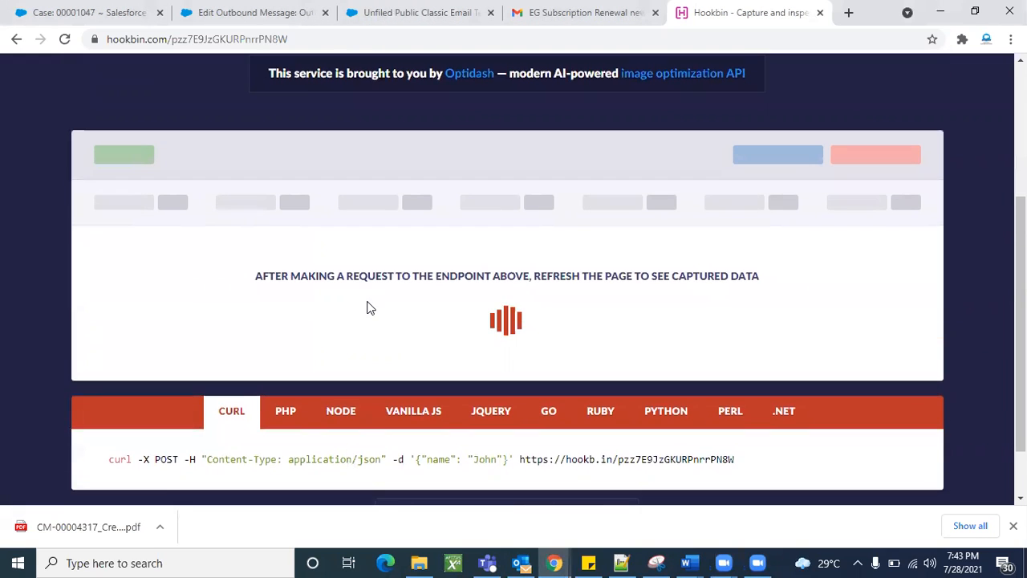
pyautogui.scroll(3, 359, 352)
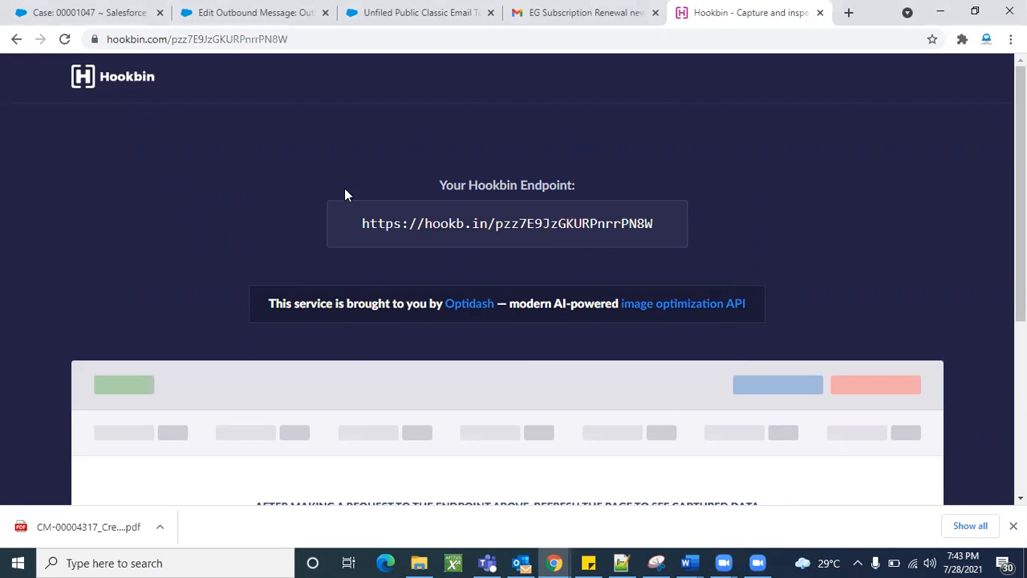
pyautogui.click(259, 20)
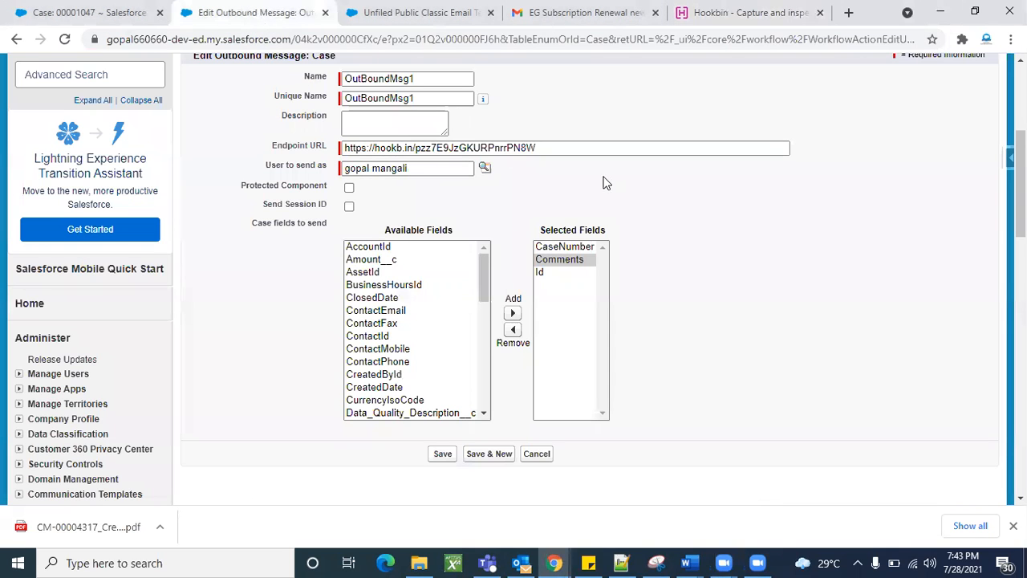
pyautogui.scroll(2, 605, 183)
pyautogui.click(561, 279)
pyautogui.doubleClick(561, 279)
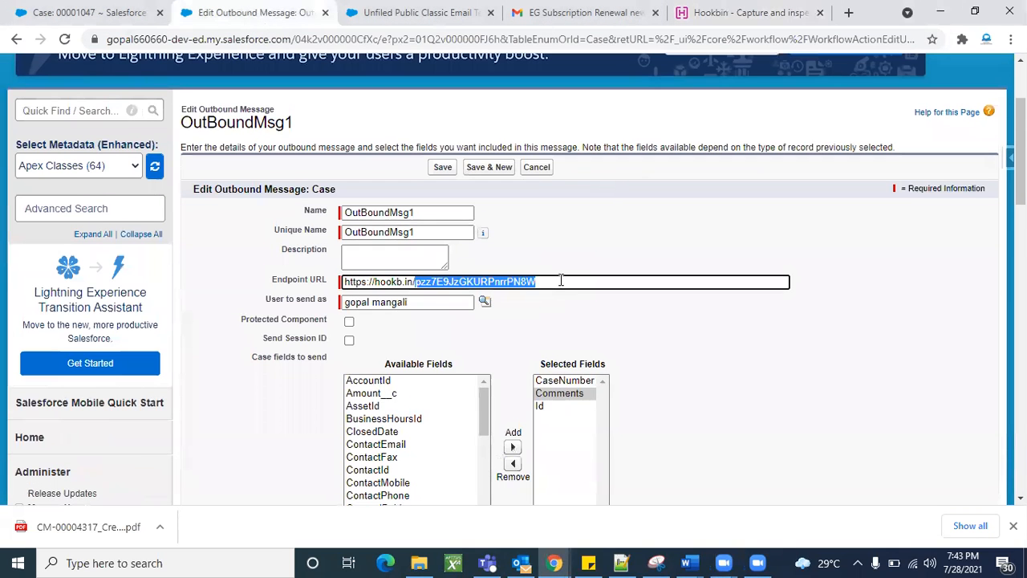
pyautogui.tripleClick(561, 280)
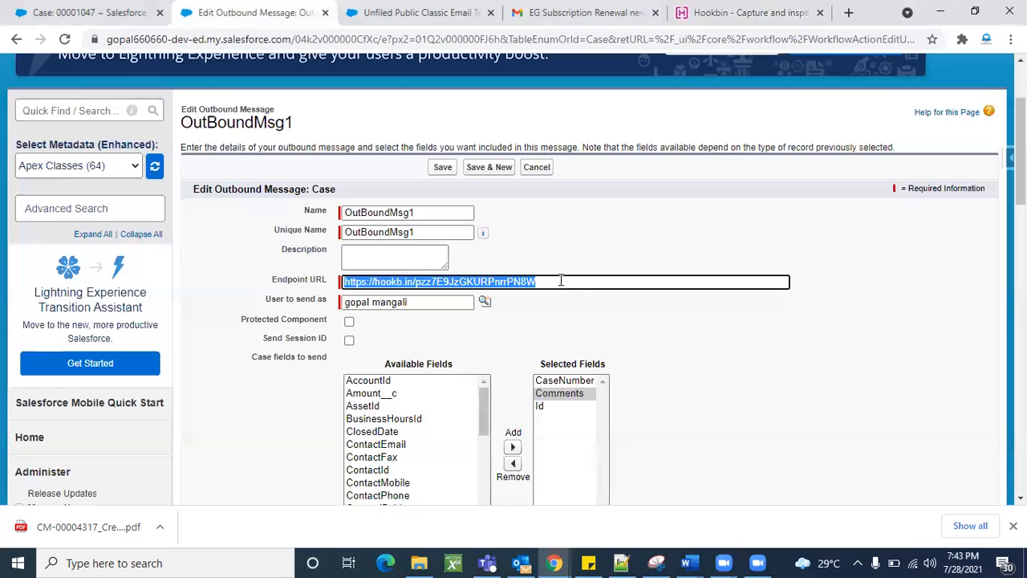
pyautogui.click(664, 347)
pyautogui.click(438, 167)
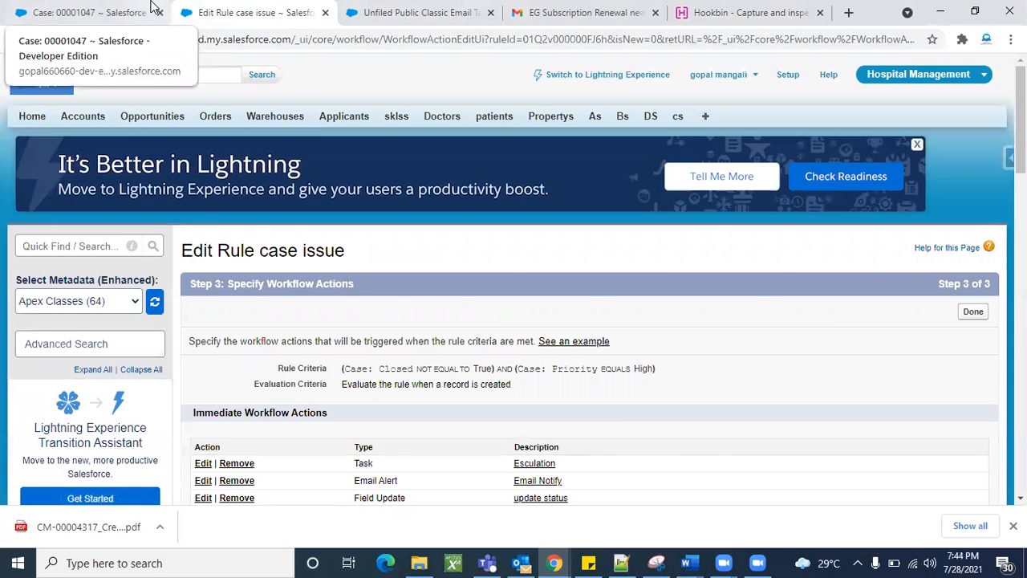
# Clone the open high-priority Salesforce case and save the copy with its existing values.
pyautogui.click(151, 10)
pyautogui.scroll(6, 514, 312)
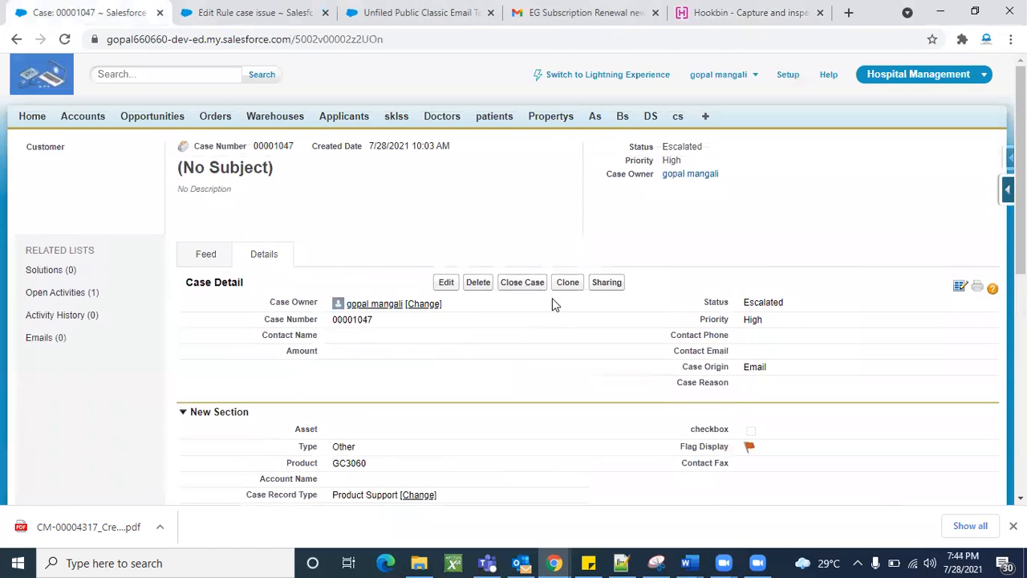
pyautogui.click(567, 286)
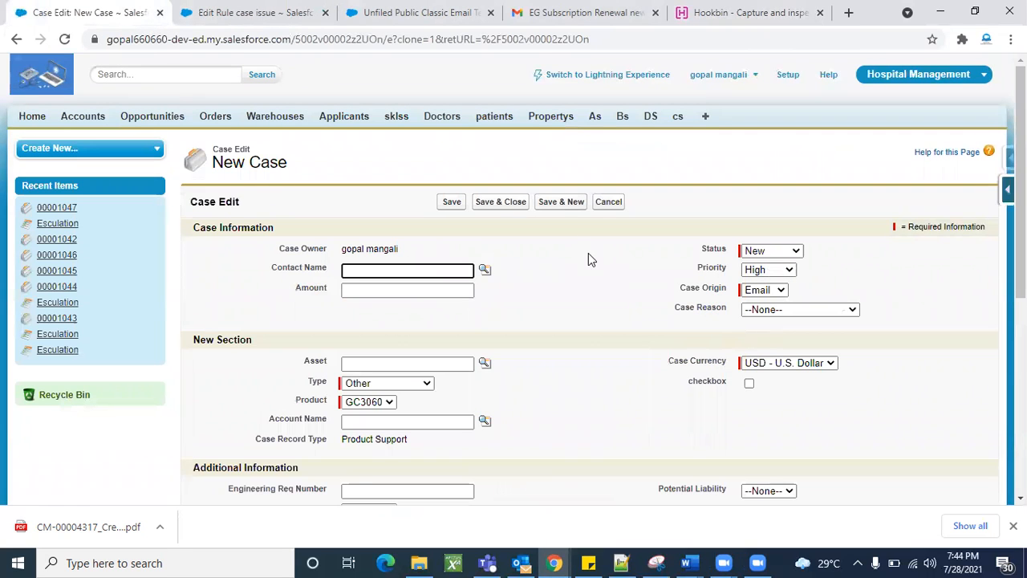
pyautogui.click(452, 201)
pyautogui.scroll(-5, 549, 361)
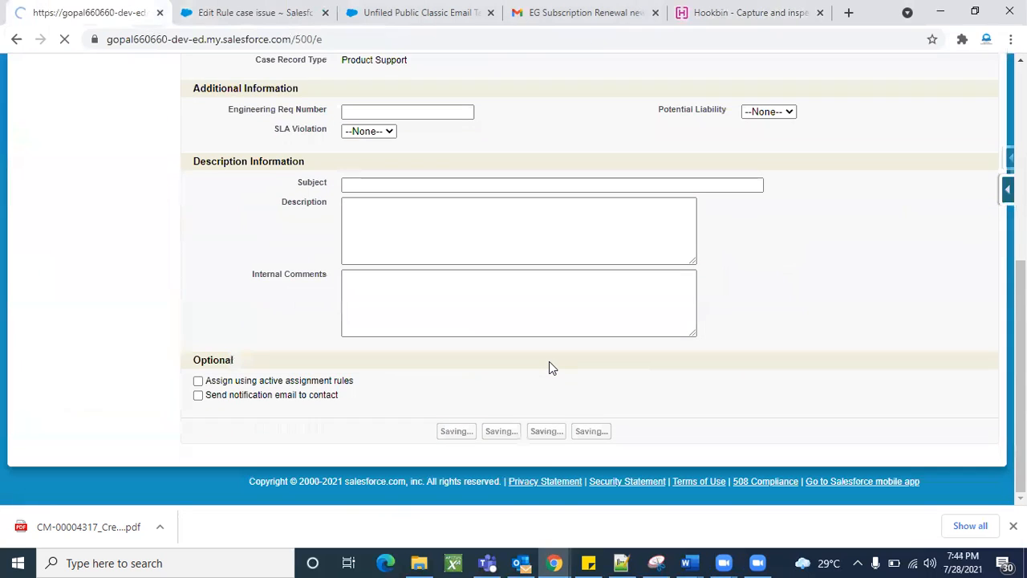
pyautogui.scroll(-2, 549, 365)
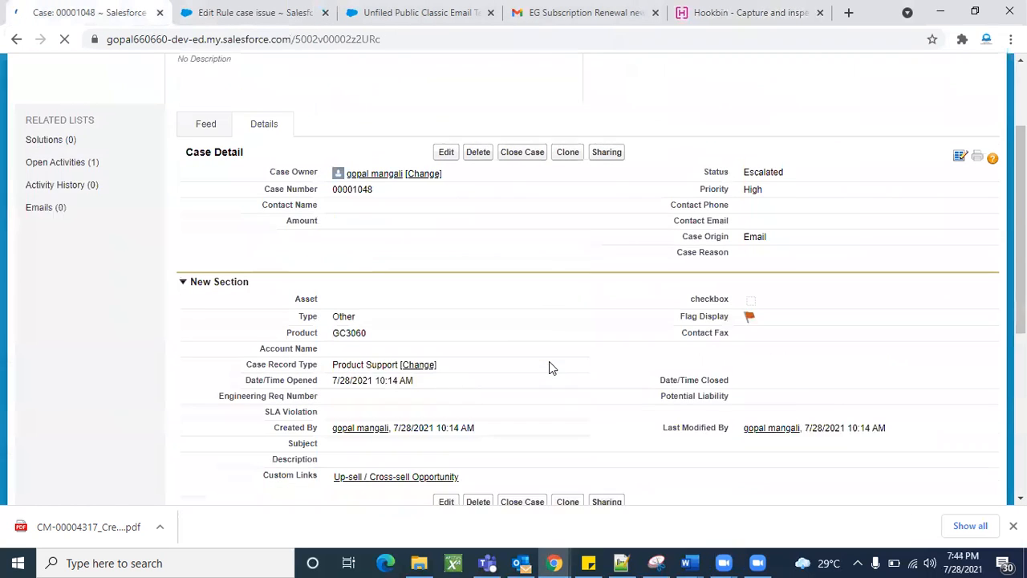
pyautogui.scroll(-3, 513, 314)
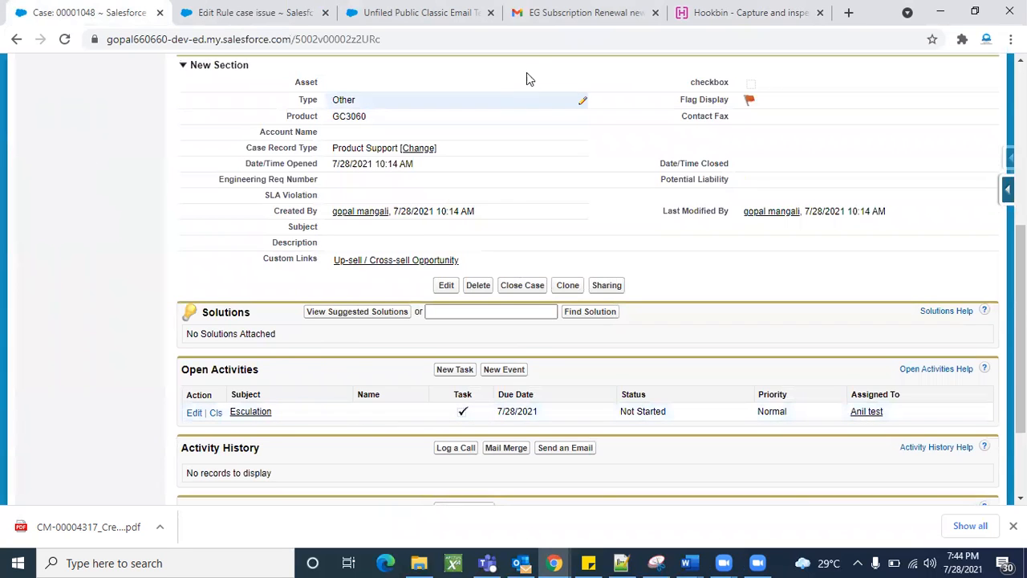
# Switch to Gmail, refresh the inbox and open the newest "EG Subscription Renewal new case1" conversation.
pyautogui.click(552, 17)
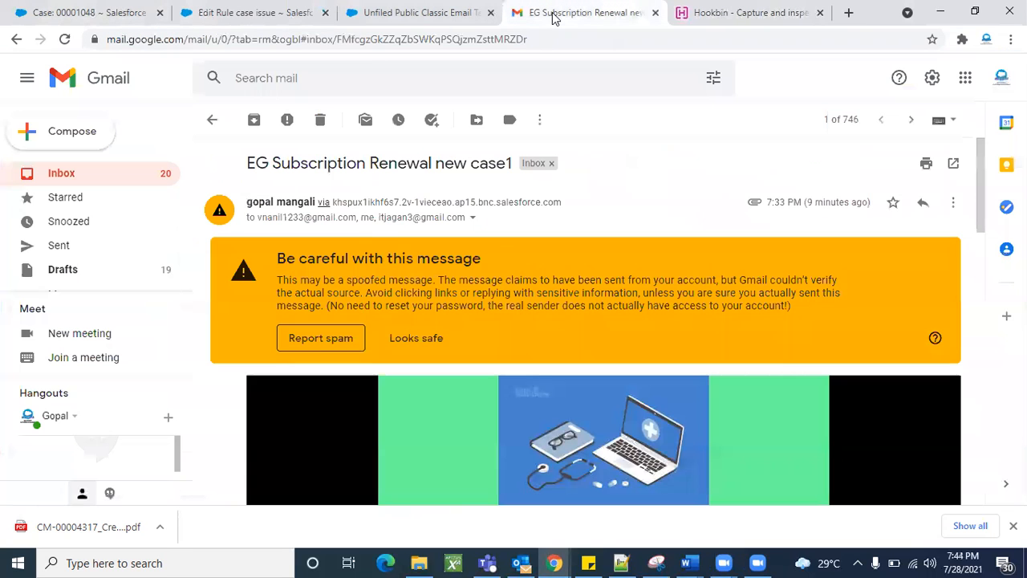
pyautogui.click(210, 138)
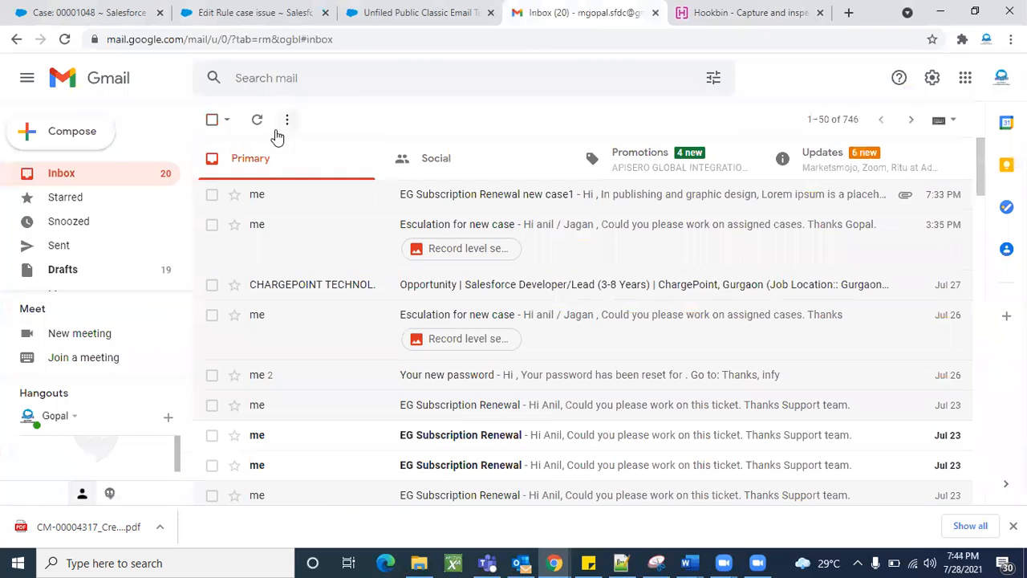
pyautogui.click(258, 121)
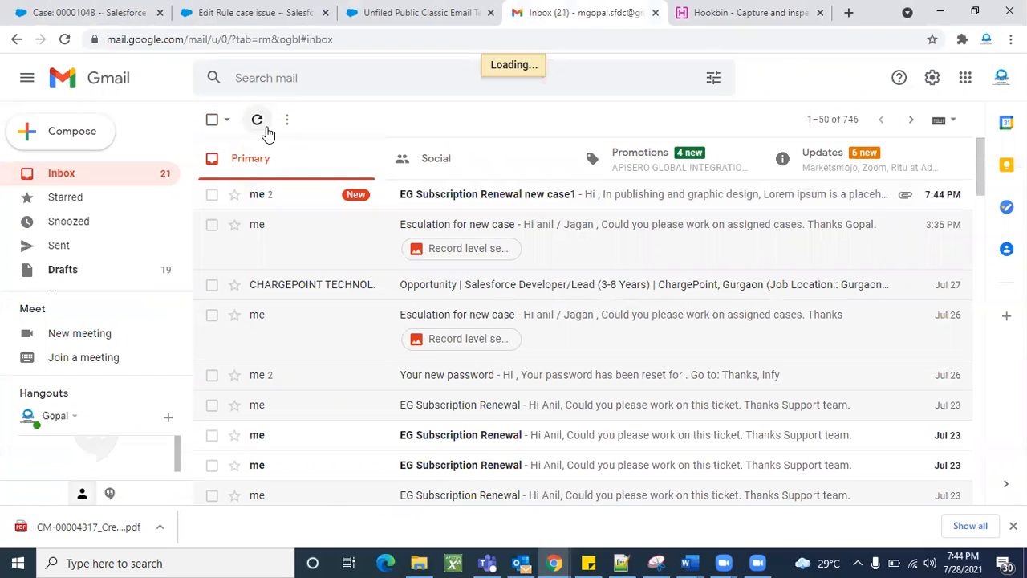
pyautogui.click(551, 201)
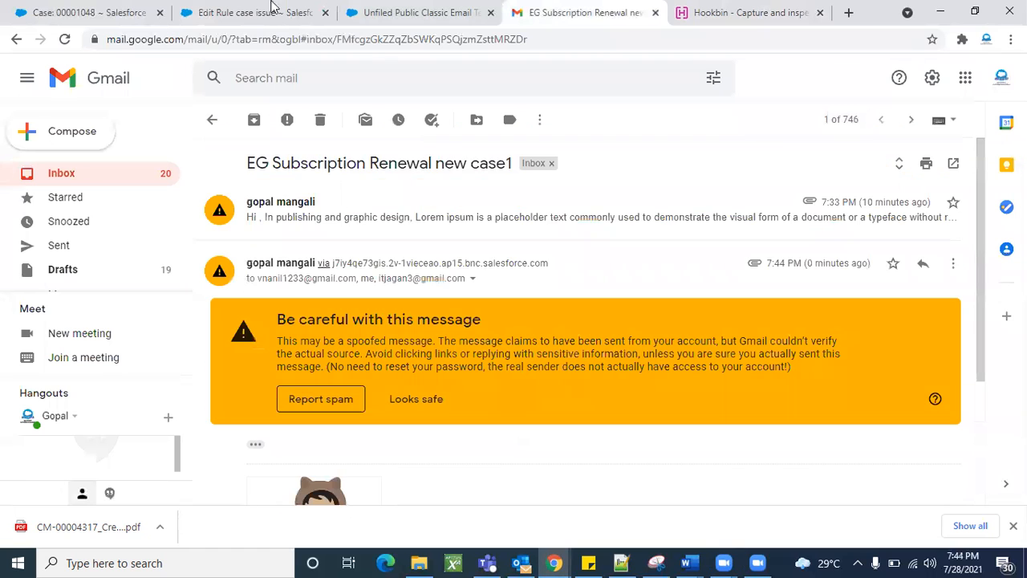
# Review the cloned case's status and open activities in Salesforce, and recheck the notification email in Gmail.
pyautogui.click(112, 8)
pyautogui.scroll(2, 473, 174)
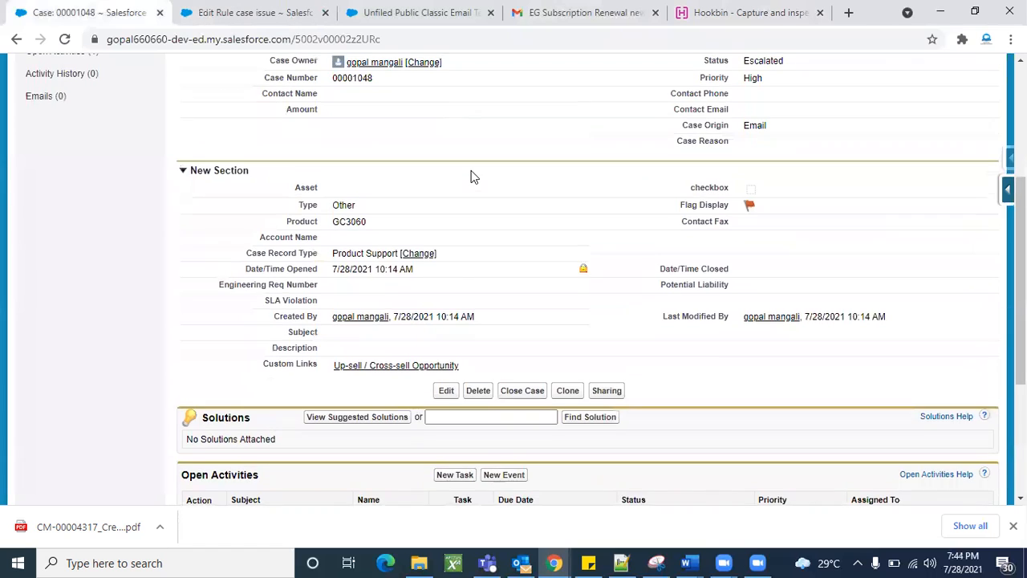
pyautogui.scroll(1, 676, 241)
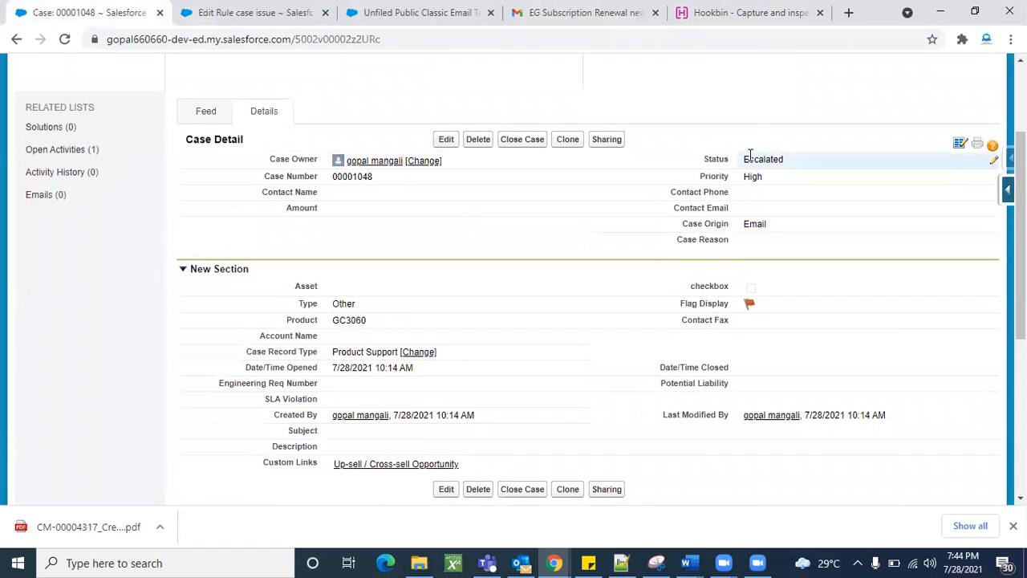
pyautogui.scroll(-3, 650, 265)
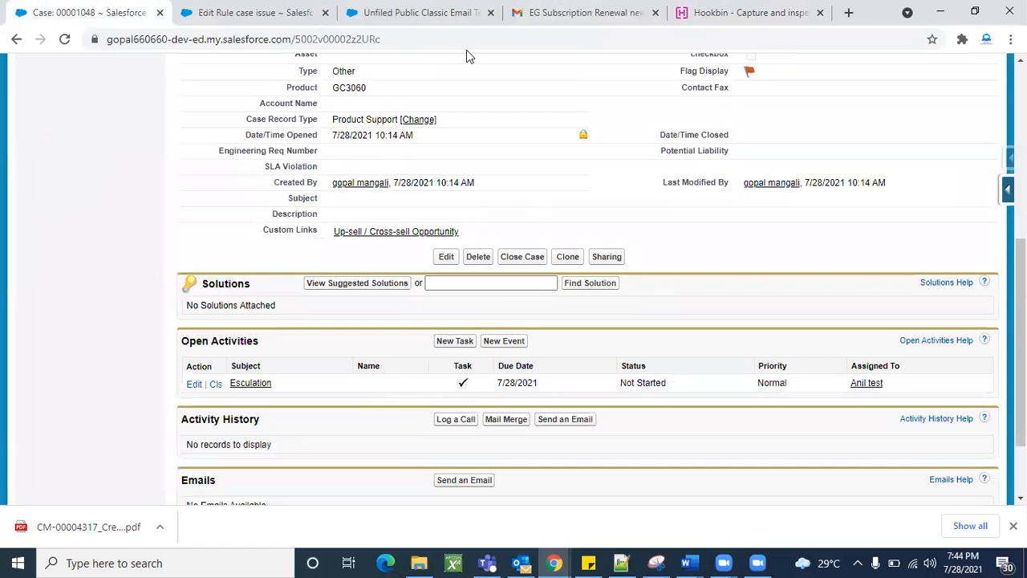
pyautogui.click(530, 8)
pyautogui.scroll(-2, 597, 287)
pyautogui.scroll(2, 597, 288)
# Switch to Hookbin, reload the endpoint page and examine the captured request's headers and XML body.
pyautogui.click(746, 8)
pyautogui.scroll(-3, 634, 221)
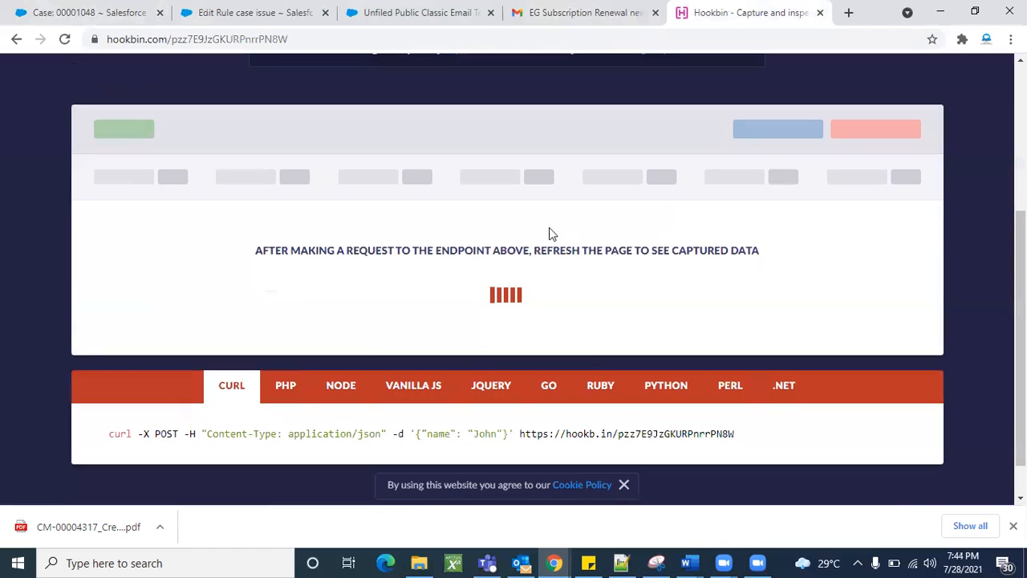
pyautogui.click(65, 39)
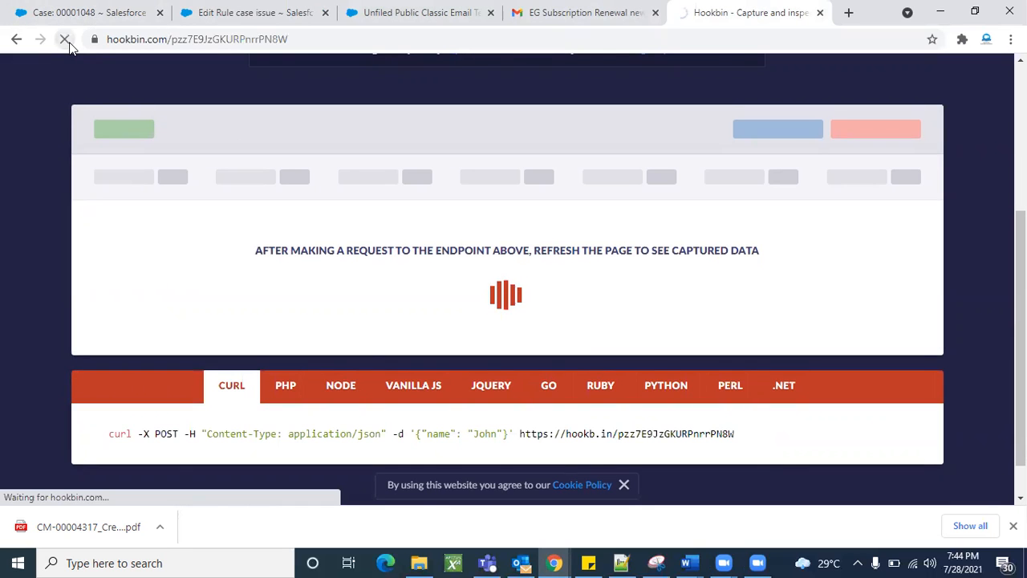
pyautogui.scroll(-3, 346, 291)
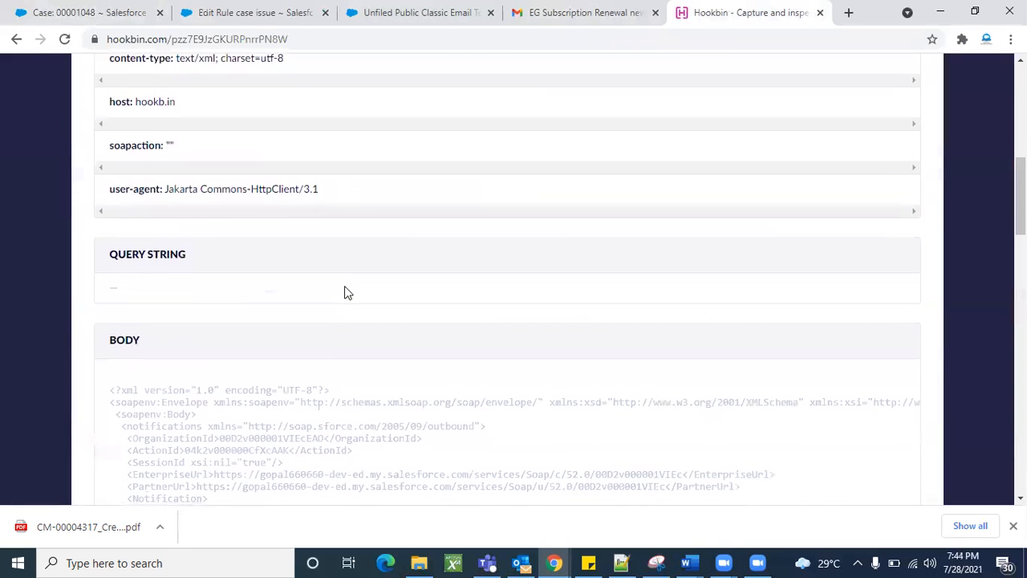
pyautogui.scroll(3, 346, 291)
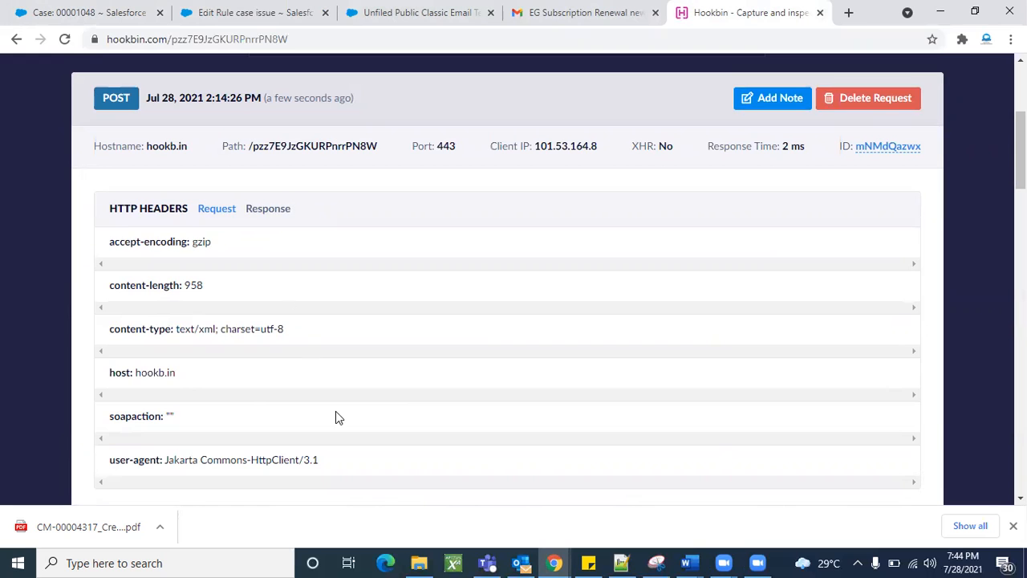
pyautogui.scroll(-5, 338, 417)
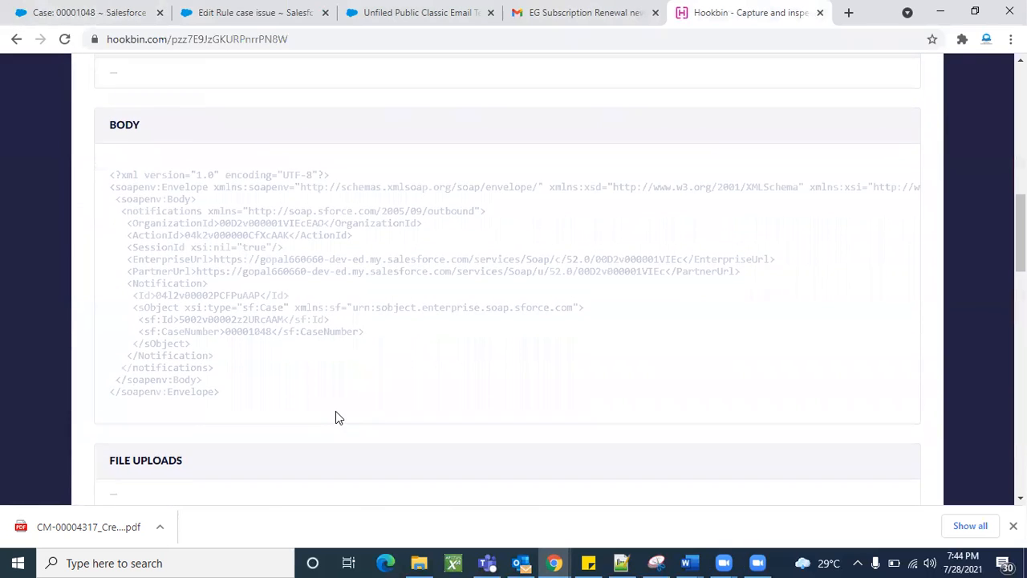
pyautogui.scroll(1, 337, 417)
# Compare the case number on the Salesforce case with the CaseNumber value in Hookbin's captured request body.
pyautogui.click(80, 11)
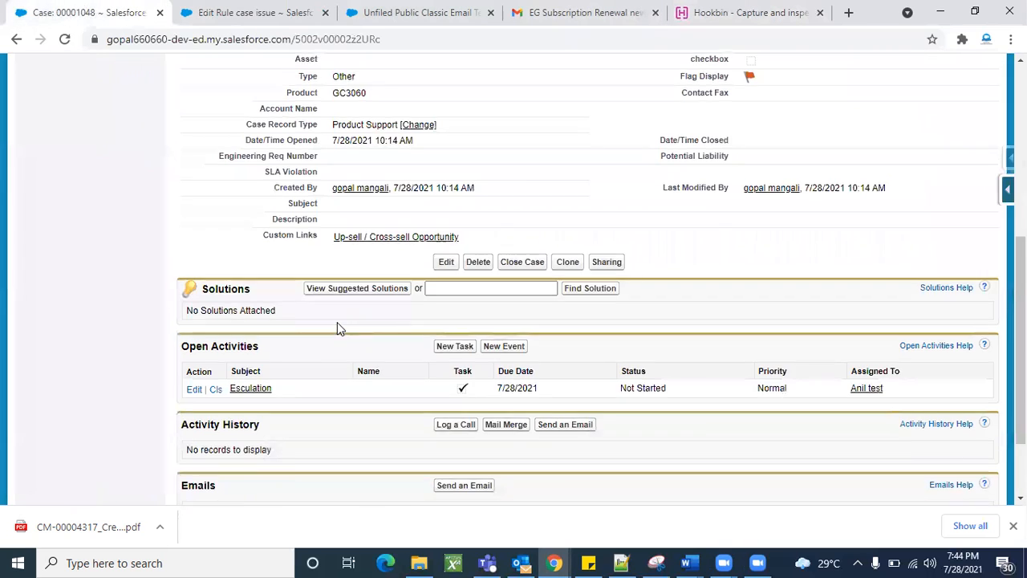
pyautogui.scroll(5, 337, 322)
pyautogui.doubleClick(276, 145)
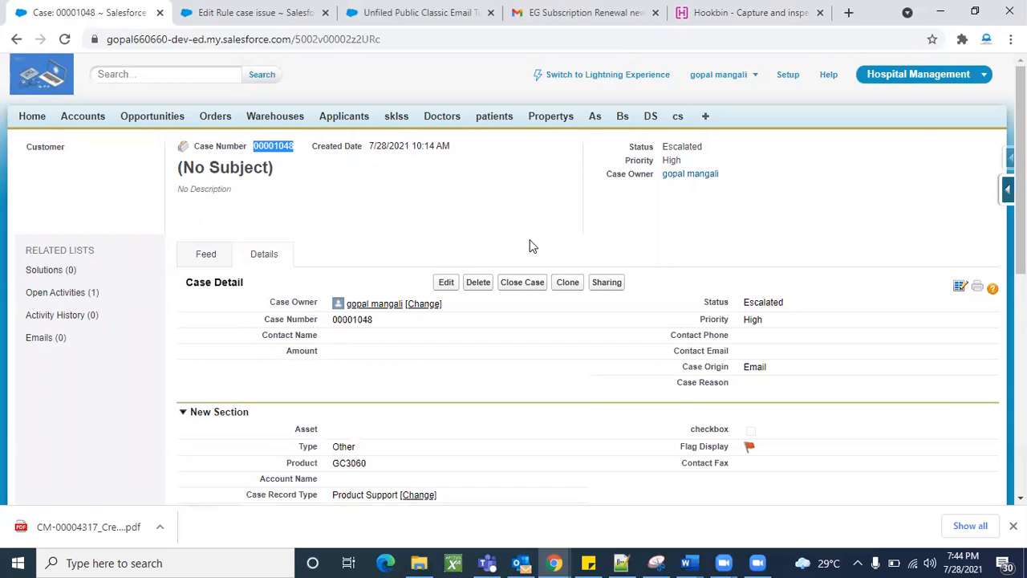
pyautogui.click(768, 12)
pyautogui.scroll(-1, 653, 297)
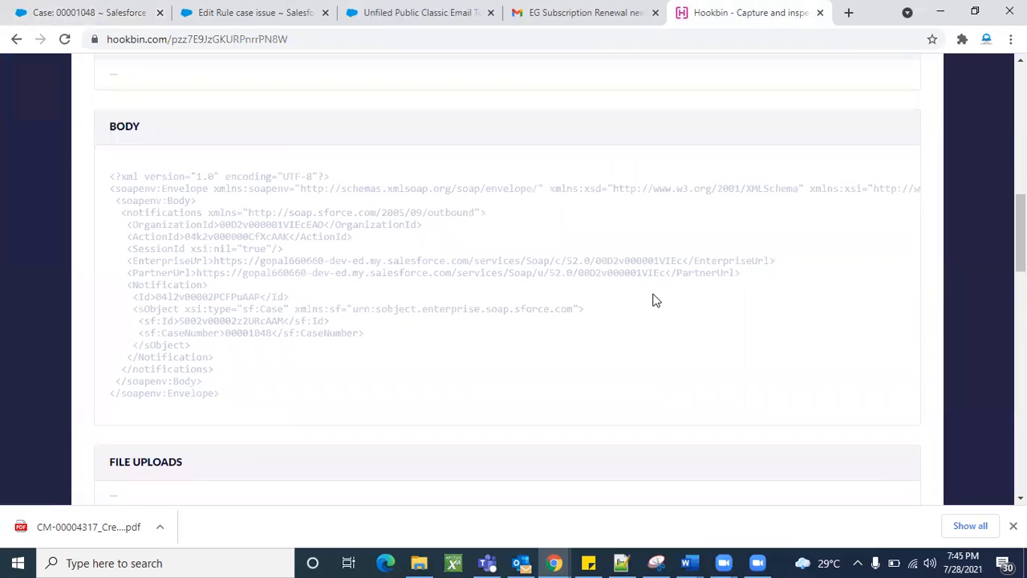
pyautogui.doubleClick(249, 331)
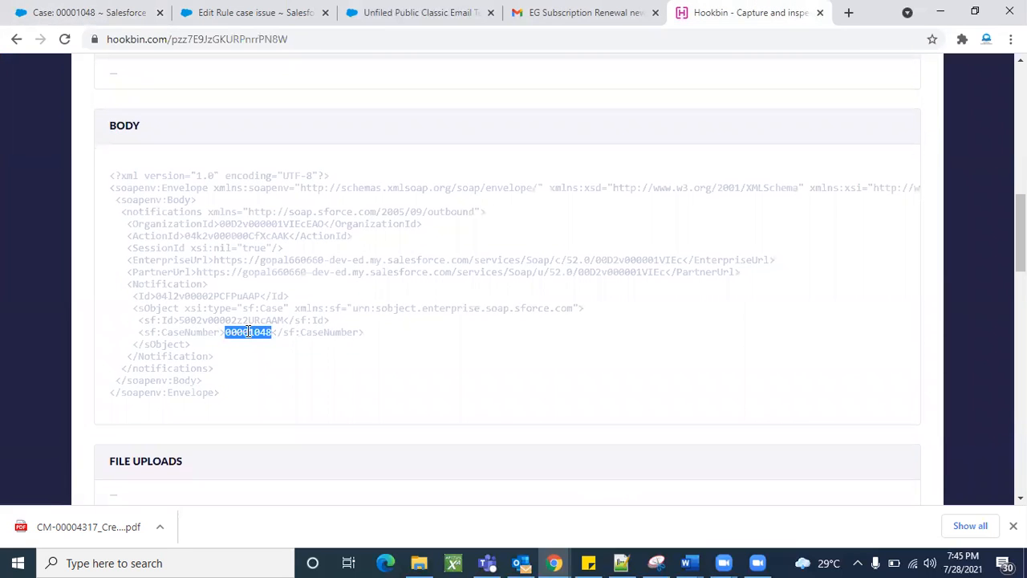
# Search the Hookbin page for the case number, copy it from the request body and highlight the case Id.
pyautogui.hotkey('ctrl', 'f')
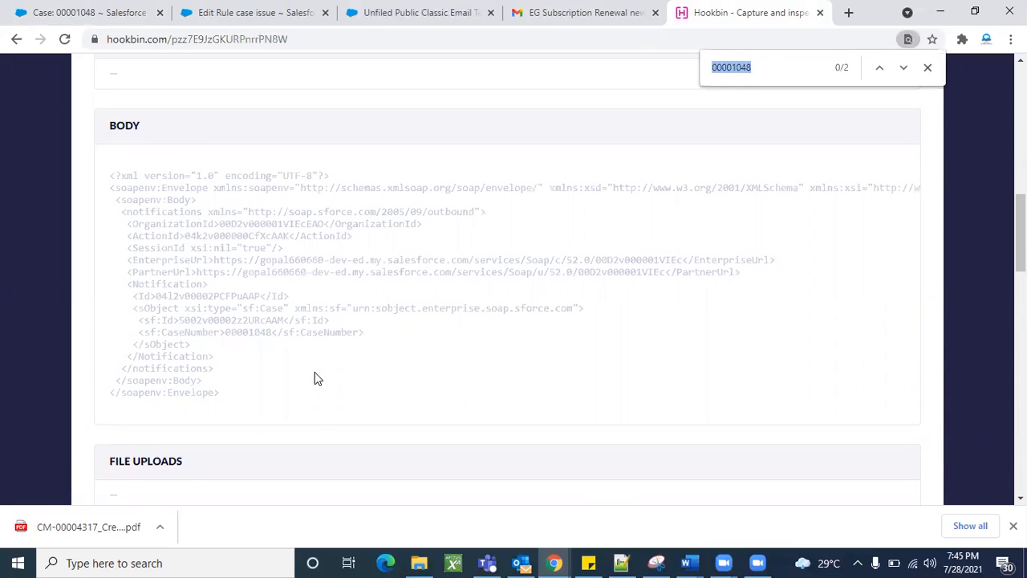
pyautogui.scroll(1, 303, 299)
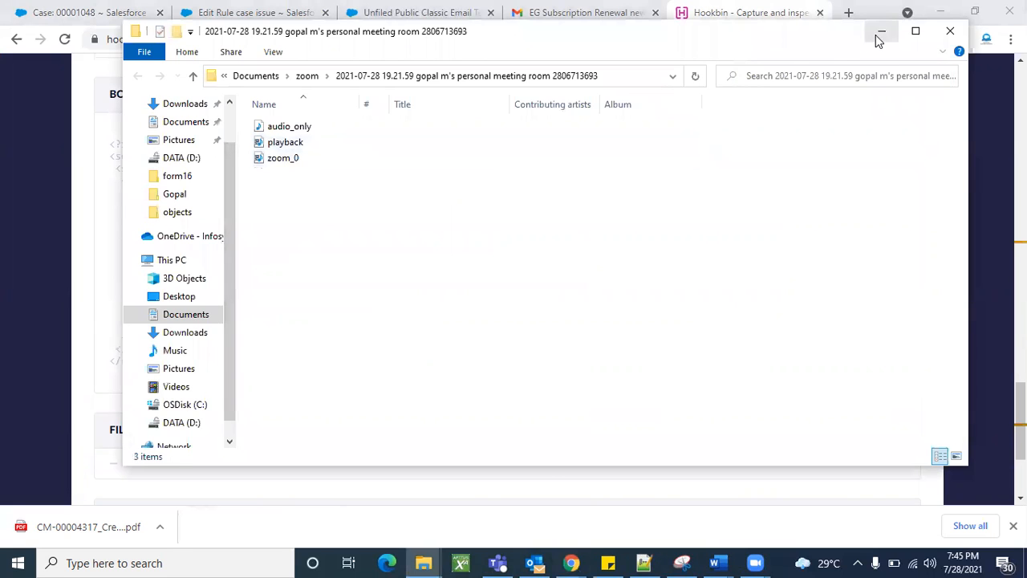
pyautogui.click(881, 34)
pyautogui.doubleClick(235, 302)
pyautogui.hotkey('ctrl', 'c')
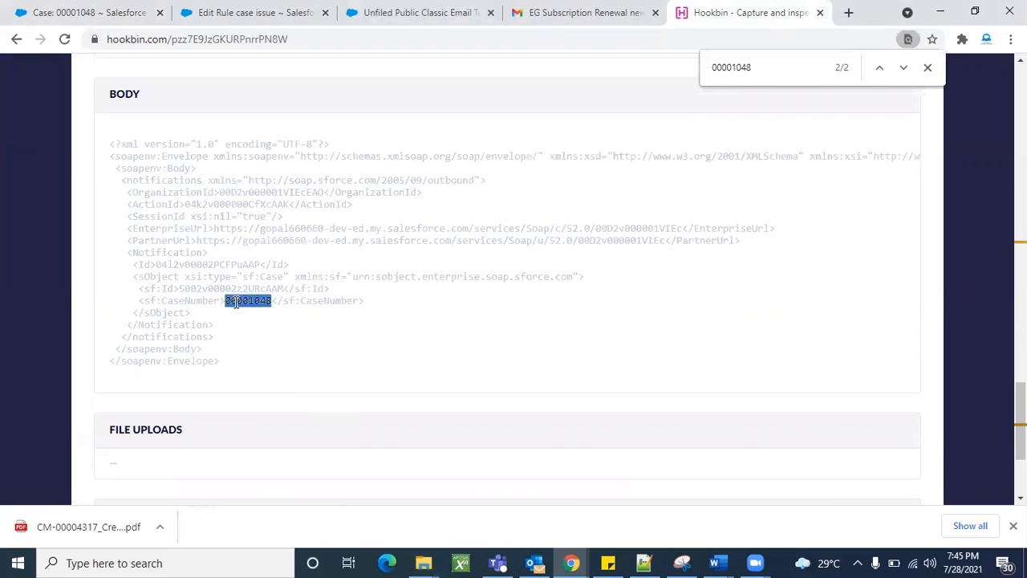
pyautogui.doubleClick(207, 290)
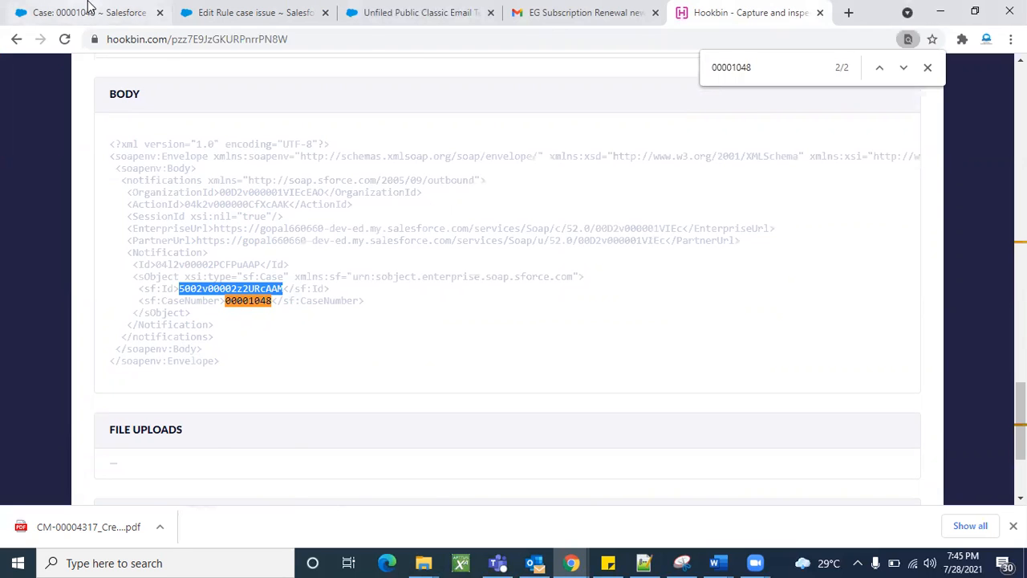
# Switch to the Salesforce case, open it for editing and examine its fields down to Internal Comments.
pyautogui.click(88, 12)
pyautogui.scroll(-2, 406, 375)
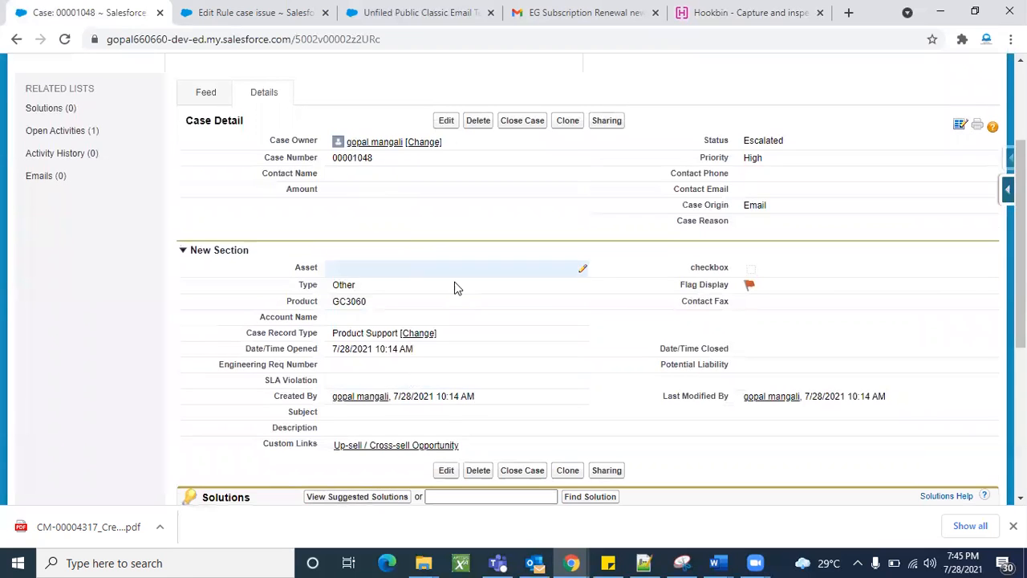
pyautogui.scroll(-1, 464, 297)
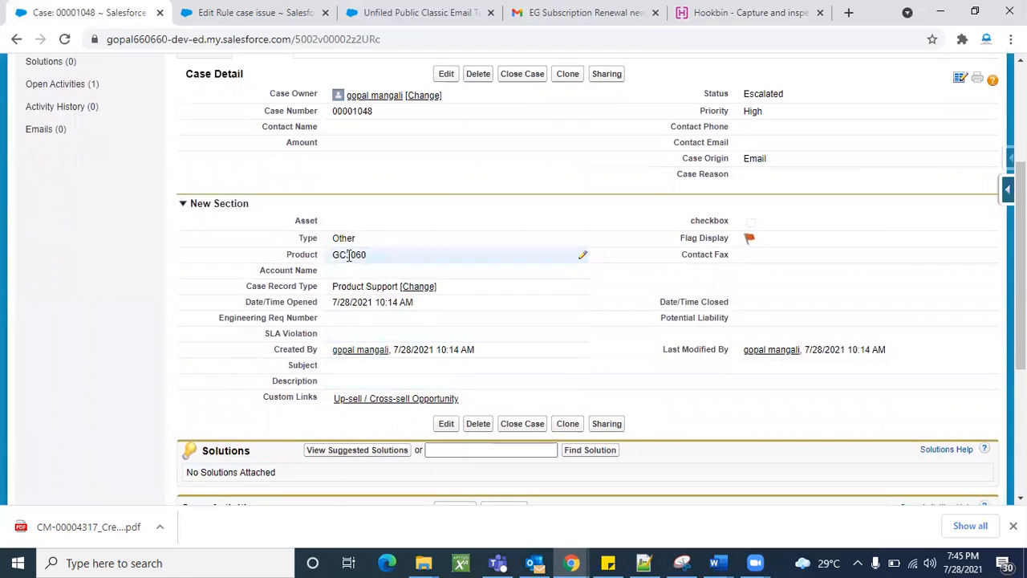
pyautogui.scroll(-1, 640, 349)
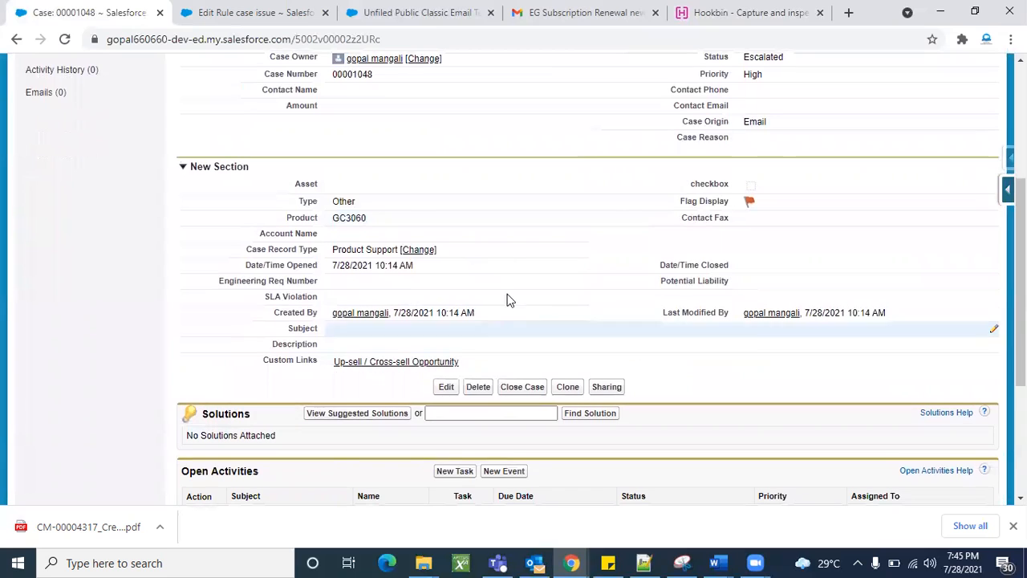
pyautogui.click(446, 387)
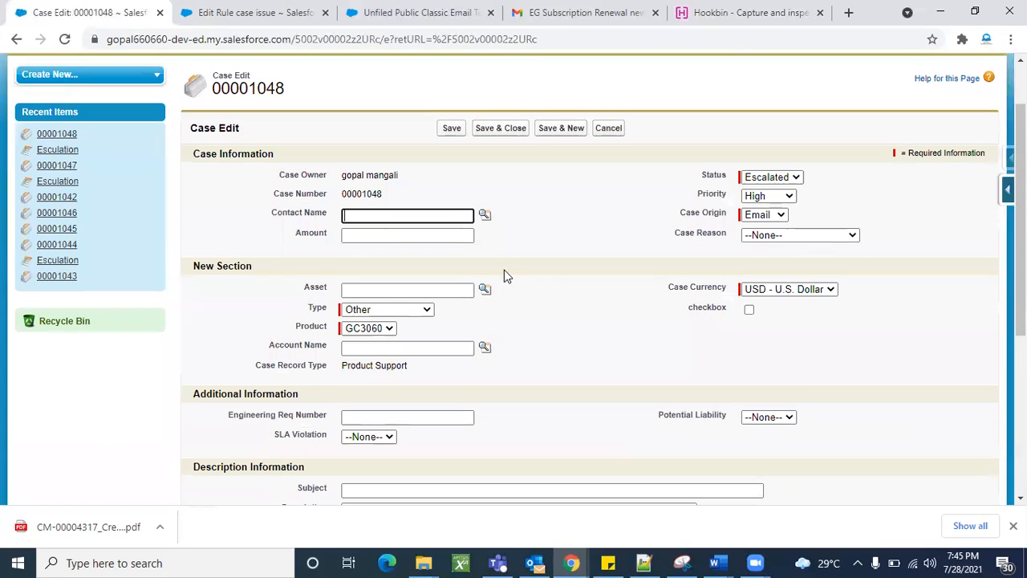
pyautogui.scroll(-3, 508, 388)
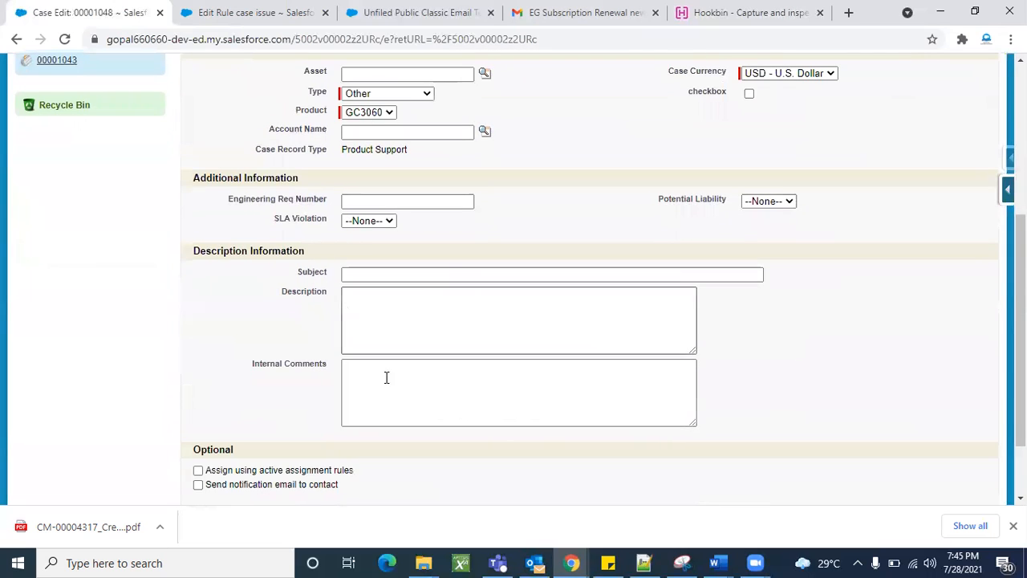
pyautogui.scroll(1, 422, 361)
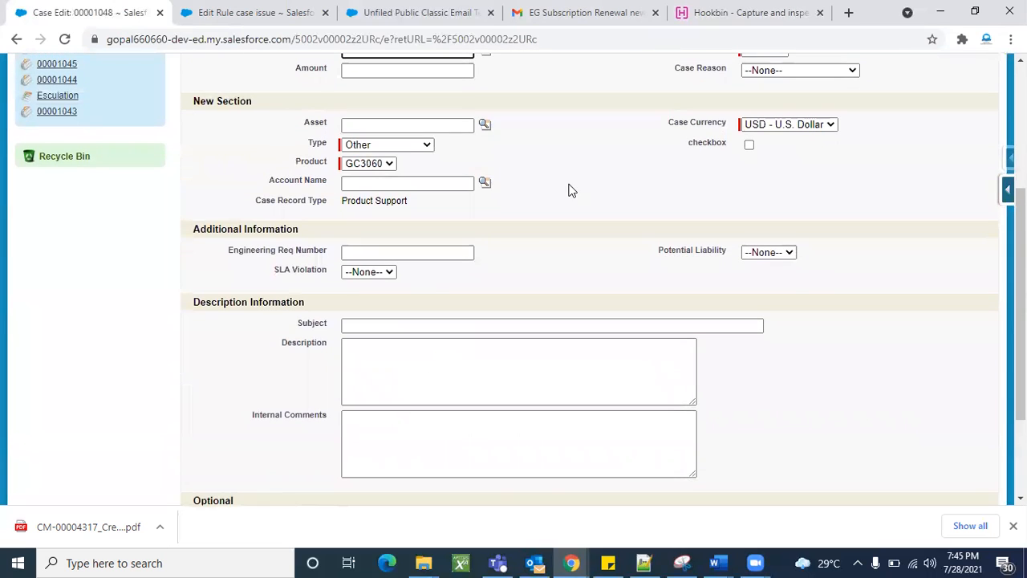
pyautogui.scroll(1, 568, 189)
pyautogui.scroll(-3, 635, 210)
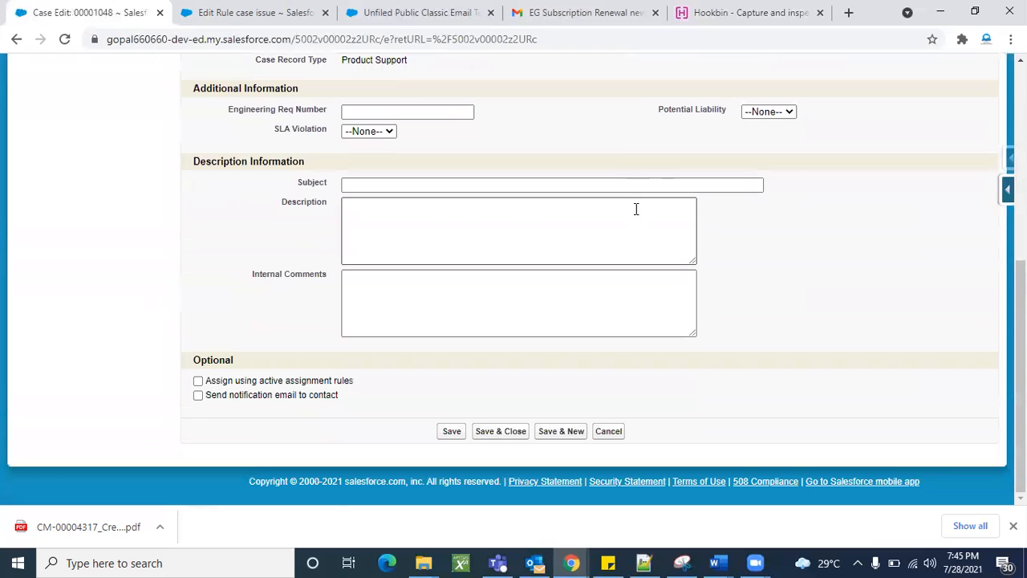
pyautogui.click(401, 305)
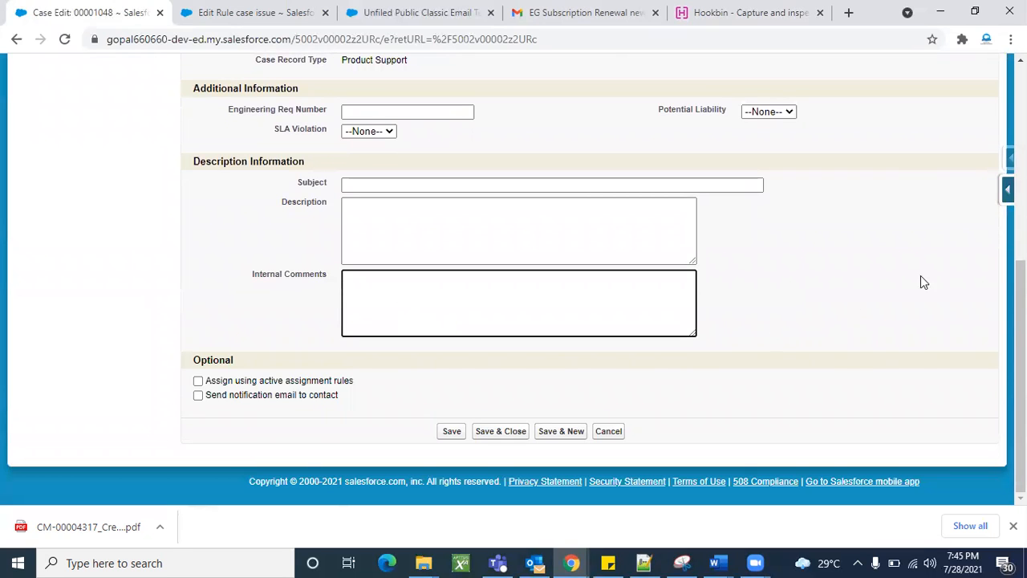
# Open the case fields list and look up the field name of Internal Comments.
pyautogui.click(1007, 190)
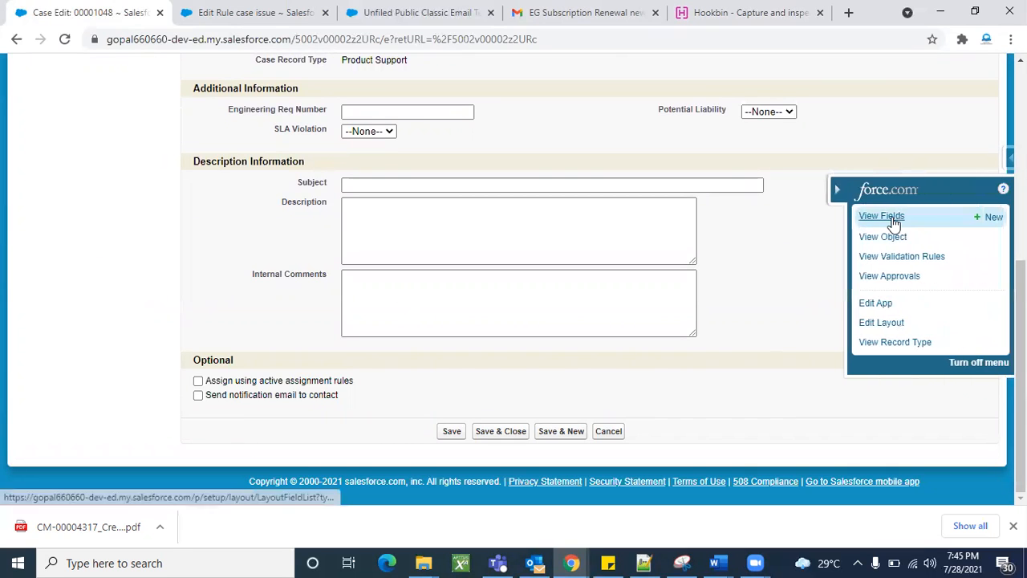
pyautogui.click(864, 213)
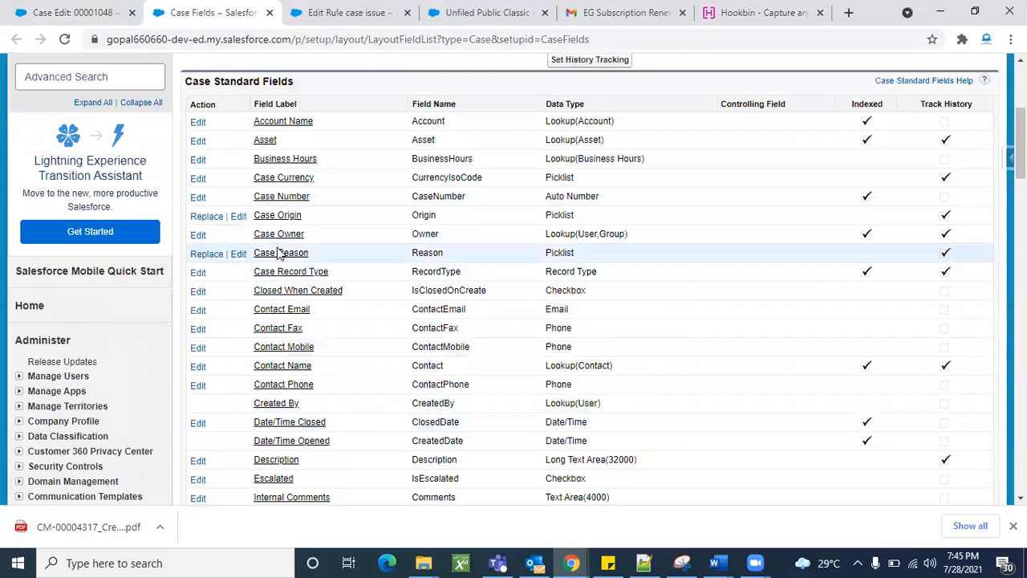
pyautogui.scroll(-2, 321, 332)
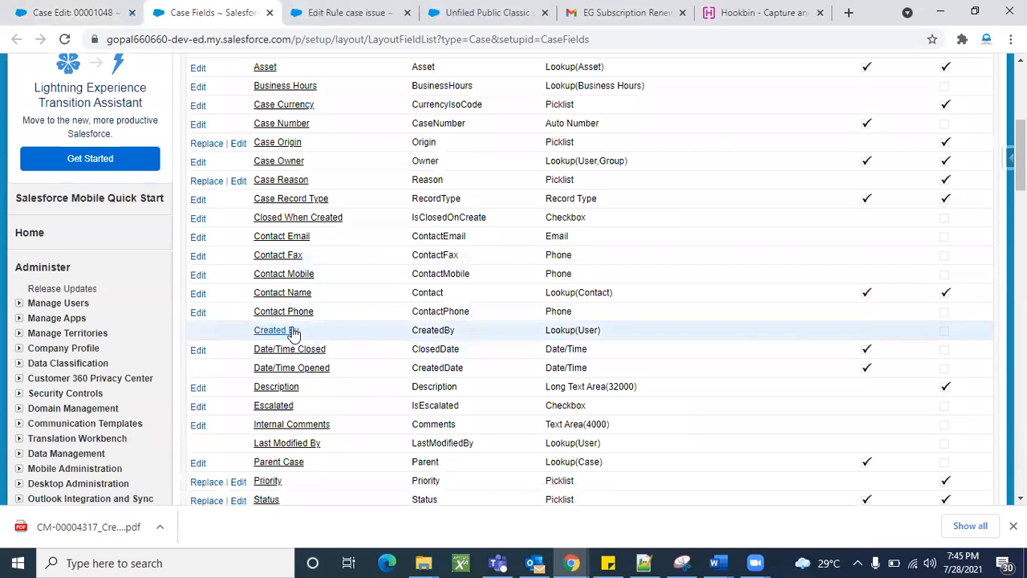
pyautogui.scroll(1, 357, 409)
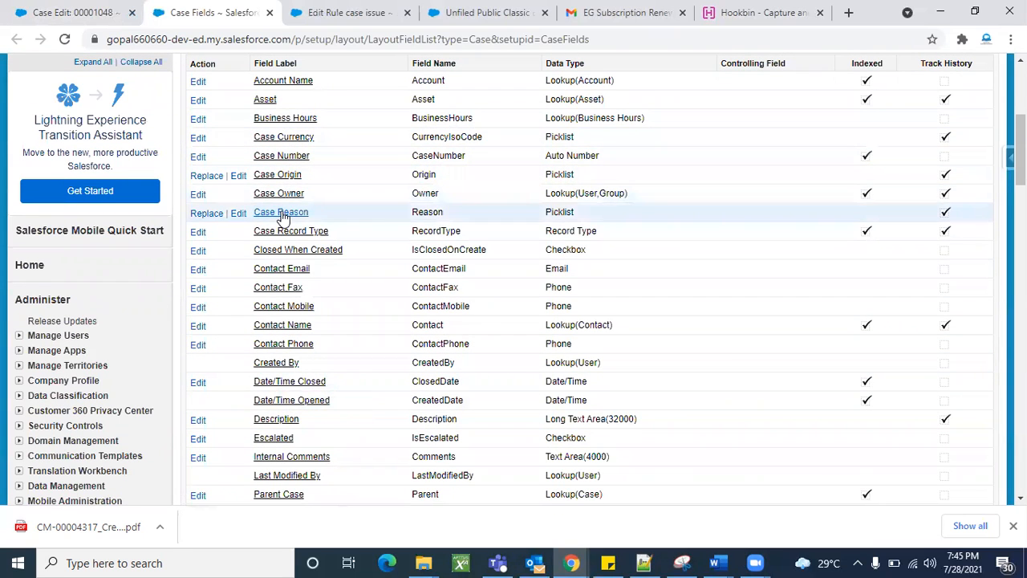
pyautogui.scroll(-2, 485, 362)
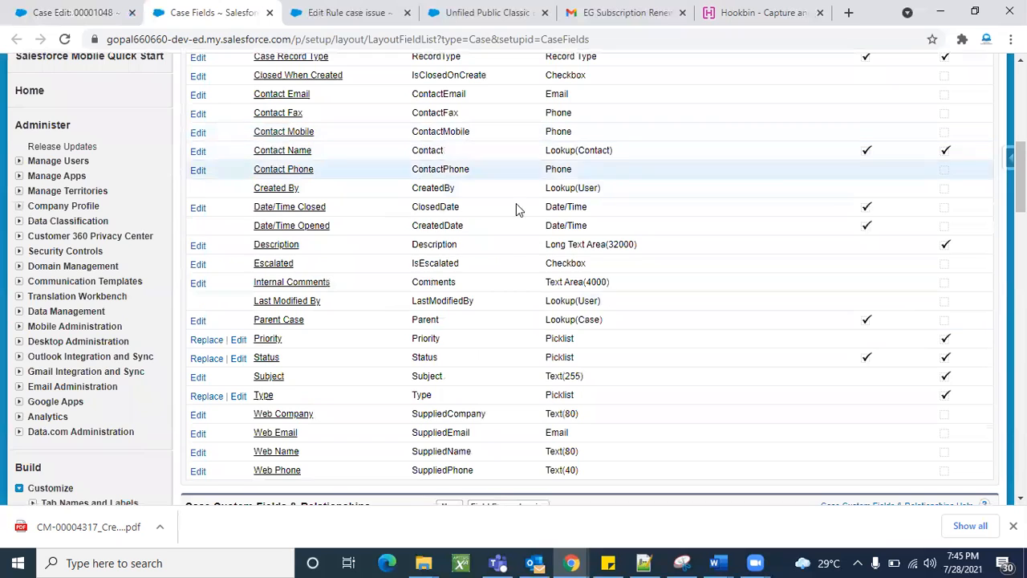
pyautogui.doubleClick(435, 281)
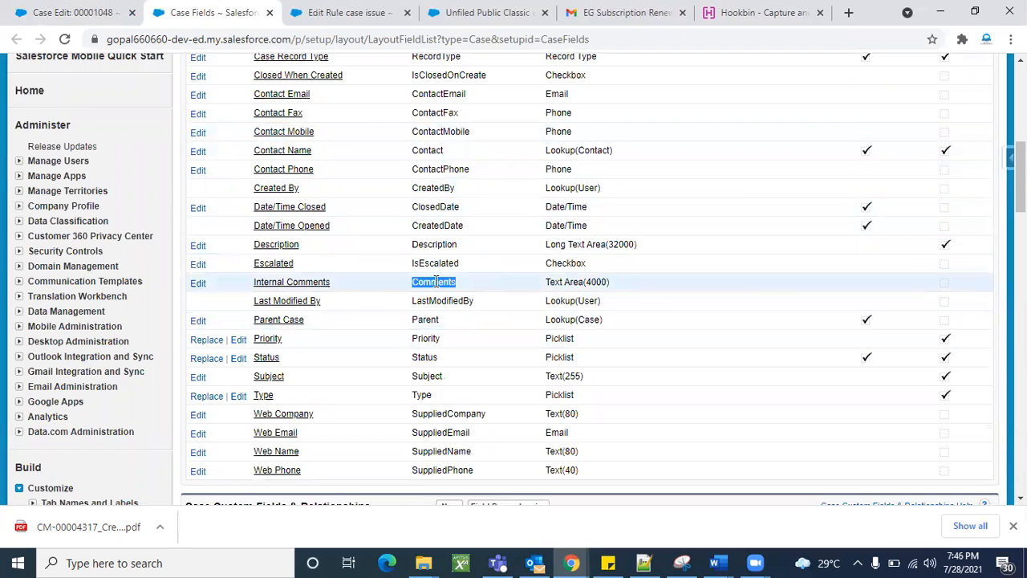
pyautogui.click(444, 284)
pyautogui.doubleClick(445, 284)
# Leave the case edit form without saving and start a clone of the case.
pyautogui.hotkey('ctrl', 'pageup')
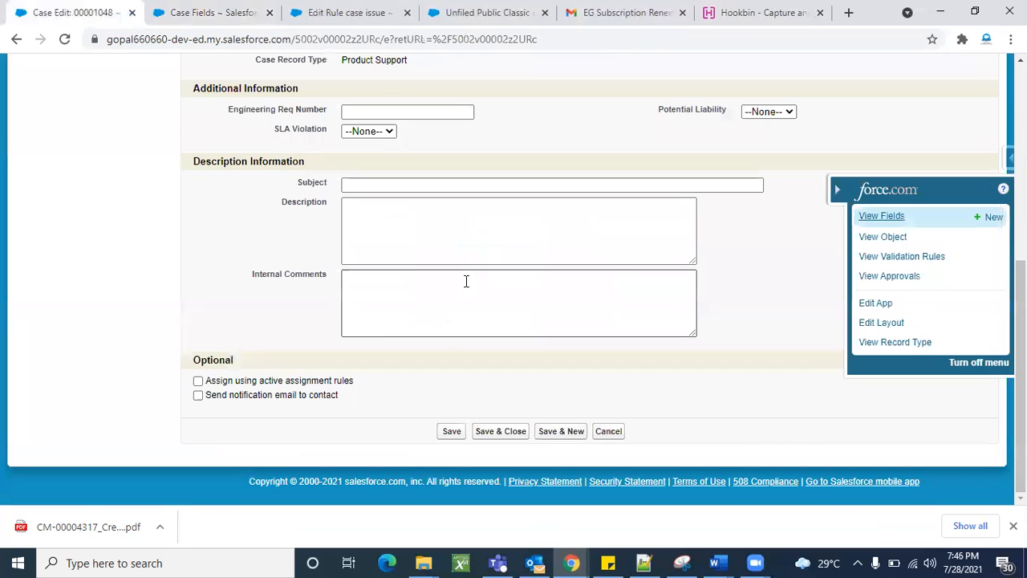
pyautogui.scroll(5, 569, 452)
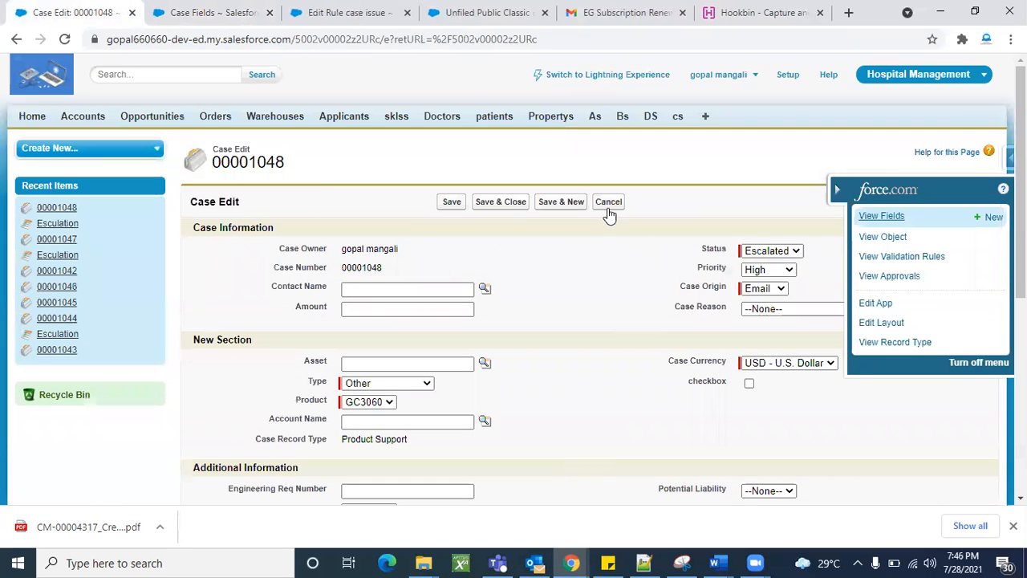
pyautogui.click(608, 205)
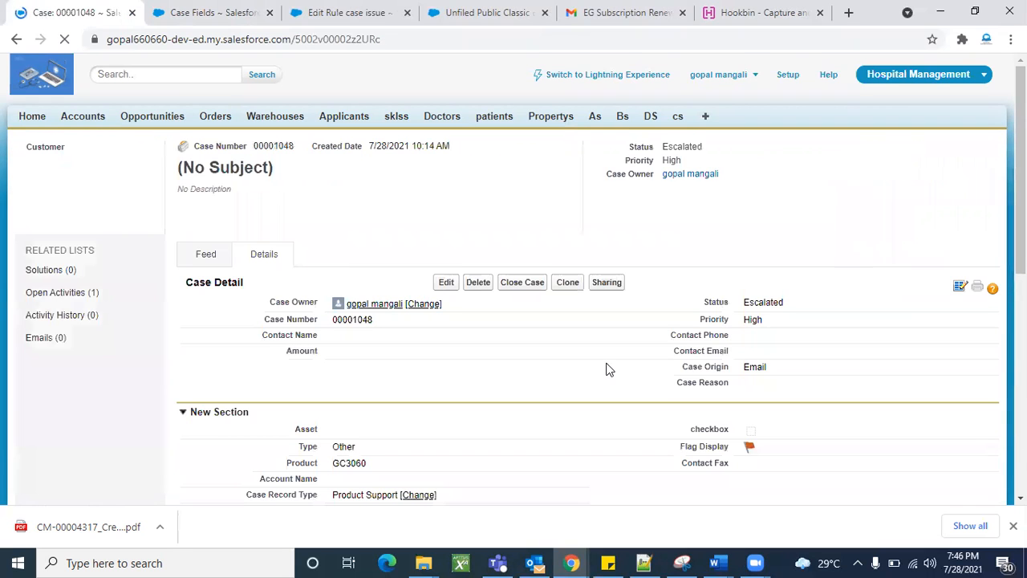
pyautogui.click(568, 274)
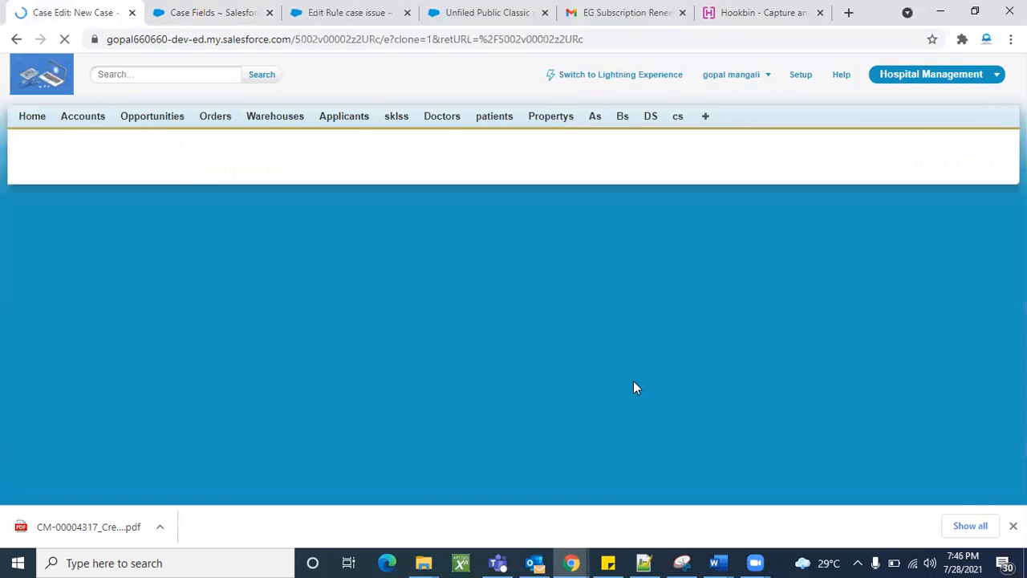
pyautogui.scroll(-5, 611, 335)
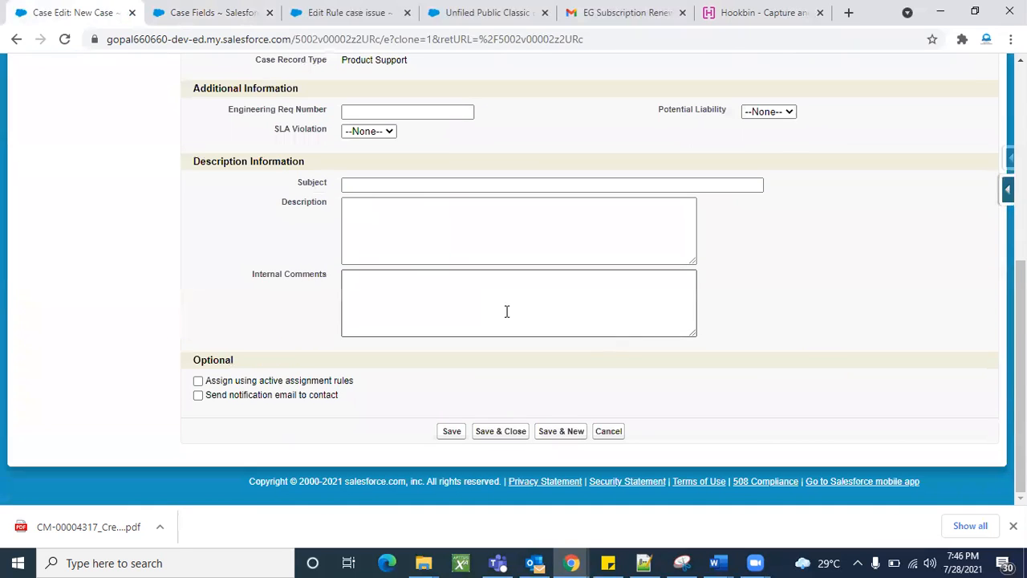
pyautogui.click(401, 295)
pyautogui.hotkey('ctrl', 'v')
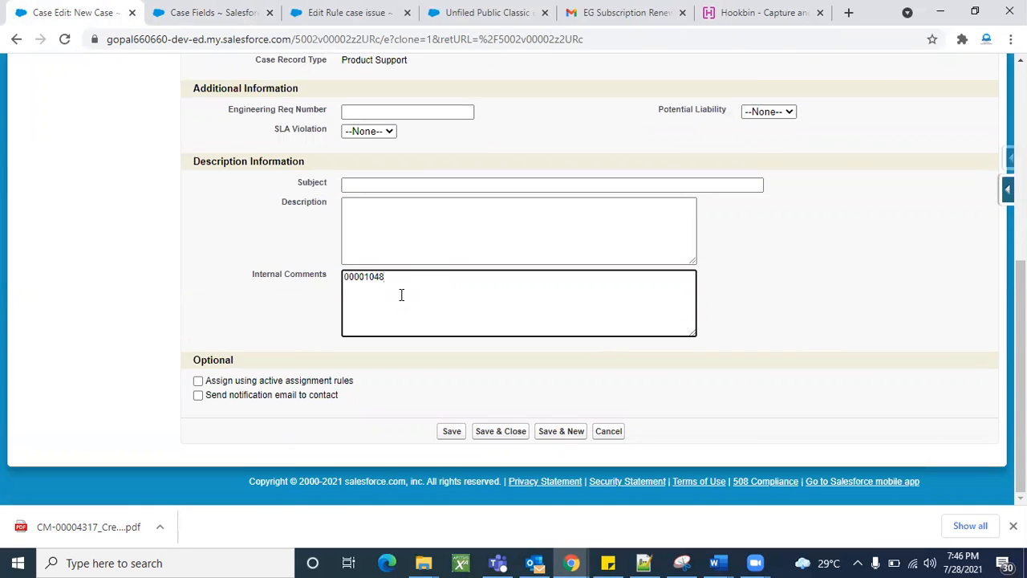
pyautogui.hotkey('ctrl', 'a')
pyautogui.press('BackSpace')
# Copy a Lorem ipsum passage from the notification email in Gmail and paste it into the new Salesforce case's Internal Comments without the leading space.
pyautogui.click(574, 10)
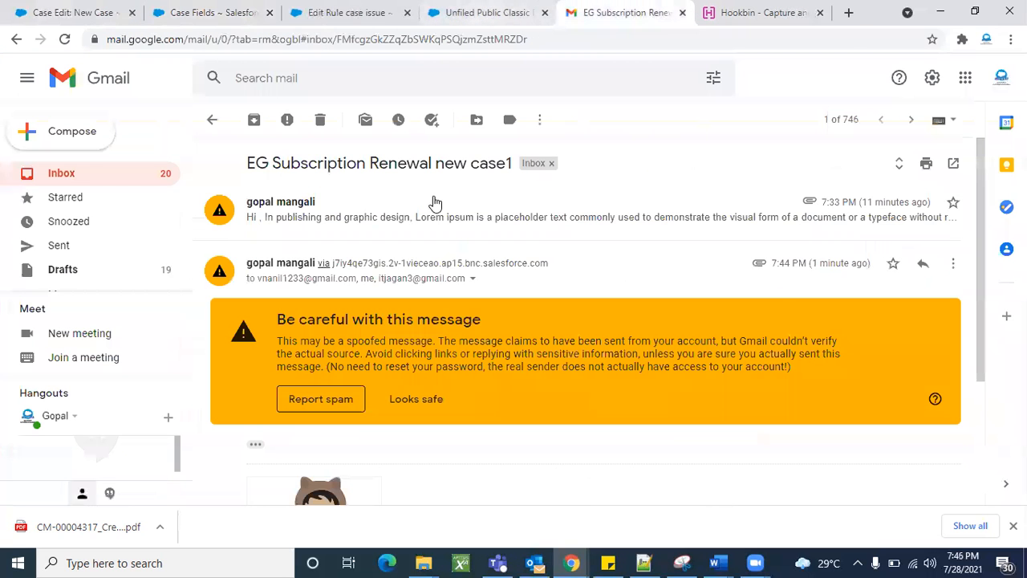
pyautogui.scroll(-5, 492, 457)
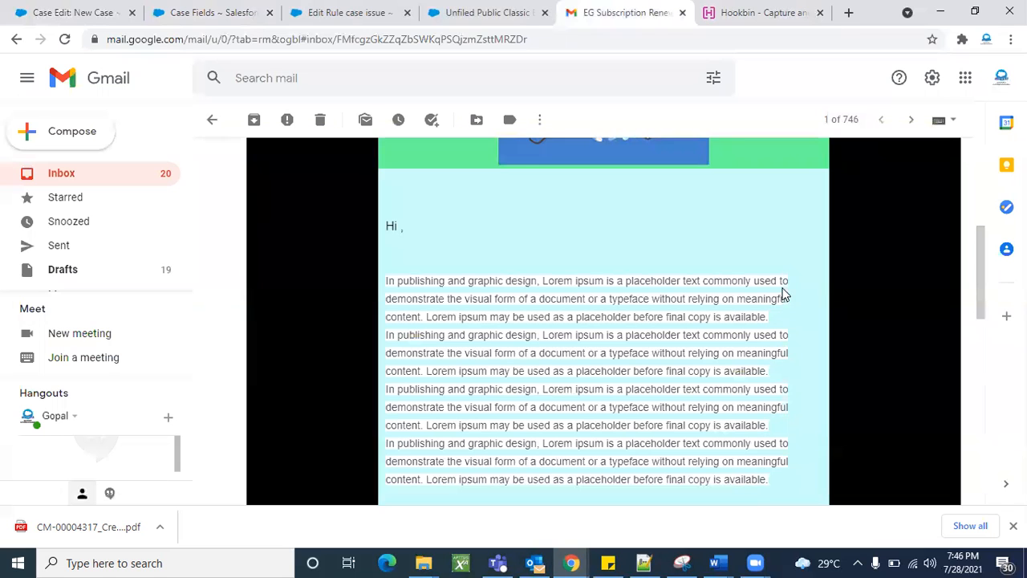
pyautogui.moveTo(790, 280); pyautogui.dragTo(794, 340)
pyautogui.hotkey('ctrl', 'c')
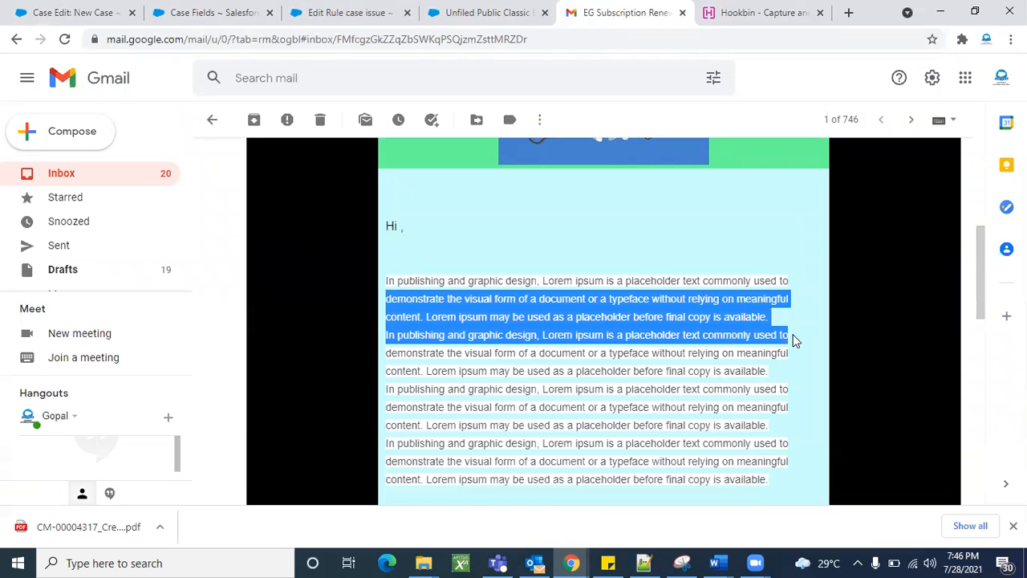
pyautogui.click(207, 11)
pyautogui.click(78, 8)
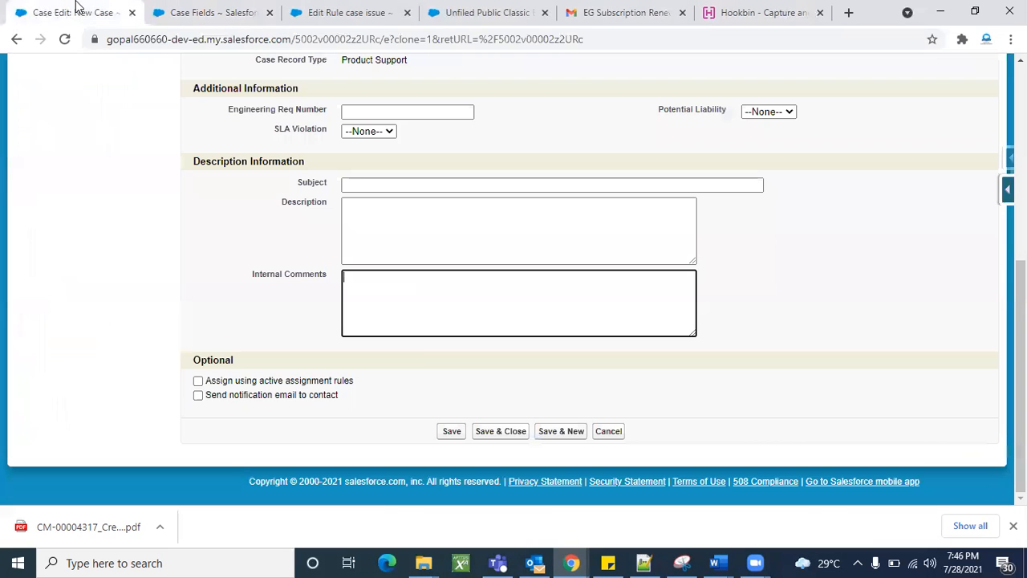
pyautogui.hotkey('ctrl', 'v')
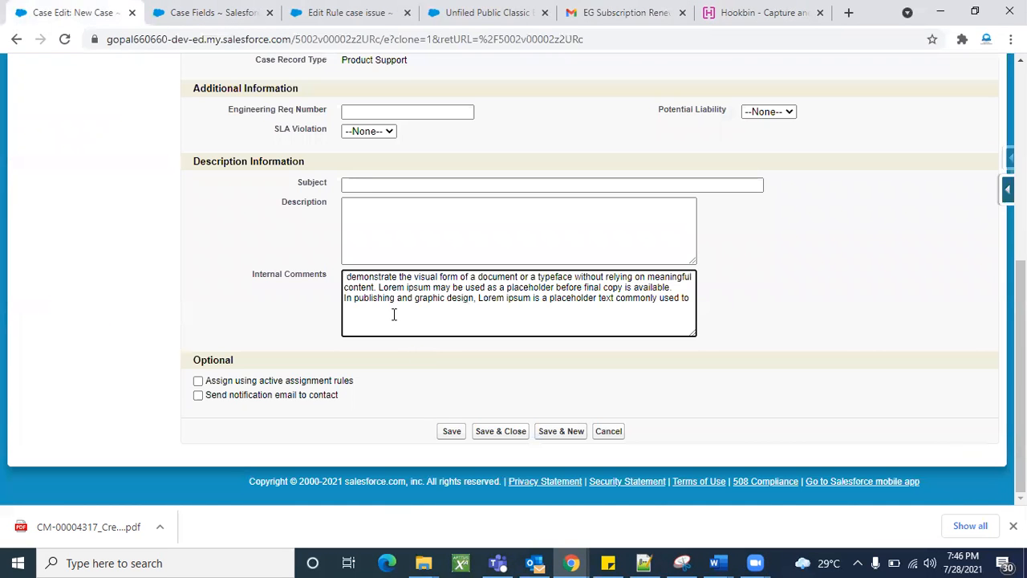
pyautogui.press('BackSpace')
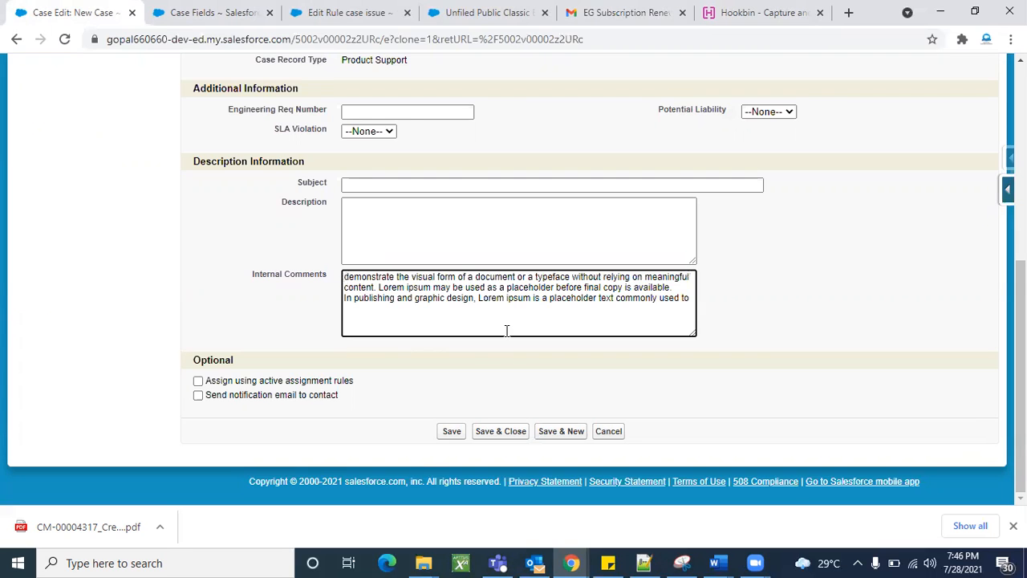
# Check the cloned case's values, save it, and review the saved record's status and open activities.
pyautogui.scroll(5, 514, 362)
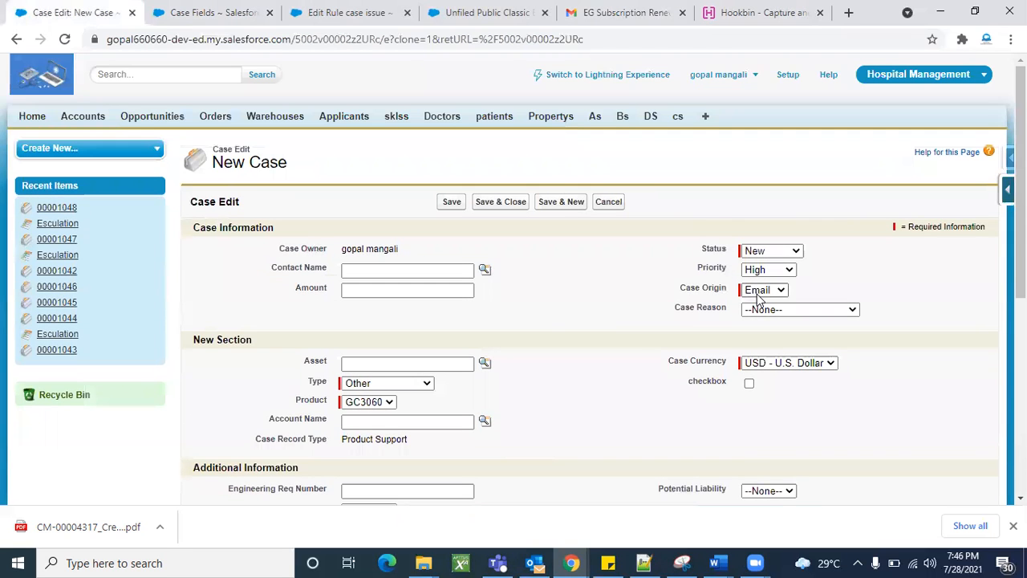
pyautogui.scroll(-5, 642, 341)
pyautogui.scroll(5, 515, 344)
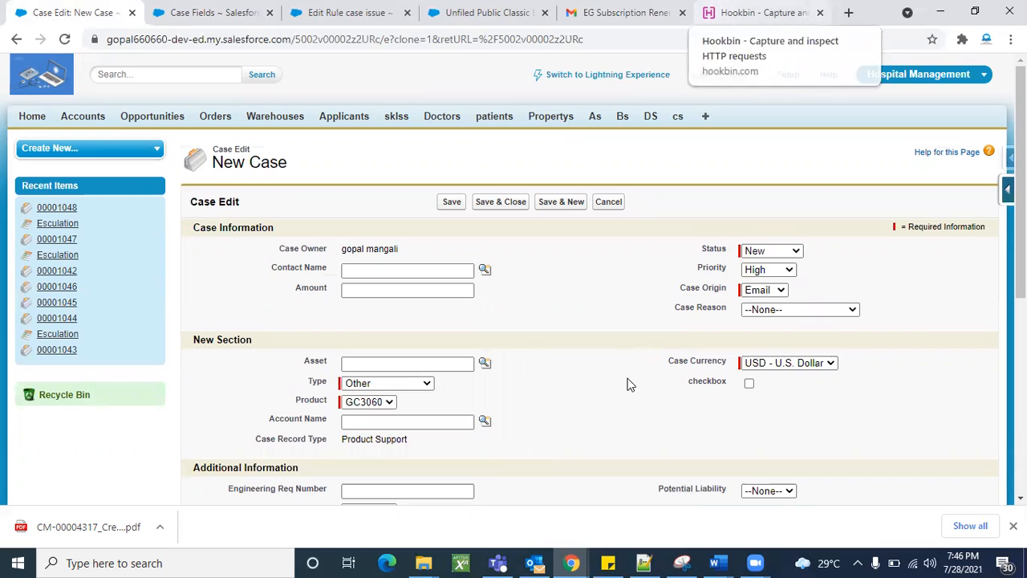
pyautogui.scroll(-5, 630, 384)
pyautogui.click(452, 433)
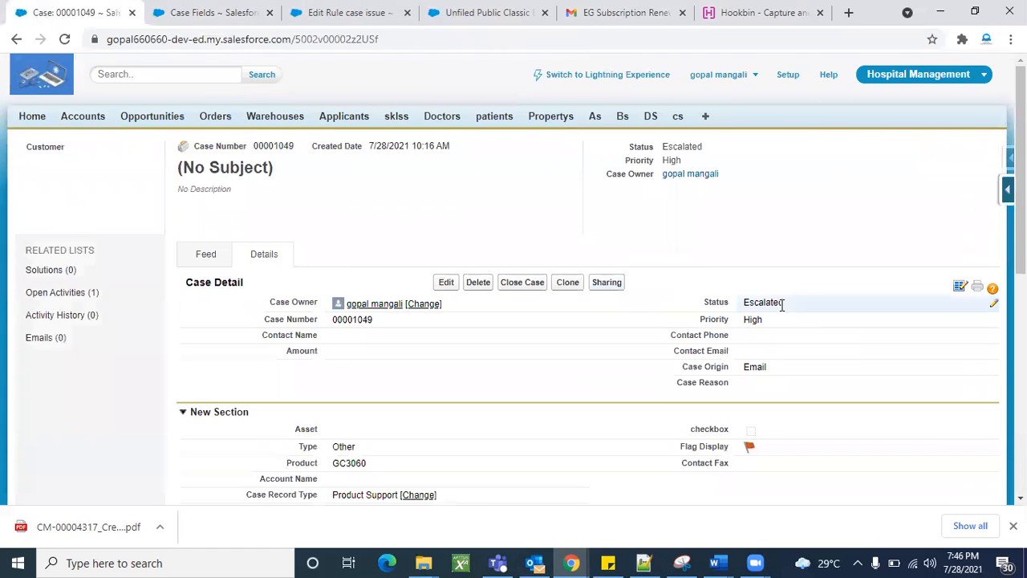
pyautogui.scroll(-5, 537, 391)
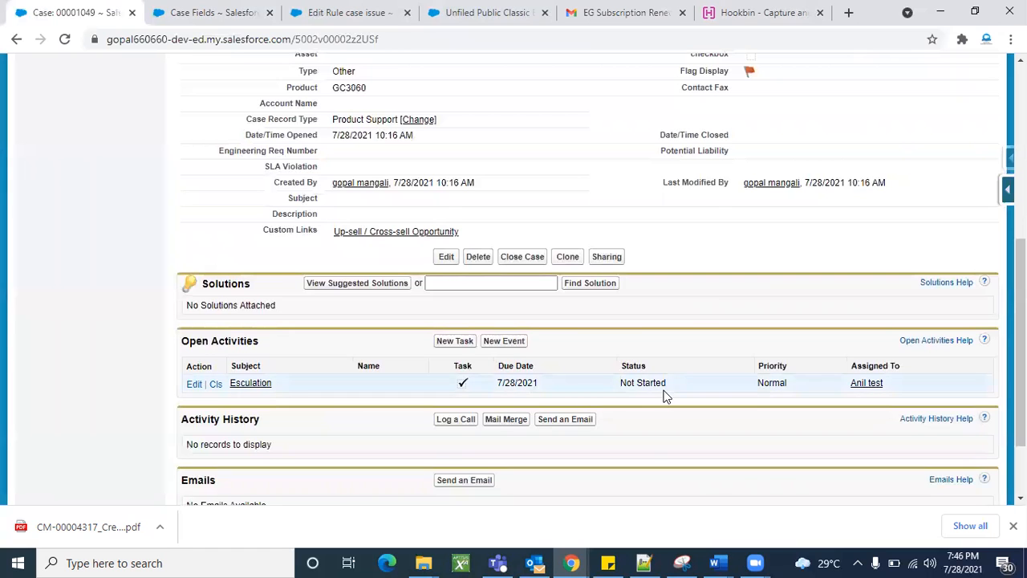
pyautogui.scroll(2, 665, 394)
# Switch to Gmail, refresh the inbox and review the newest "EG Subscription Renewal new case1" email.
pyautogui.click(589, 12)
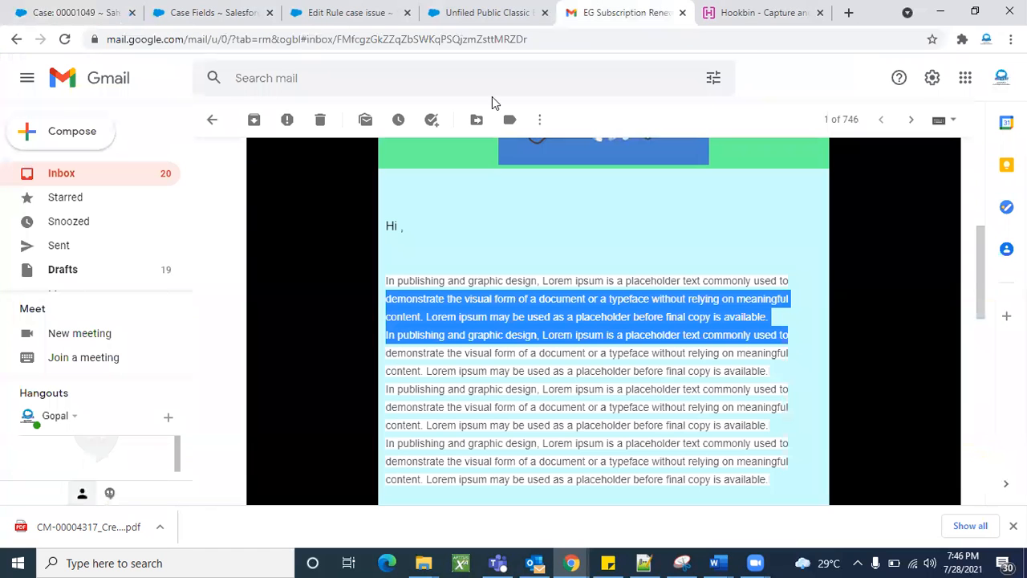
pyautogui.click(216, 120)
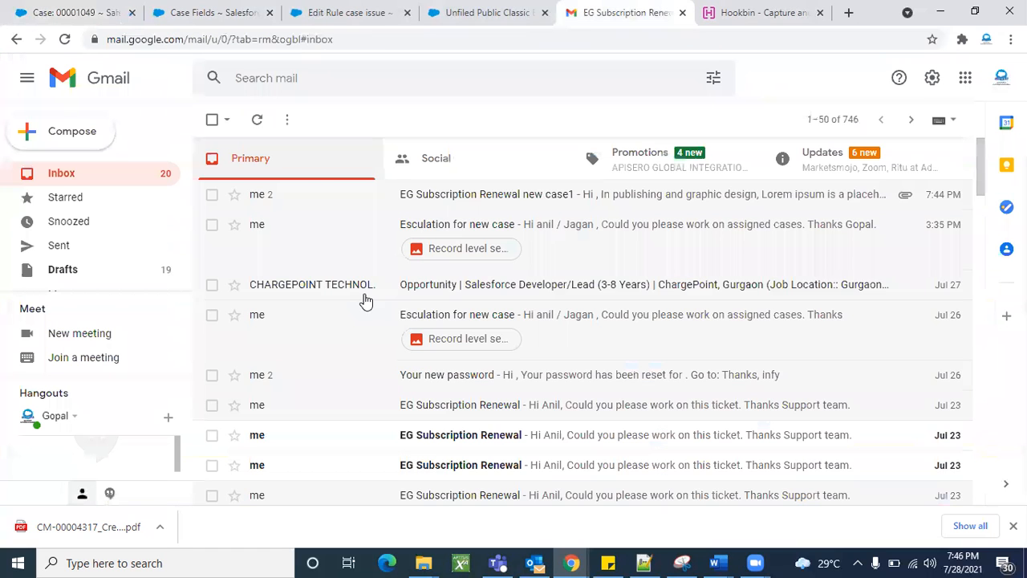
pyautogui.click(260, 122)
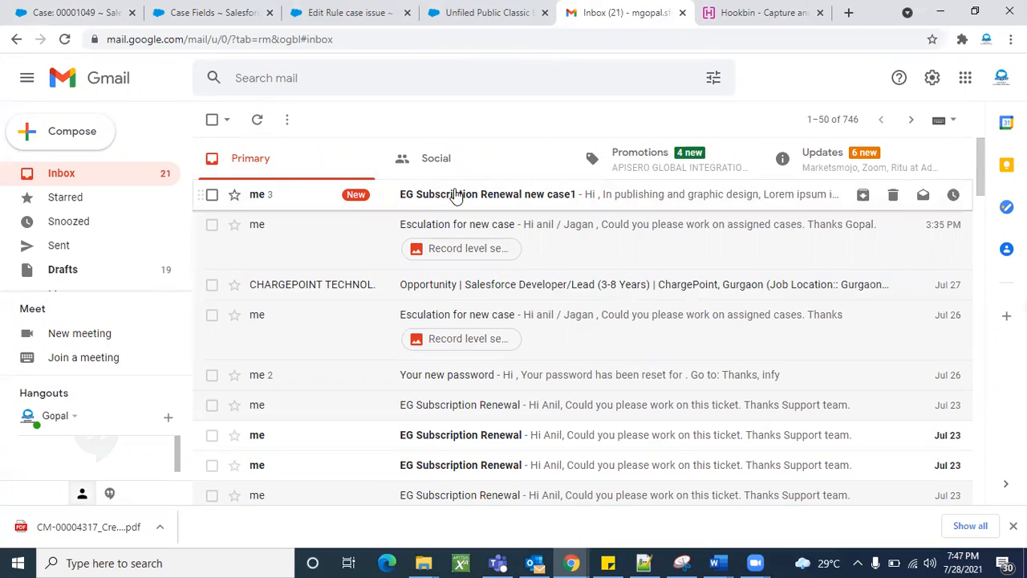
pyautogui.click(457, 195)
pyautogui.scroll(-3, 530, 329)
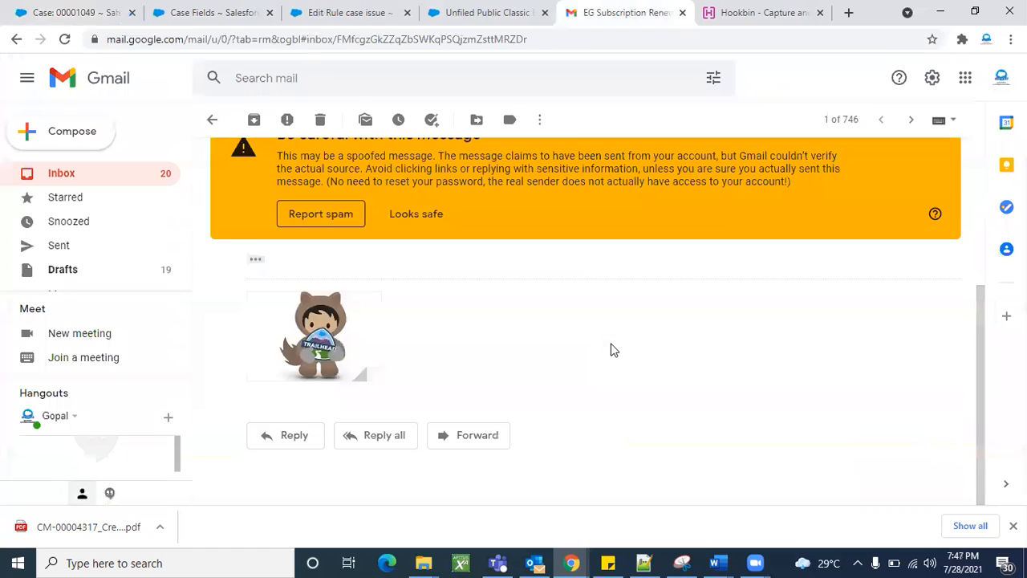
pyautogui.scroll(3, 612, 348)
# Switch to Hookbin, look through the captured requests, and reload the endpoint page to fetch the newest ones.
pyautogui.click(745, 11)
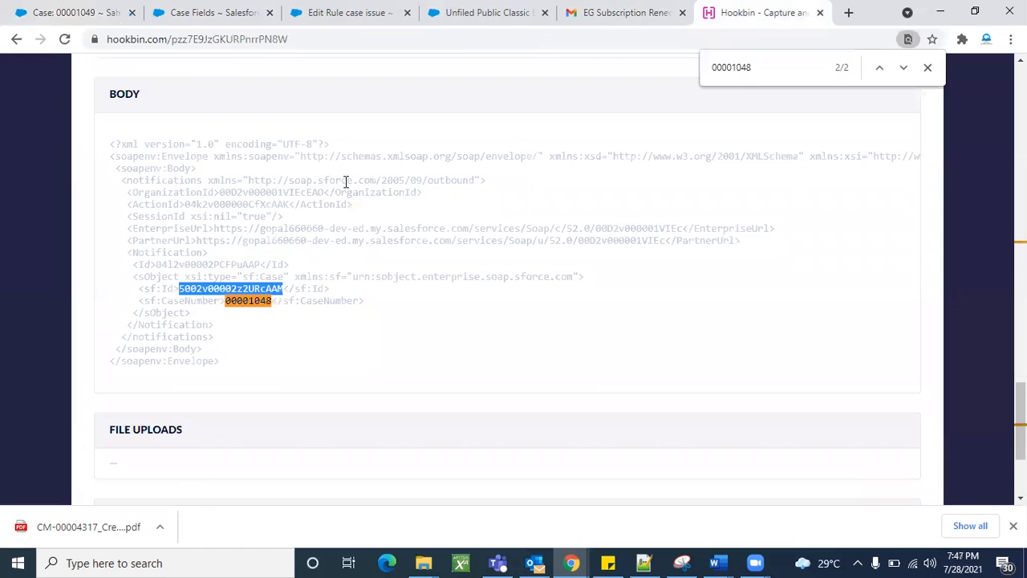
pyautogui.scroll(3, 270, 262)
pyautogui.scroll(-6, 271, 270)
pyautogui.scroll(1, 310, 297)
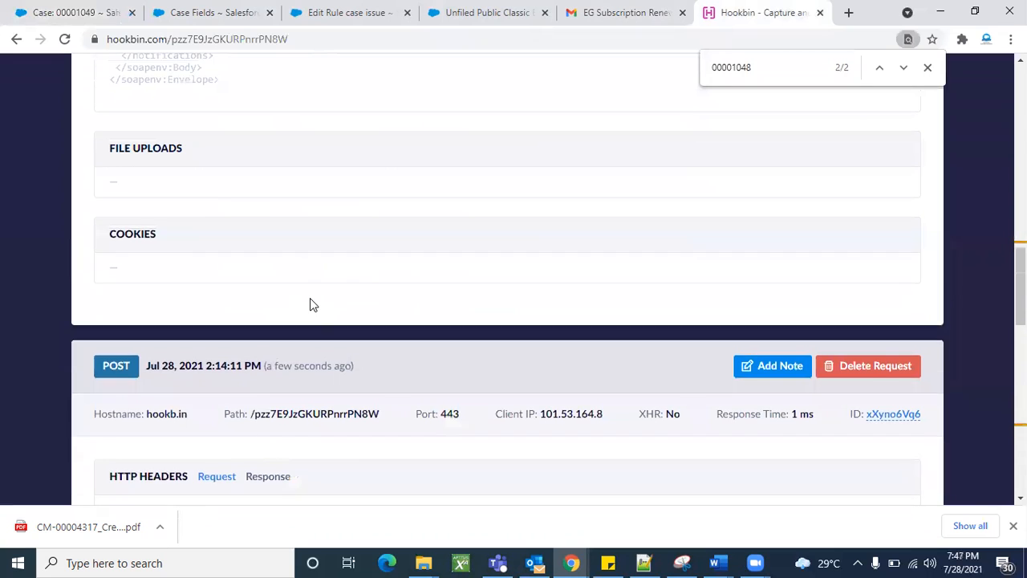
pyautogui.scroll(-7, 310, 297)
pyautogui.scroll(8, 309, 299)
pyautogui.scroll(-7, 310, 299)
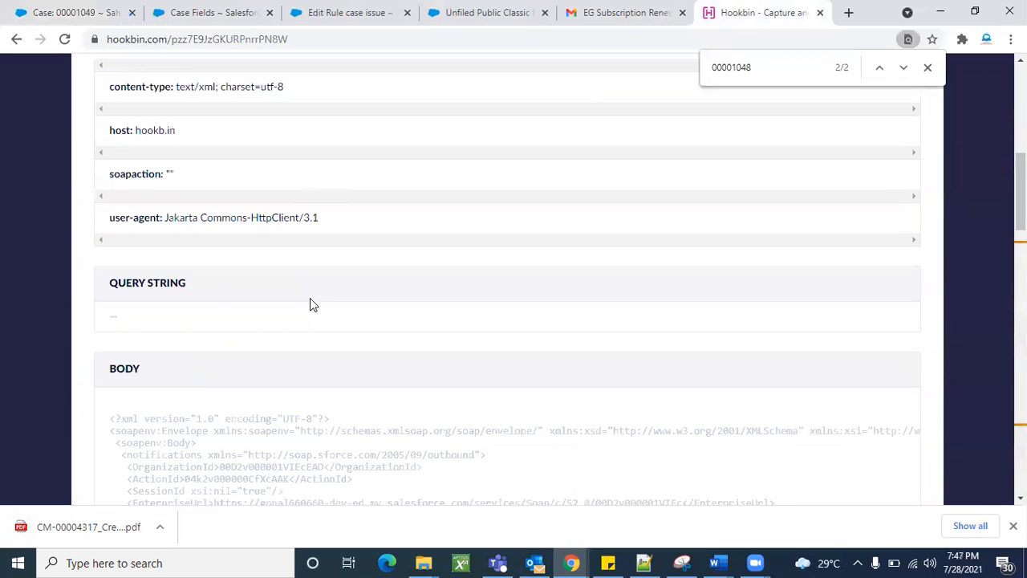
pyautogui.click(65, 40)
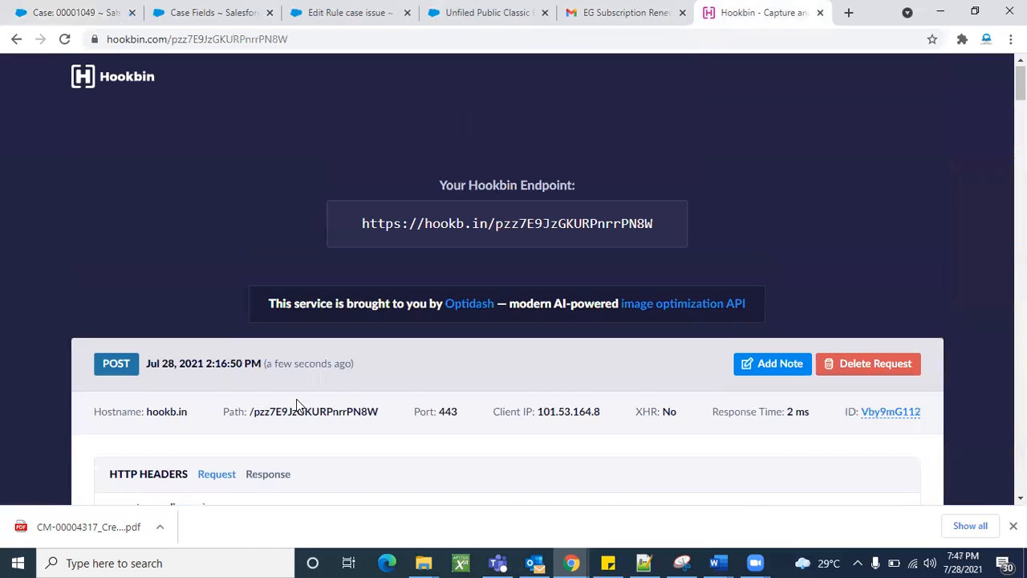
# Examine the XML bodies of the captured requests in Hookbin, comparing the CaseNumber value in each notification.
pyautogui.scroll(-3, 296, 403)
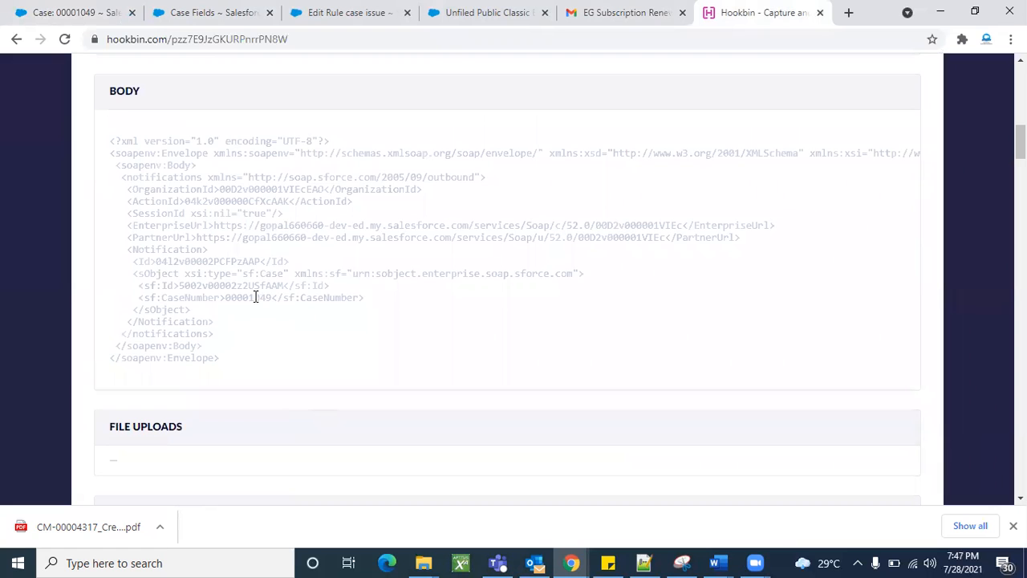
pyautogui.scroll(-5, 367, 355)
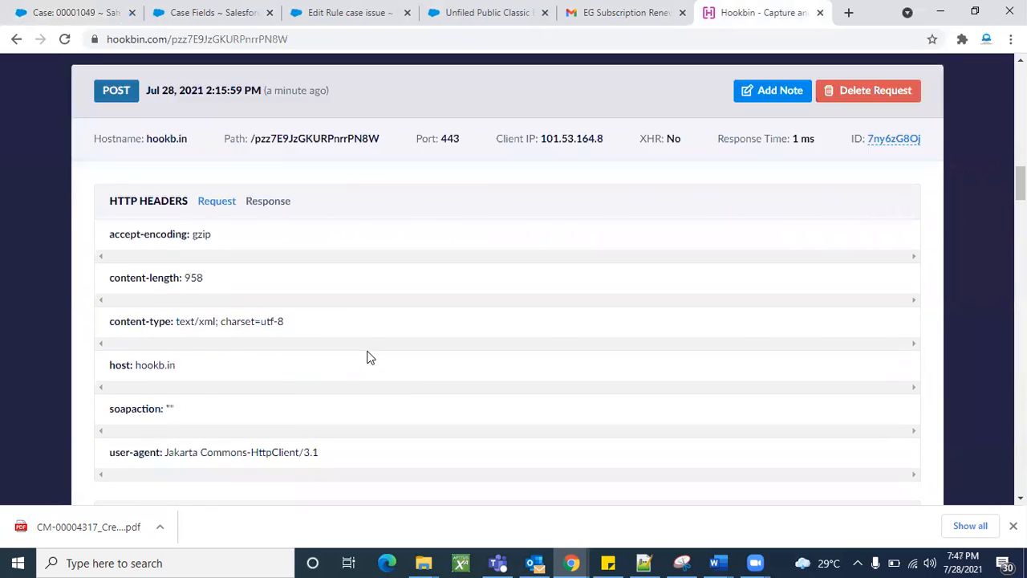
pyautogui.scroll(-8, 367, 355)
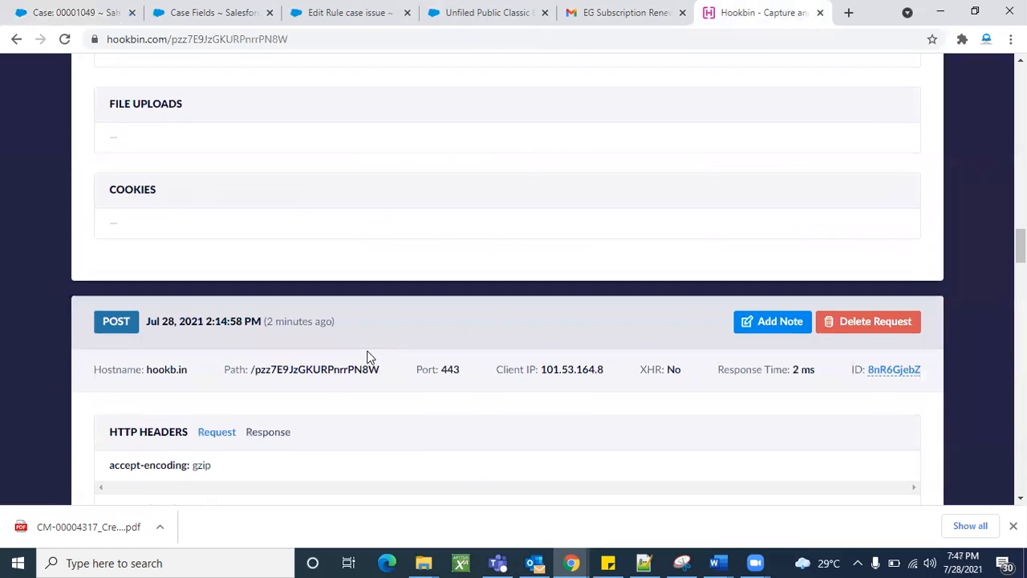
pyautogui.scroll(-10, 367, 355)
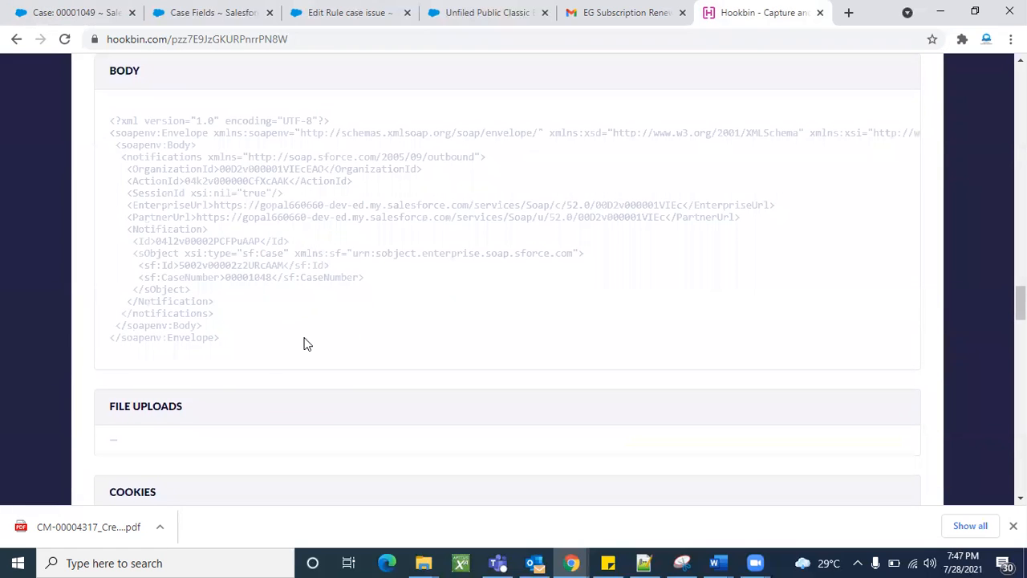
pyautogui.scroll(-12, 303, 344)
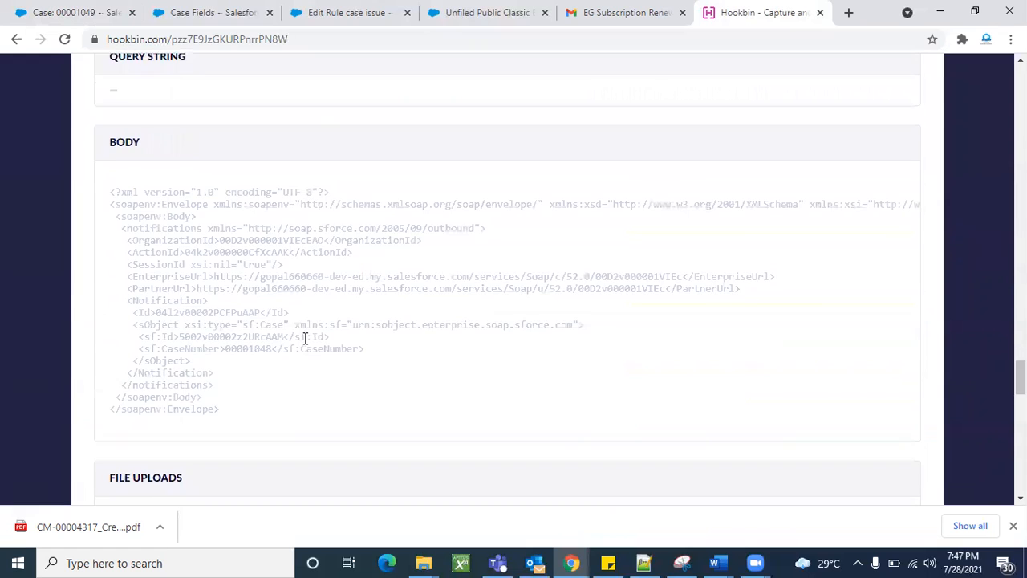
pyautogui.scroll(-5, 297, 339)
pyautogui.scroll(-9, 297, 339)
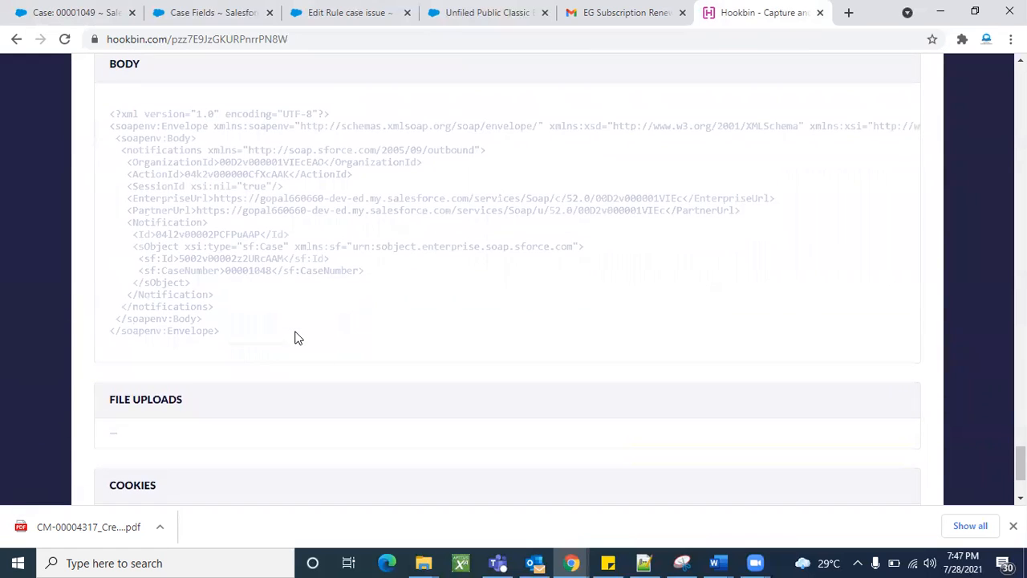
pyautogui.scroll(-3, 297, 339)
pyautogui.scroll(5, 295, 336)
pyautogui.scroll(-1, 296, 333)
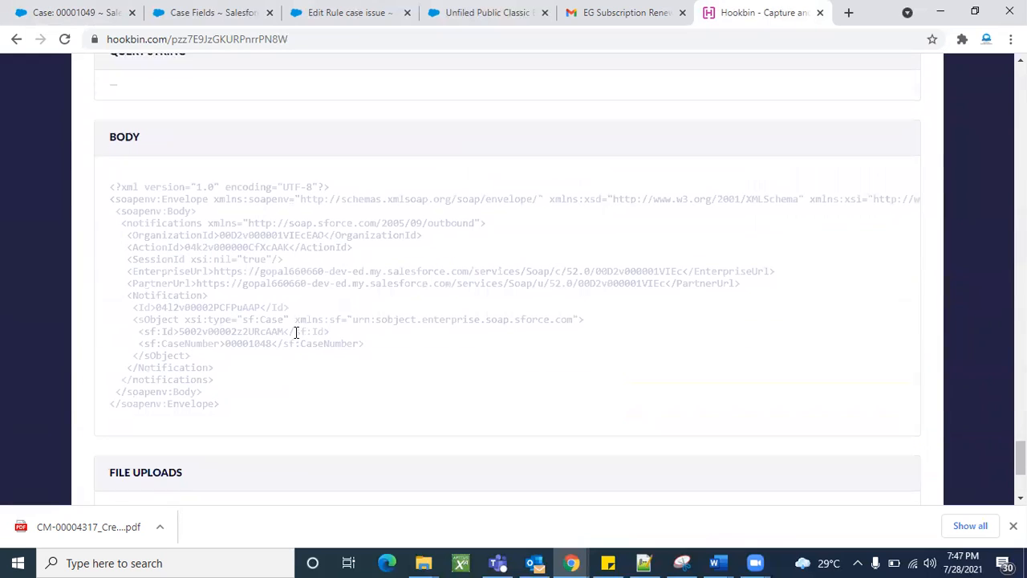
pyautogui.doubleClick(251, 342)
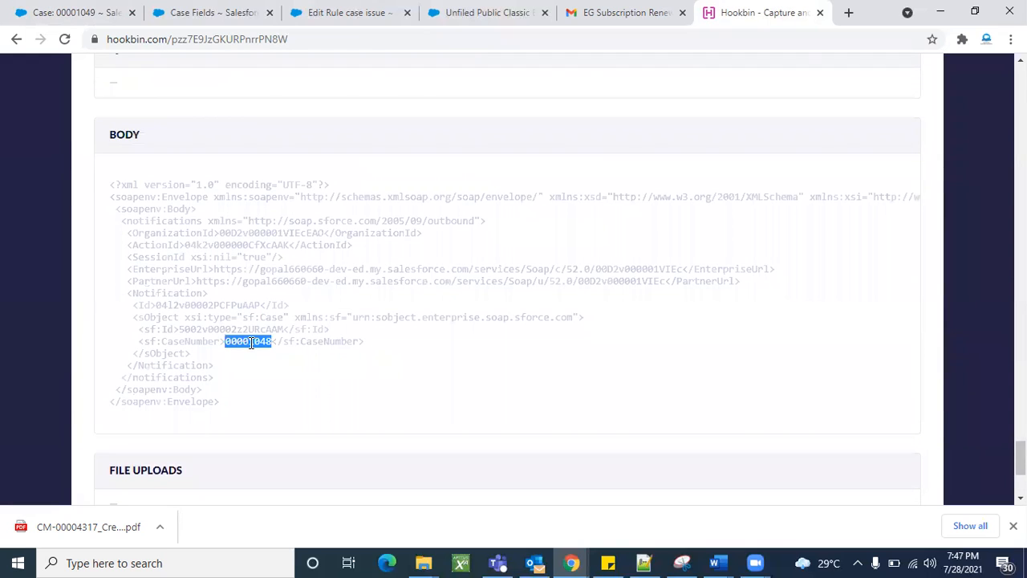
# Copy the case number from the saved Salesforce case and search the Hookbin page for it.
pyautogui.click(83, 11)
pyautogui.scroll(3, 265, 202)
pyautogui.doubleClick(281, 145)
pyautogui.hotkey('ctrl', 'c')
pyautogui.click(737, 12)
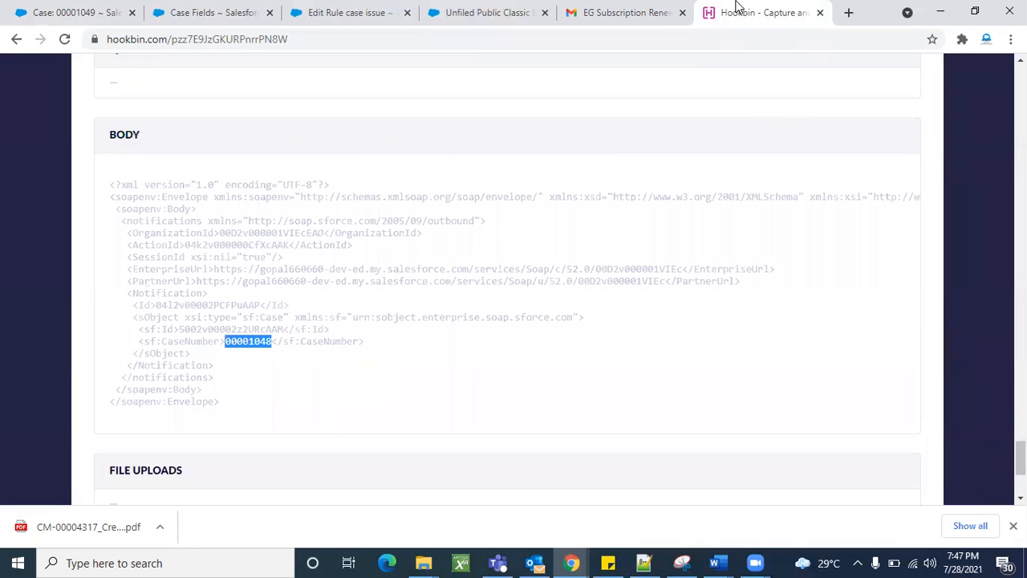
pyautogui.hotkey('ctrl', 'f')
pyautogui.hotkey('ctrl', 'v')
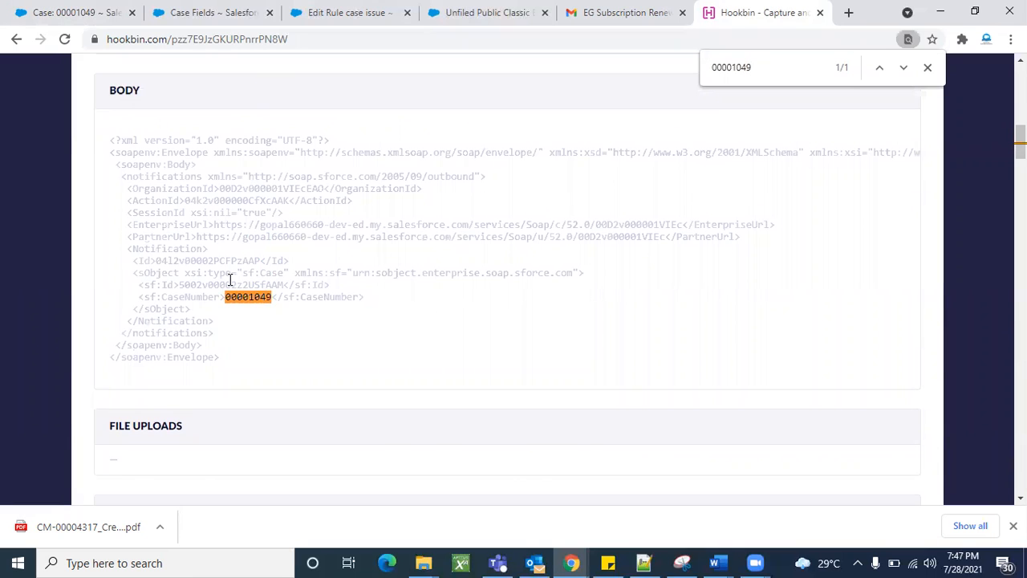
# Examine the matching request's timestamp, headers and XML body in Hookbin, and compare its sent case fields with the earlier request.
pyautogui.scroll(1, 403, 273)
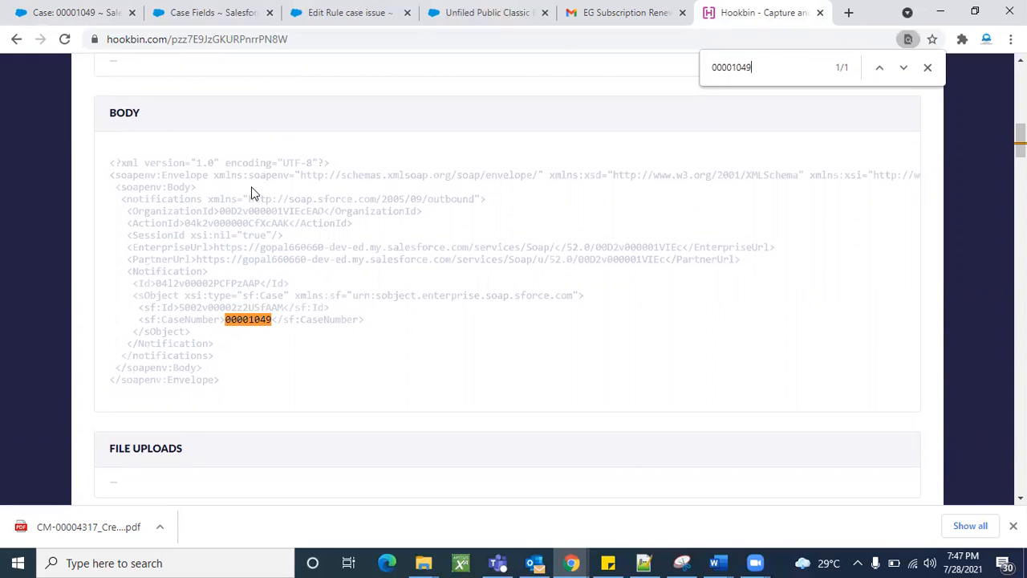
pyautogui.scroll(-1, 505, 293)
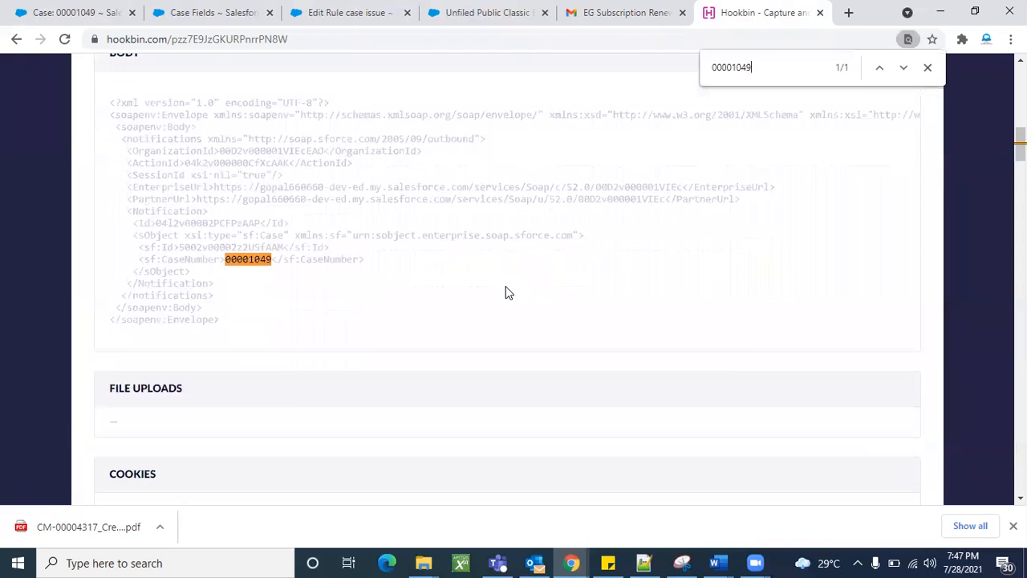
pyautogui.scroll(-5, 505, 293)
pyautogui.scroll(-9, 506, 293)
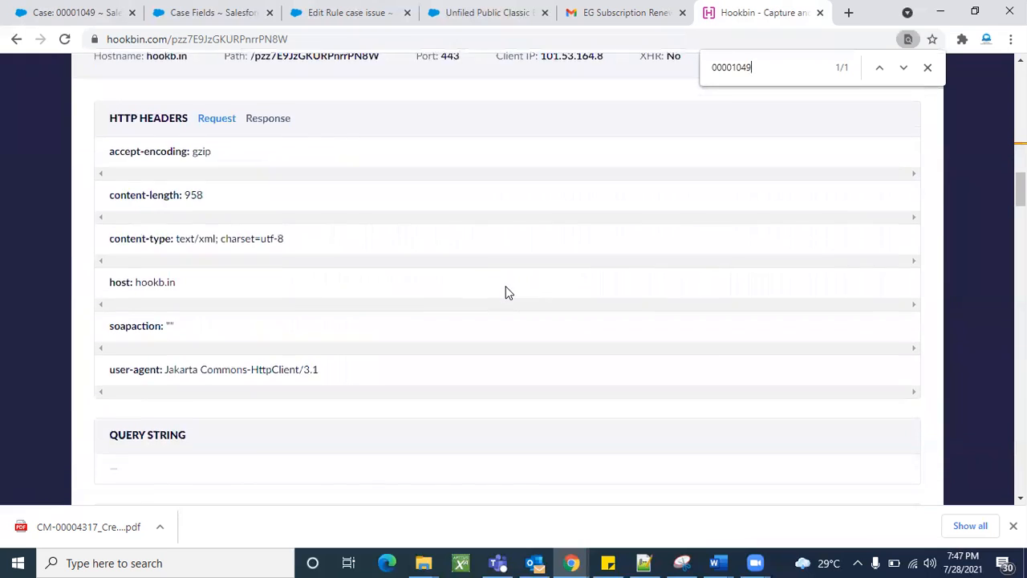
pyautogui.scroll(1, 505, 292)
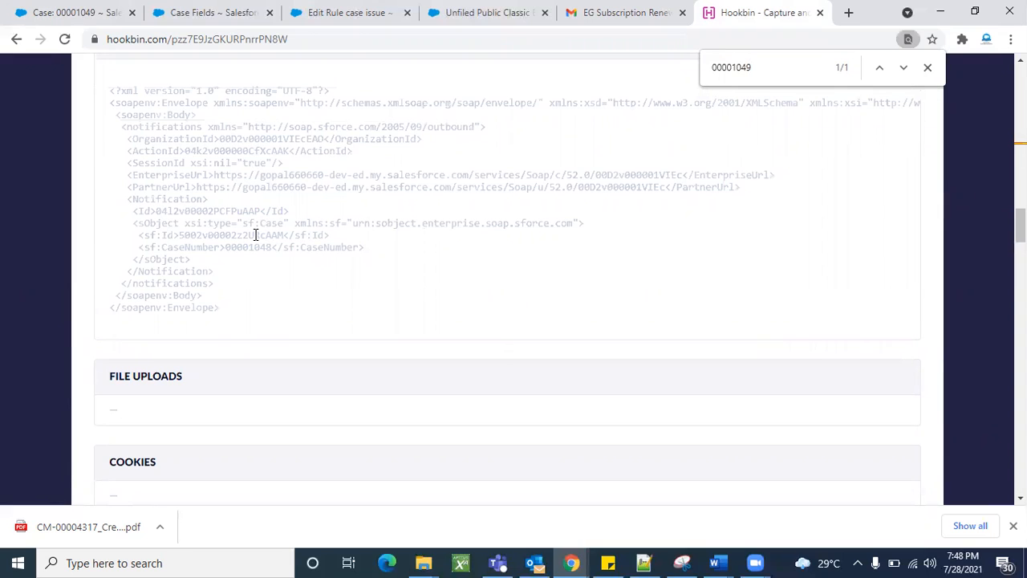
pyautogui.scroll(14, 442, 223)
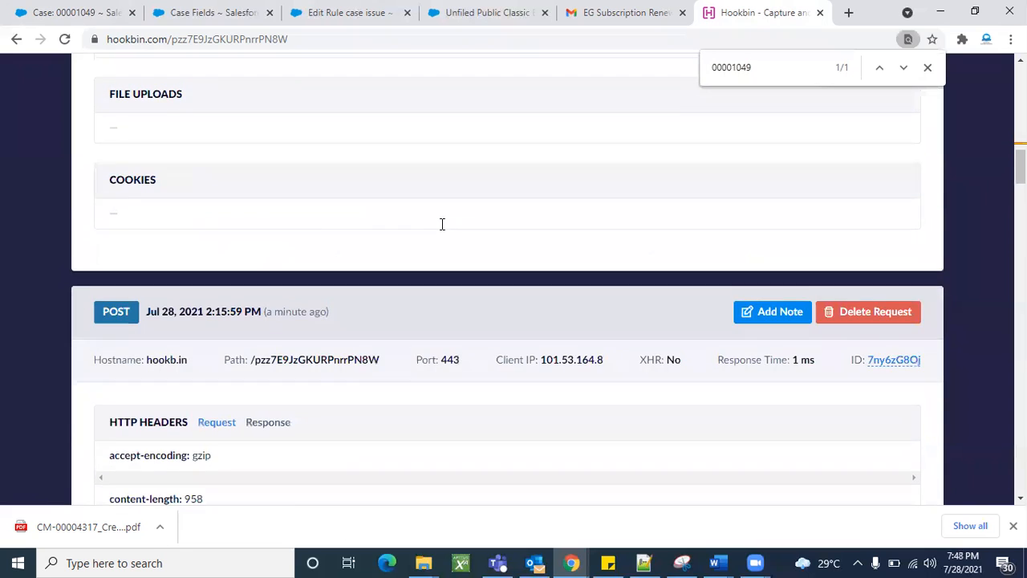
pyautogui.scroll(2, 441, 224)
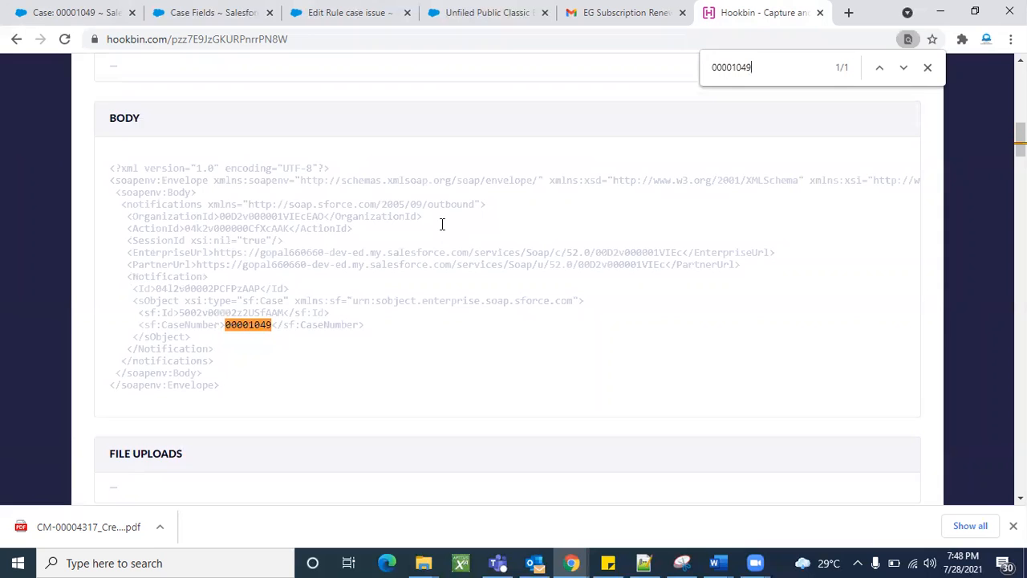
pyautogui.scroll(5, 442, 223)
pyautogui.scroll(2, 441, 224)
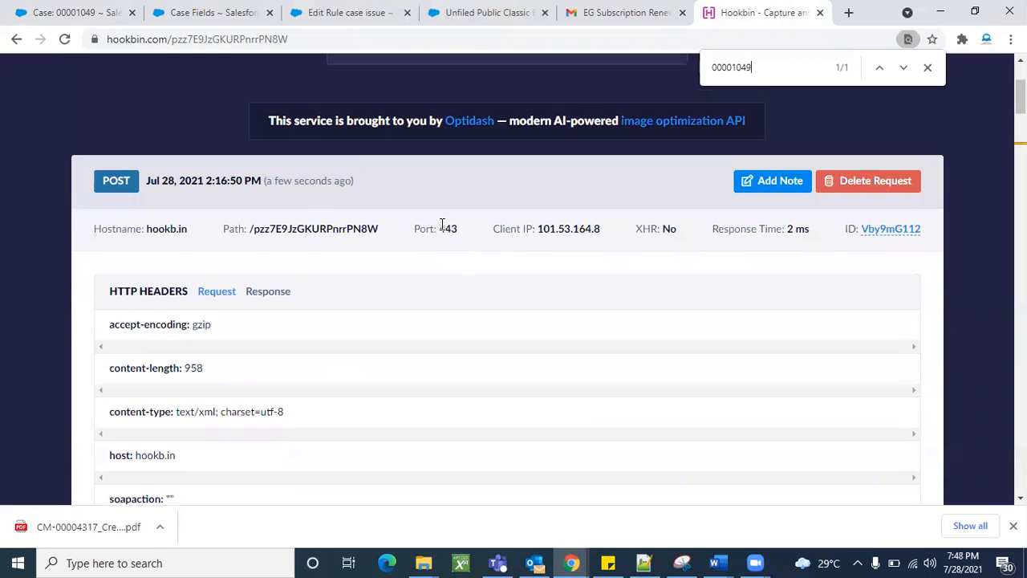
pyautogui.scroll(3, 441, 224)
pyautogui.scroll(-6, 441, 223)
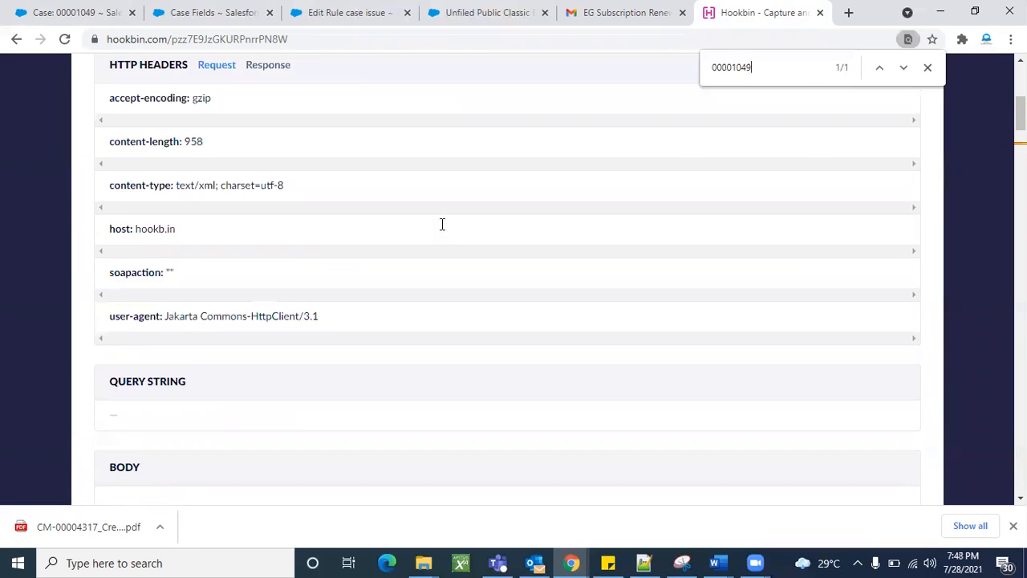
pyautogui.scroll(-4, 442, 224)
pyautogui.scroll(-2, 441, 224)
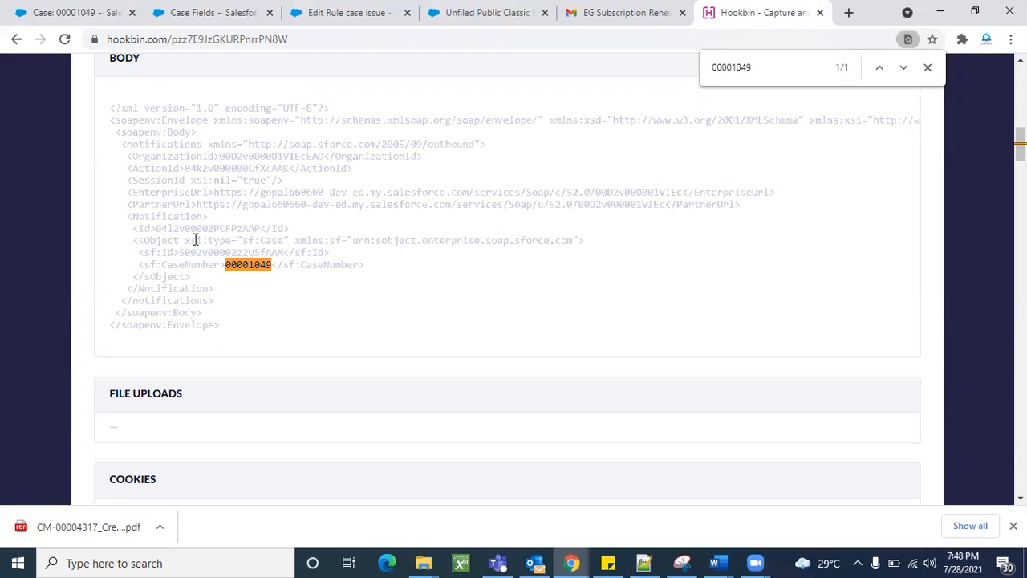
pyautogui.doubleClick(158, 205)
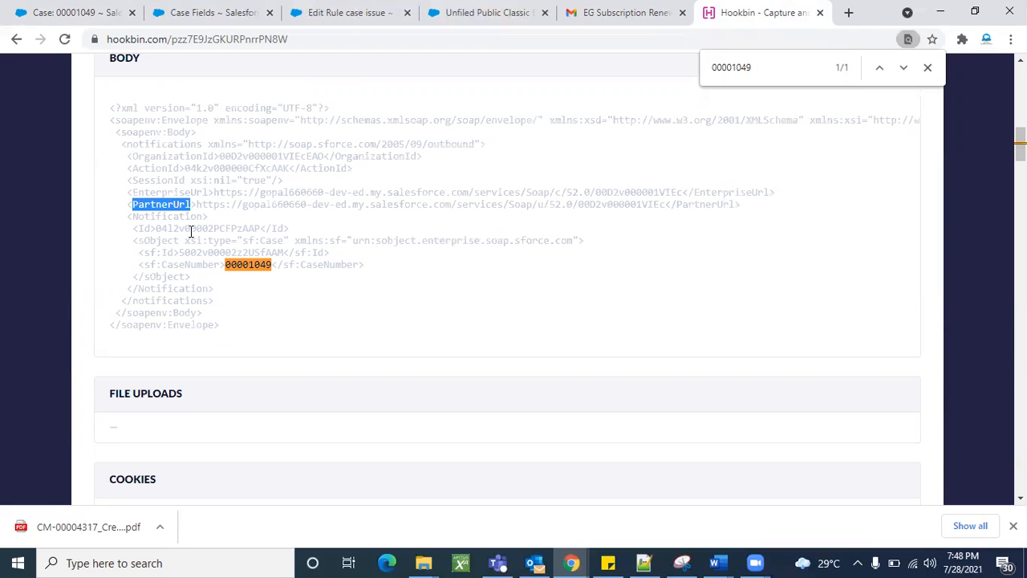
# Open the OutBoundMsg1 outbound message of the case issue workflow rule for editing and remove Comments from its selected fields.
pyautogui.click(210, 10)
pyautogui.click(291, 10)
pyautogui.scroll(-3, 421, 241)
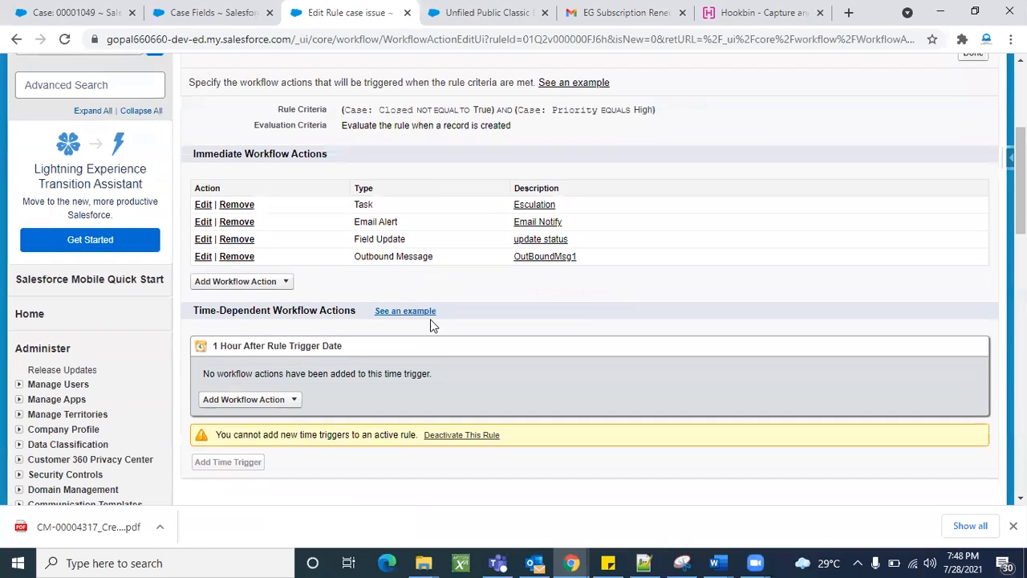
pyautogui.click(203, 253)
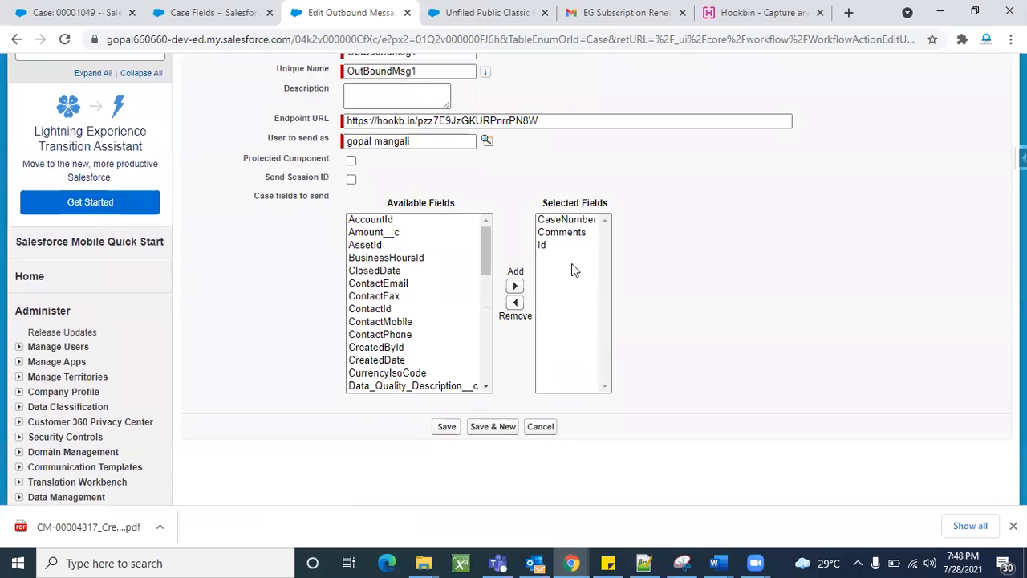
pyautogui.click(566, 232)
pyautogui.click(516, 303)
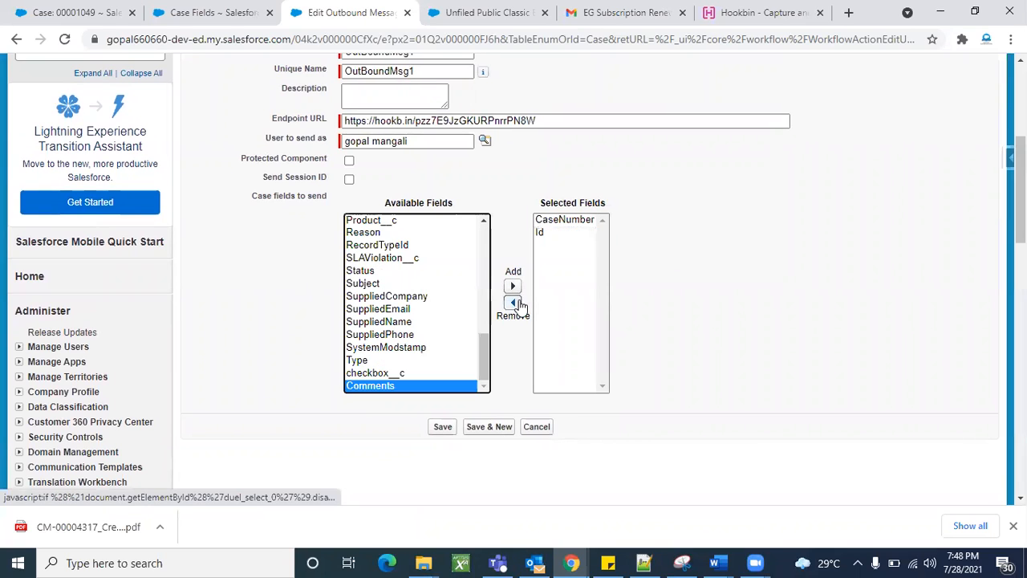
# Add CreatedDate to the outbound message's selected fields, save it, and finish editing the rule's workflow actions.
pyautogui.scroll(3, 411, 320)
pyautogui.scroll(2, 412, 320)
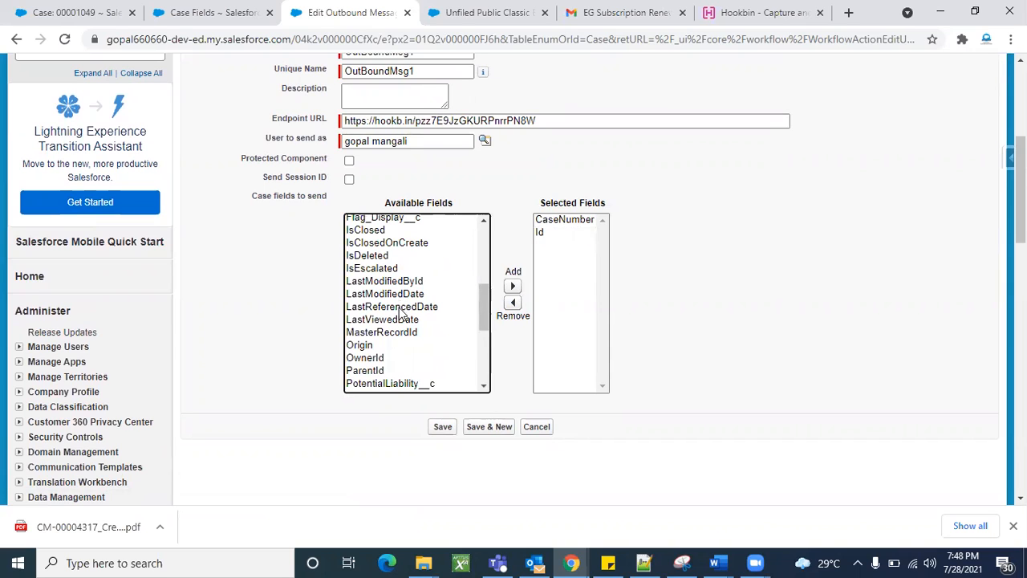
pyautogui.scroll(4, 393, 333)
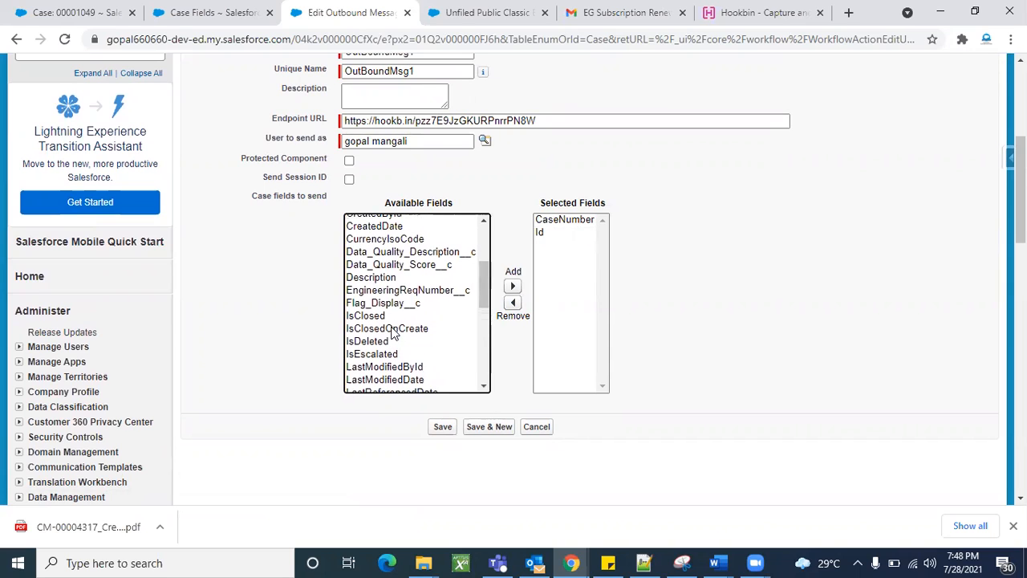
pyautogui.click(383, 295)
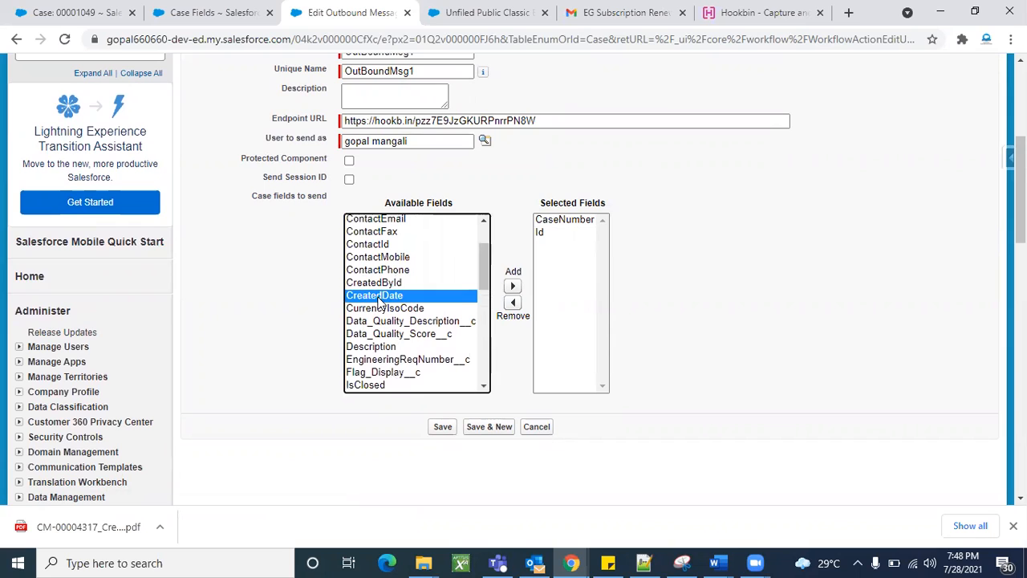
pyautogui.click(514, 290)
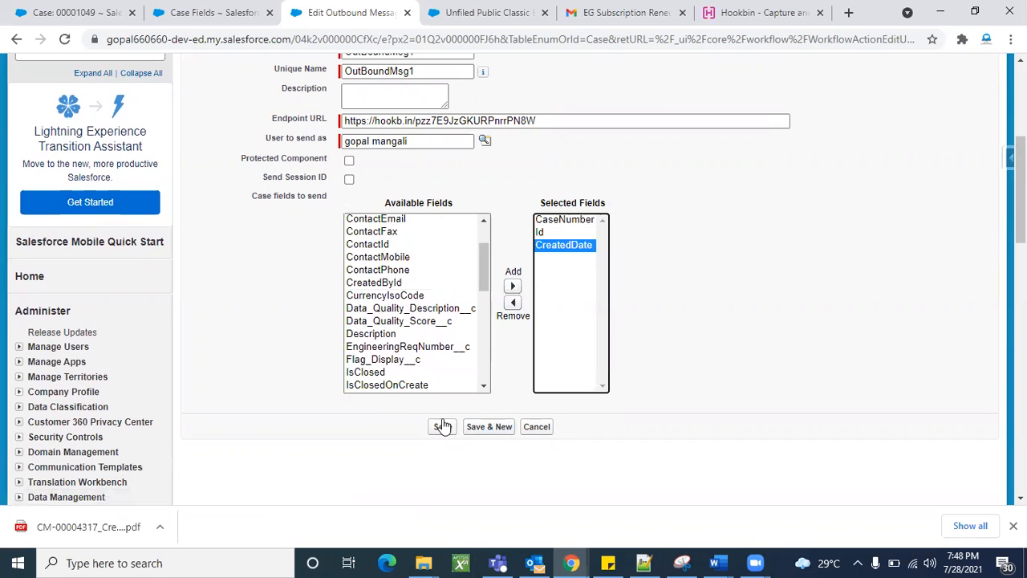
pyautogui.click(442, 426)
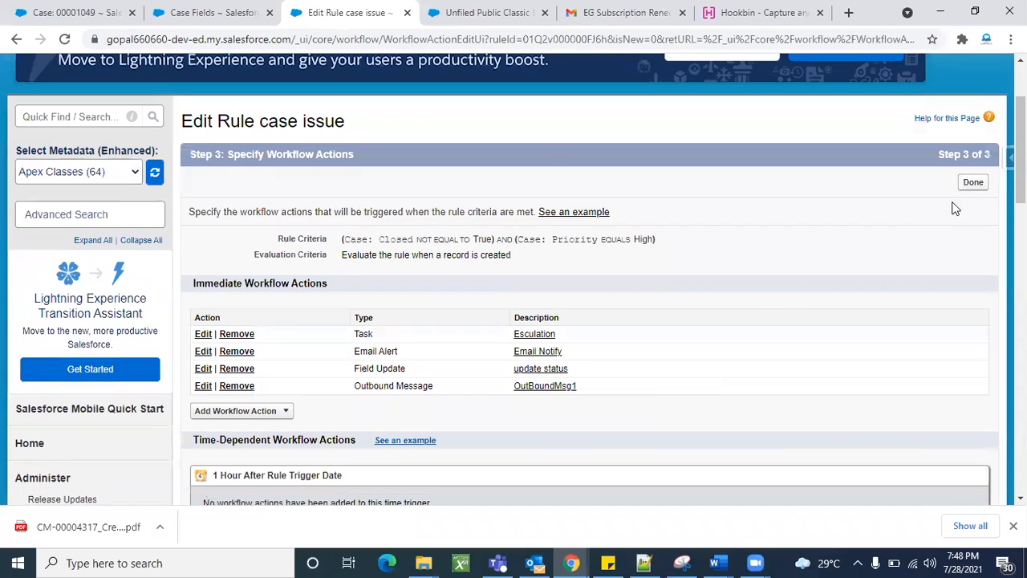
pyautogui.click(971, 187)
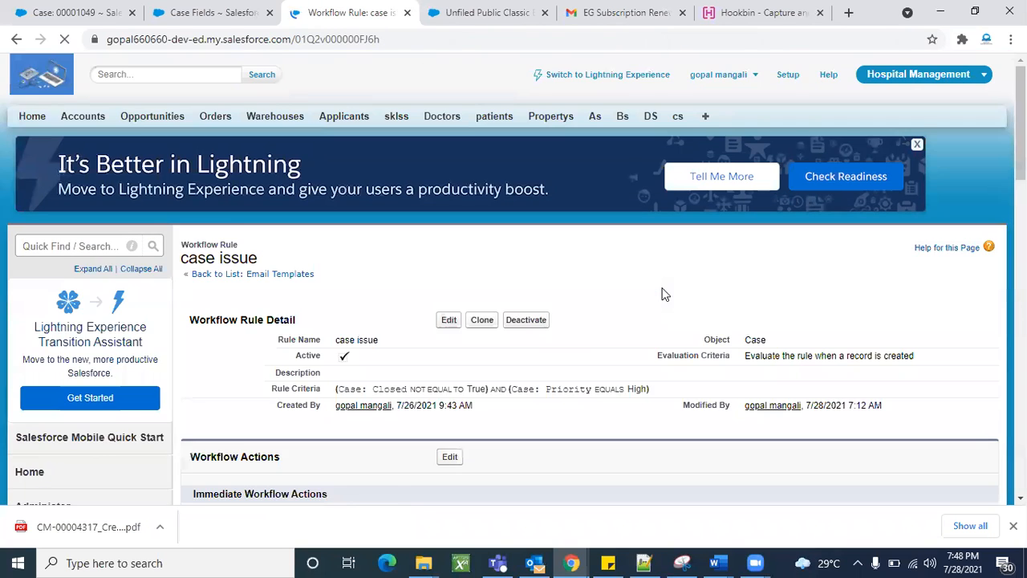
pyautogui.scroll(-2, 598, 369)
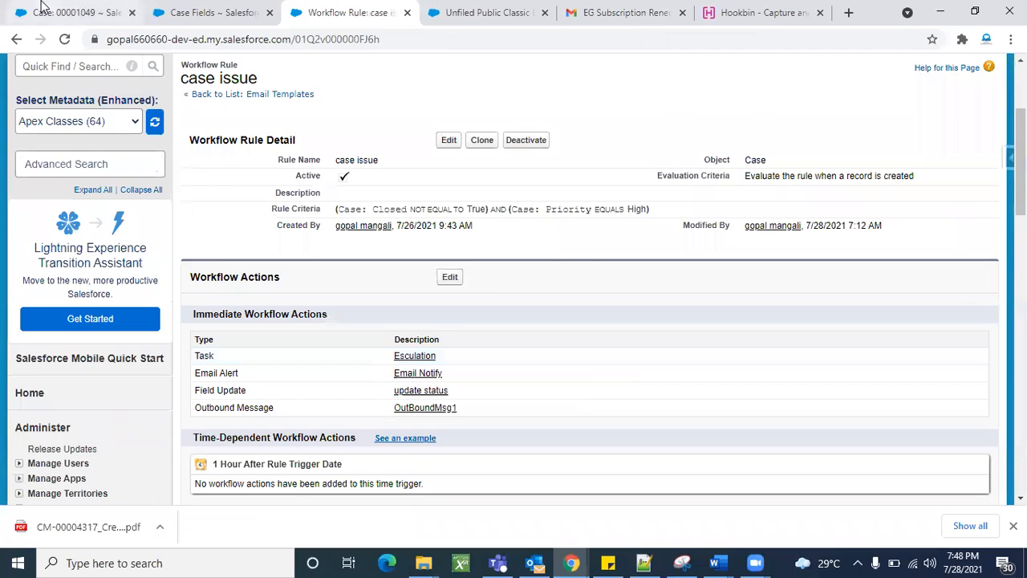
# Clone the open Salesforce case and save the copy with its prefilled values.
pyautogui.click(77, 10)
pyautogui.click(568, 283)
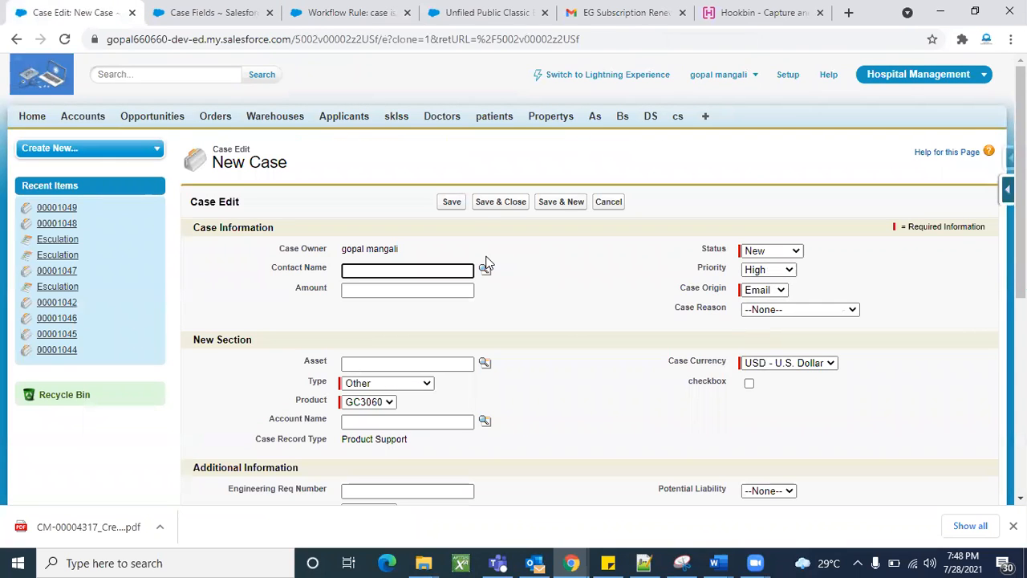
pyautogui.click(452, 203)
# Check the new case's status and open activities, and look in the Gmail inbox for the workflow's notification email.
pyautogui.scroll(-3, 521, 350)
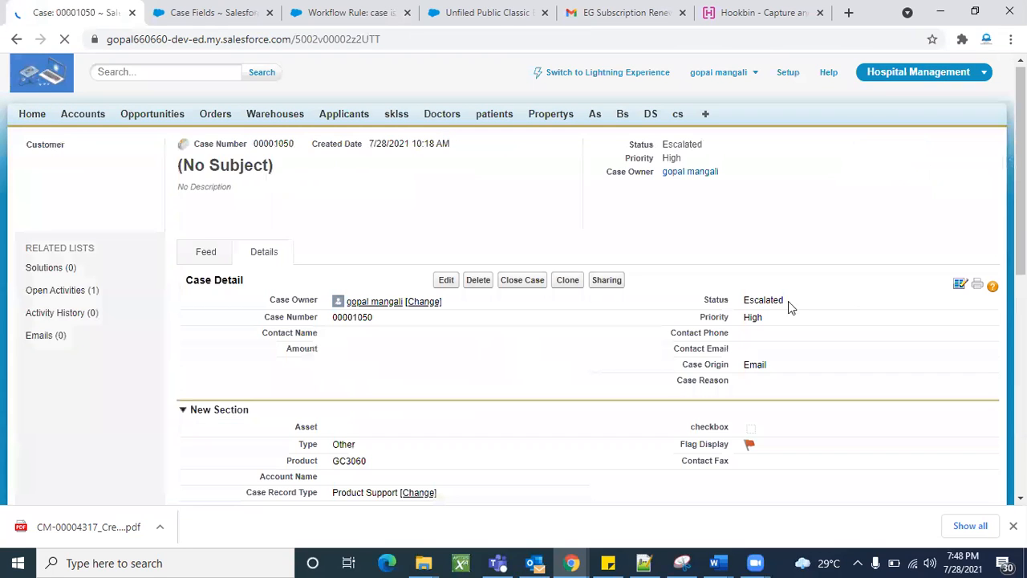
pyautogui.scroll(-10, 415, 341)
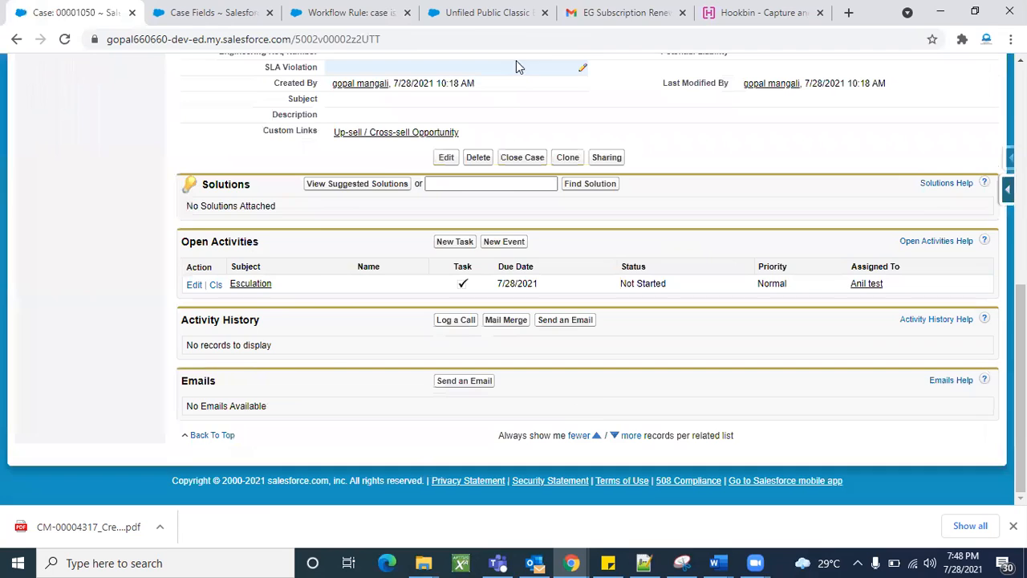
pyautogui.click(618, 12)
pyautogui.click(208, 120)
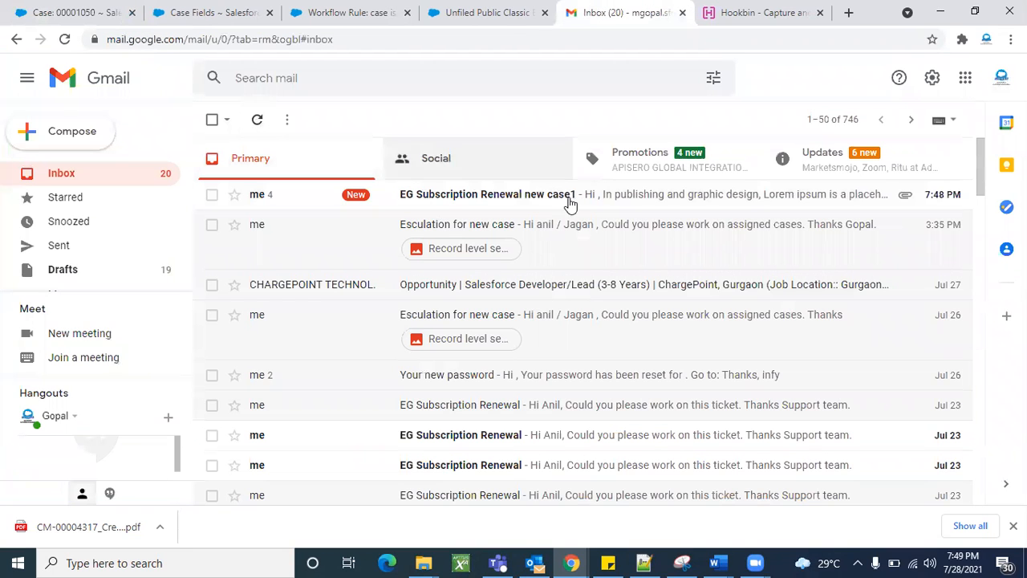
# Reload the Hookbin endpoint page and search it for the new case's number.
pyautogui.click(758, 13)
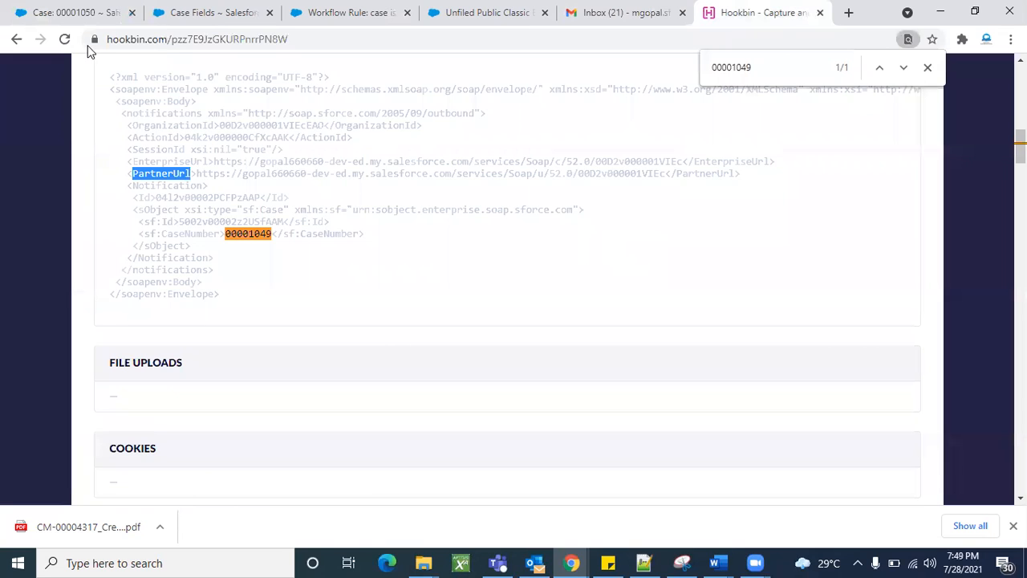
pyautogui.click(68, 42)
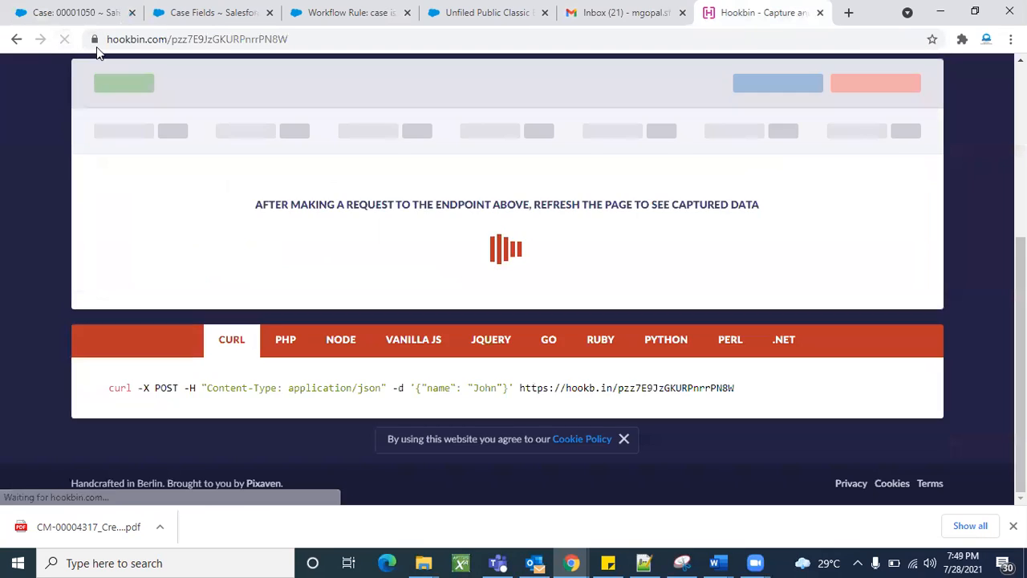
pyautogui.hotkey('ctrl', 'f')
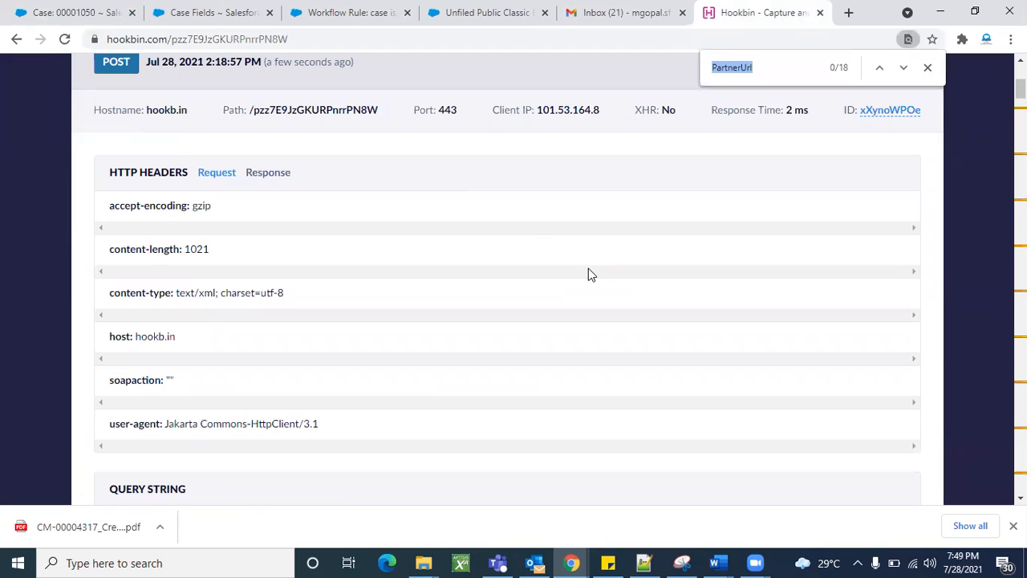
pyautogui.press('BackSpace')
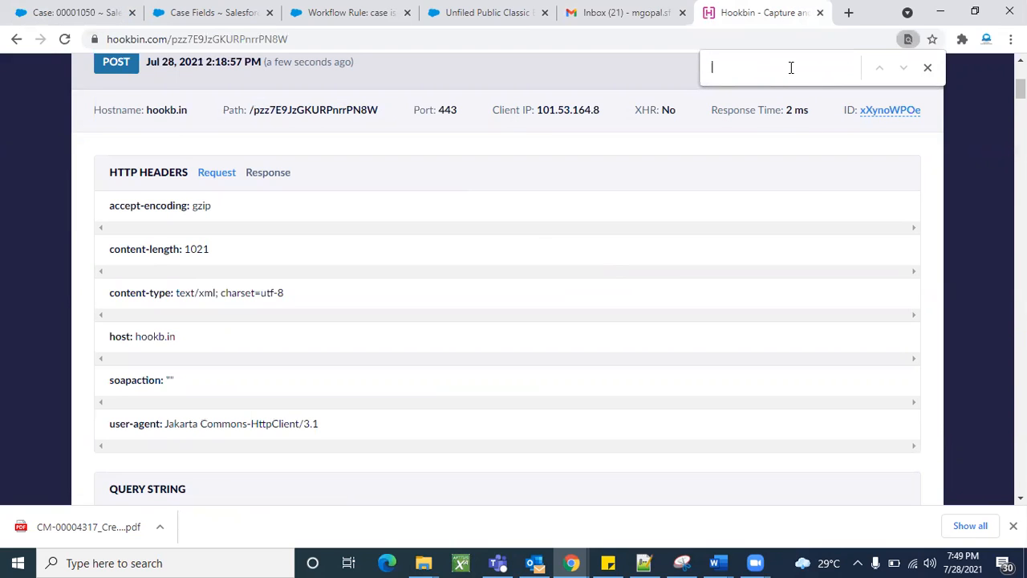
pyautogui.write('0000')
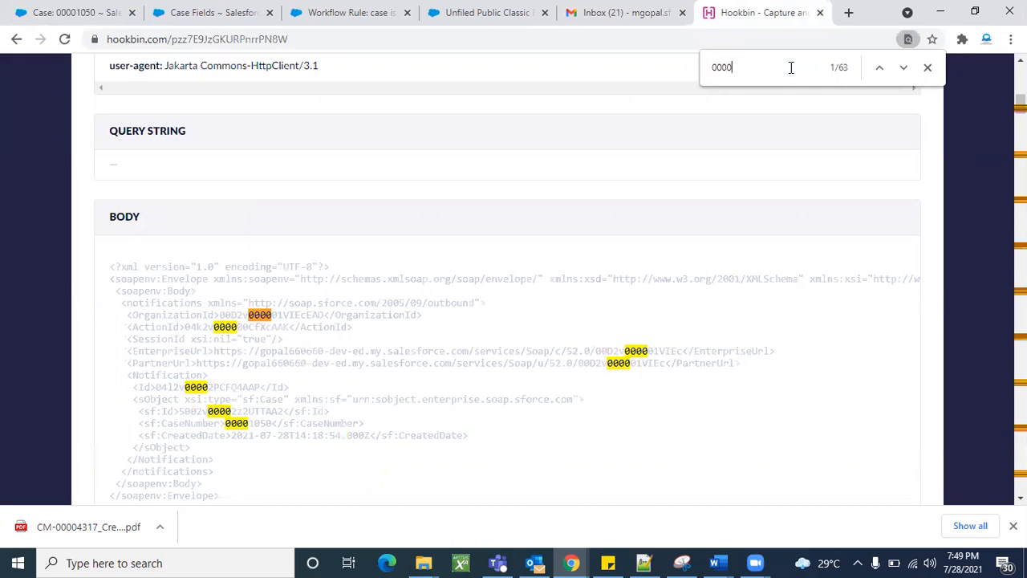
pyautogui.write('1050')
pyautogui.scroll(-3, 594, 261)
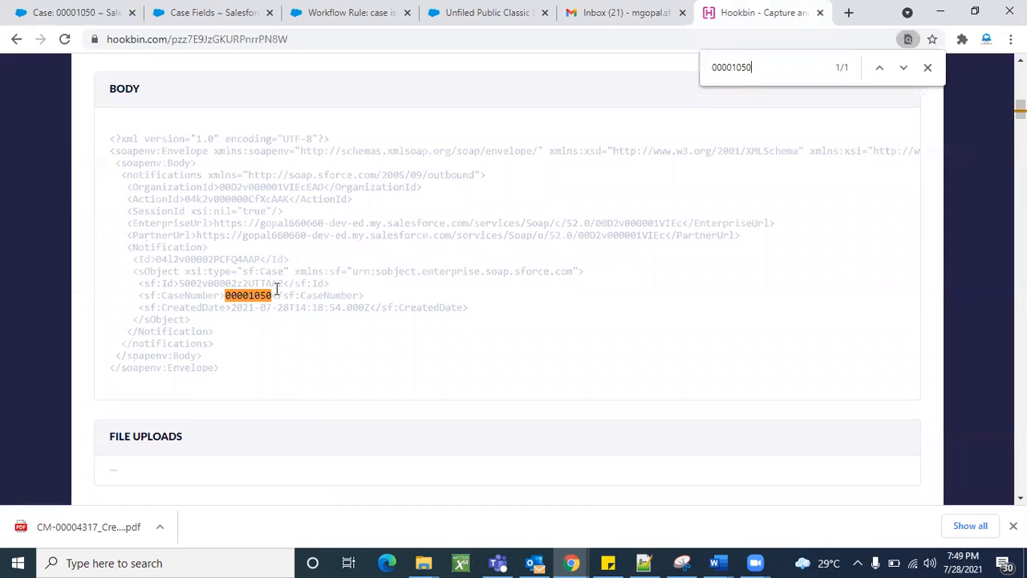
# Examine the case number, Id and CreatedDate in the matching Hookbin request's body, along with its timestamp and headers.
pyautogui.doubleClick(248, 295)
pyautogui.doubleClick(247, 284)
pyautogui.doubleClick(218, 308)
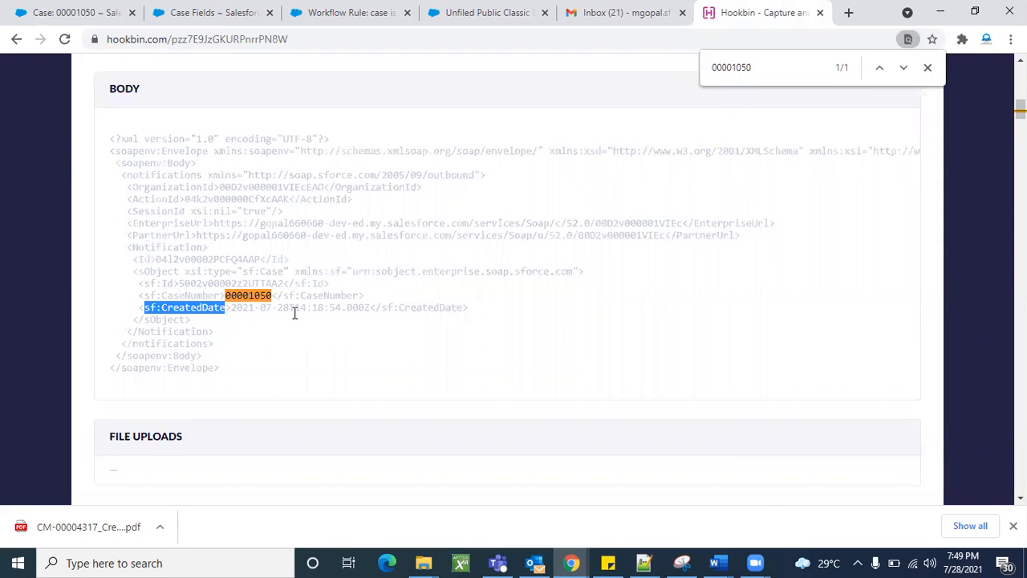
pyautogui.moveTo(232, 309); pyautogui.dragTo(375, 308)
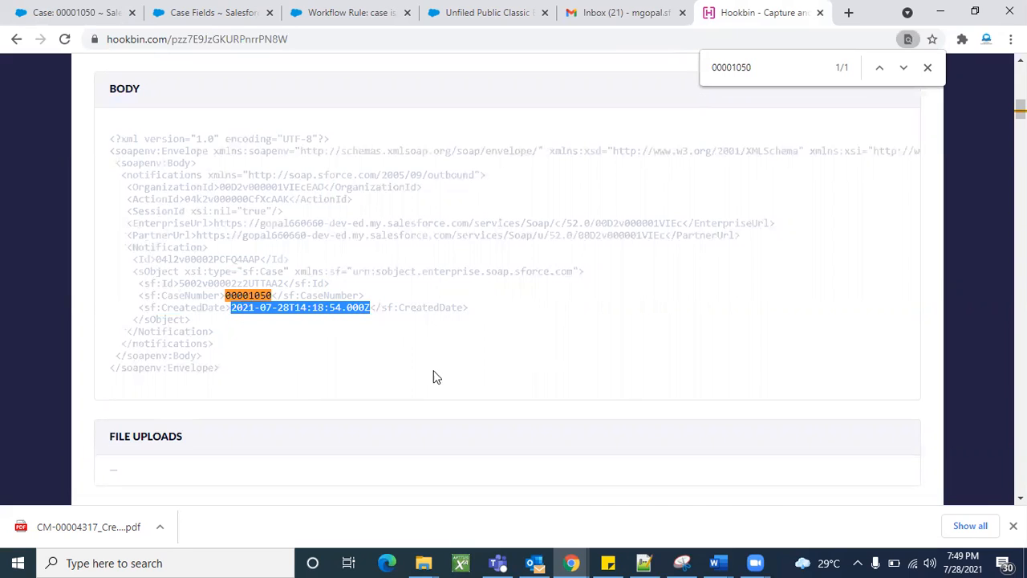
pyautogui.scroll(10, 474, 345)
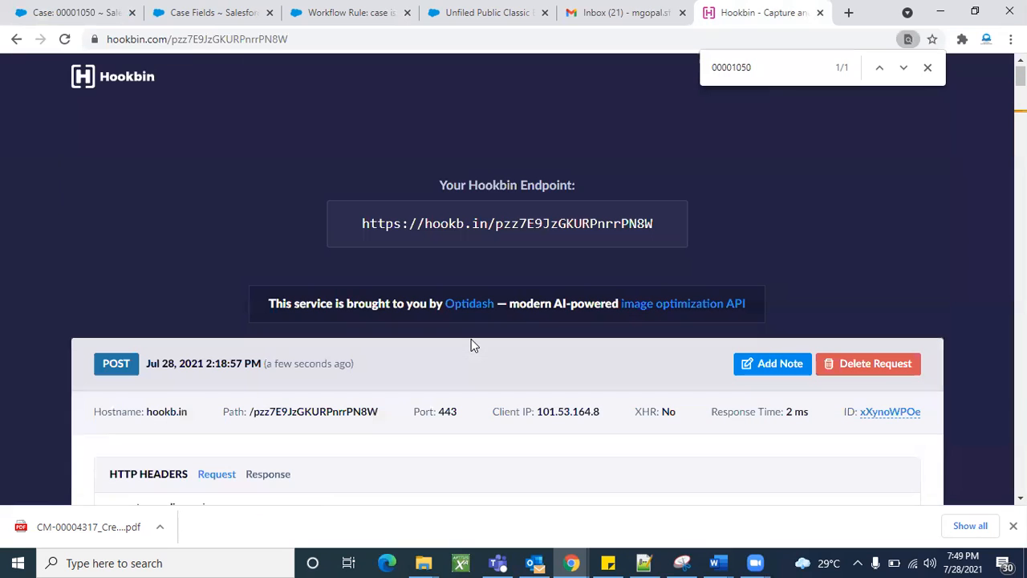
pyautogui.scroll(-10, 592, 318)
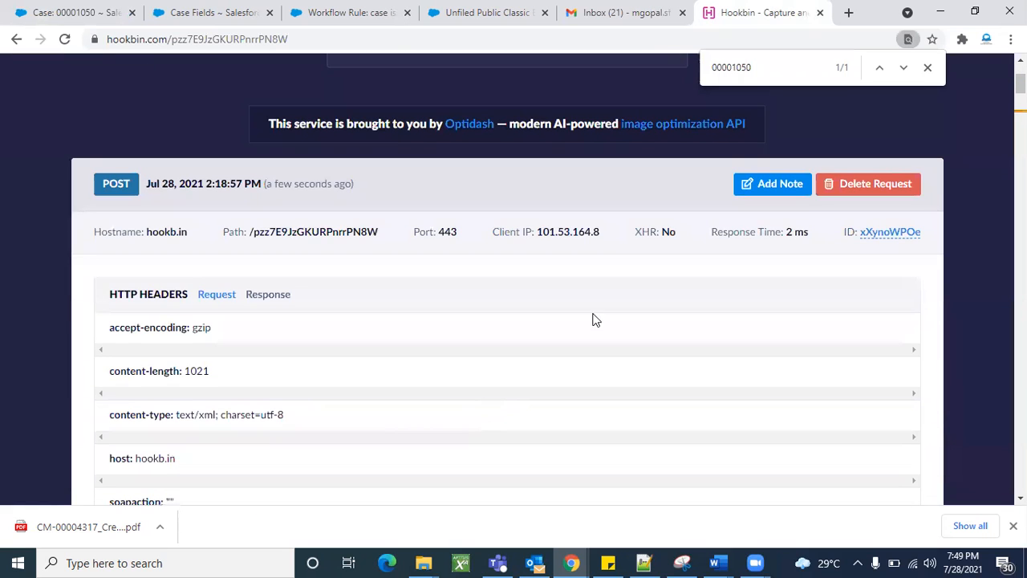
pyautogui.scroll(3, 573, 314)
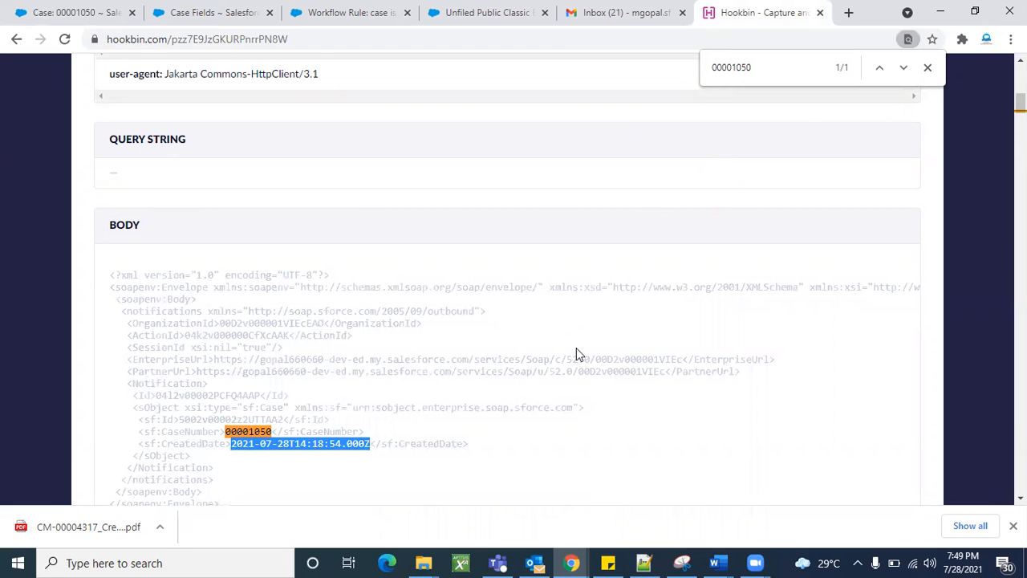
pyautogui.scroll(-1, 576, 351)
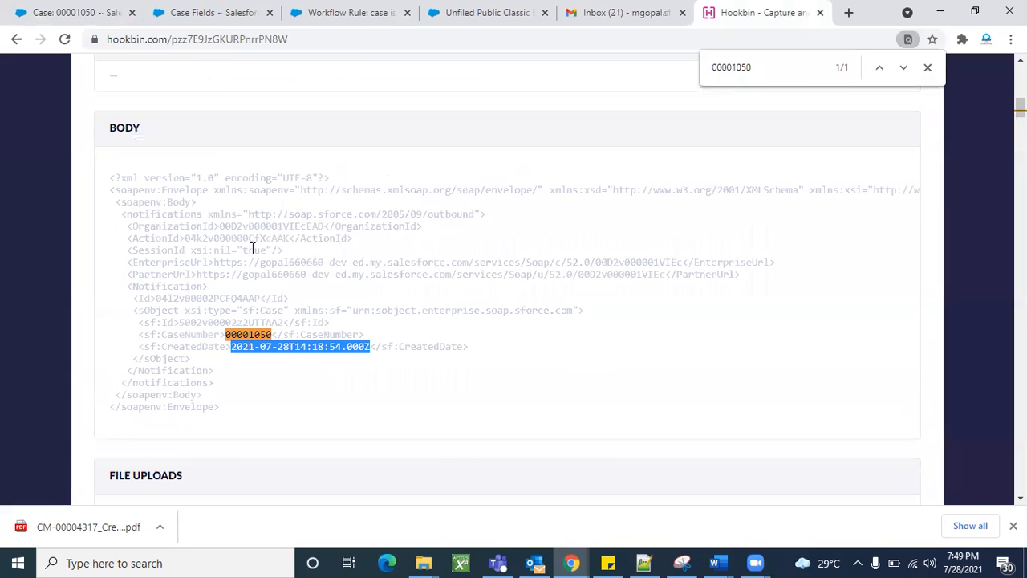
# Compare the new case's details in Salesforce with the Id, CaseNumber and CreatedDate fields in the Hookbin request body.
pyautogui.click(104, 12)
pyautogui.scroll(6, 410, 193)
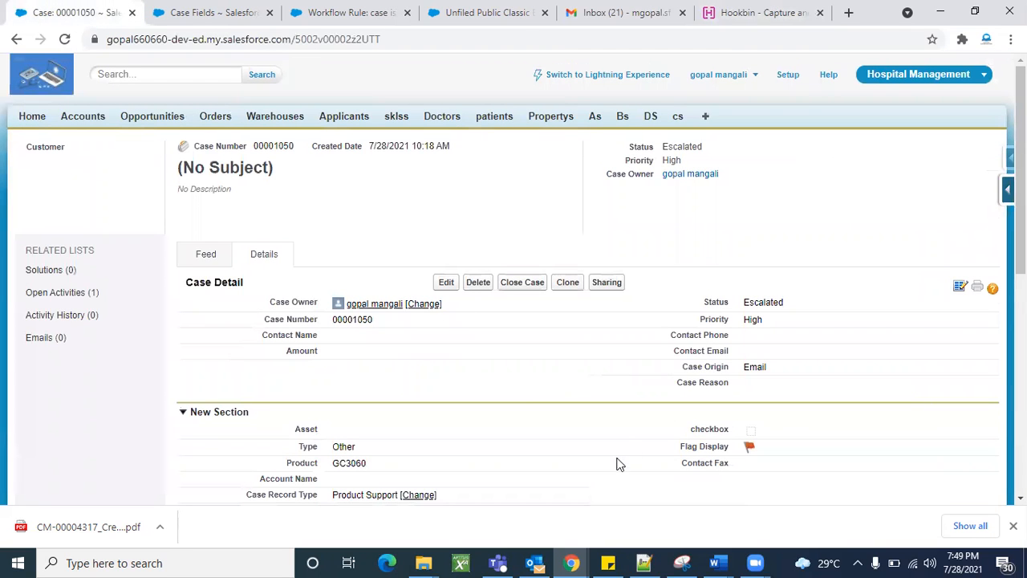
pyautogui.click(783, 11)
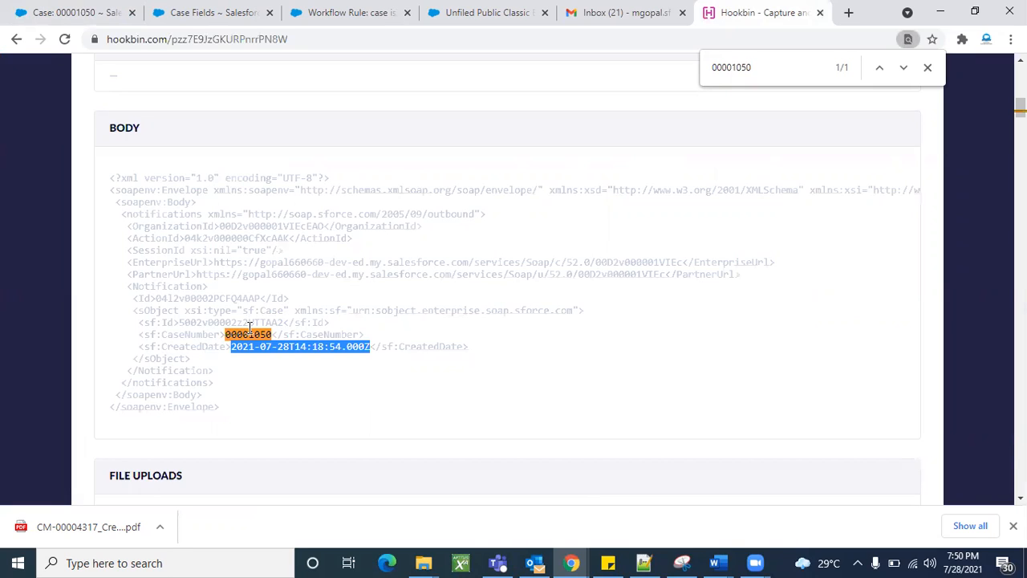
pyautogui.click(302, 361)
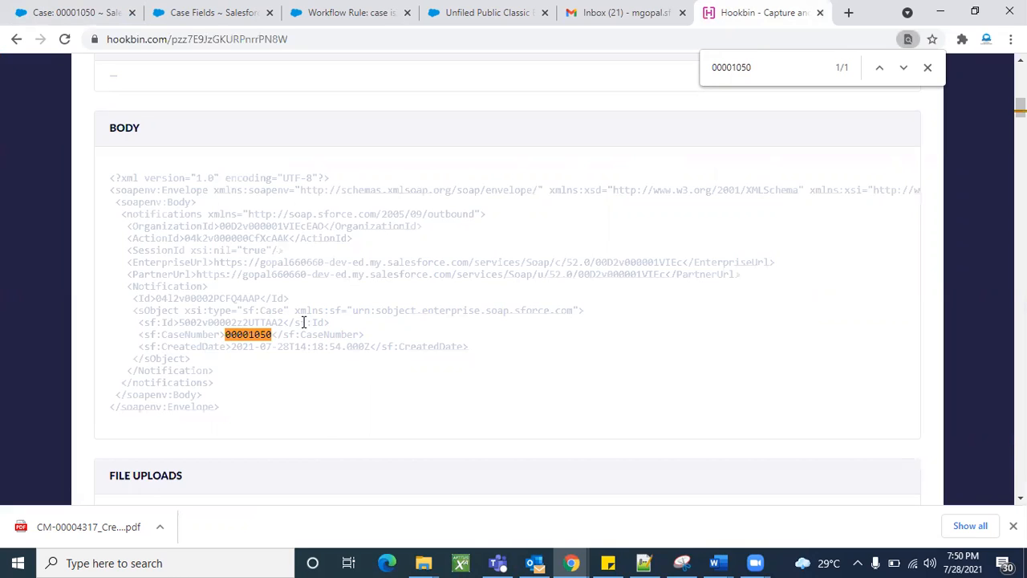
pyautogui.tripleClick(265, 346)
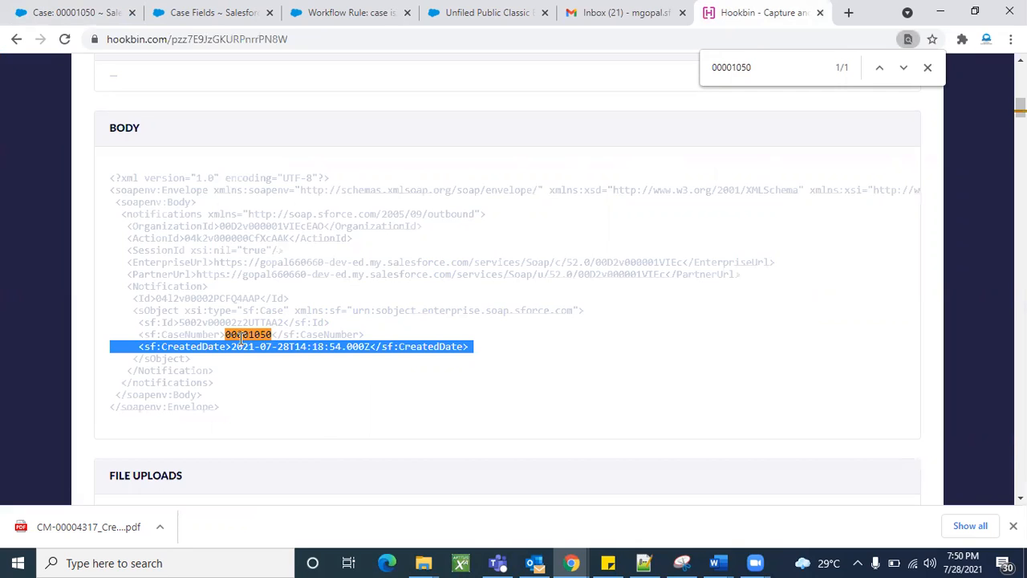
pyautogui.doubleClick(227, 334)
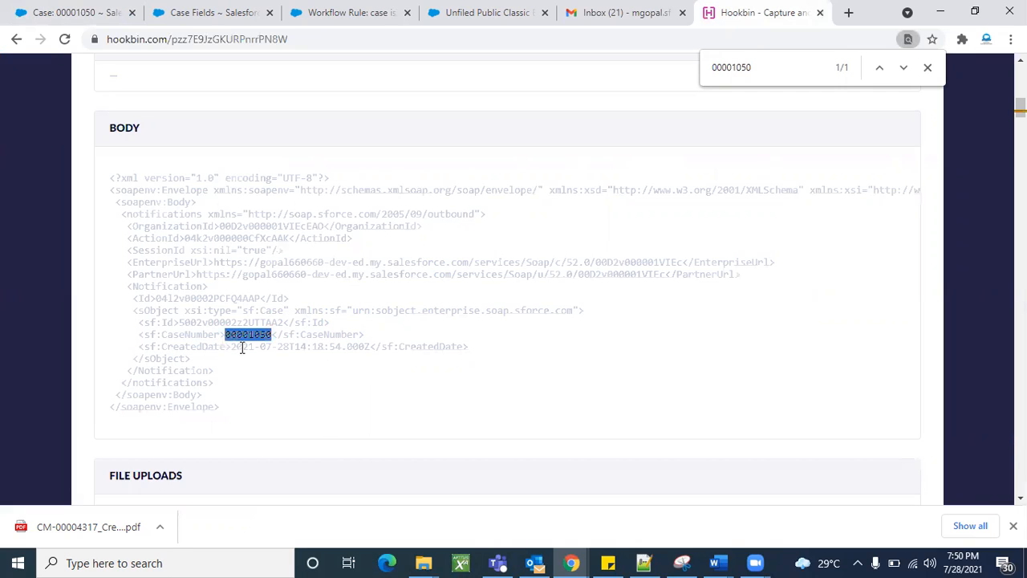
pyautogui.click(241, 346)
pyautogui.doubleClick(242, 347)
pyautogui.doubleClick(228, 322)
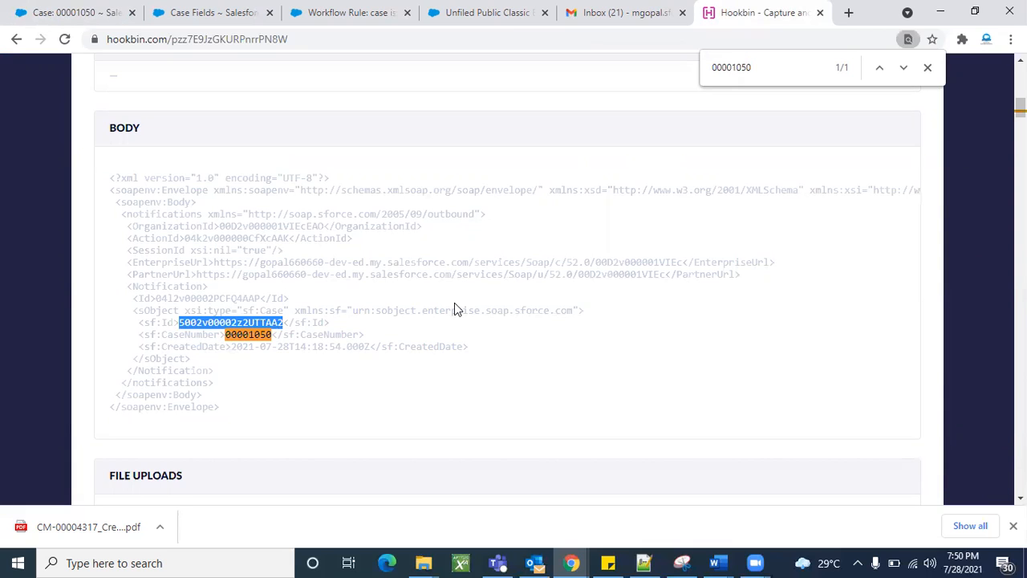
# Look over the requests captured in Hookbin and close the page search.
pyautogui.scroll(8, 390, 349)
pyautogui.scroll(-5, 389, 348)
pyautogui.scroll(-4, 390, 351)
pyautogui.scroll(11, 390, 350)
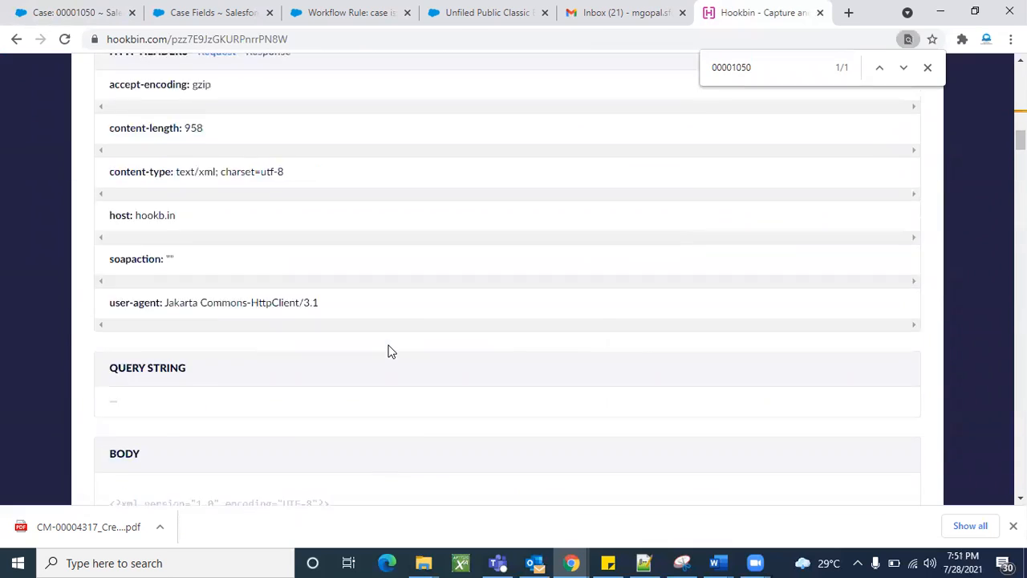
pyautogui.click(928, 70)
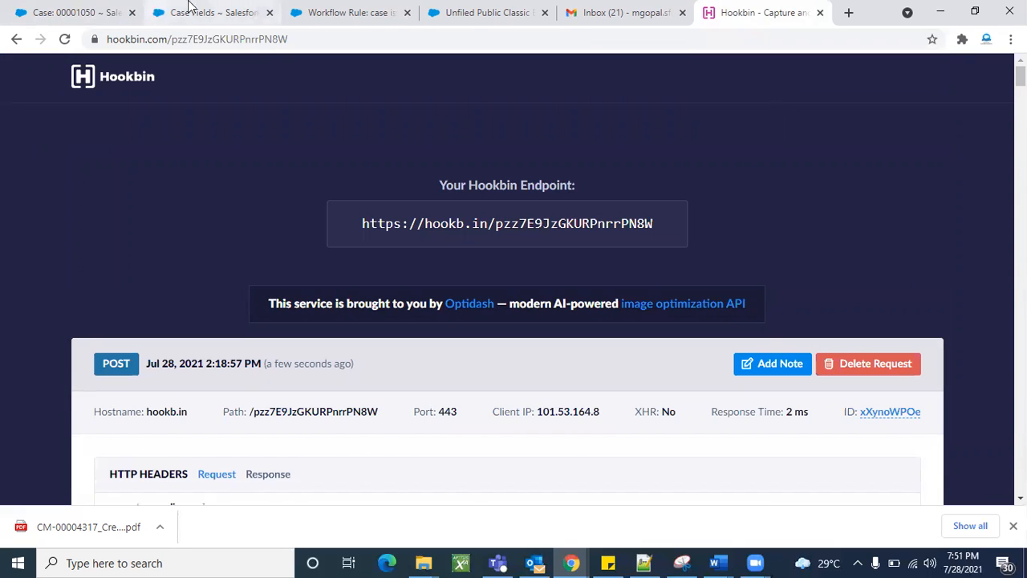
# Return to the case issue workflow rule in Salesforce and examine its immediate workflow actions.
pyautogui.click(201, 8)
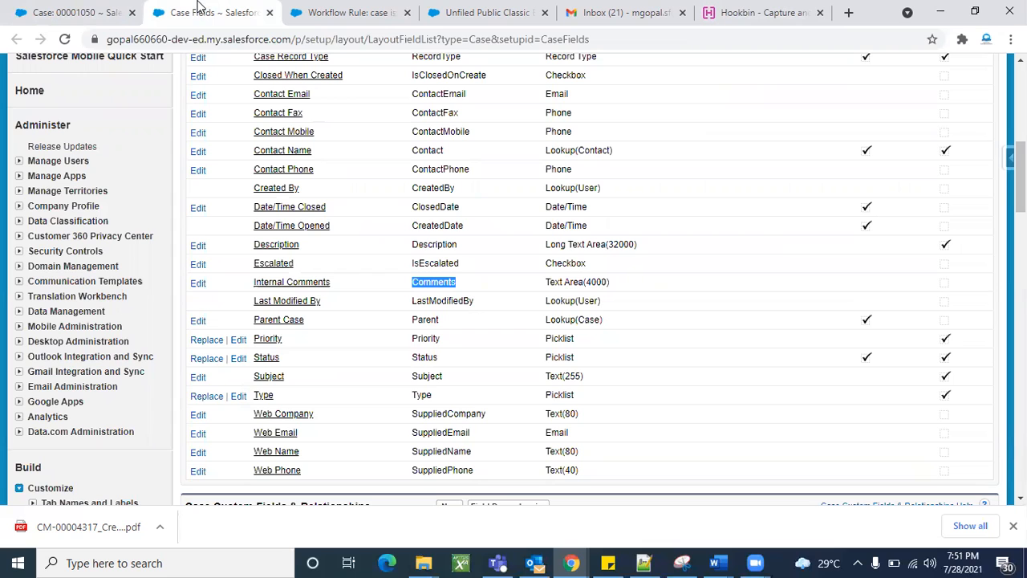
pyautogui.click(353, 12)
pyautogui.scroll(-2, 606, 347)
pyautogui.scroll(1, 606, 347)
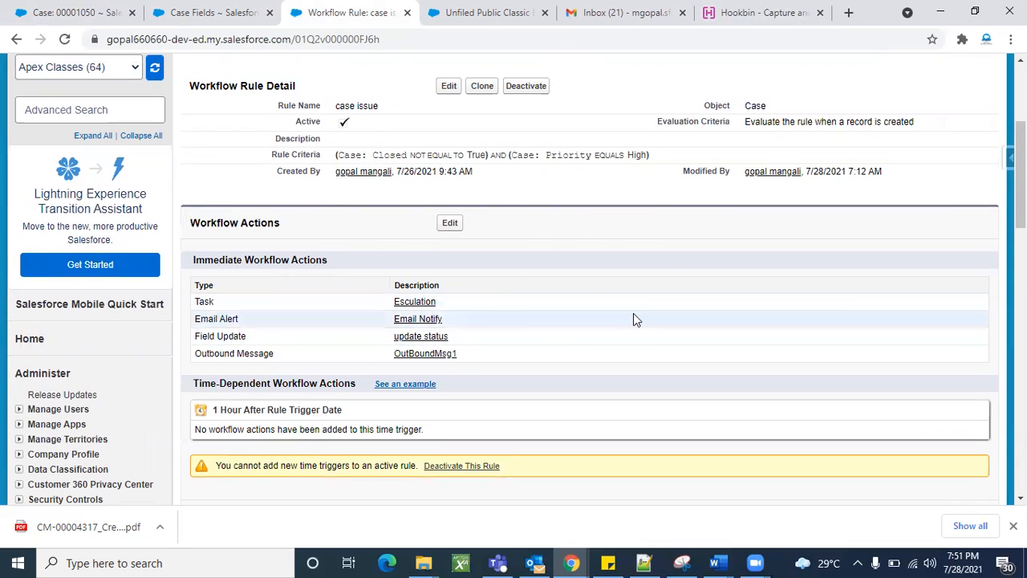
pyautogui.tripleClick(242, 259)
pyautogui.click(340, 265)
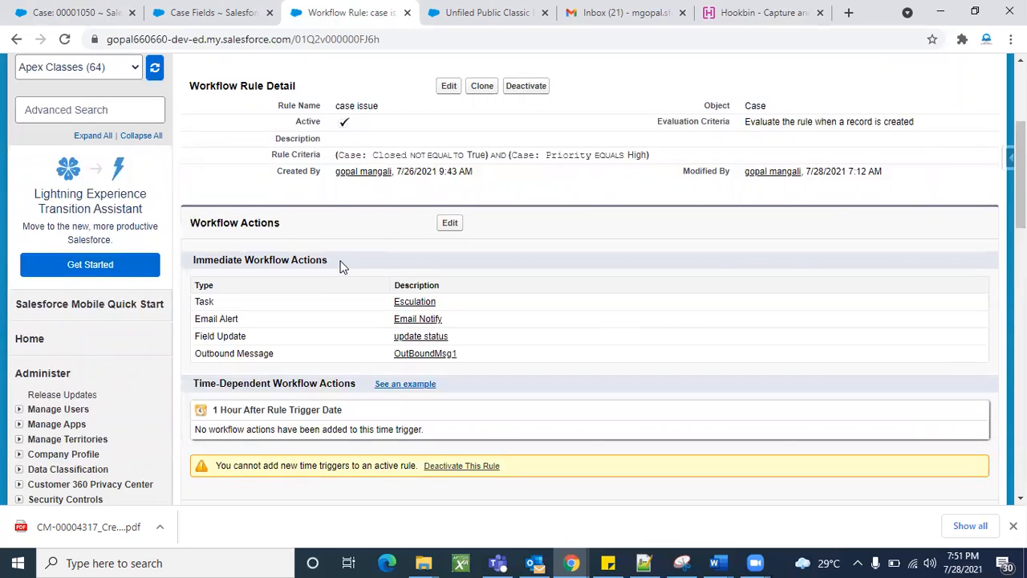
pyautogui.tripleClick(266, 259)
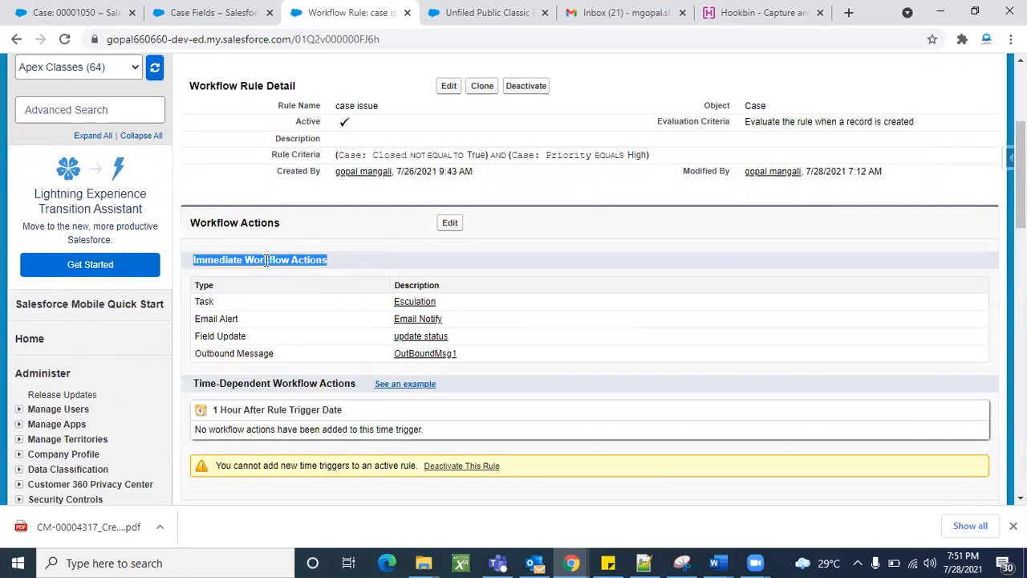
pyautogui.click(355, 268)
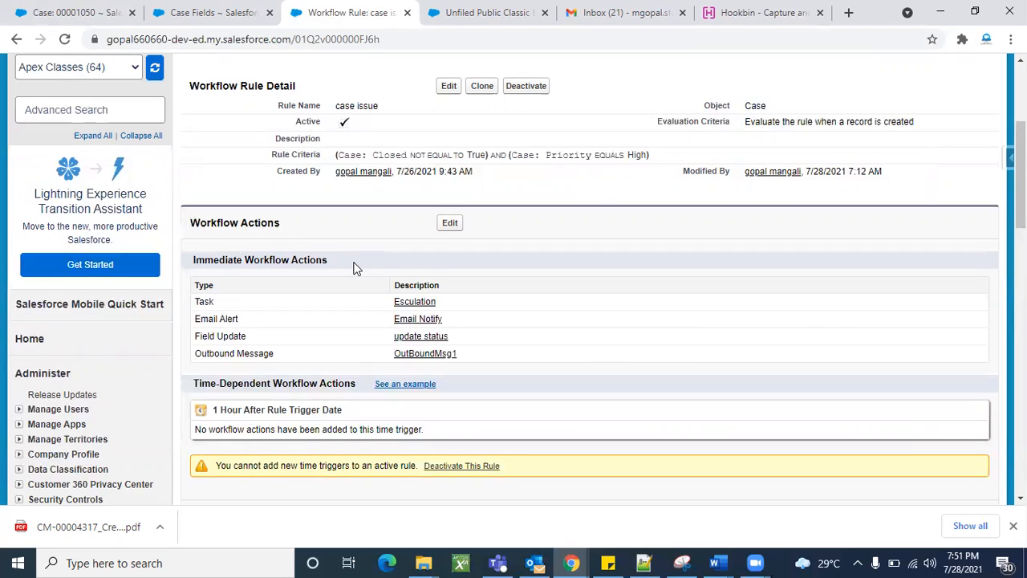
pyautogui.doubleClick(309, 262)
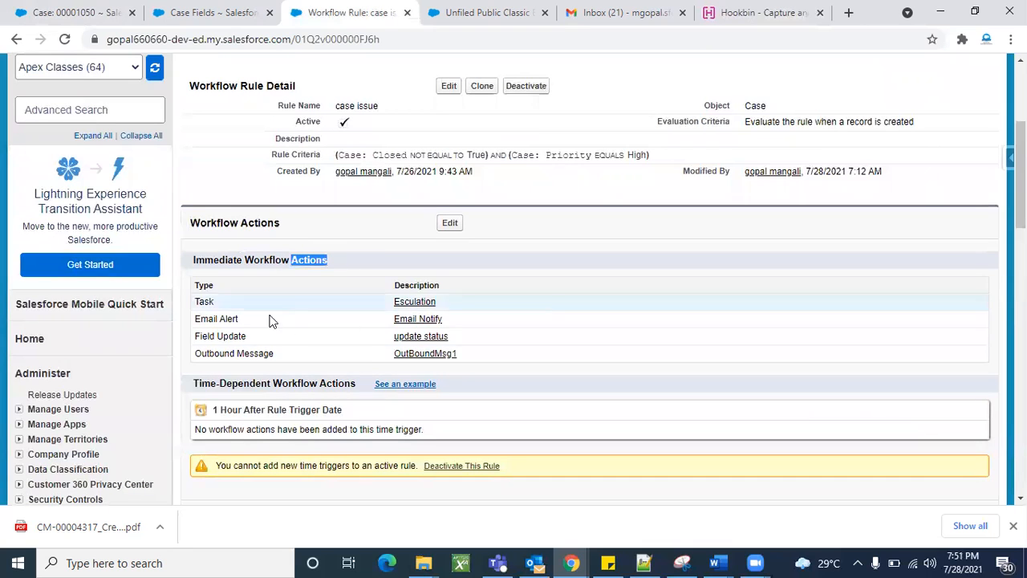
pyautogui.tripleClick(285, 260)
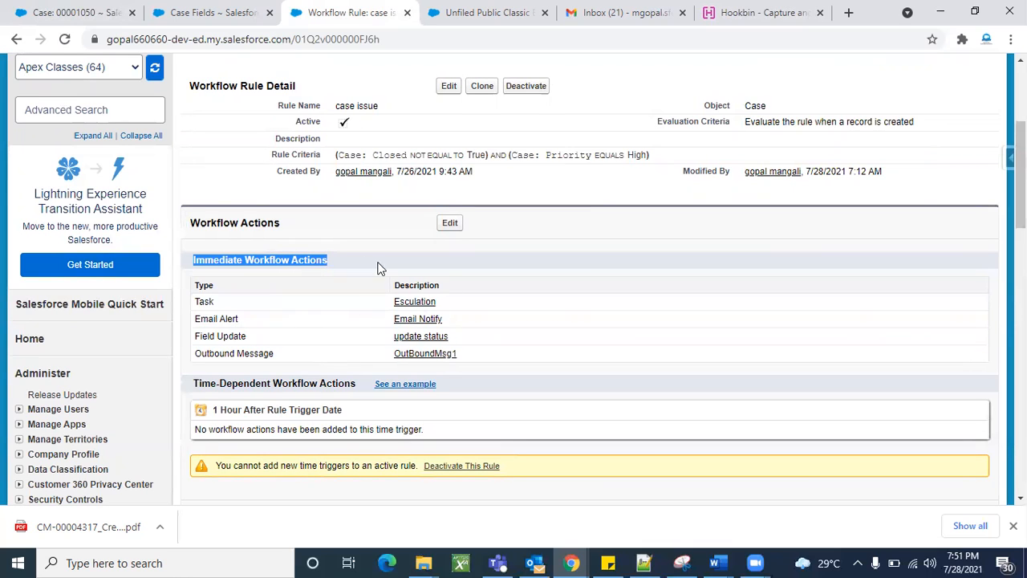
pyautogui.click(360, 265)
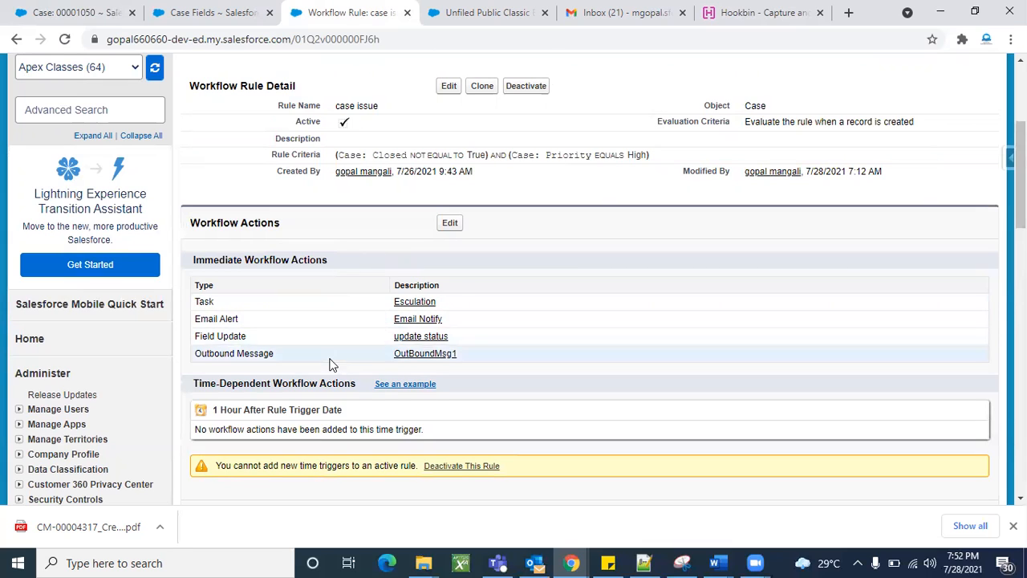
# Examine the rule's time-dependent workflow actions and its one-hour time trigger.
pyautogui.scroll(-1, 328, 365)
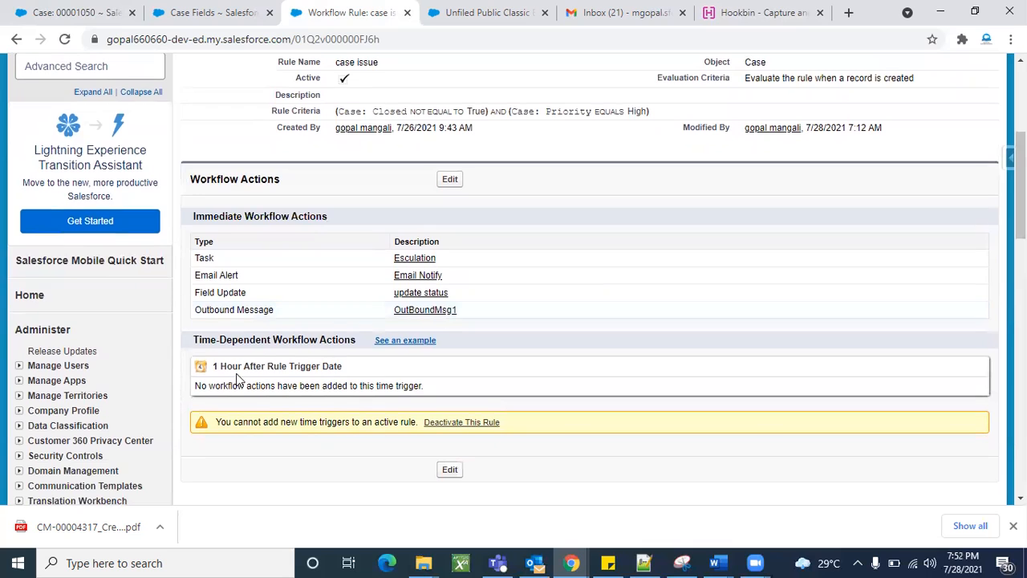
pyautogui.tripleClick(270, 341)
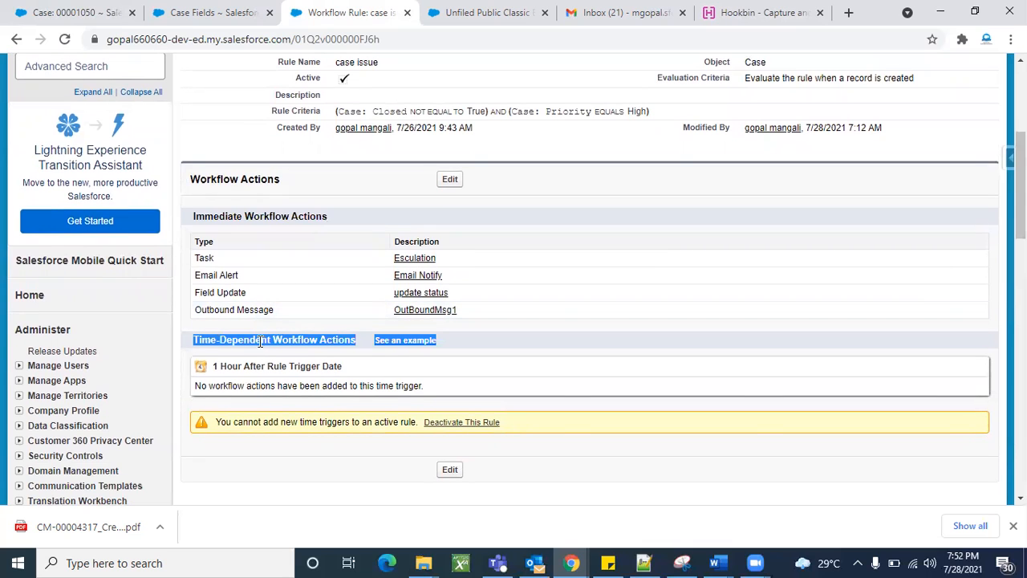
pyautogui.doubleClick(259, 341)
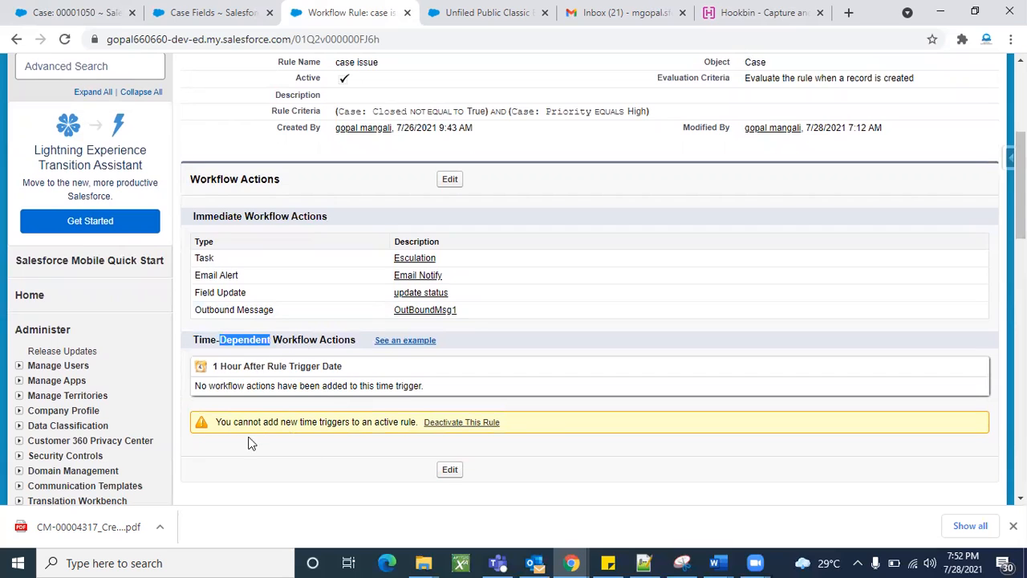
# Open the case issue rule for editing and try the evaluation criteria option "created, and every time it's edited".
pyautogui.click(351, 493)
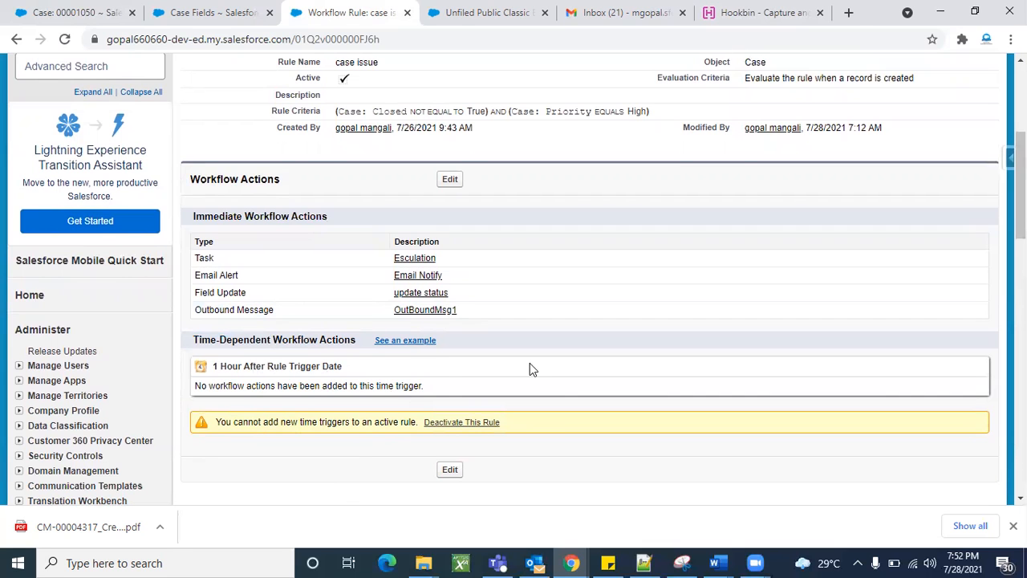
pyautogui.scroll(3, 529, 363)
pyautogui.click(449, 284)
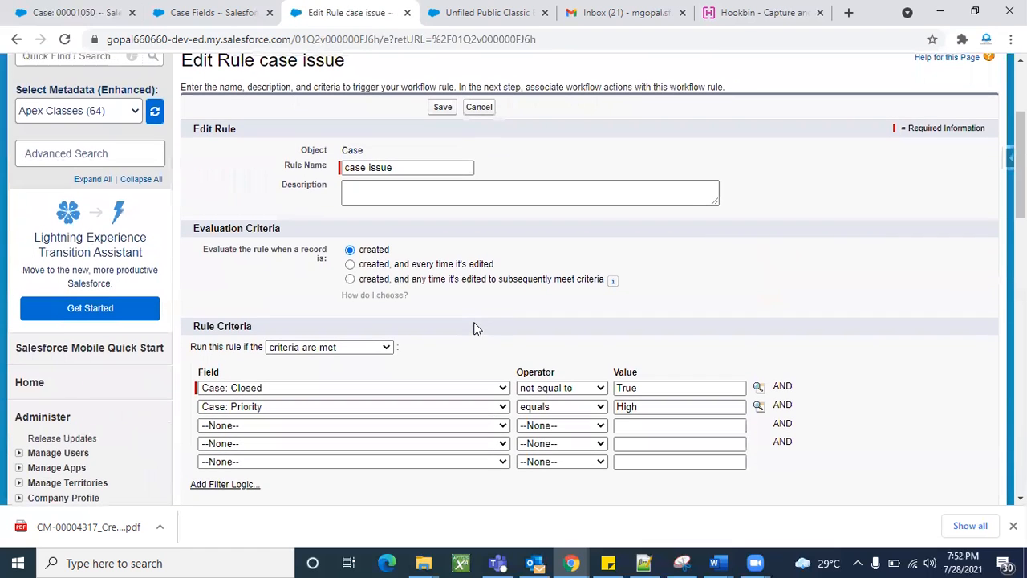
pyautogui.click(350, 280)
pyautogui.click(349, 265)
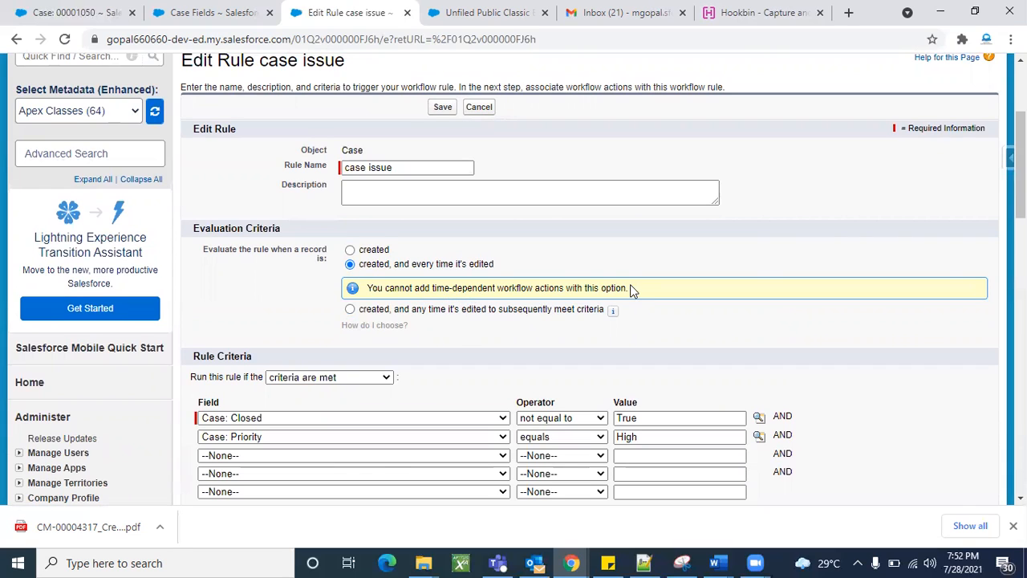
# Examine the notice about time-dependent workflow actions under the selected evaluation option and cancel the rule edit.
pyautogui.moveTo(631, 287); pyautogui.dragTo(366, 292)
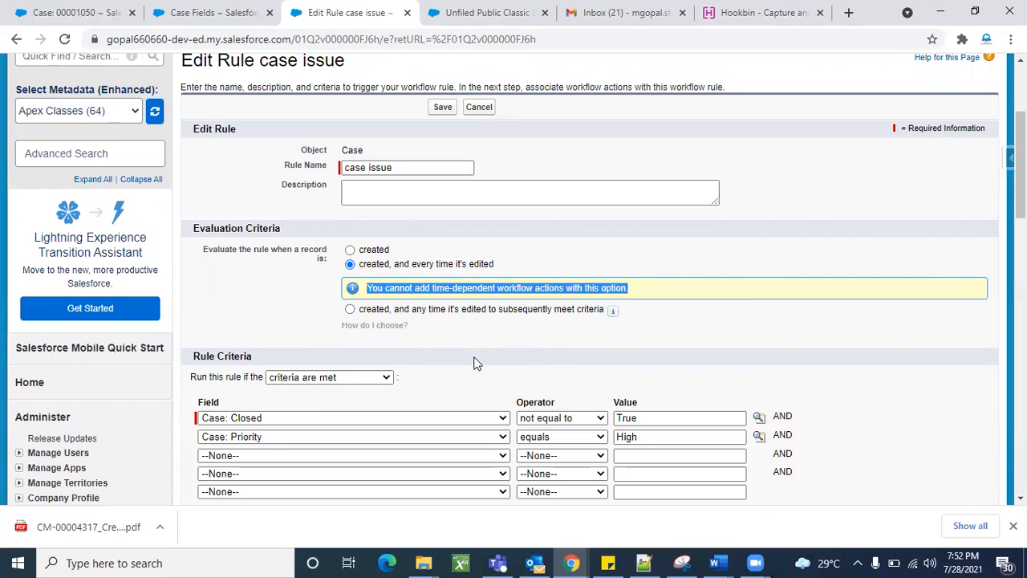
pyautogui.click(438, 270)
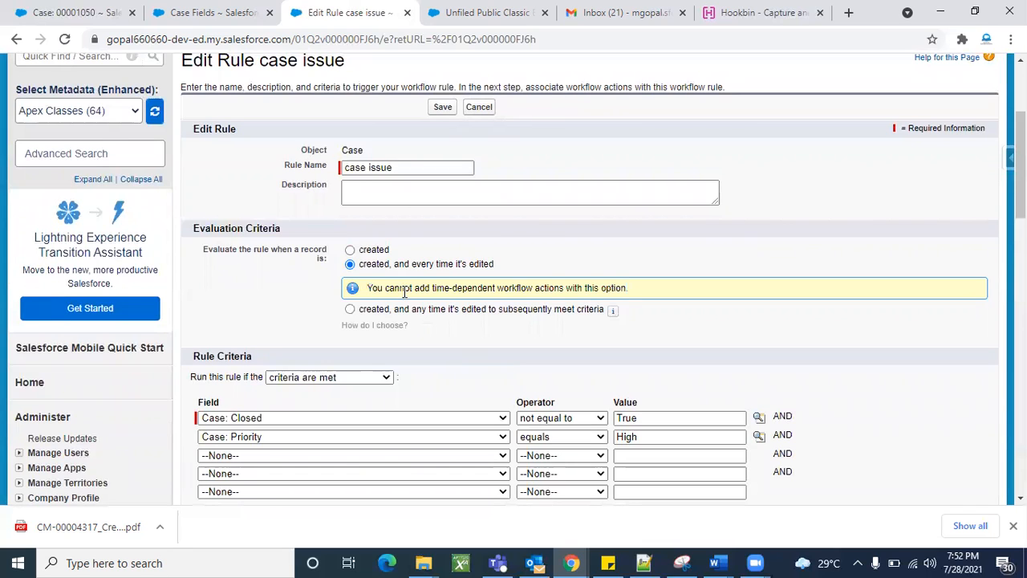
pyautogui.tripleClick(405, 290)
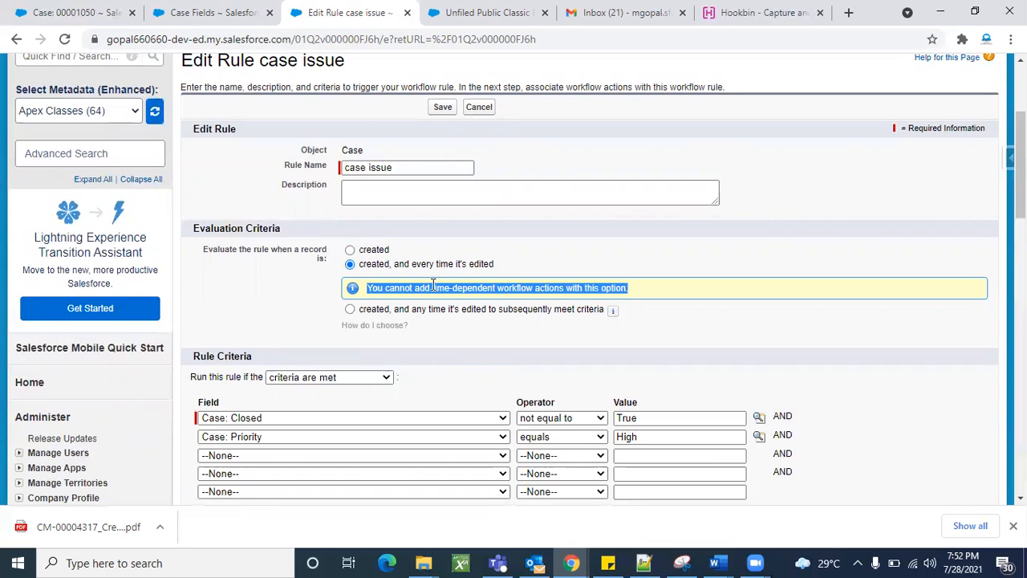
pyautogui.click(569, 270)
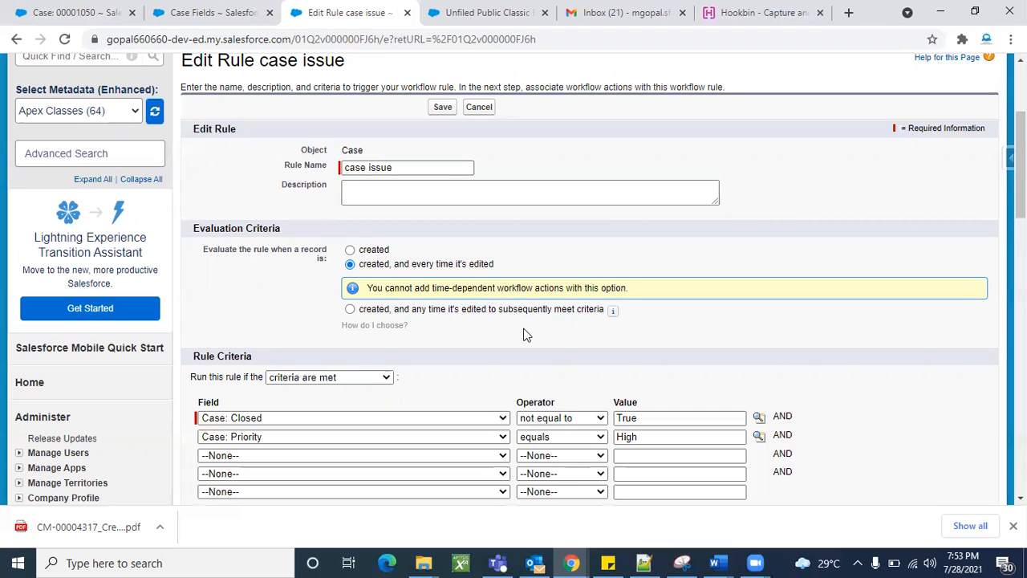
pyautogui.scroll(-3, 452, 370)
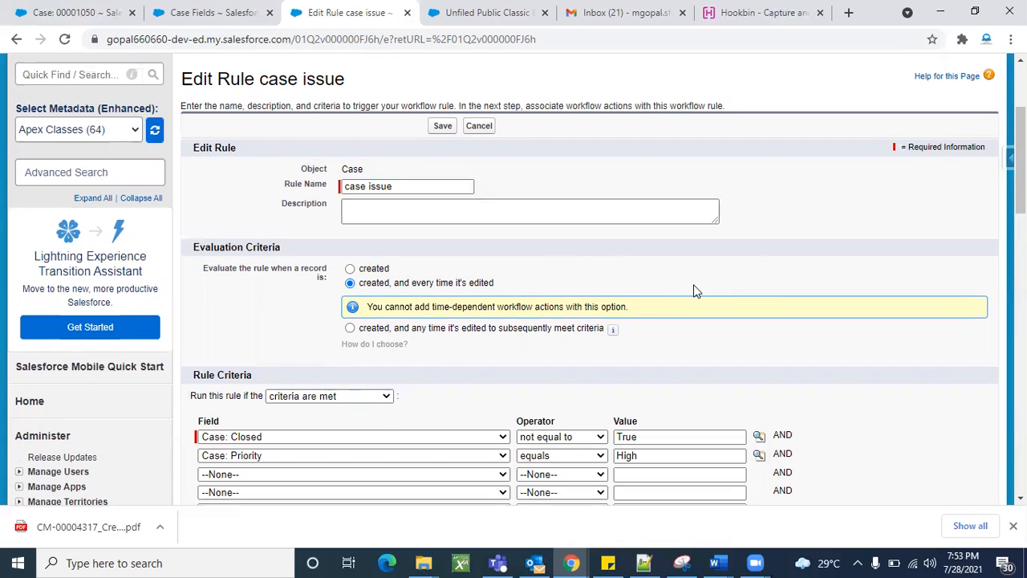
pyautogui.click(486, 127)
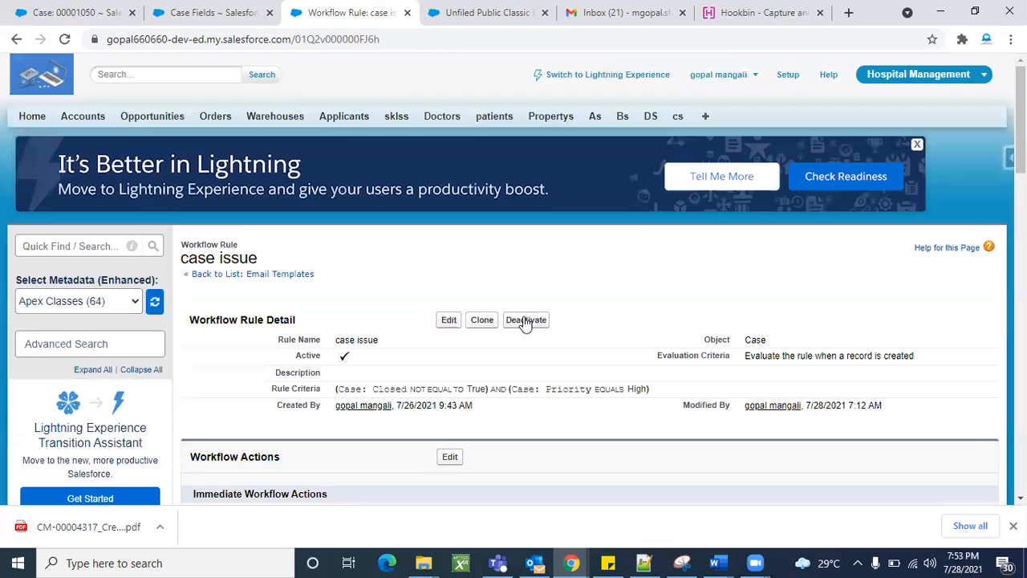
# Deactivate the case issue workflow rule and accept the pending actions warning.
pyautogui.scroll(-3, 550, 379)
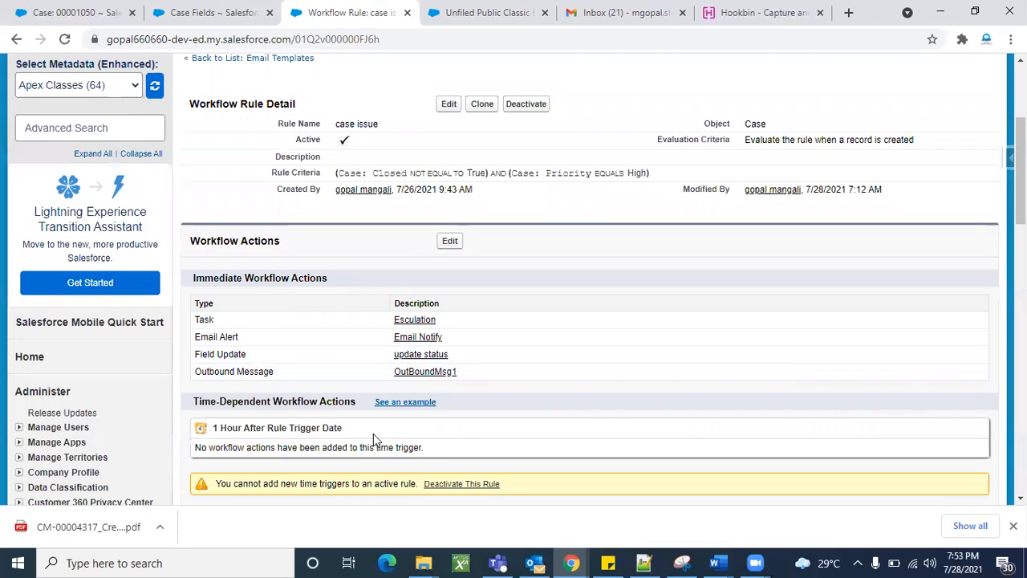
pyautogui.scroll(3, 511, 401)
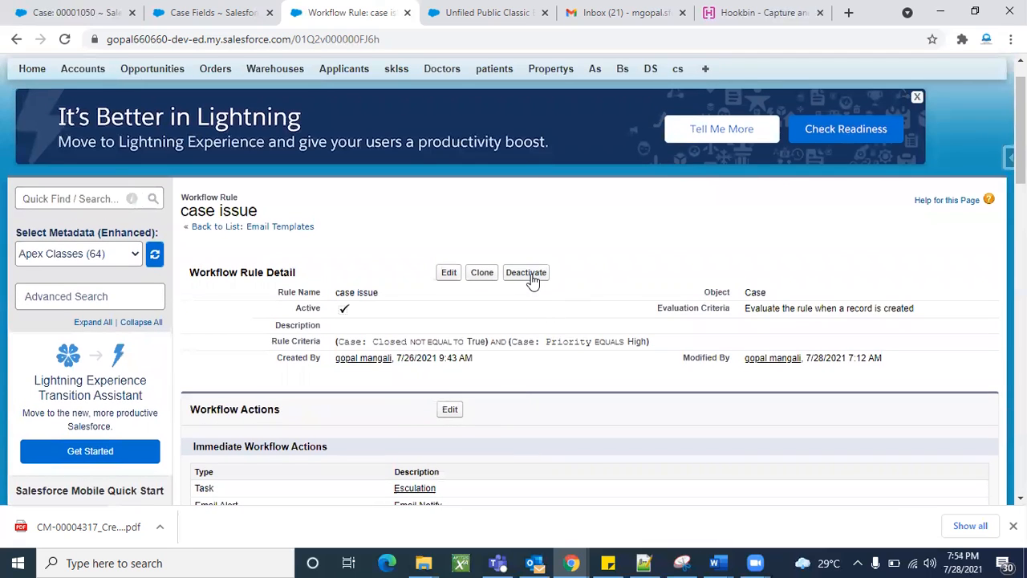
pyautogui.click(530, 273)
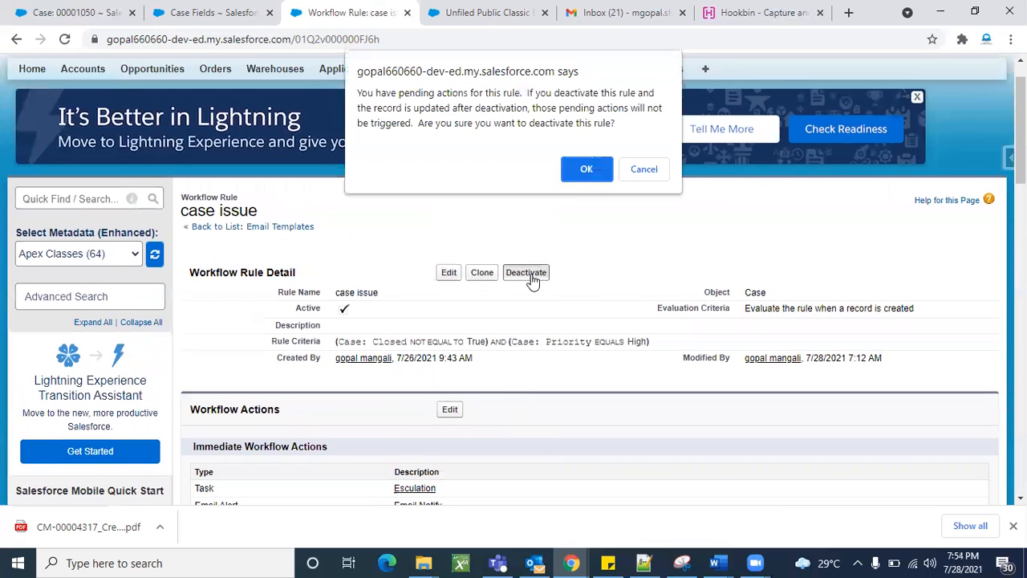
pyautogui.click(578, 163)
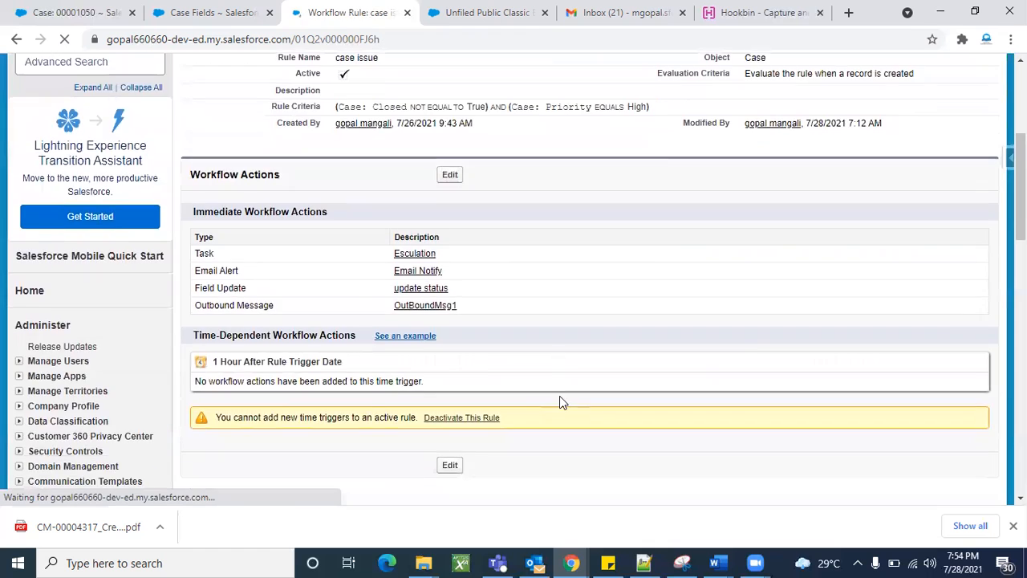
# Open the deactivated rule's workflow actions for editing and examine the 1 Hour After Rule Trigger Date time trigger.
pyautogui.scroll(-5, 559, 396)
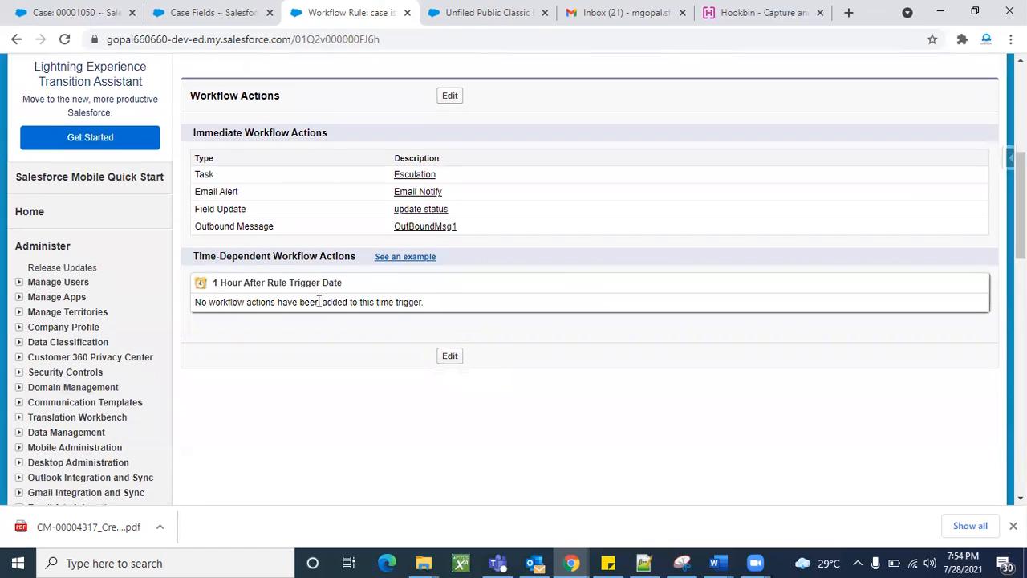
pyautogui.click(448, 358)
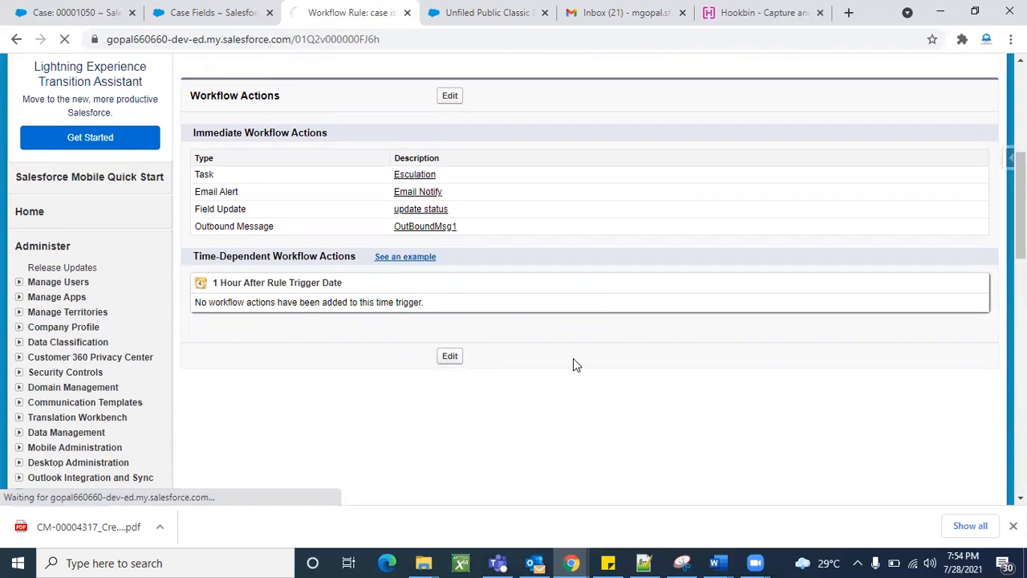
pyautogui.scroll(-4, 522, 369)
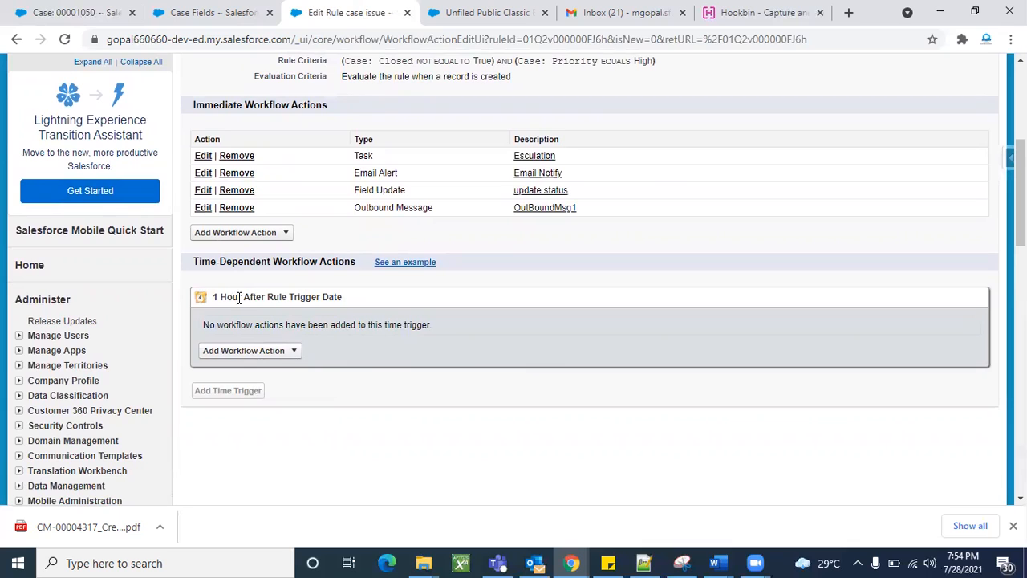
pyautogui.tripleClick(282, 294)
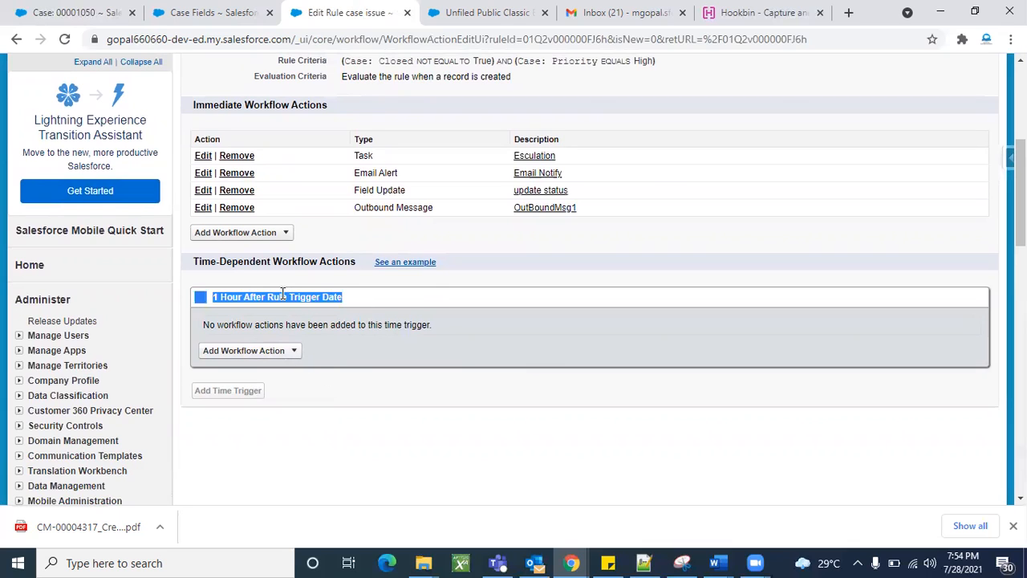
pyautogui.click(348, 382)
pyautogui.scroll(3, 388, 390)
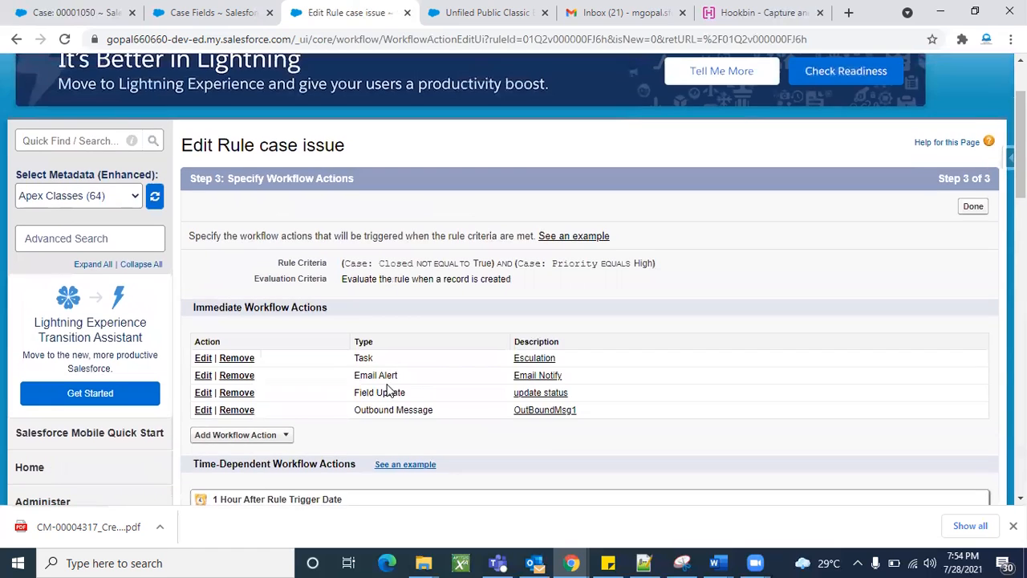
pyautogui.scroll(-2, 390, 390)
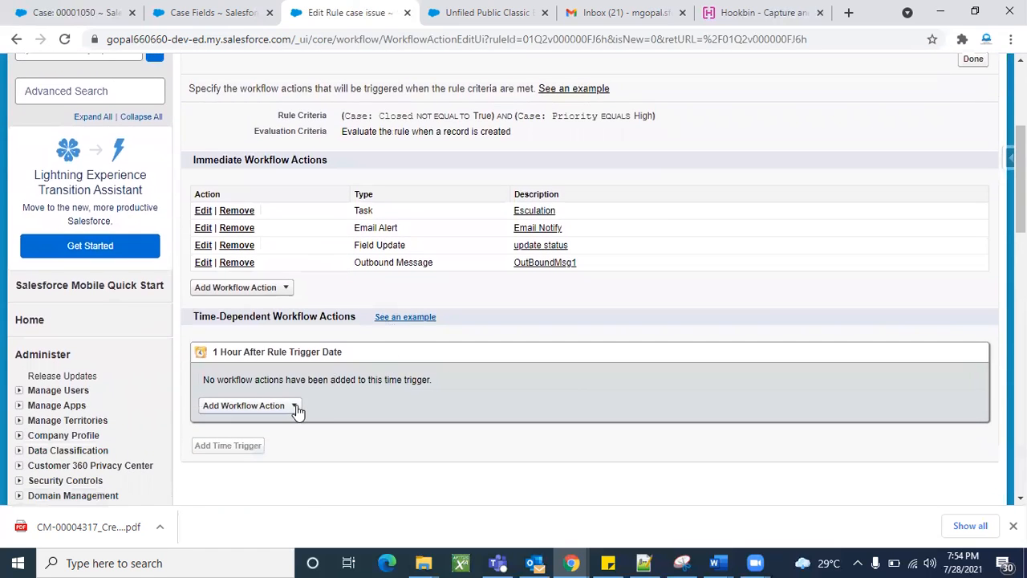
# View the action types that can be added to the one-hour time trigger and finish editing the workflow actions.
pyautogui.click(294, 405)
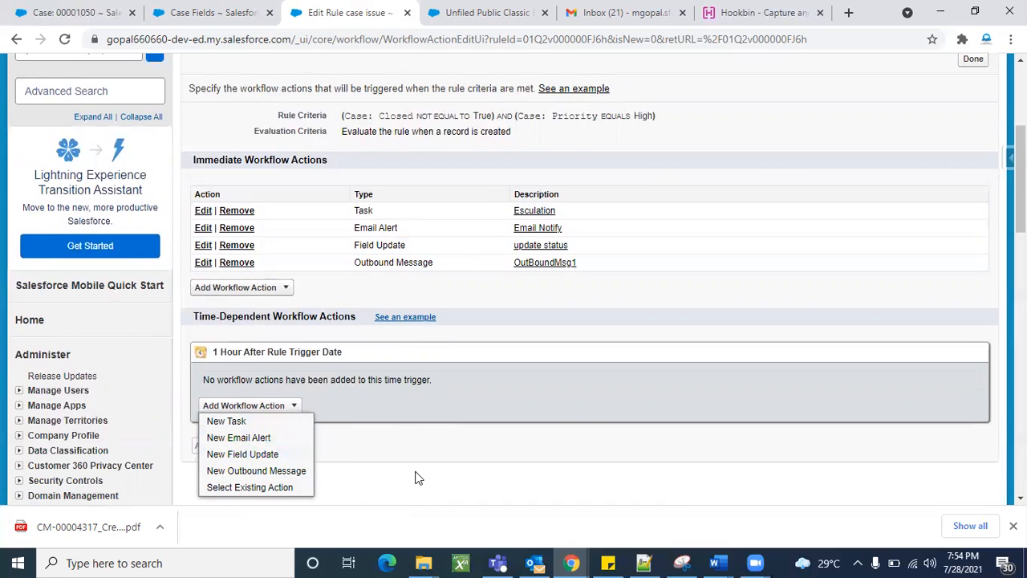
pyautogui.scroll(3, 583, 413)
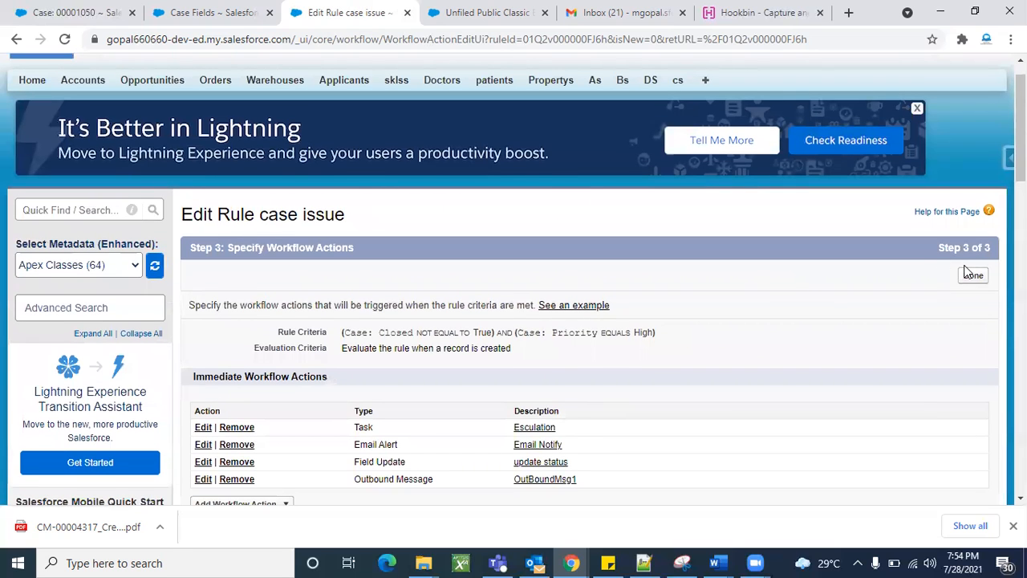
pyautogui.click(971, 275)
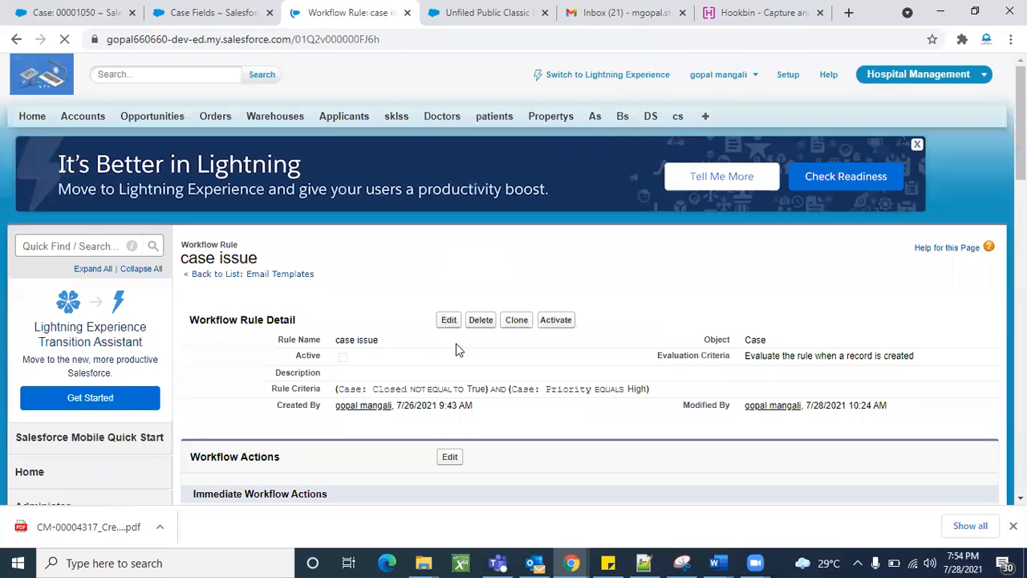
pyautogui.scroll(-4, 358, 392)
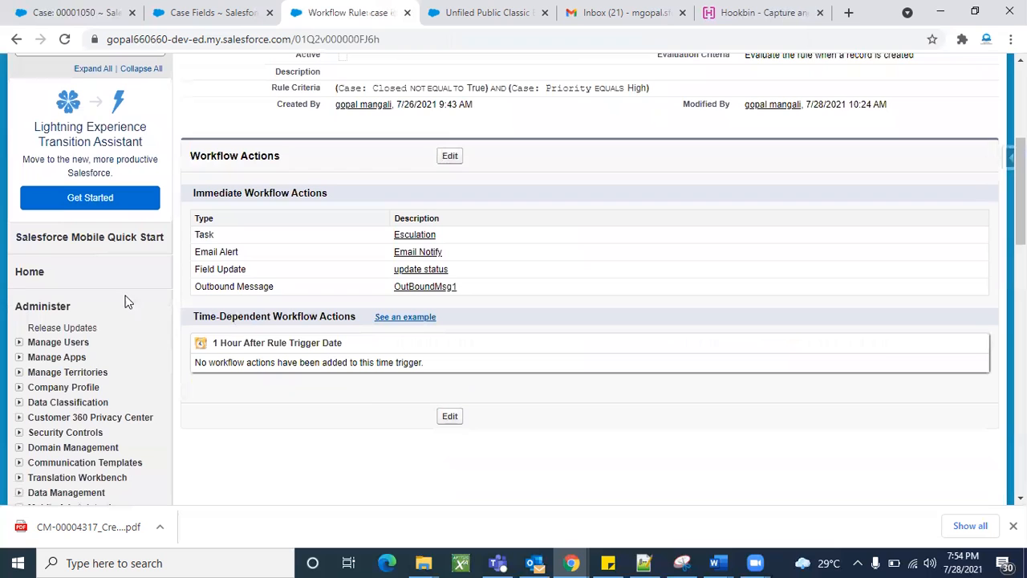
# Search Setup for "work", open Workflow Rules, and continue past its introduction page with "Don't show me this page again" enabled.
pyautogui.scroll(4, 126, 301)
pyautogui.click(93, 247)
pyautogui.write('work')
pyautogui.scroll(-3, 93, 253)
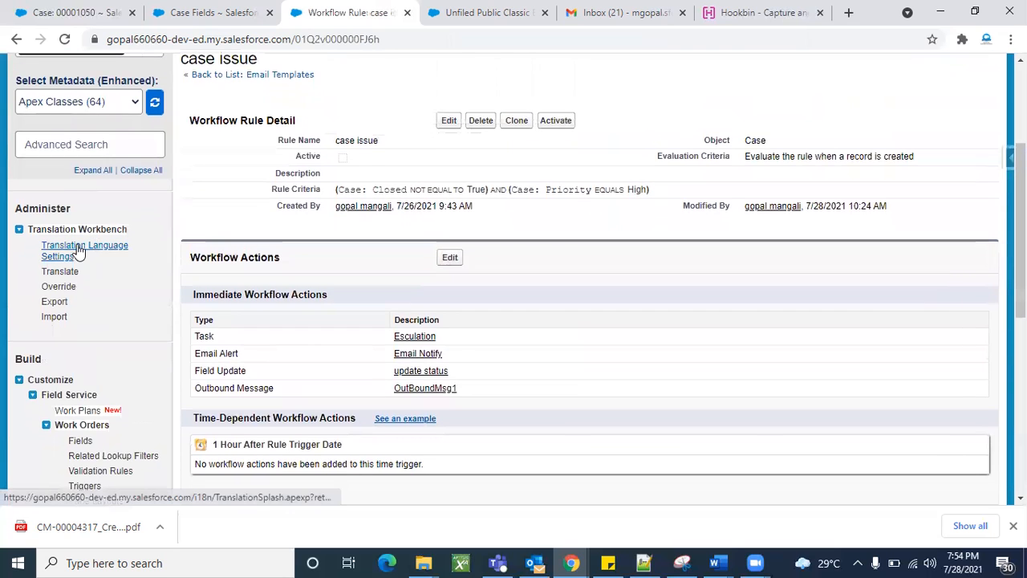
pyautogui.scroll(-5, 95, 249)
pyautogui.click(64, 248)
pyautogui.scroll(-5, 270, 267)
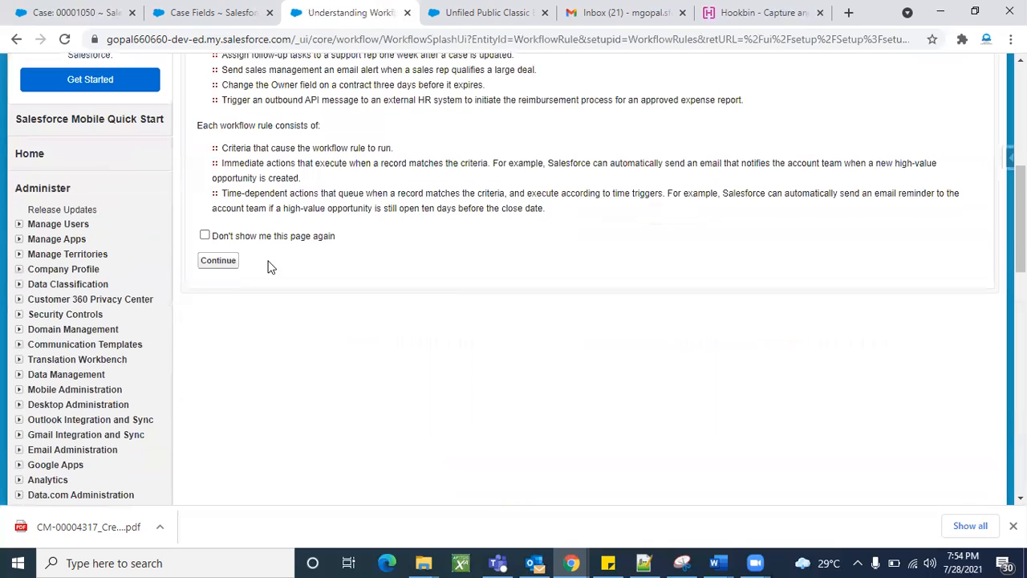
pyautogui.click(205, 238)
pyautogui.click(228, 269)
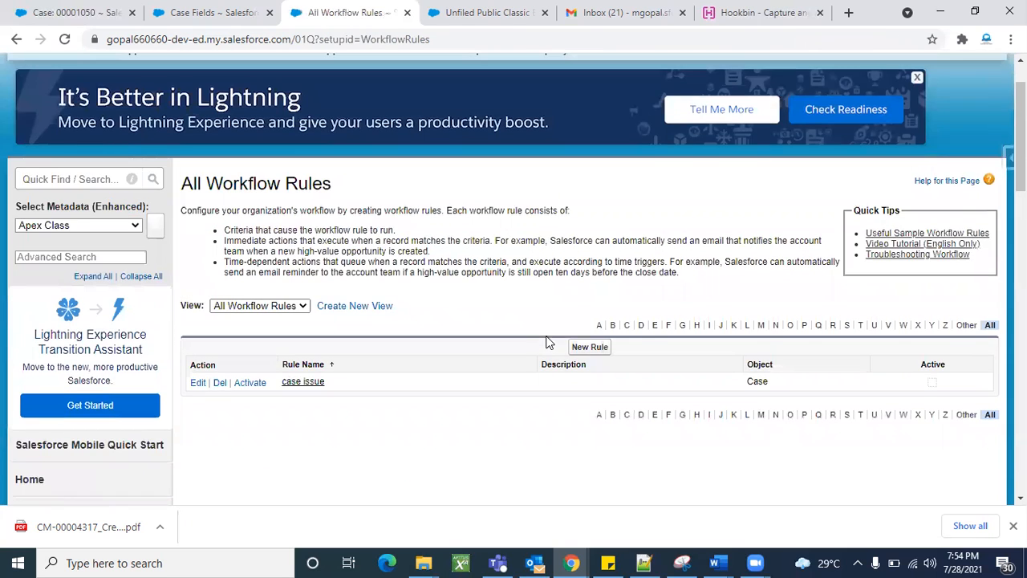
# Start a new workflow rule for the Case object and proceed to its configuration step.
pyautogui.click(592, 227)
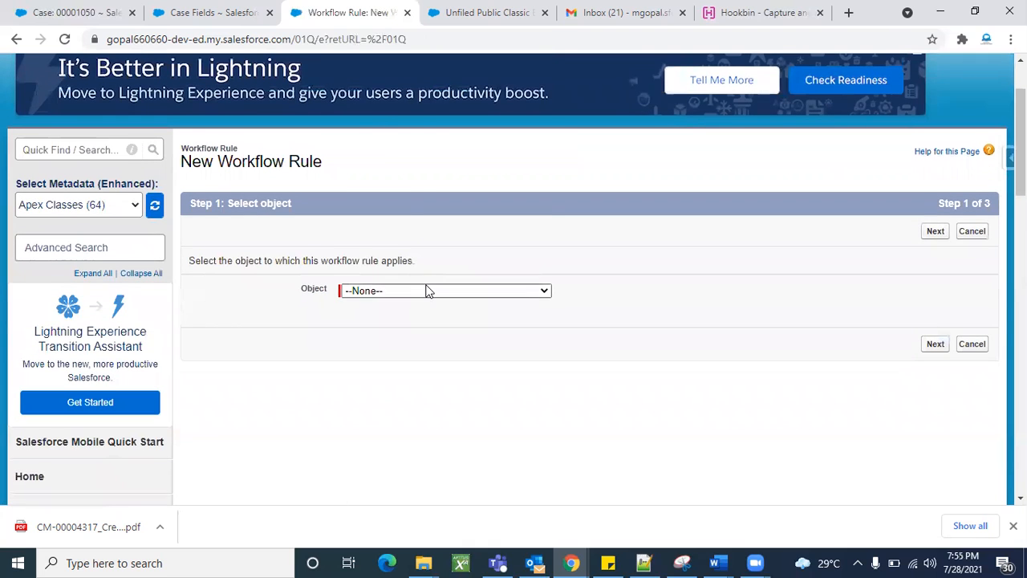
pyautogui.click(428, 290)
pyautogui.scroll(-1, 407, 361)
pyautogui.click(411, 271)
pyautogui.scroll(-10, 402, 369)
pyautogui.scroll(-3, 404, 389)
pyautogui.scroll(10, 405, 389)
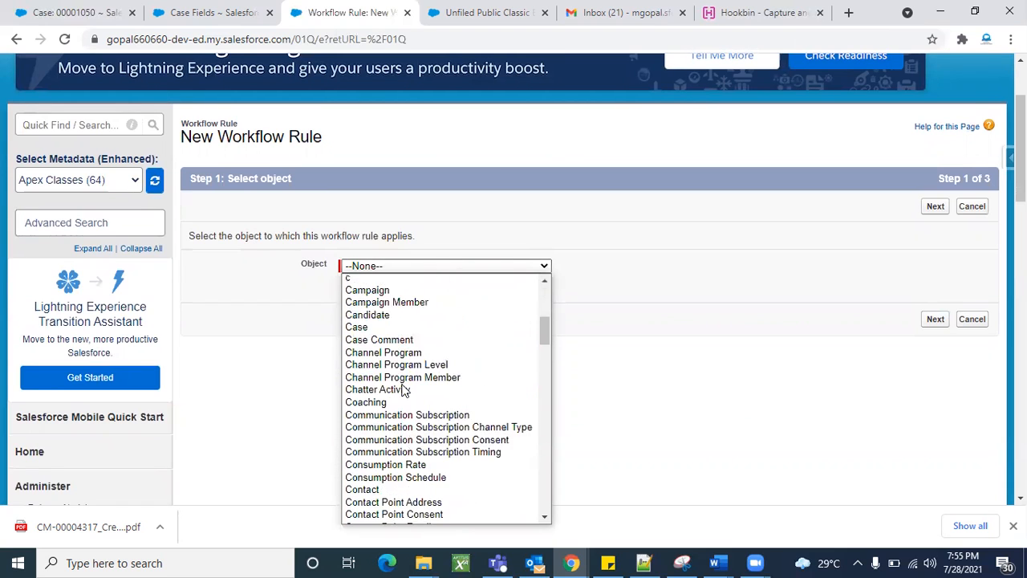
pyautogui.scroll(1, 406, 389)
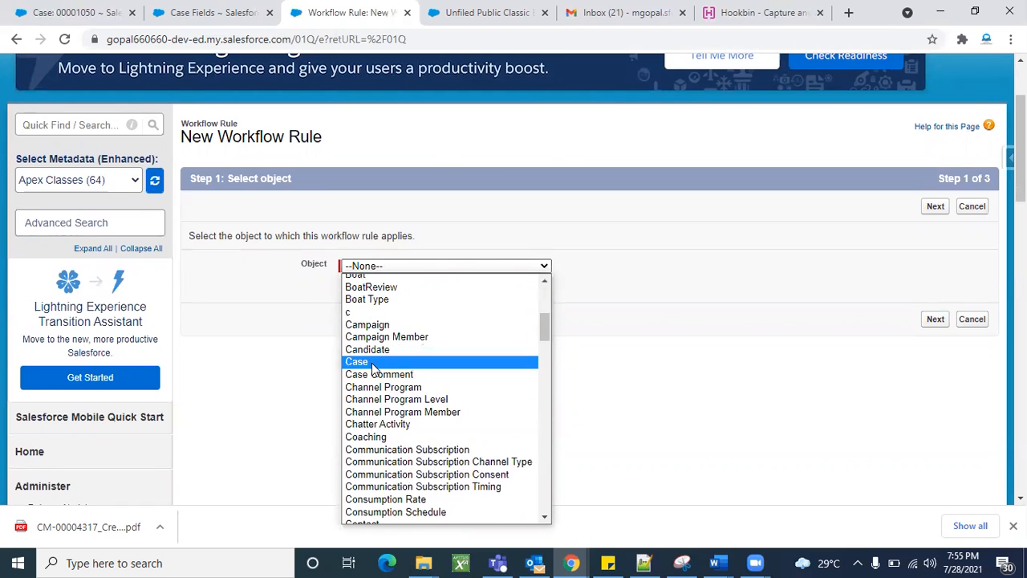
pyautogui.click(373, 363)
pyautogui.click(933, 207)
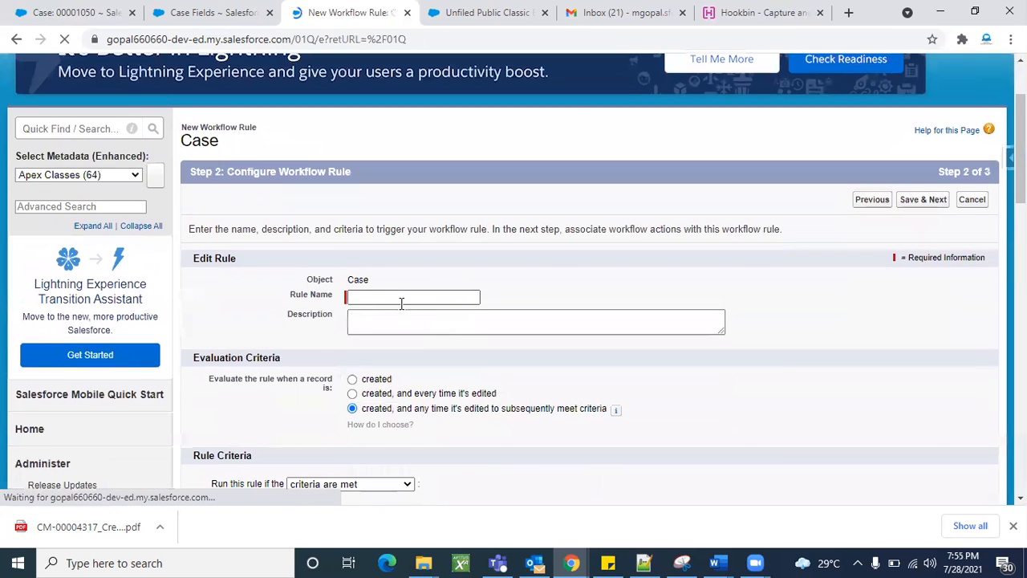
# Name the new Case workflow rule "time based".
pyautogui.click(401, 299)
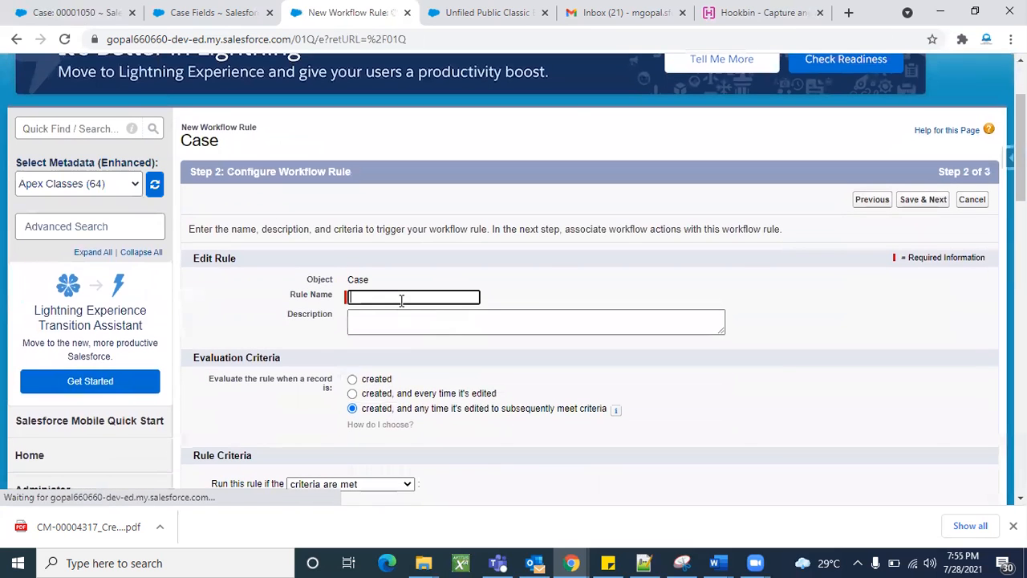
pyautogui.click(401, 299)
pyautogui.write('ti e')
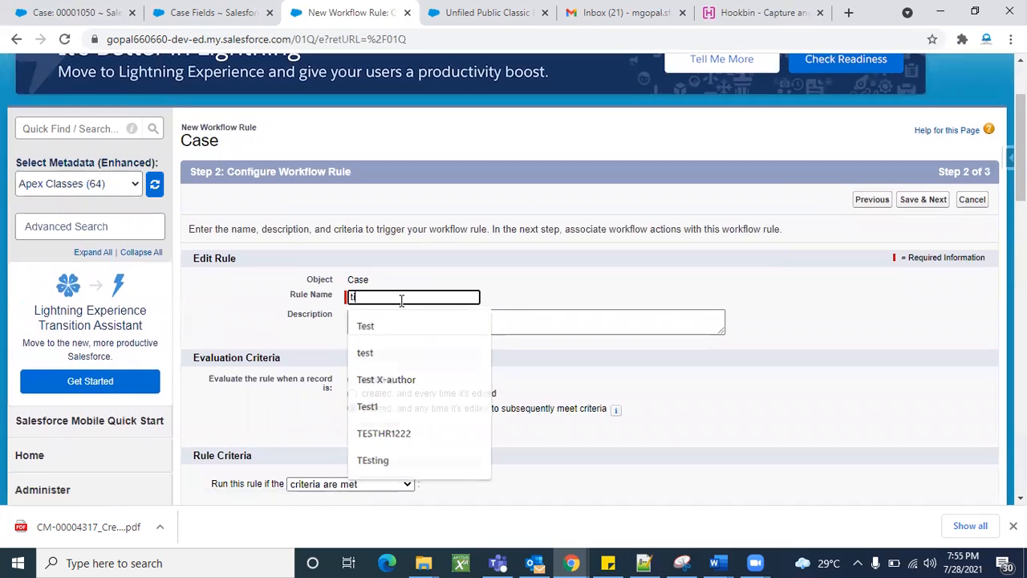
pyautogui.press('BackSpace')
pyautogui.write('ime based')
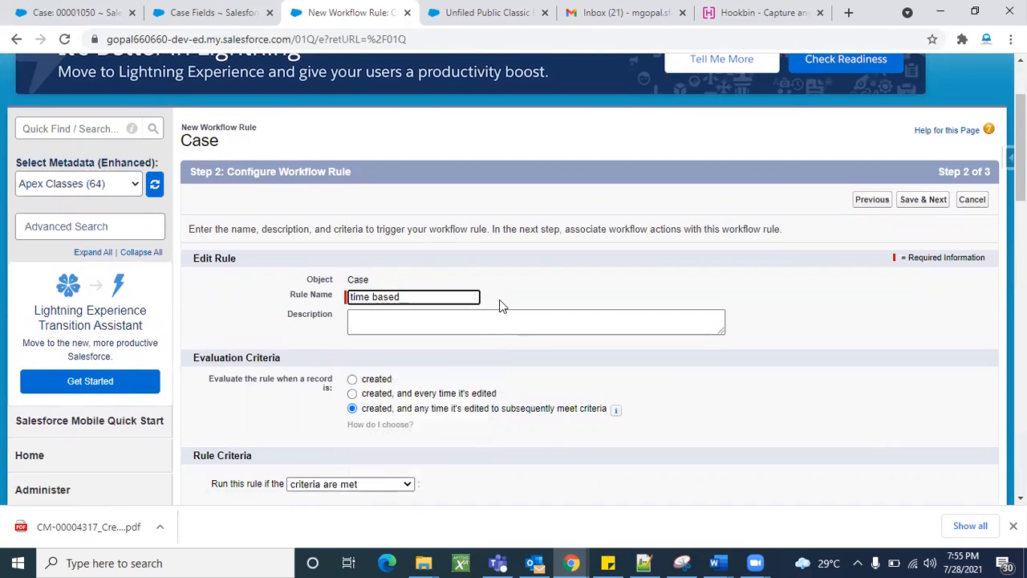
pyautogui.scroll(-3, 499, 303)
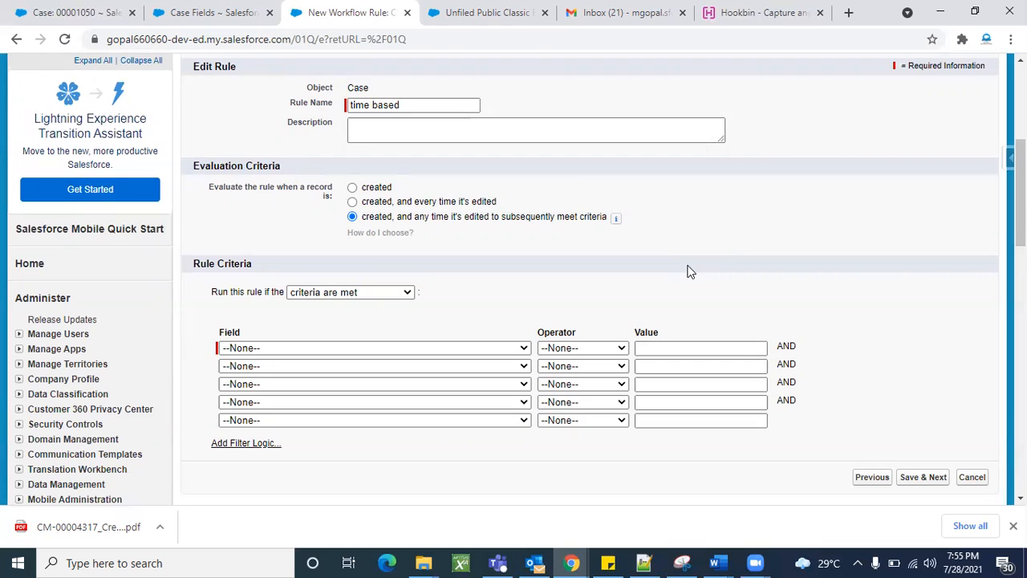
pyautogui.scroll(-1, 553, 253)
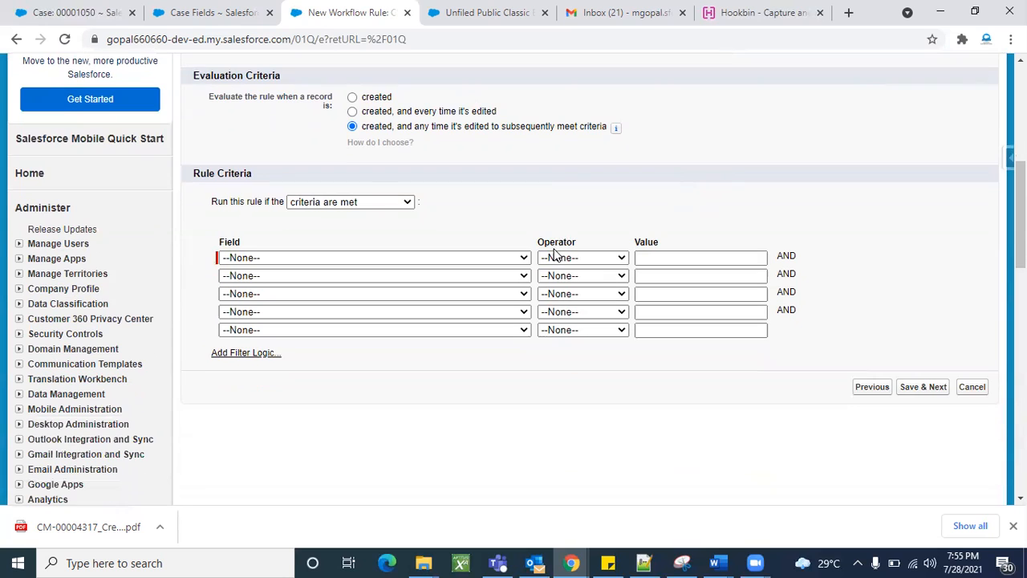
# Set the rule's first criterion to Case: Closed not equal to True.
pyautogui.click(397, 255)
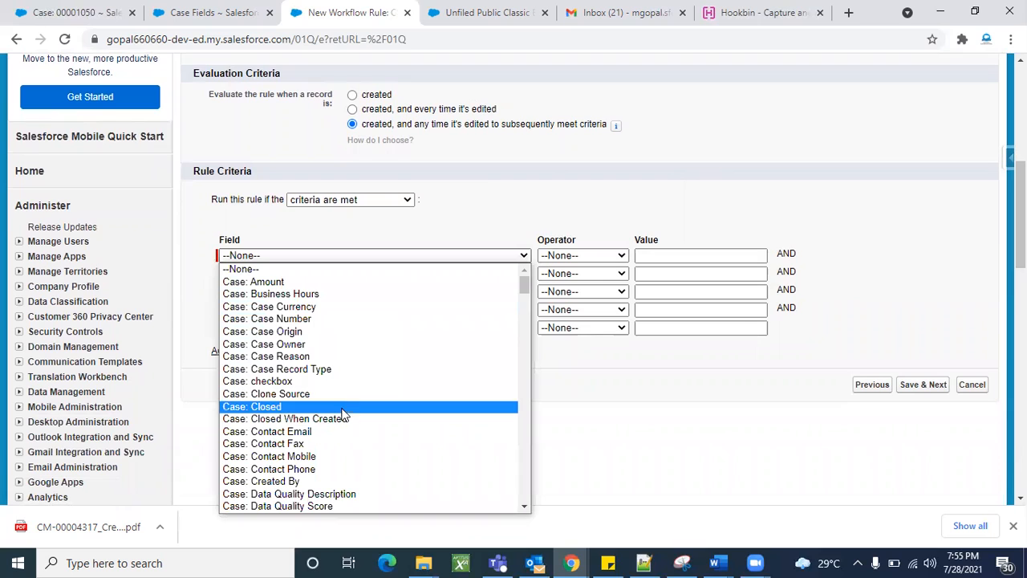
pyautogui.click(342, 411)
pyautogui.click(562, 256)
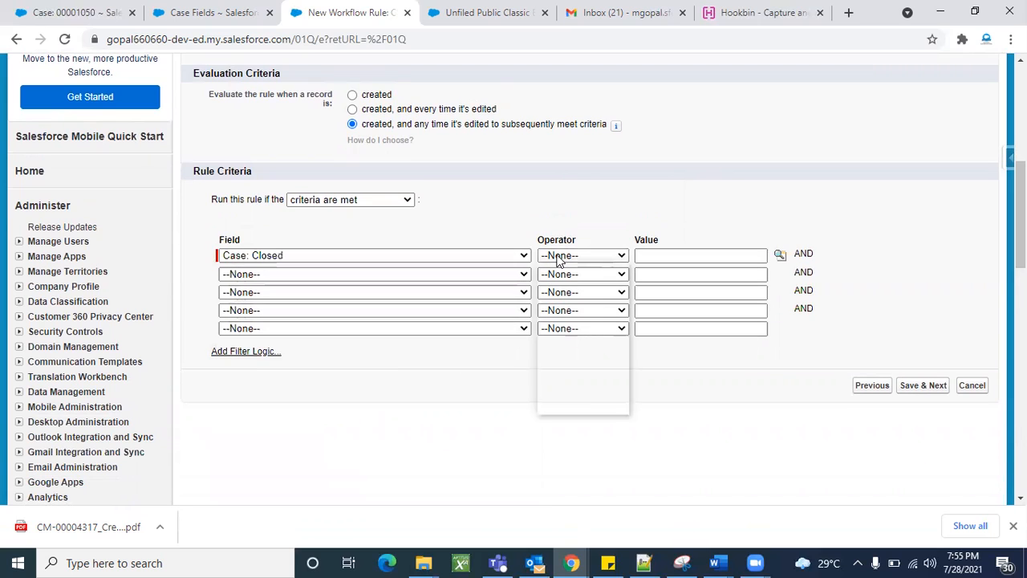
pyautogui.click(566, 294)
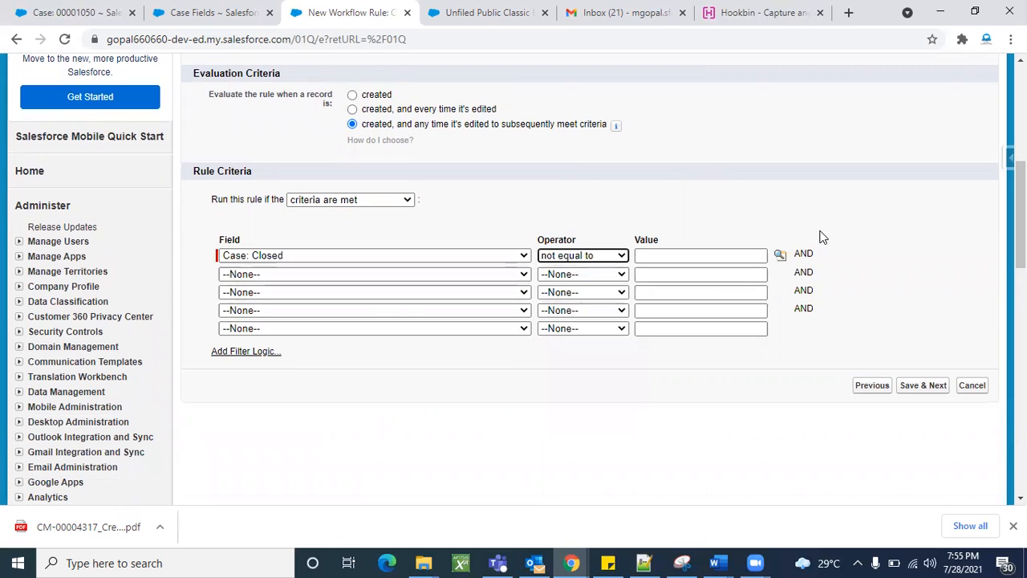
pyautogui.click(780, 255)
pyautogui.click(28, 138)
pyautogui.click(219, 183)
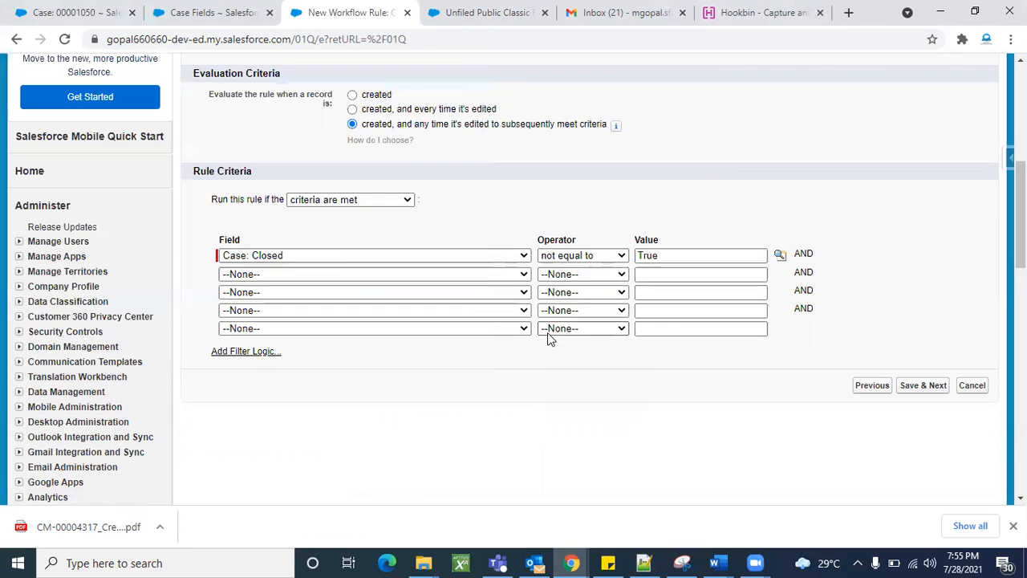
# Set the rule's second criterion to Case: Priority equals High.
pyautogui.click(490, 277)
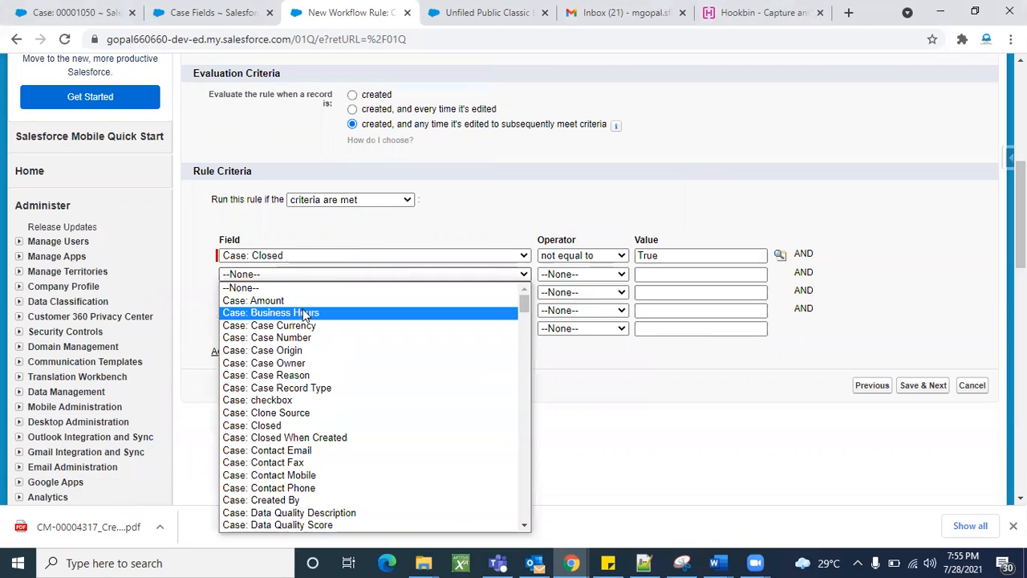
pyautogui.scroll(-4, 317, 469)
pyautogui.scroll(-1, 317, 473)
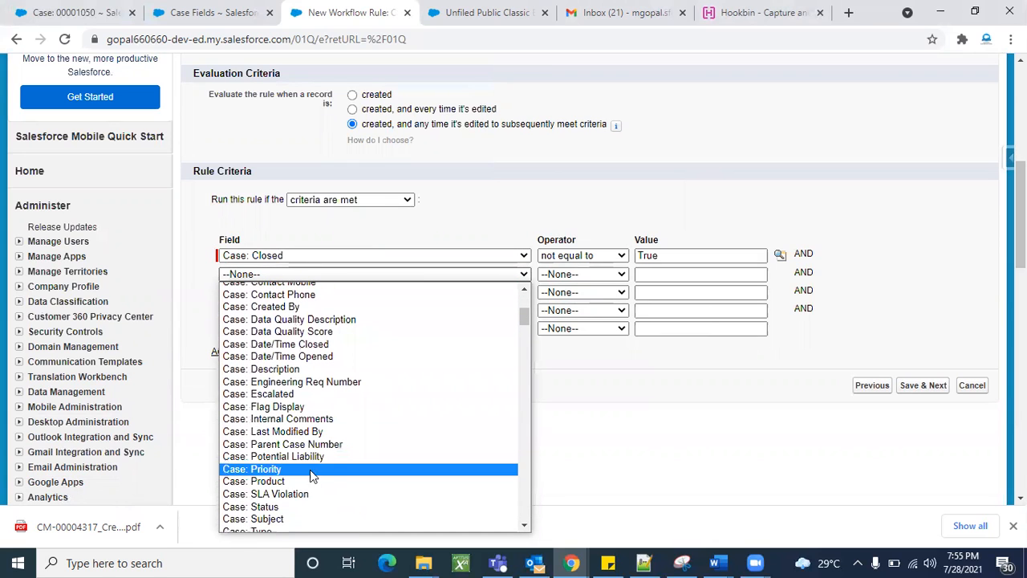
pyautogui.click(310, 469)
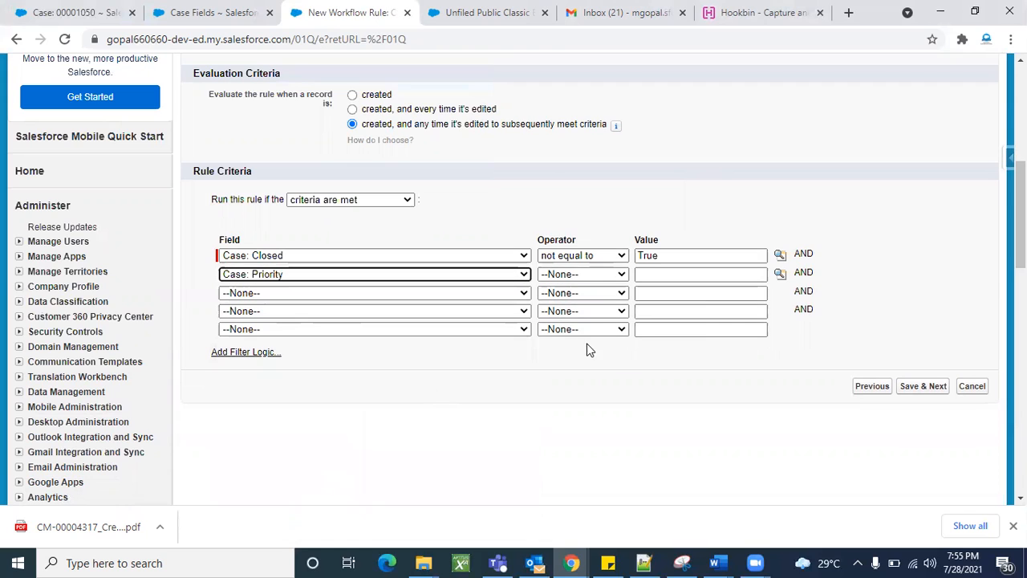
pyautogui.click(598, 273)
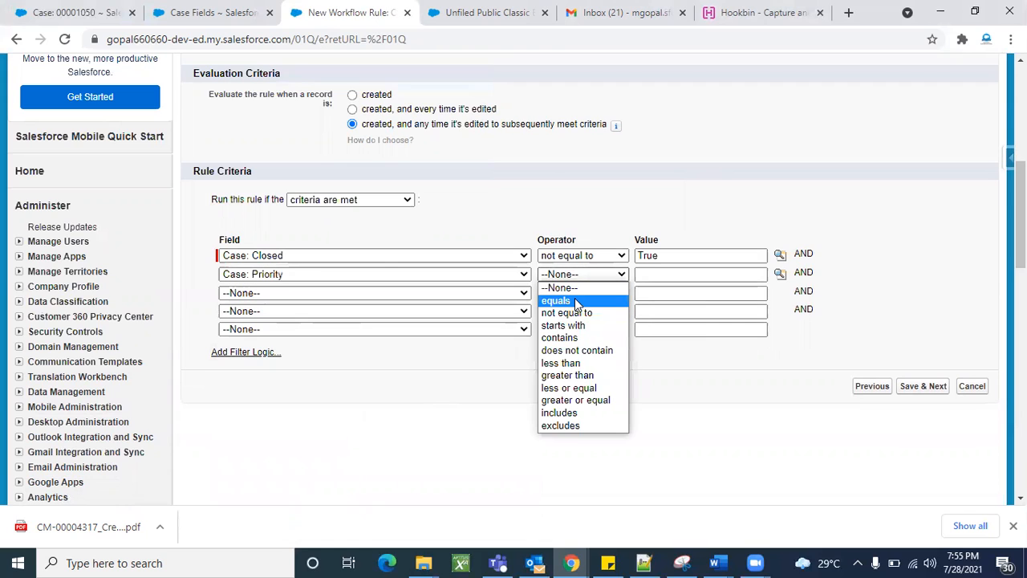
pyautogui.click(576, 297)
pyautogui.click(780, 275)
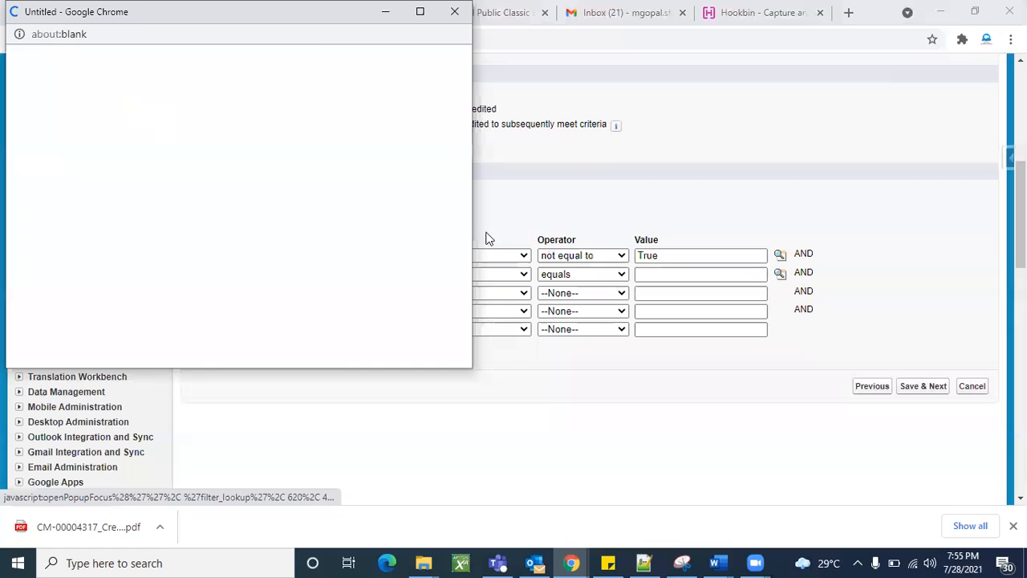
pyautogui.click(26, 149)
pyautogui.click(242, 210)
# Save the "time based" rule's configuration and proceed to specifying its workflow actions.
pyautogui.scroll(3, 694, 415)
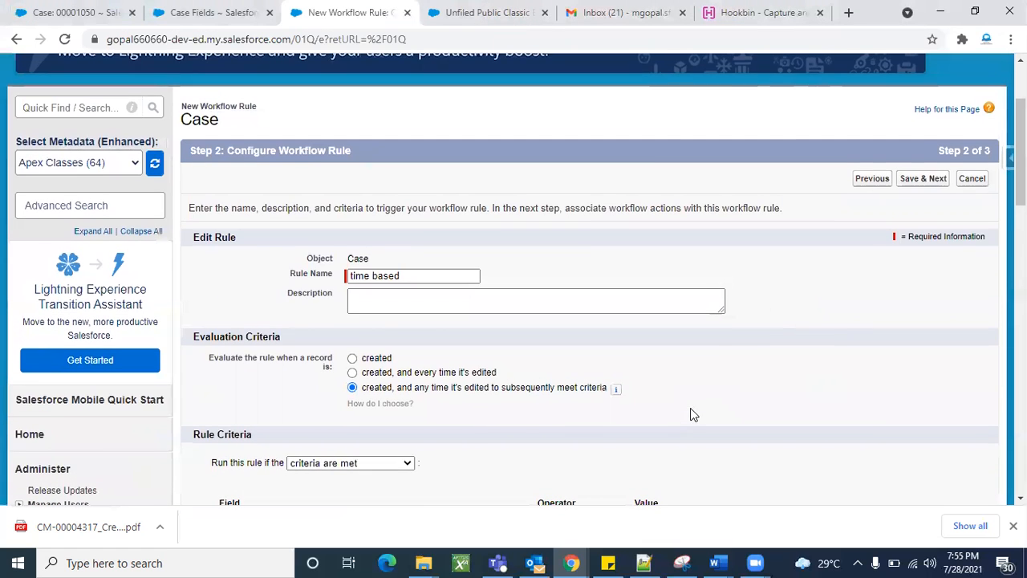
pyautogui.scroll(-2, 812, 357)
pyautogui.click(921, 482)
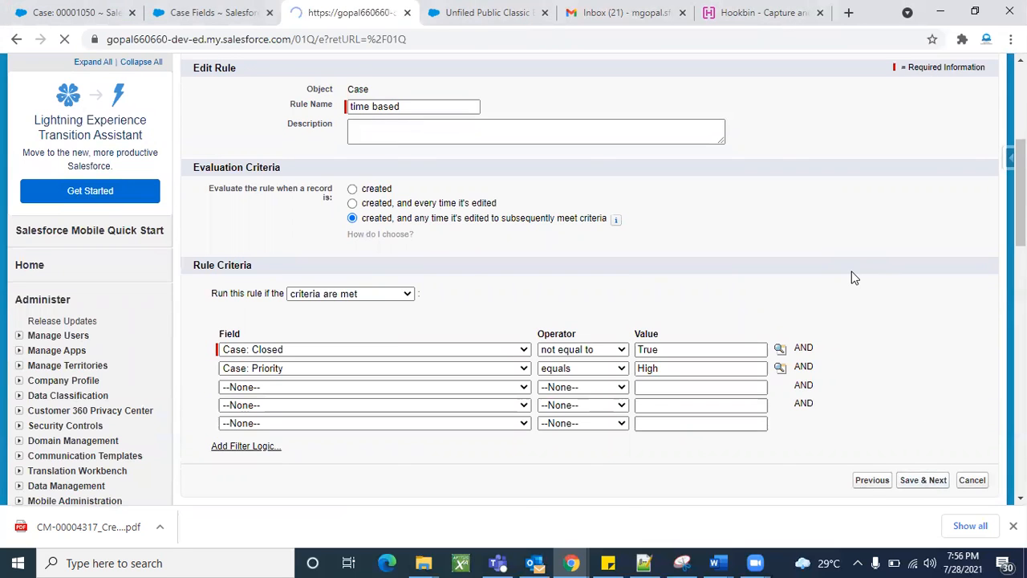
pyautogui.scroll(-2, 634, 311)
pyautogui.scroll(-1, 632, 311)
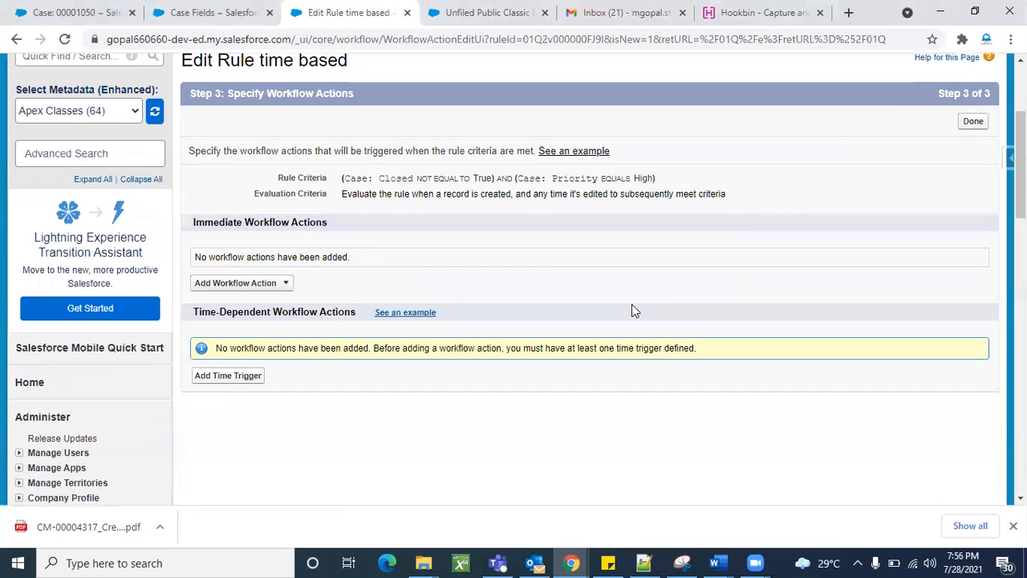
# View the action types offered for immediate workflow actions and examine the time-dependent workflow actions section.
pyautogui.scroll(1, 550, 305)
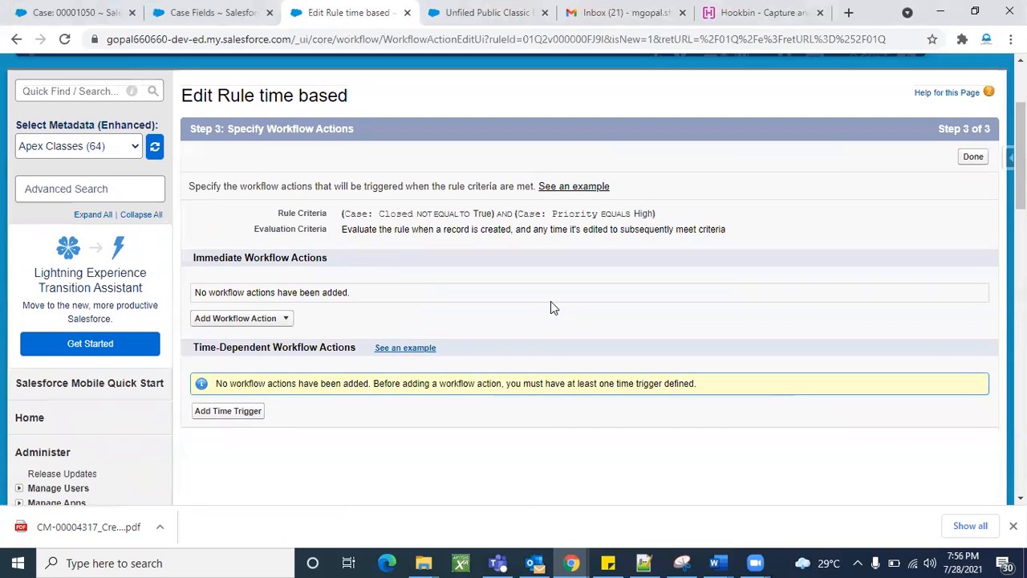
pyautogui.tripleClick(238, 259)
pyautogui.click(285, 321)
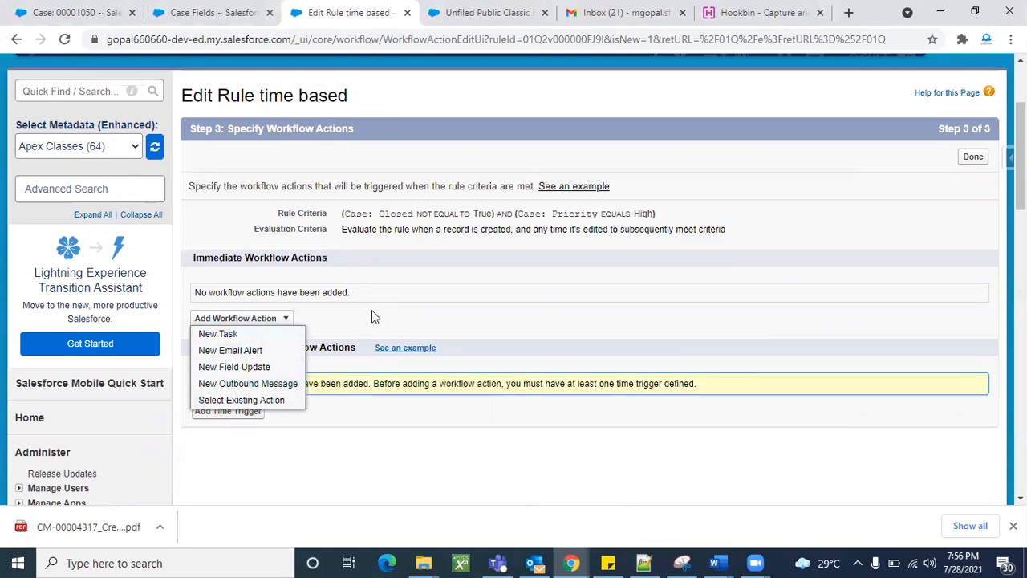
pyautogui.scroll(-1, 346, 419)
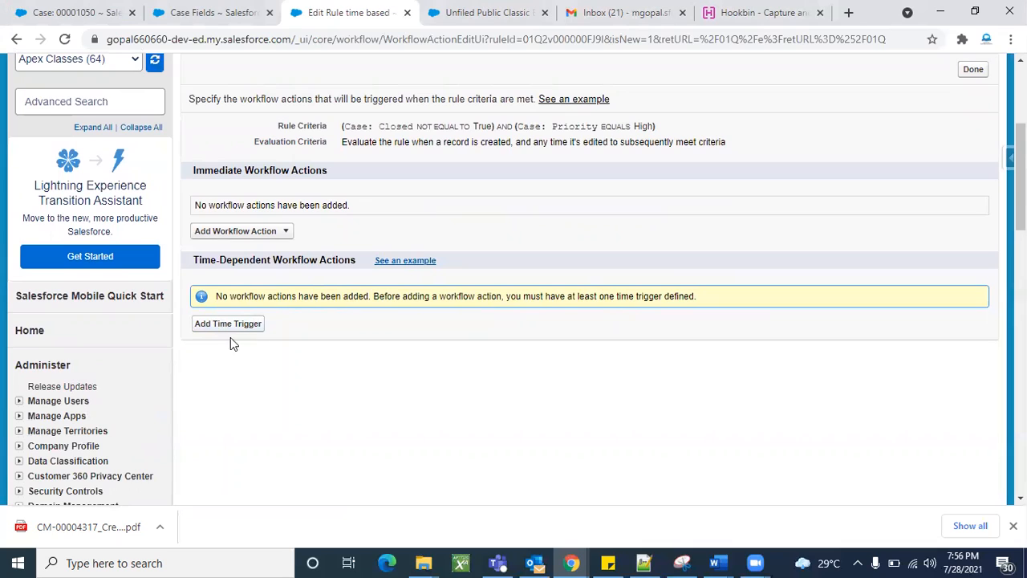
pyautogui.tripleClick(241, 262)
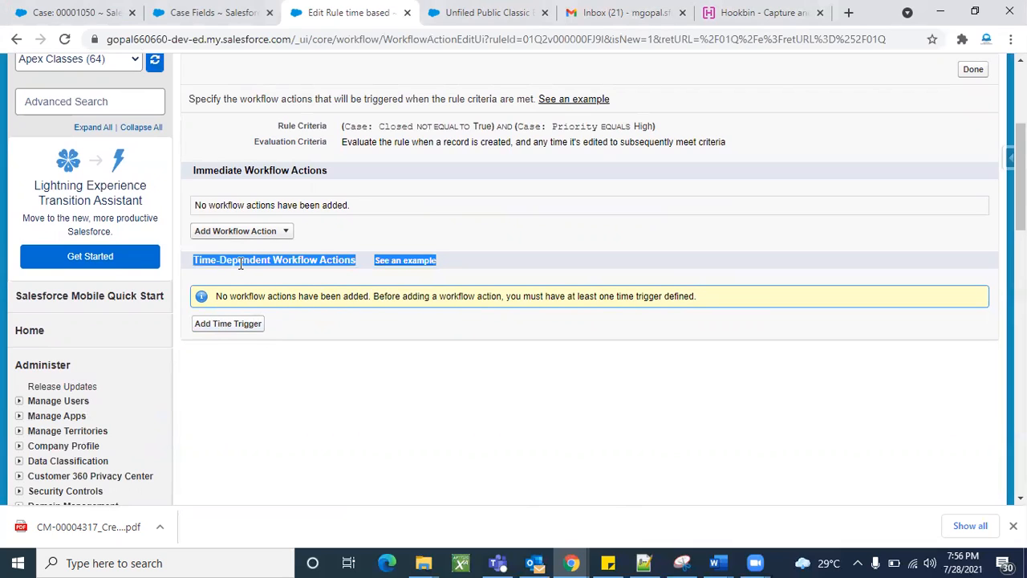
pyautogui.click(334, 265)
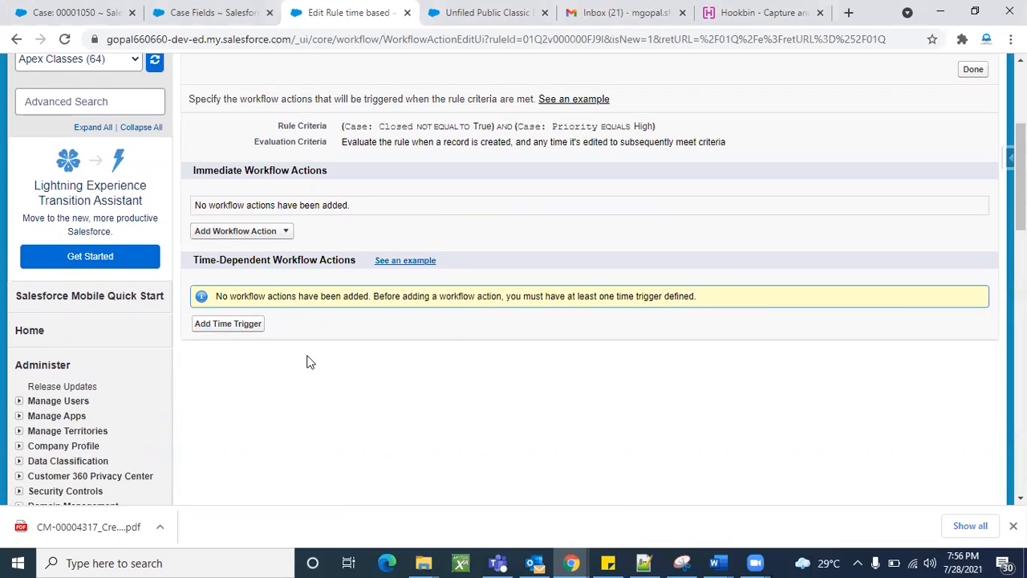
# Add a time trigger to the rule and set it to 1 hour after Rule Trigger Date.
pyautogui.click(250, 327)
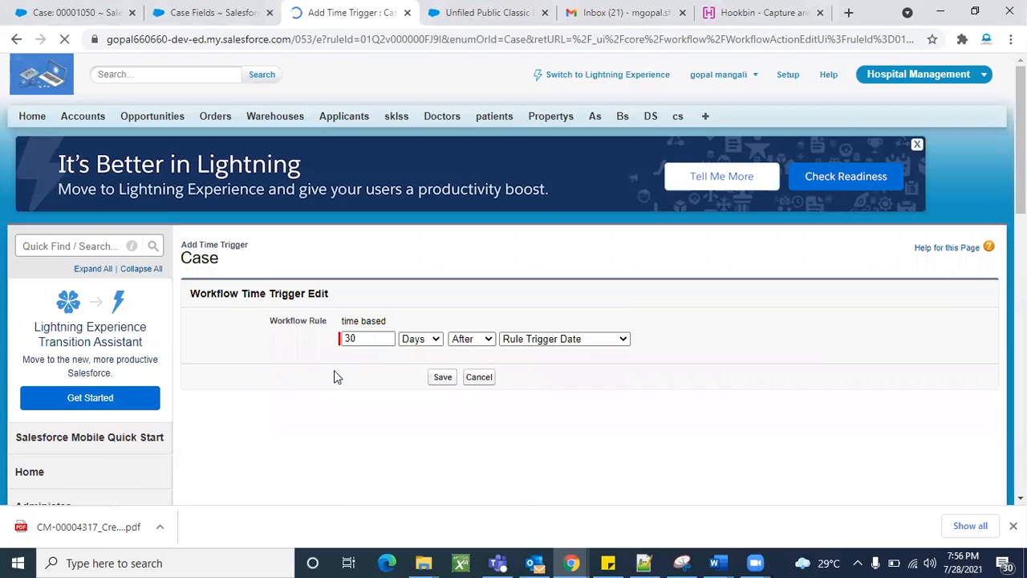
pyautogui.click(369, 338)
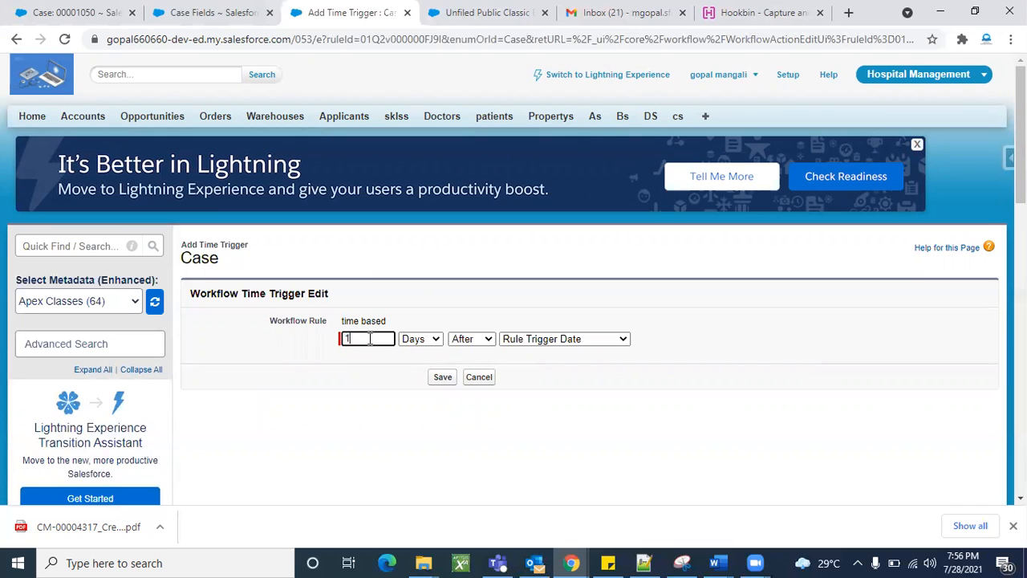
pyautogui.click(422, 340)
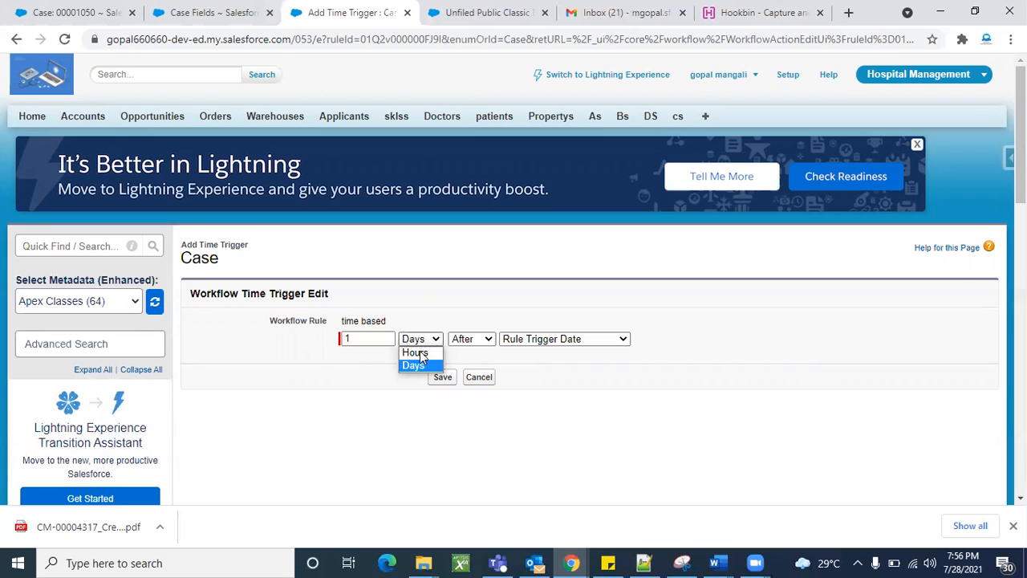
pyautogui.click(418, 350)
pyautogui.click(485, 340)
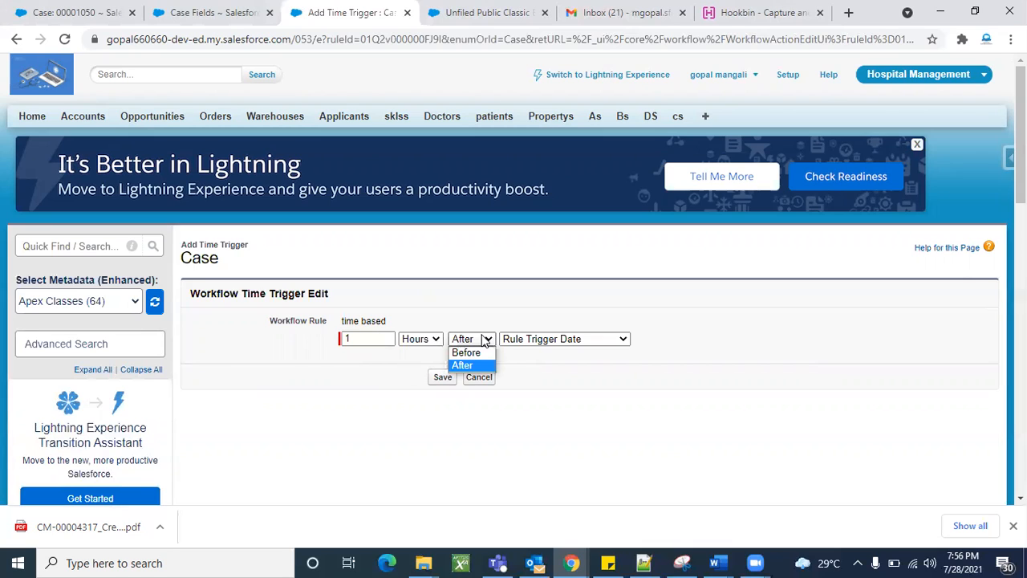
pyautogui.click(485, 341)
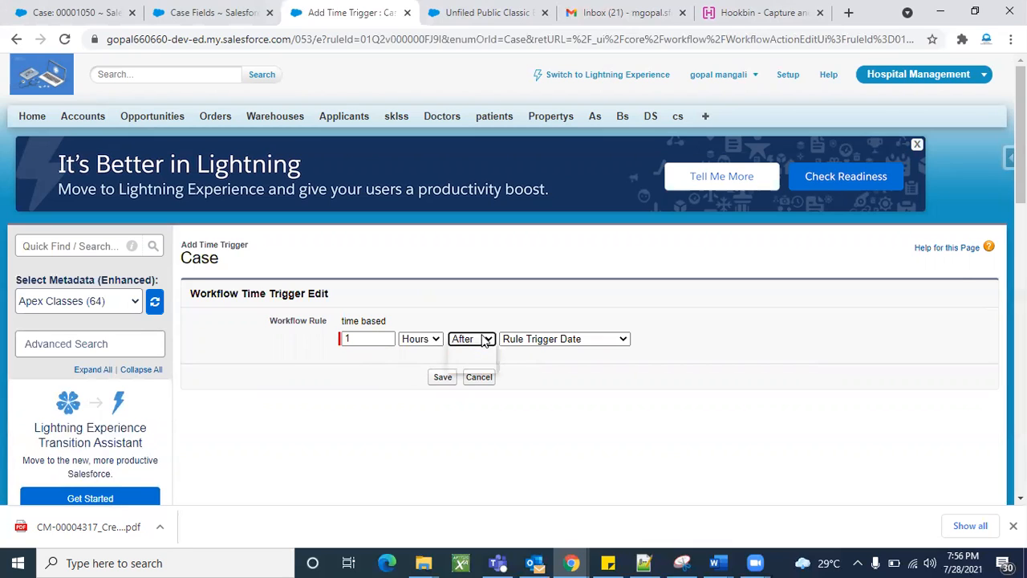
pyautogui.click(564, 343)
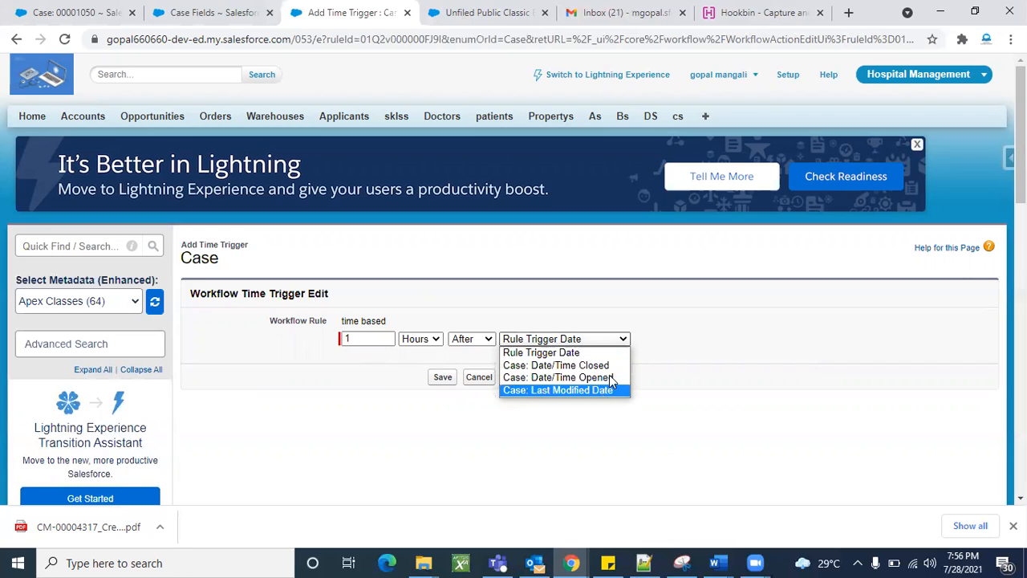
pyautogui.click(590, 461)
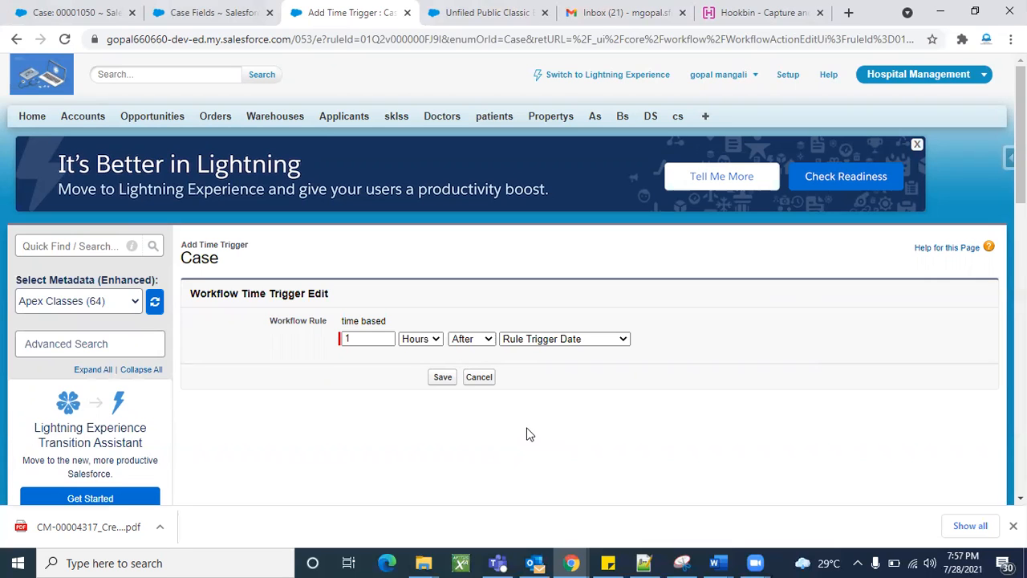
# Examine the Case fields list and the open case record, and return to the time trigger being edited.
pyautogui.click(248, 9)
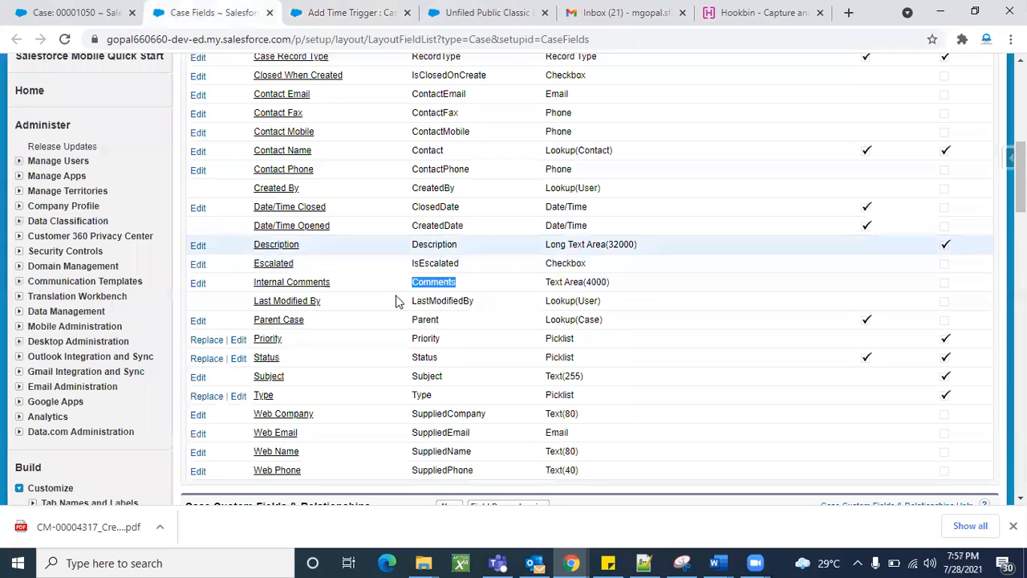
pyautogui.scroll(10, 406, 323)
pyautogui.click(67, 7)
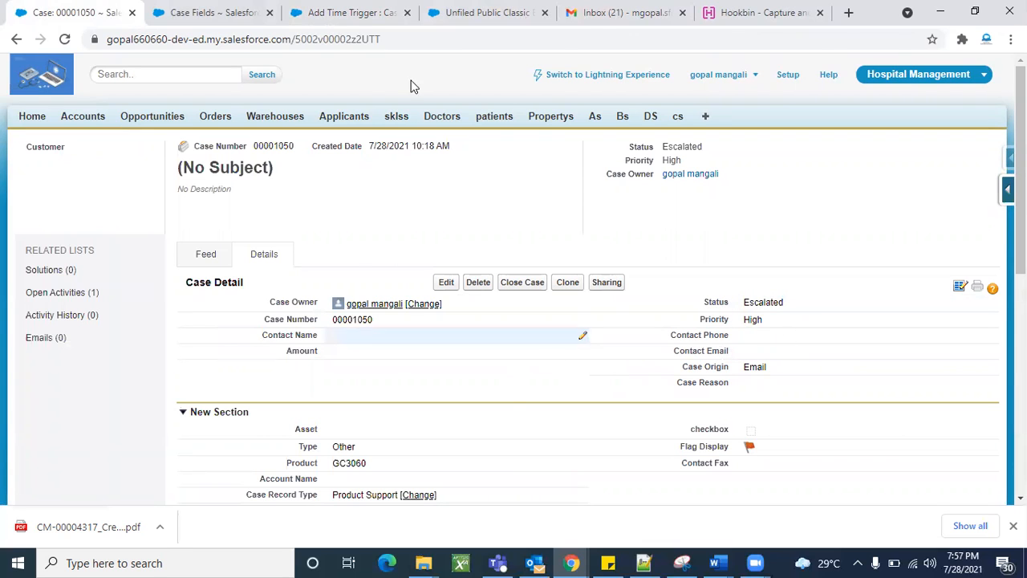
pyautogui.click(349, 9)
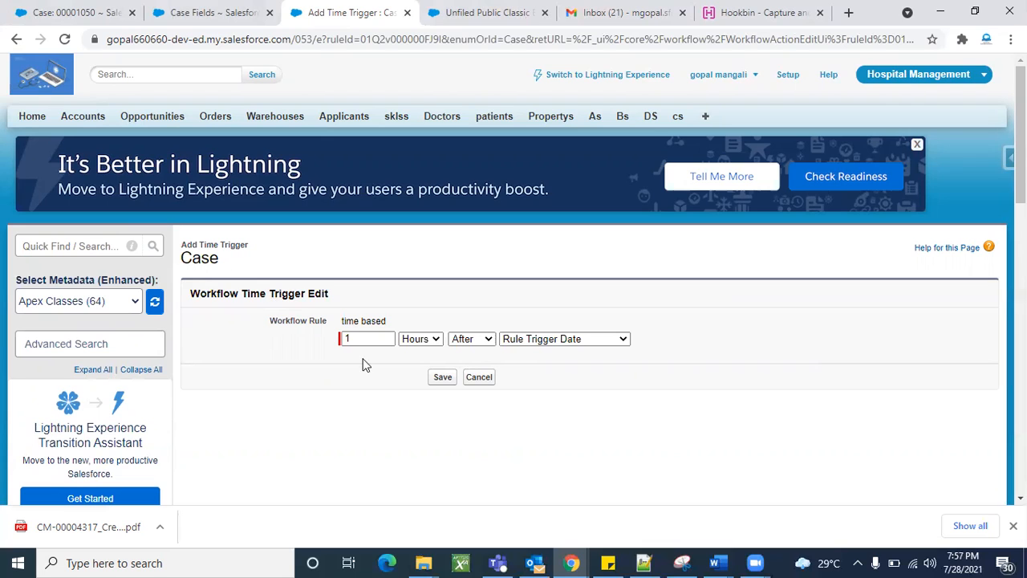
# Save the time trigger and start a new task as its time-dependent workflow action.
pyautogui.click(441, 378)
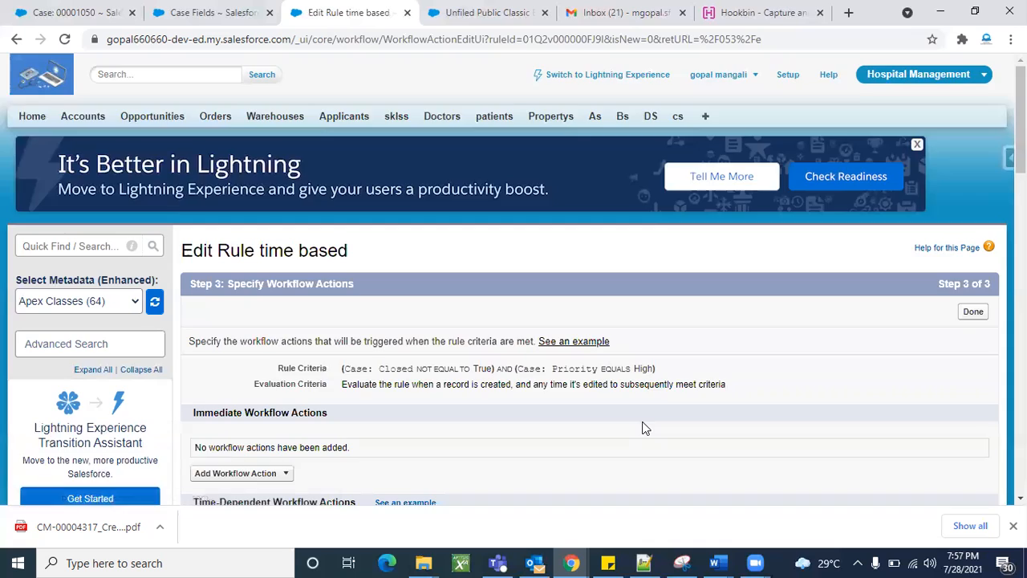
pyautogui.scroll(-3, 642, 428)
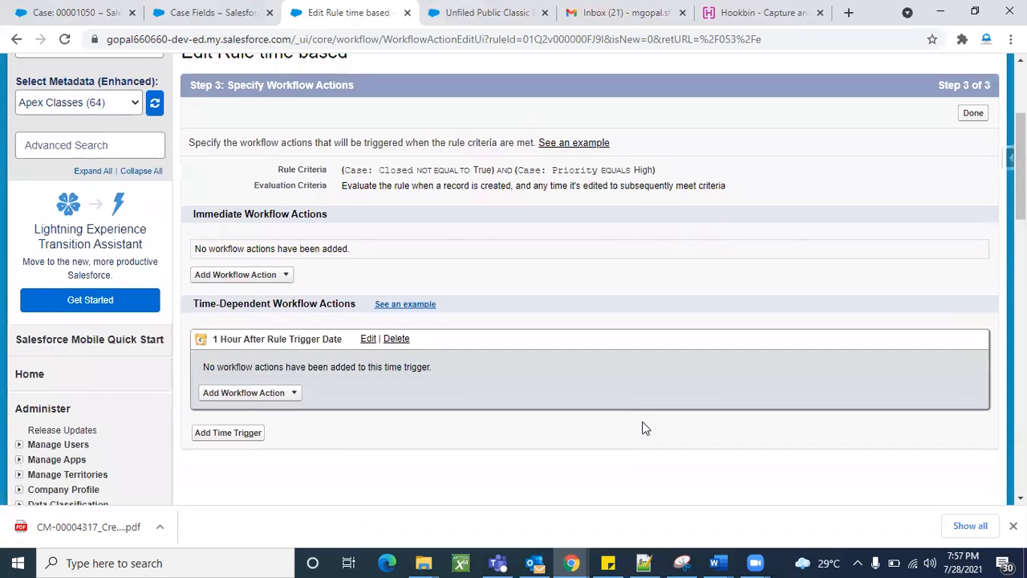
pyautogui.scroll(-1, 644, 426)
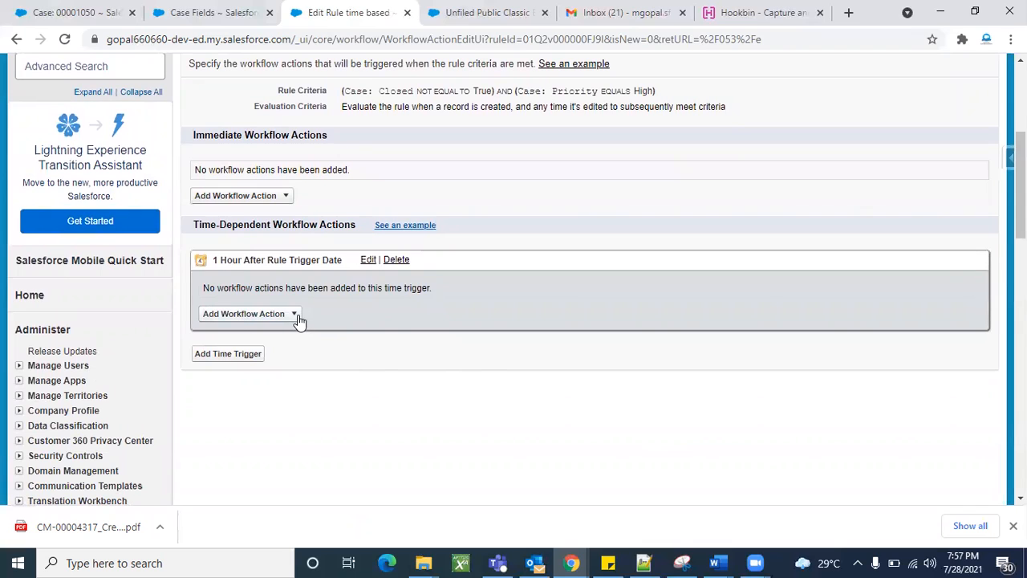
pyautogui.click(295, 315)
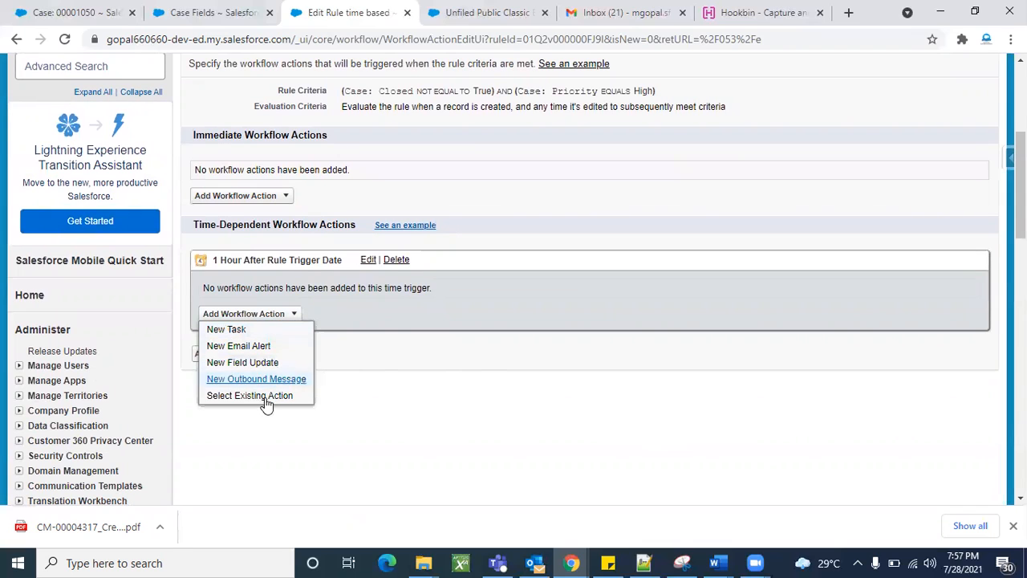
pyautogui.click(227, 330)
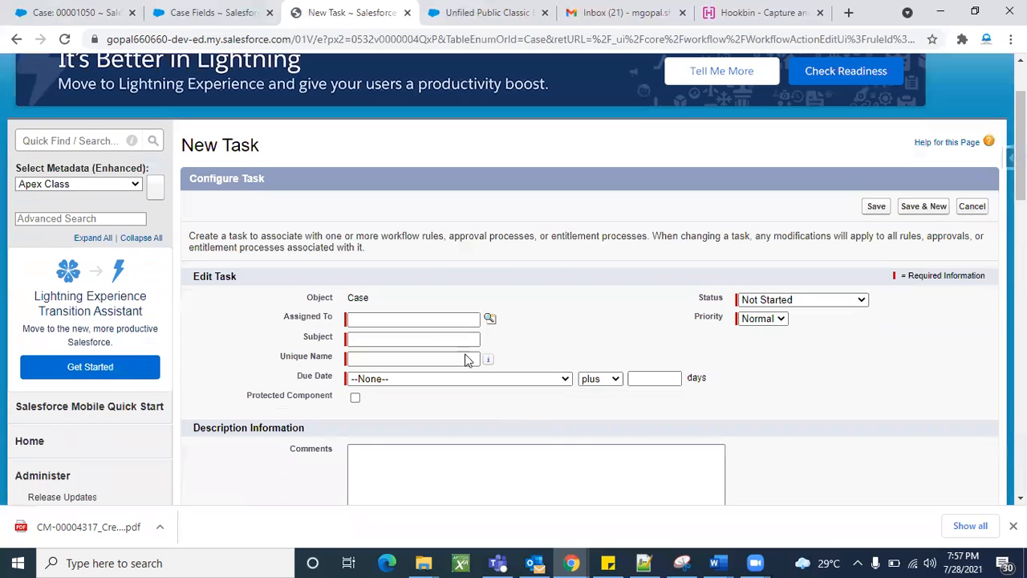
# Assign the new task to the first recently viewed user and set its subject to "EG Subscription Renewal new case1".
pyautogui.click(489, 319)
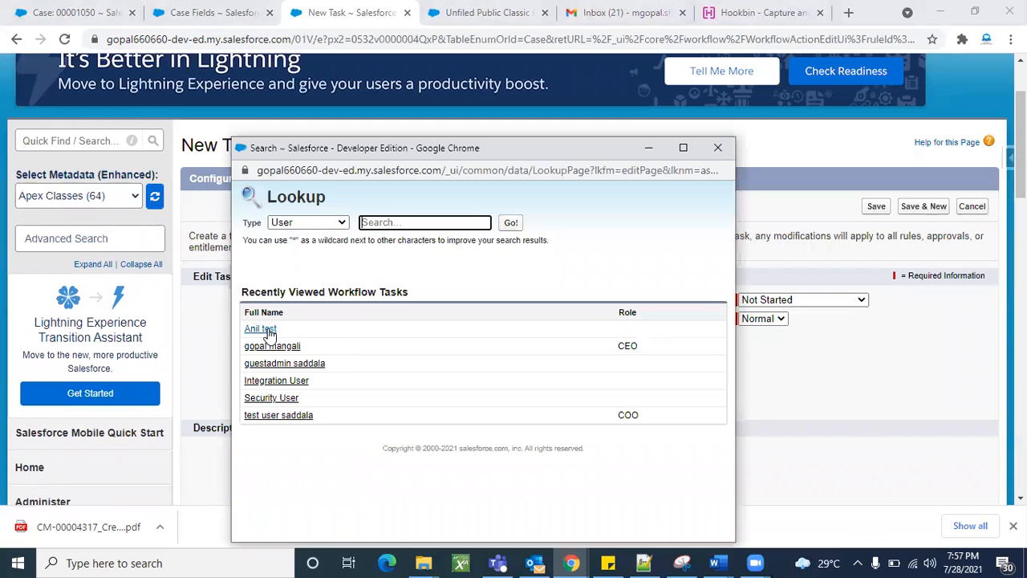
pyautogui.click(268, 330)
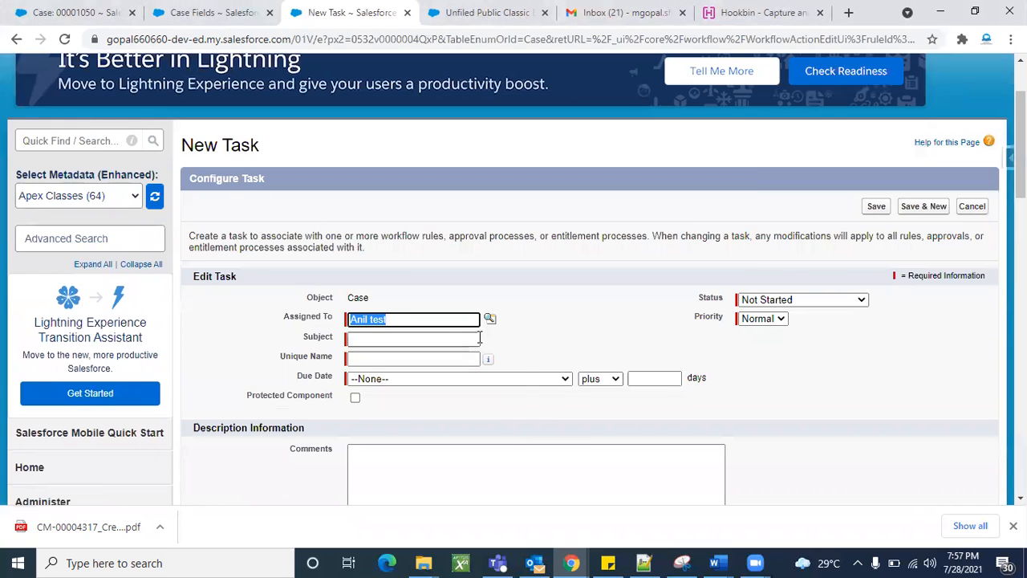
pyautogui.click(479, 338)
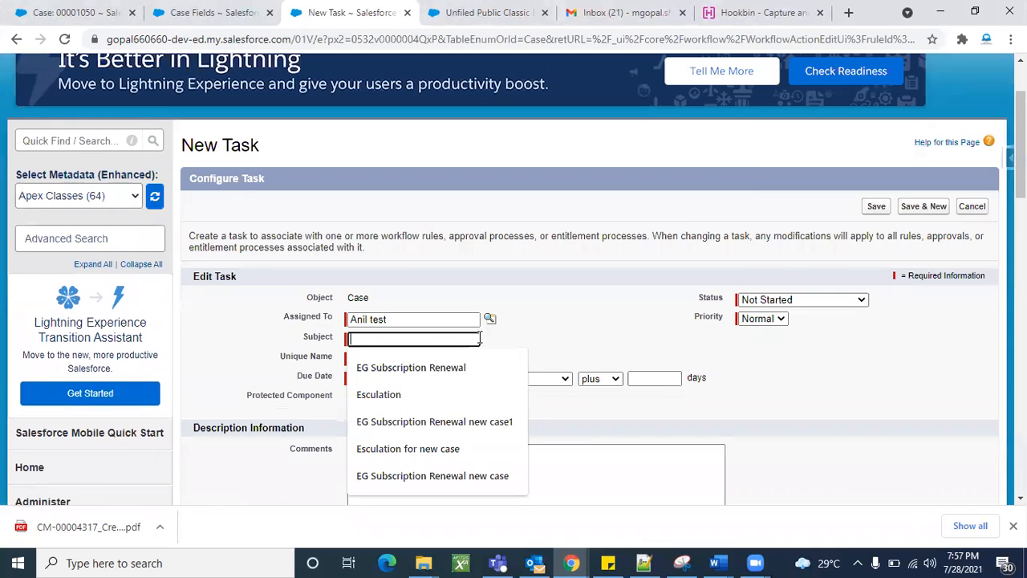
pyautogui.click(421, 423)
pyautogui.scroll(-1, 445, 349)
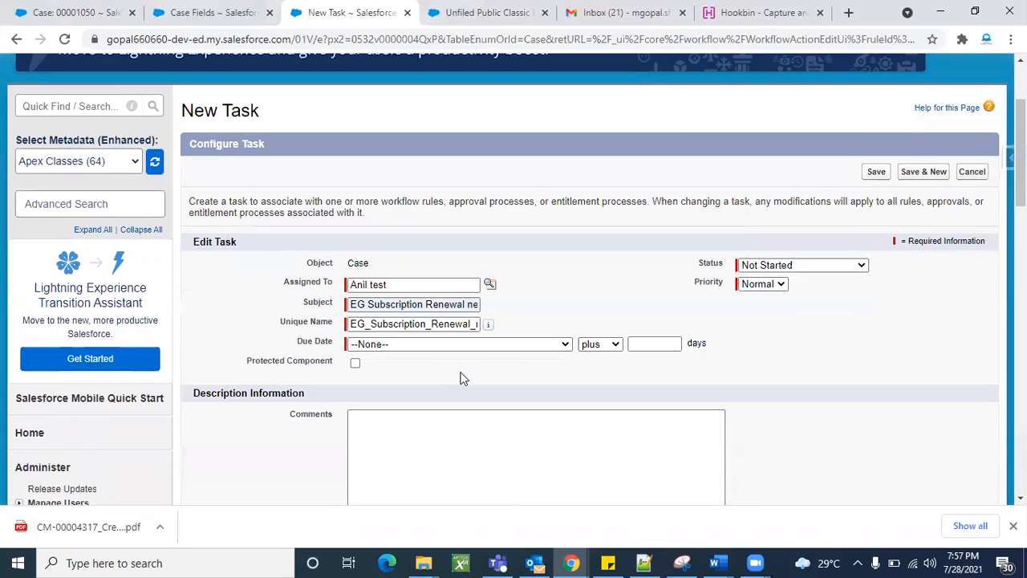
# Set the task's due date to Rule Trigger Date plus 0 days and save the task.
pyautogui.scroll(-1, 463, 377)
pyautogui.click(513, 320)
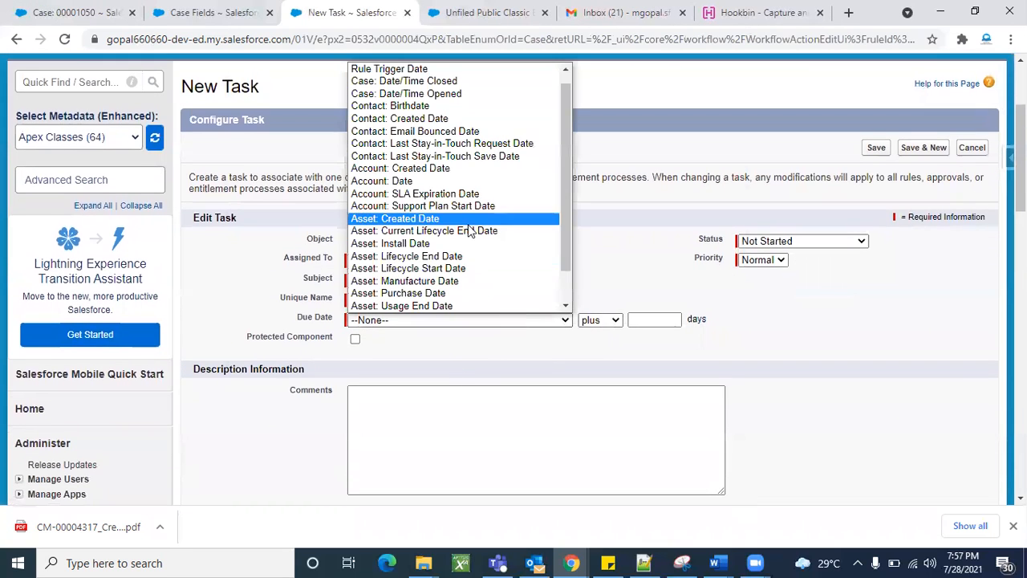
pyautogui.scroll(1, 453, 153)
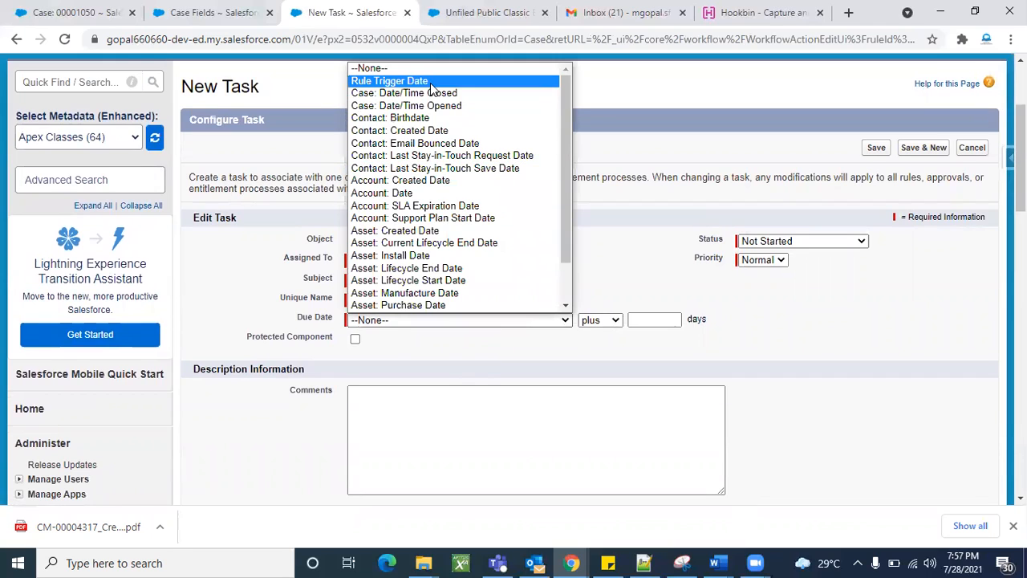
pyautogui.click(432, 84)
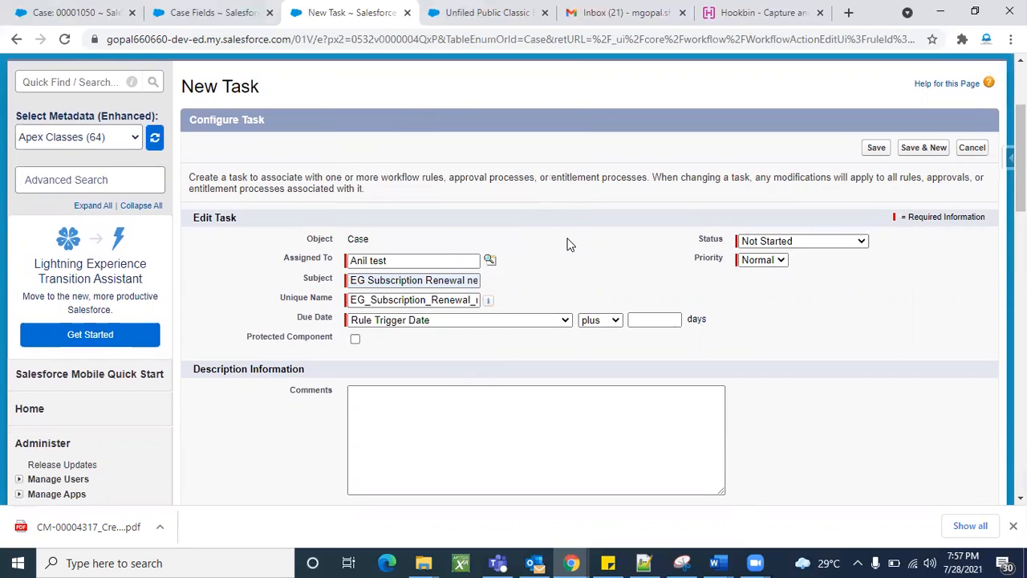
pyautogui.click(639, 320)
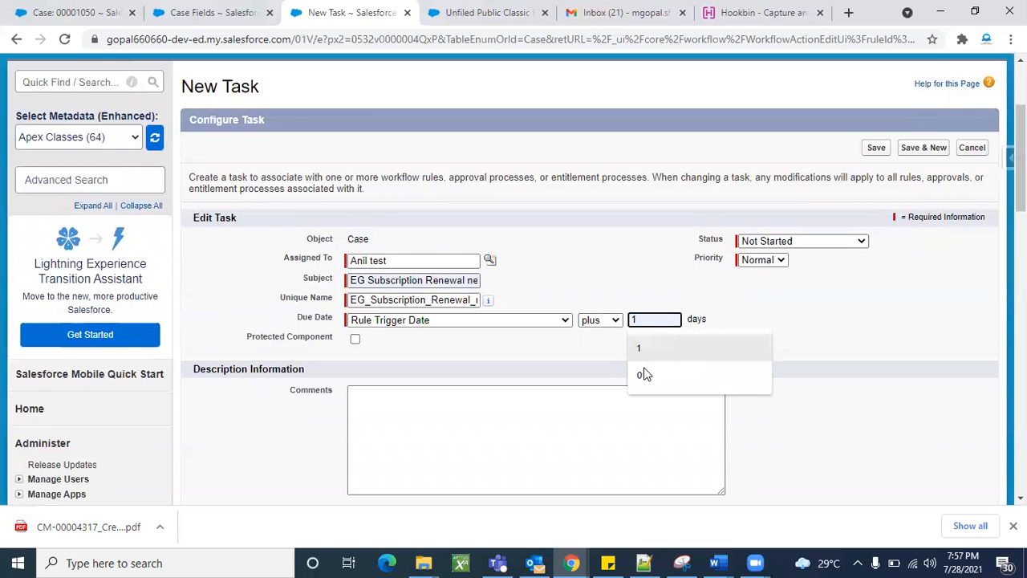
pyautogui.click(644, 374)
pyautogui.scroll(-3, 546, 385)
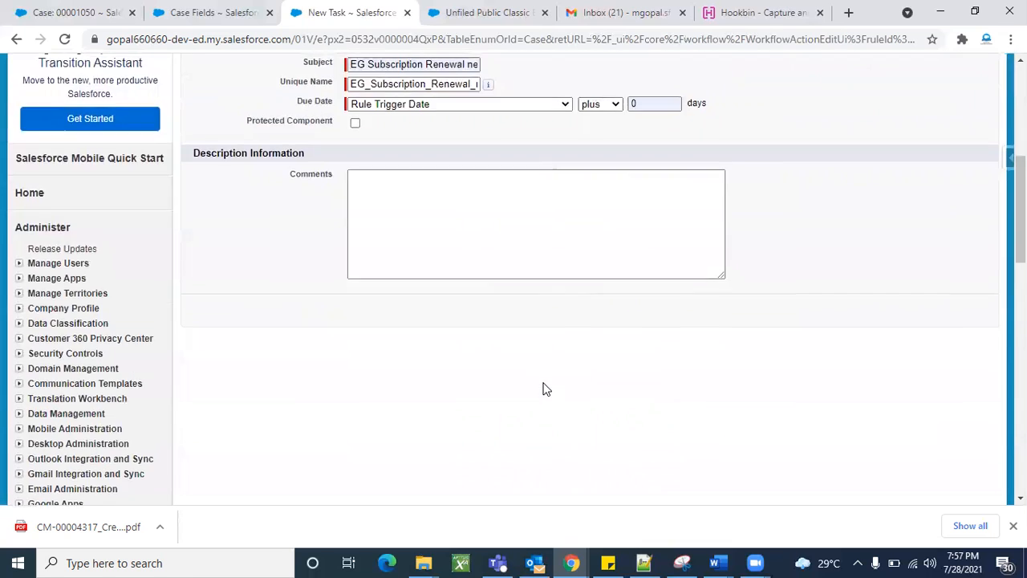
pyautogui.scroll(4, 543, 387)
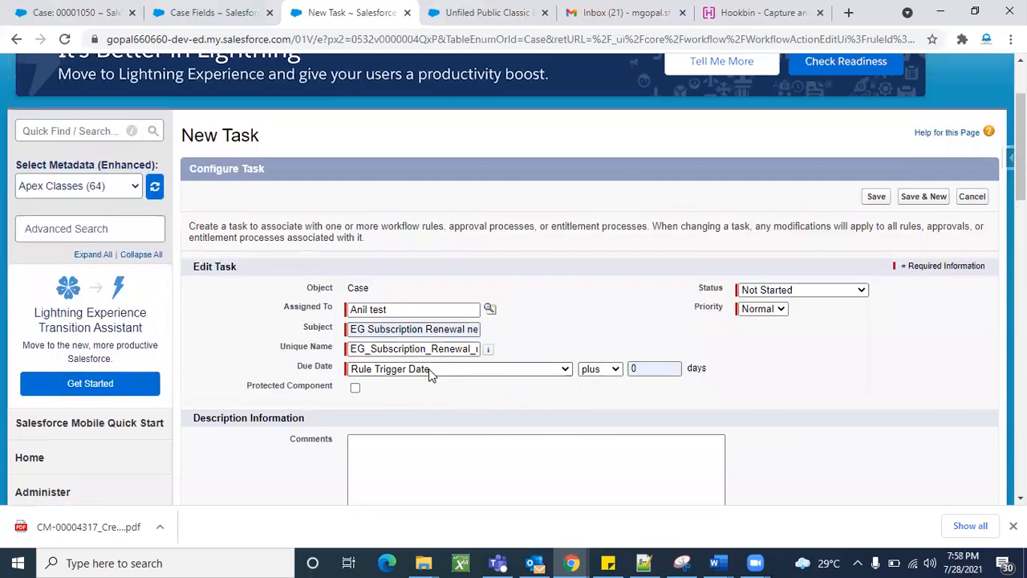
pyautogui.scroll(2, 782, 337)
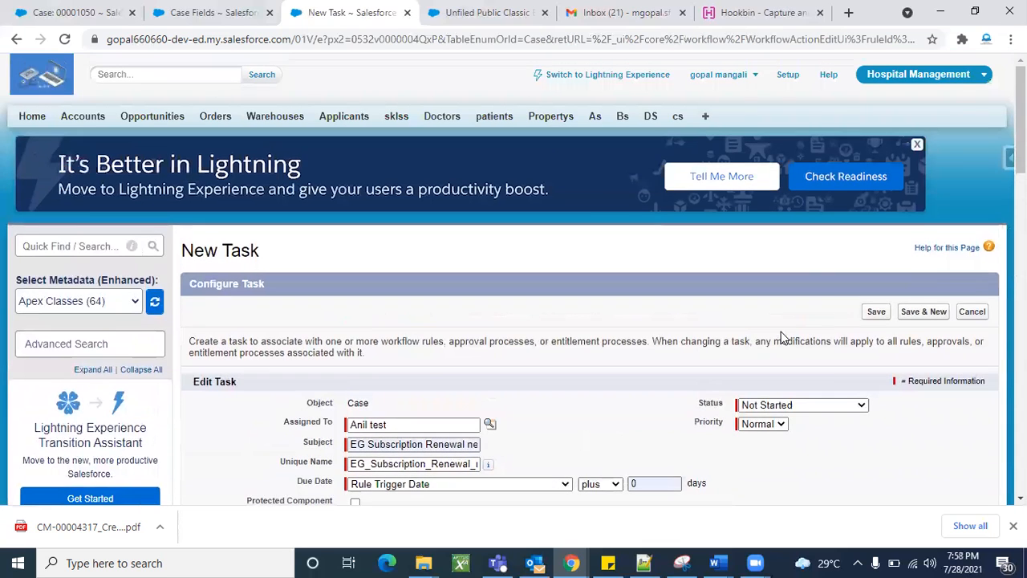
pyautogui.click(873, 313)
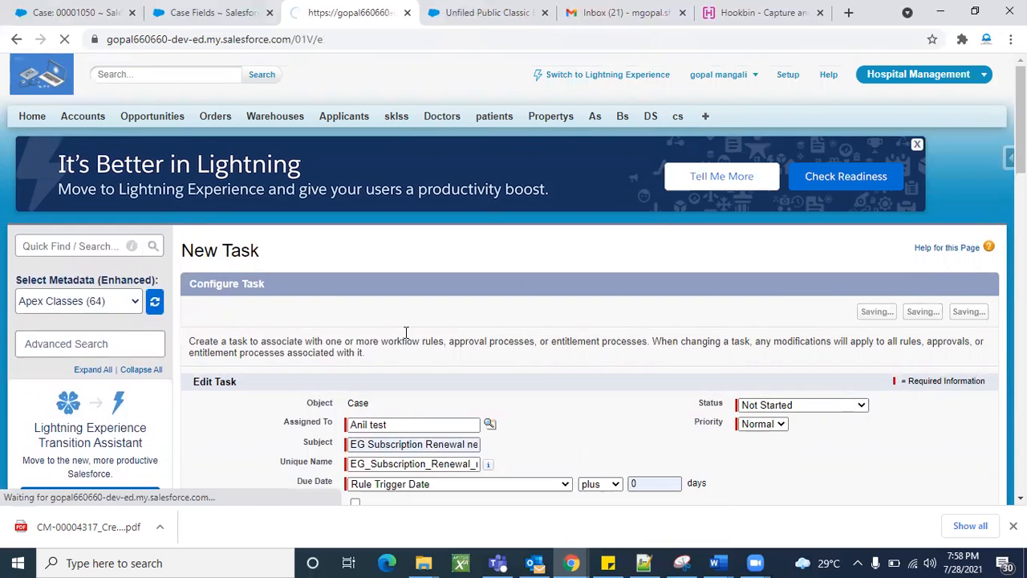
# Start a new field update under the 1-hour time trigger and name it "Field Update time based".
pyautogui.scroll(-4, 484, 382)
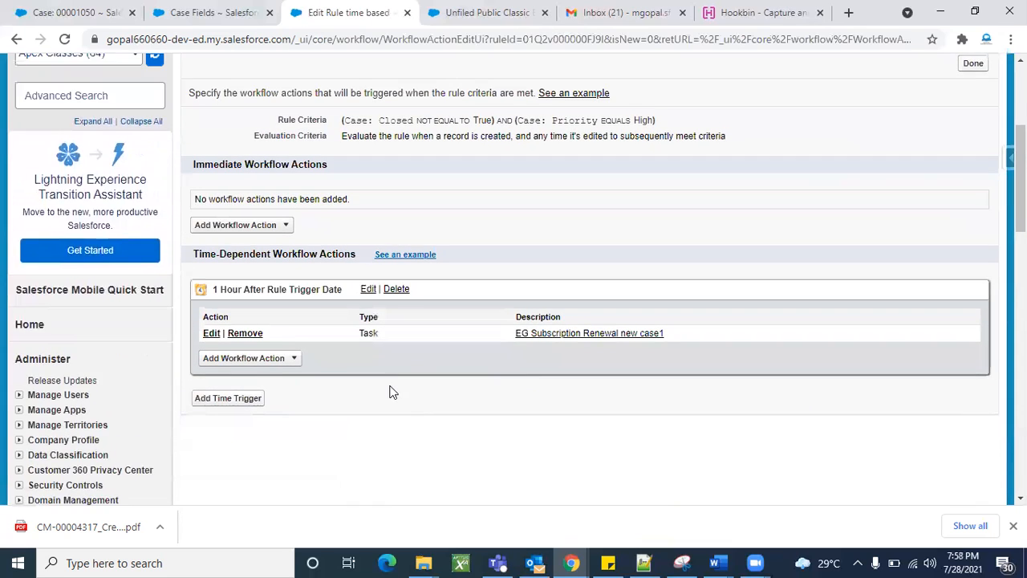
pyautogui.click(296, 318)
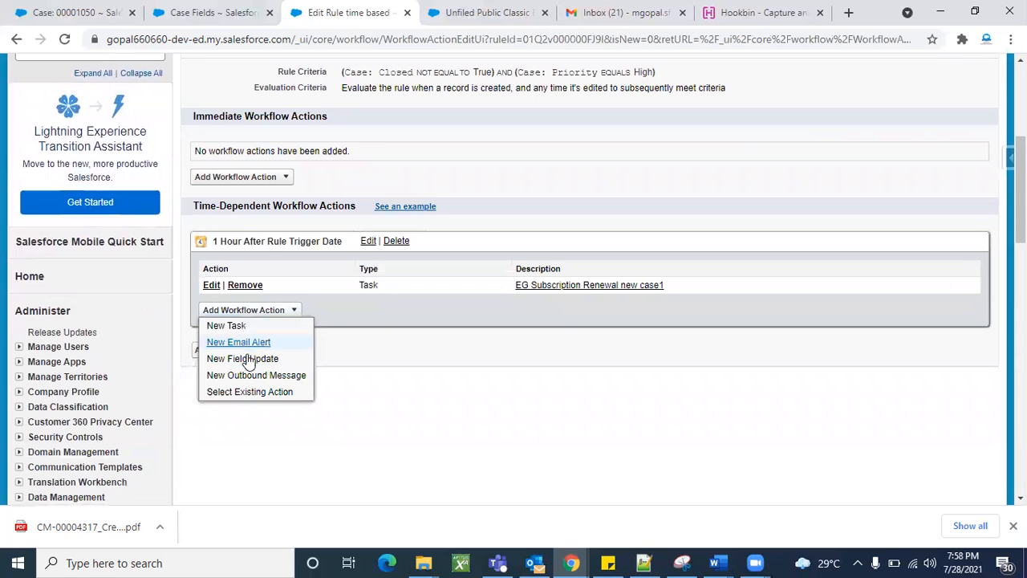
pyautogui.click(245, 361)
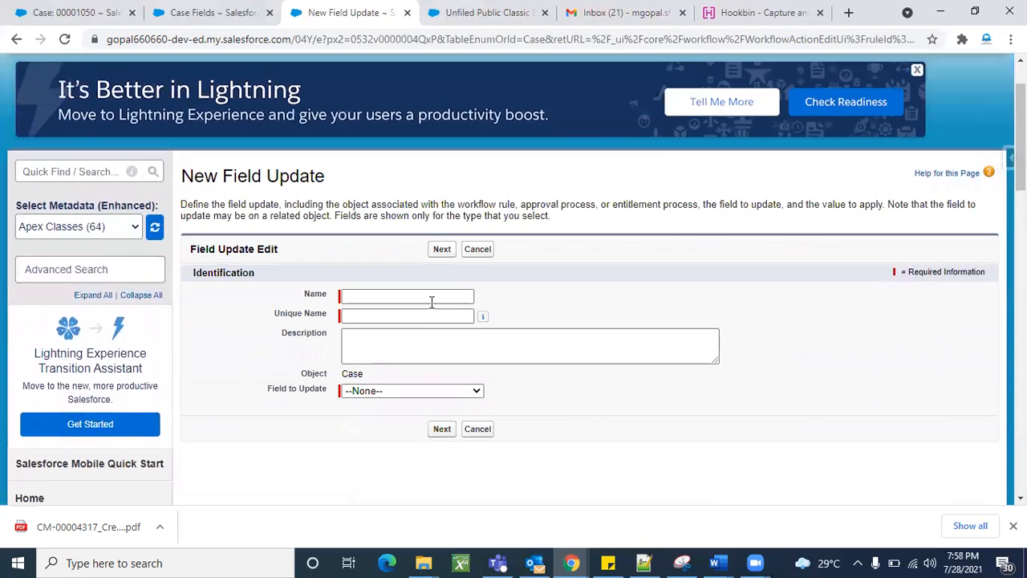
pyautogui.click(431, 299)
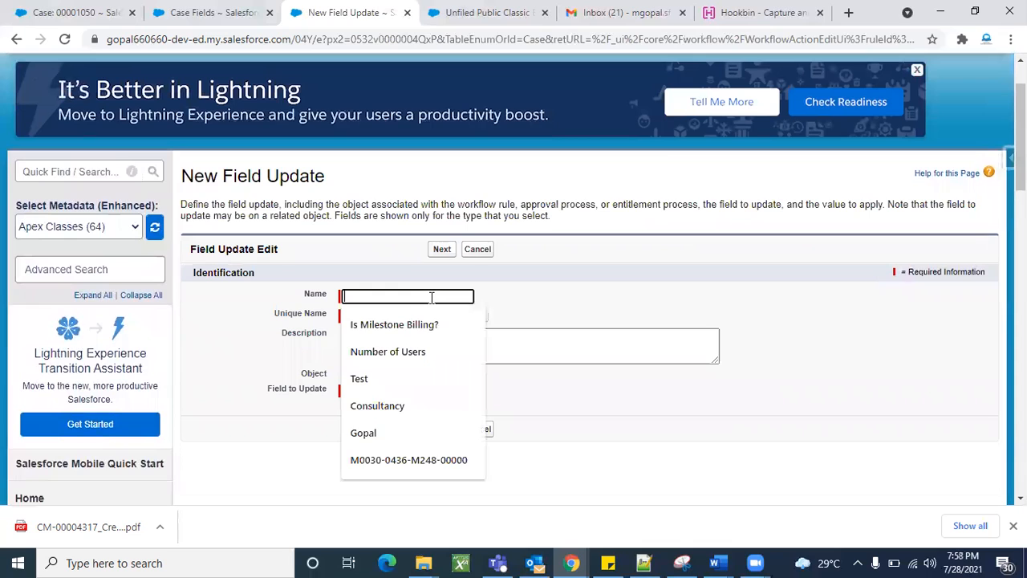
pyautogui.write('field')
pyautogui.click(418, 319)
pyautogui.write('te t')
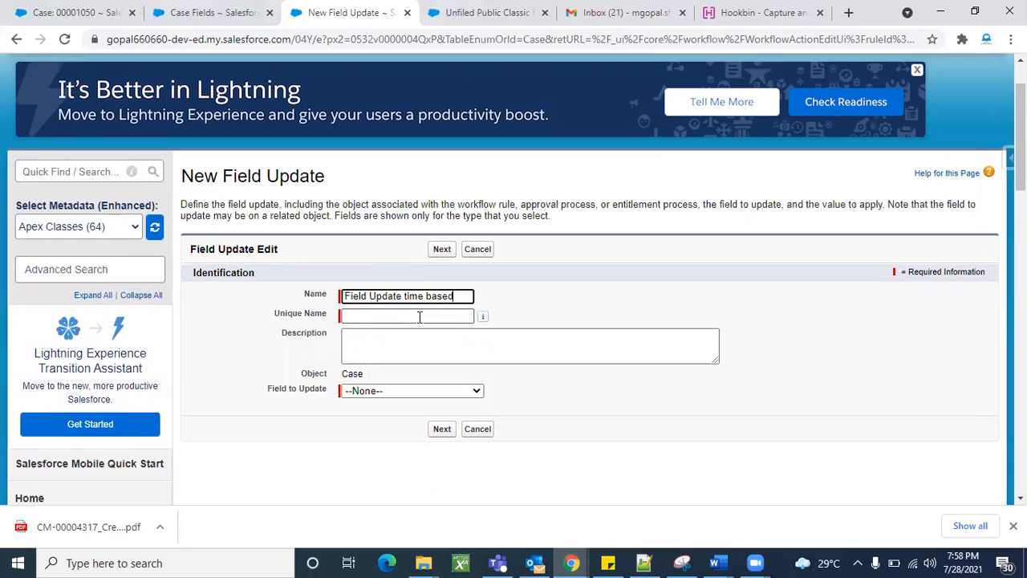
pyautogui.write('ime based')
pyautogui.click(418, 317)
# Choose Status as the Case field to update in the new field update.
pyautogui.click(353, 391)
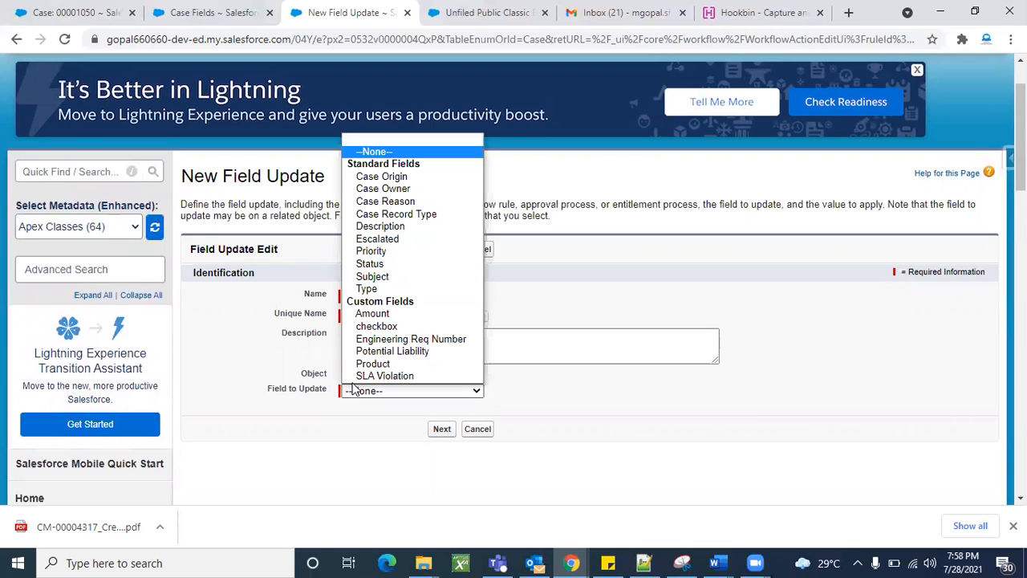
pyautogui.click(391, 265)
pyautogui.scroll(-3, 555, 348)
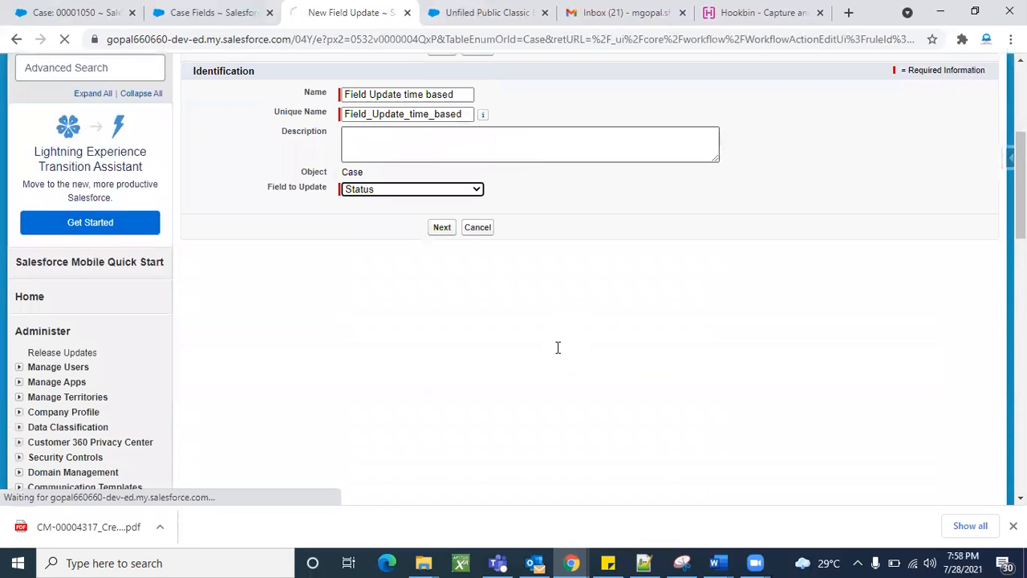
# Set the Status field update's new value to the specific value Escalated and save the field update.
pyautogui.scroll(-2, 453, 376)
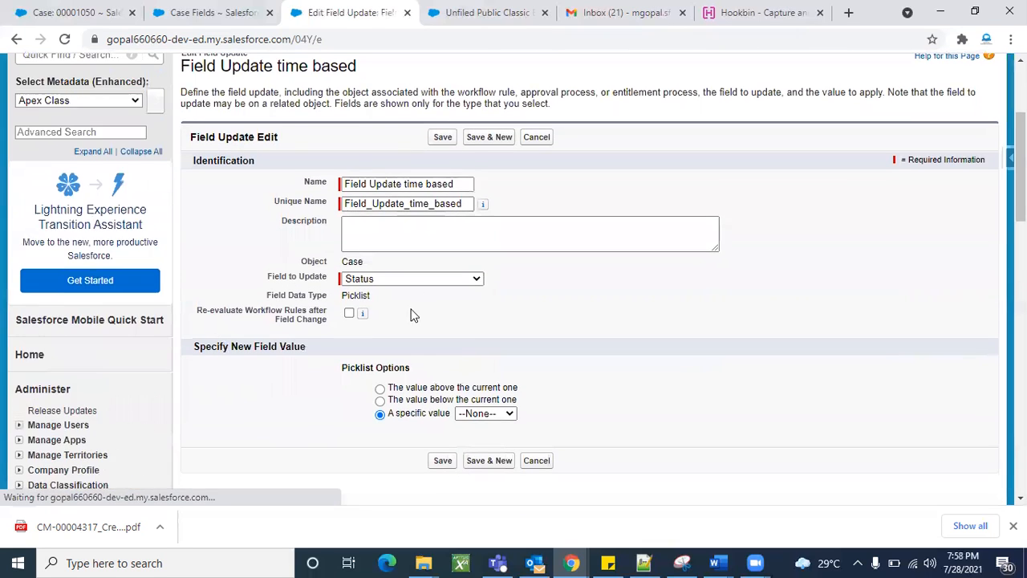
pyautogui.click(469, 412)
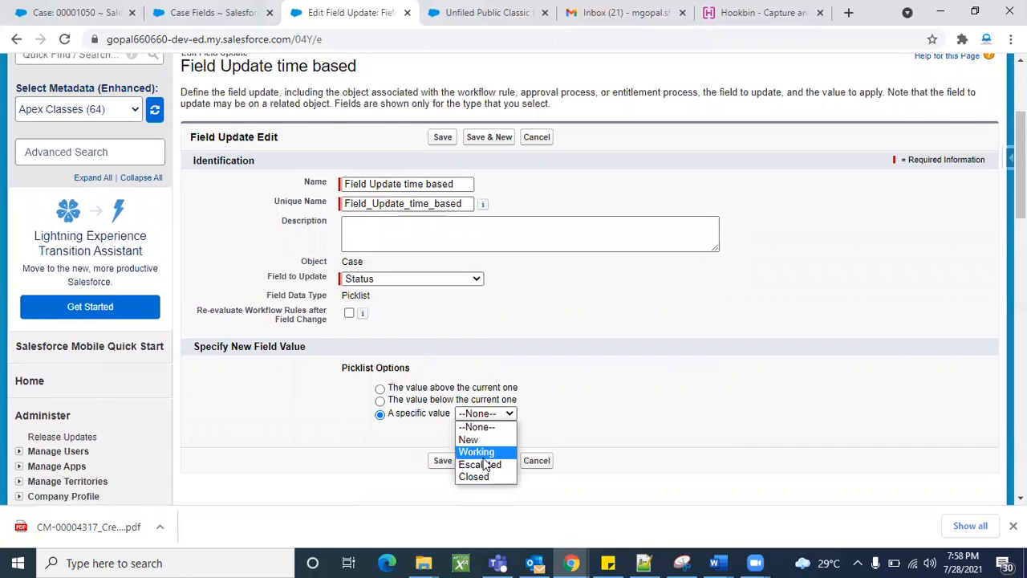
pyautogui.click(480, 465)
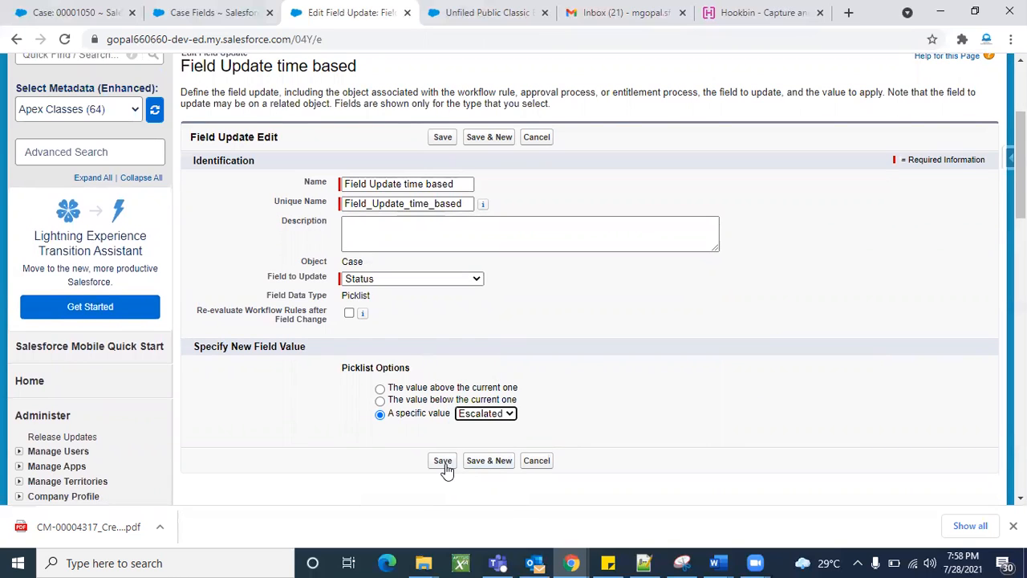
pyautogui.click(443, 461)
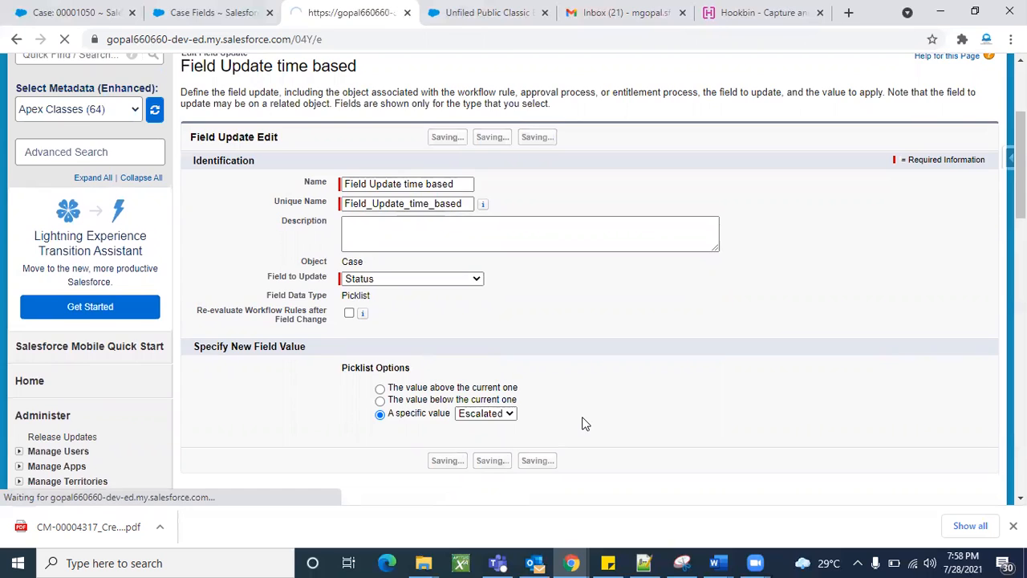
# Add a new email alert to the 1-hour time trigger with description "test Email" and unique name test_Email.
pyautogui.scroll(-2, 564, 369)
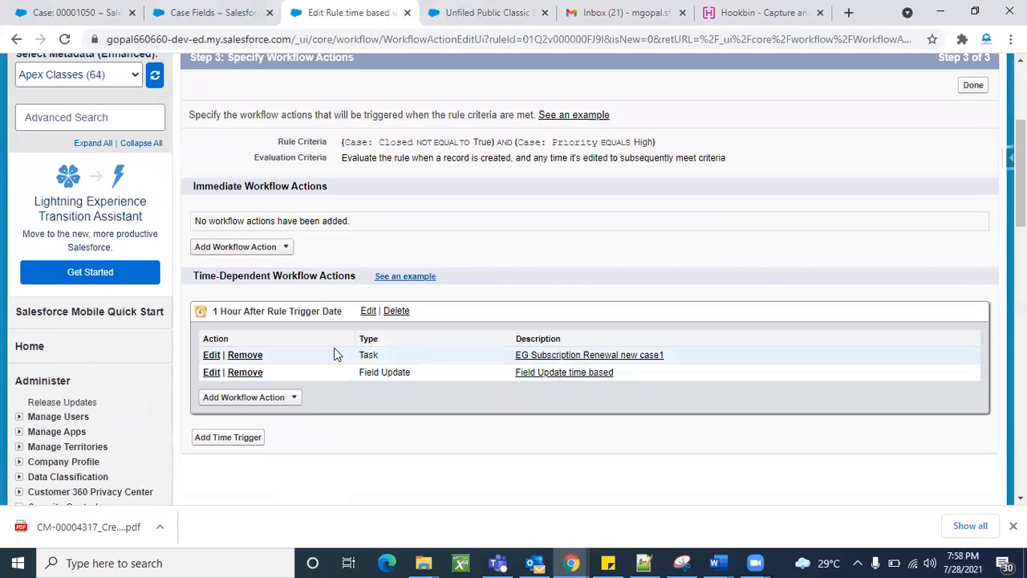
pyautogui.click(292, 396)
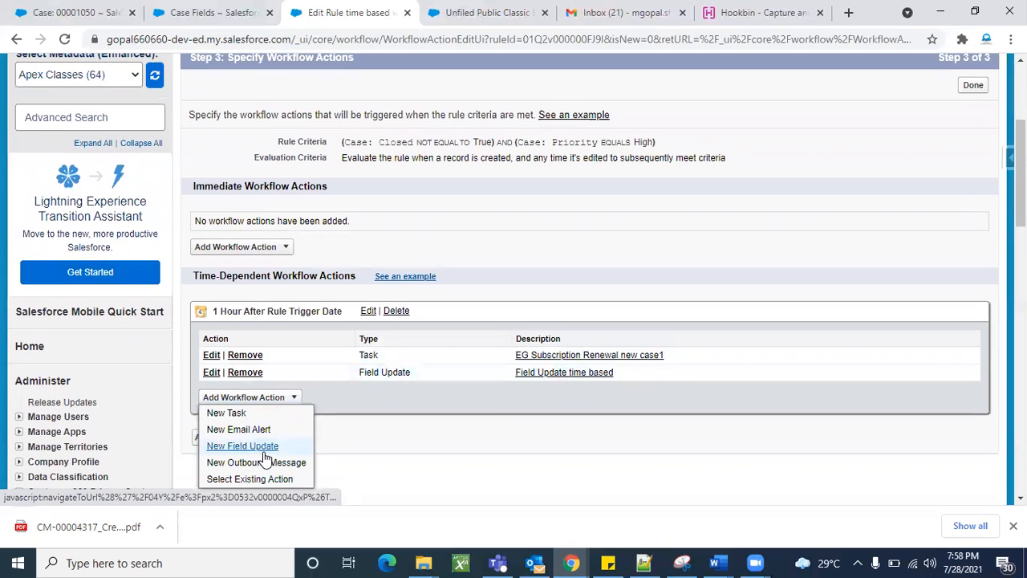
pyautogui.click(238, 429)
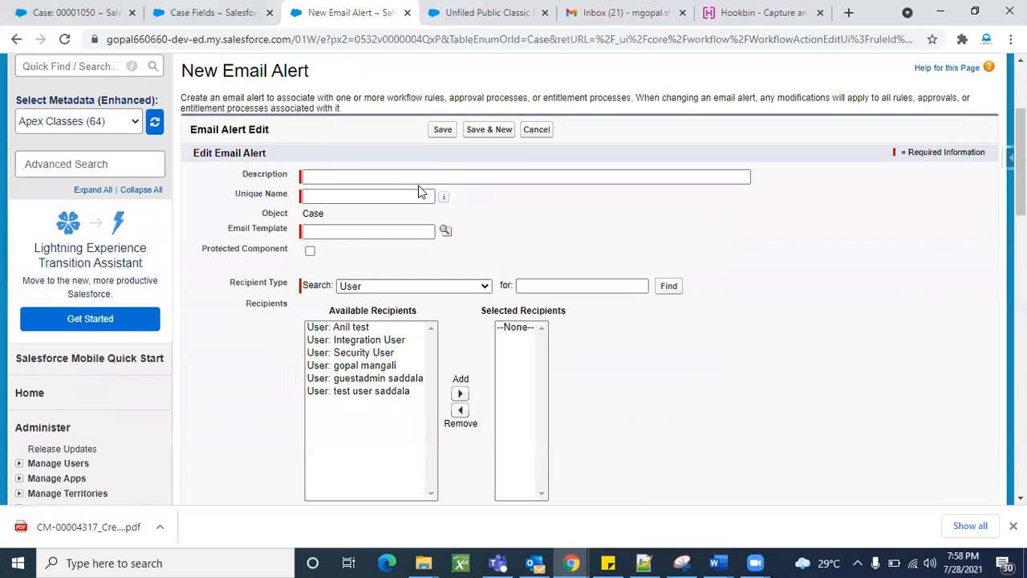
pyautogui.click(390, 176)
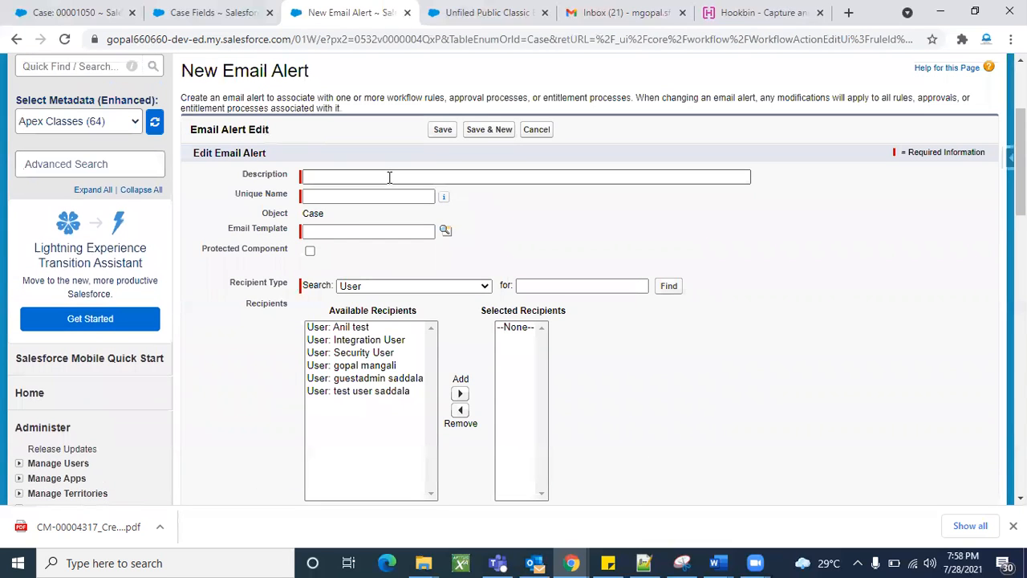
pyautogui.click(357, 207)
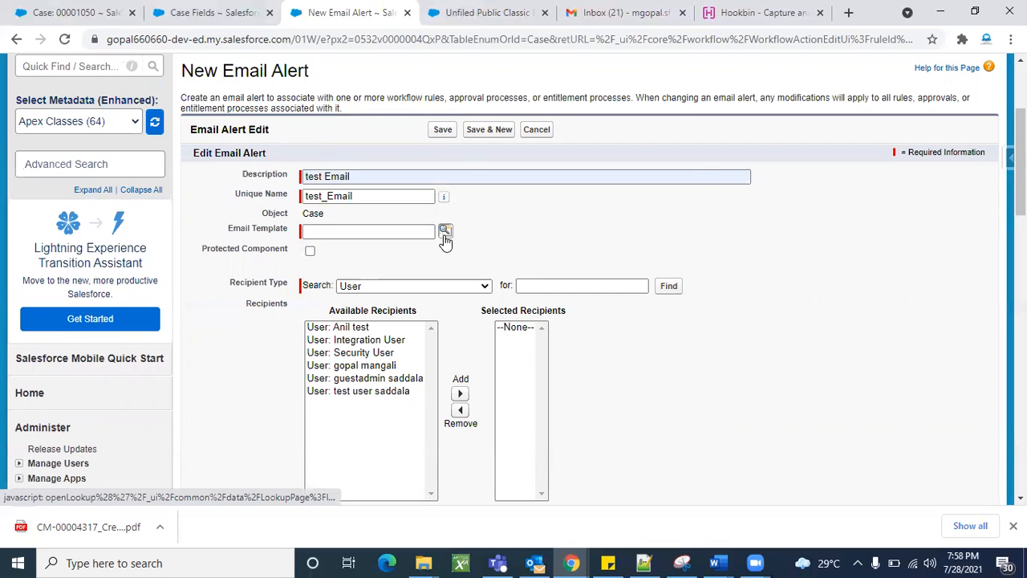
# Look up email templates matching "email" and assign the "email classic" template to the alert.
pyautogui.click(444, 235)
pyautogui.click(461, 221)
pyautogui.write('email')
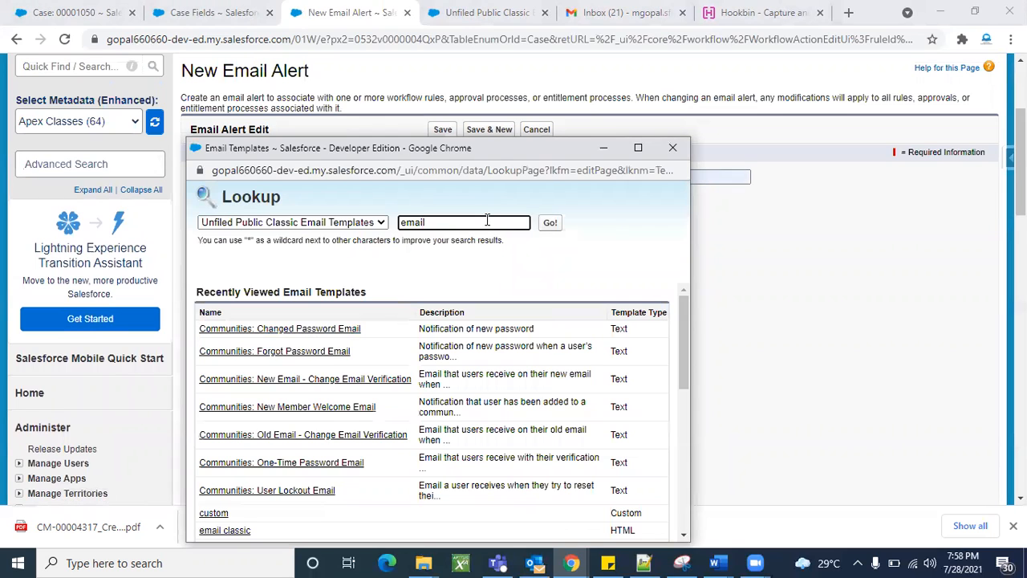
pyautogui.click(550, 223)
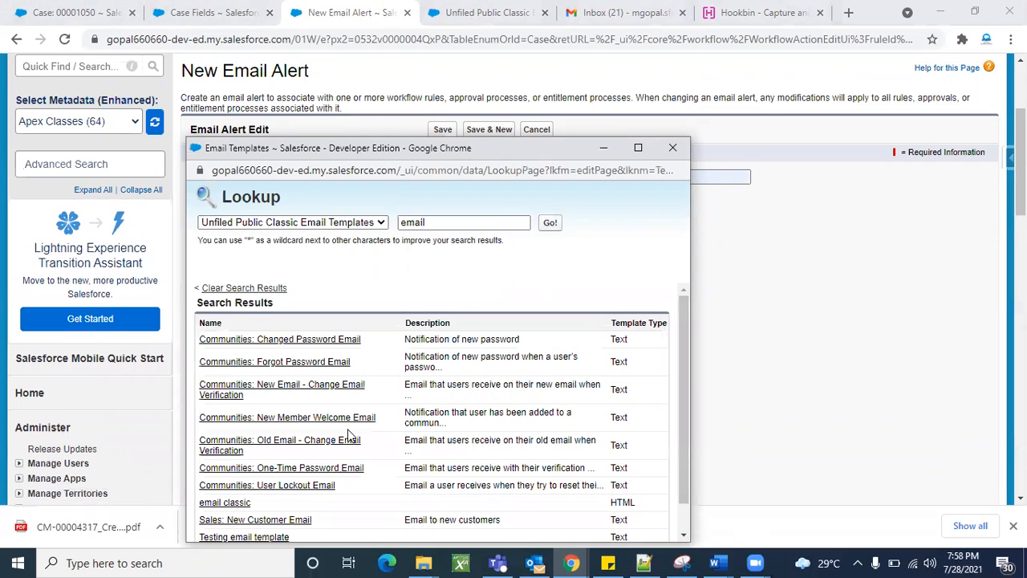
pyautogui.scroll(-1, 349, 434)
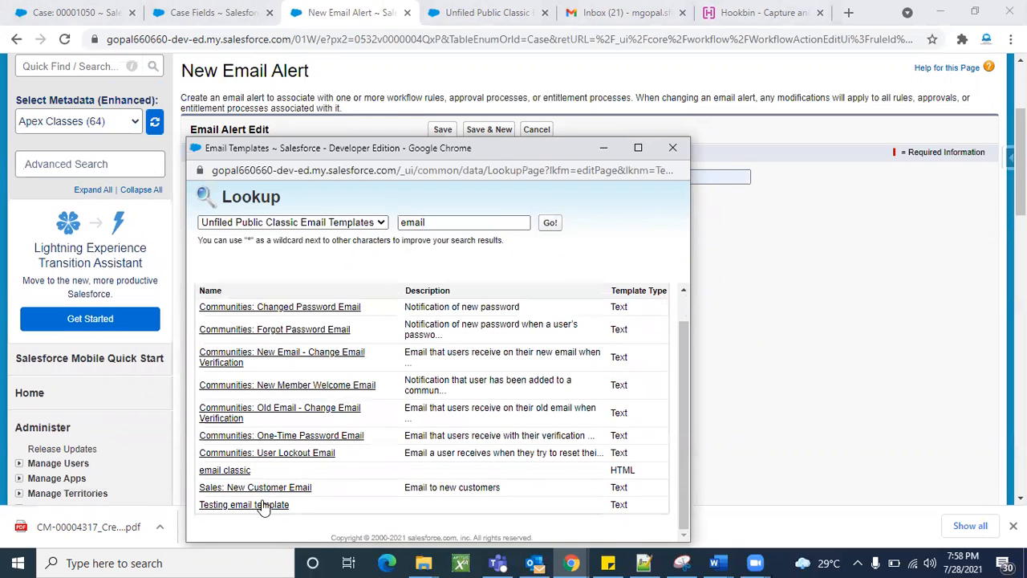
pyautogui.click(224, 471)
pyautogui.click(770, 272)
# Add the first and fourth available users to the email alert's selected recipients.
pyautogui.scroll(-1, 775, 273)
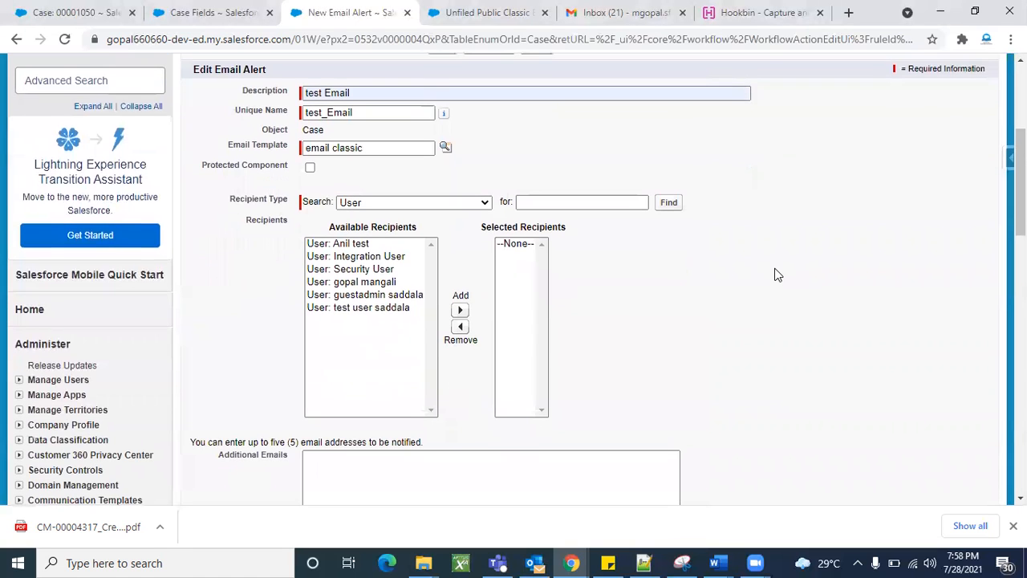
pyautogui.click(348, 245)
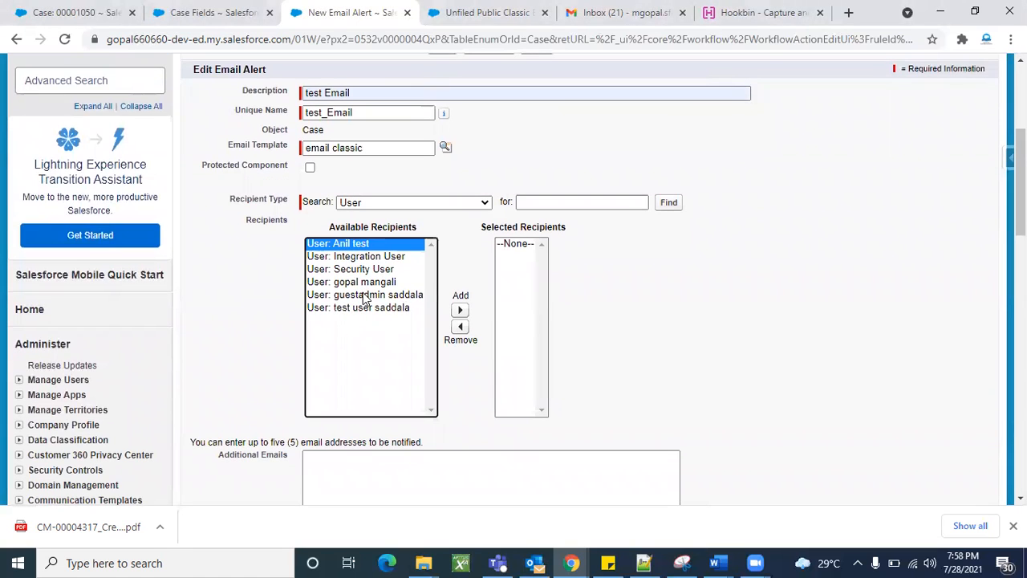
pyautogui.keyDown('ctrl'); pyautogui.click(365, 283); pyautogui.keyUp('ctrl')
pyautogui.click(459, 309)
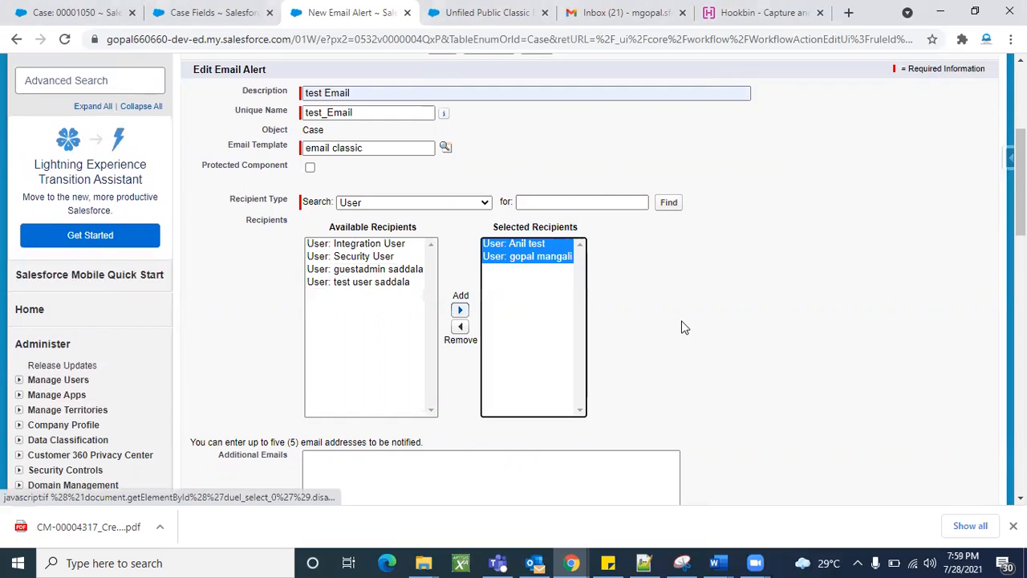
# Enter an additional email address to be notified and try to save the email alert.
pyautogui.scroll(-3, 681, 320)
pyautogui.click(395, 233)
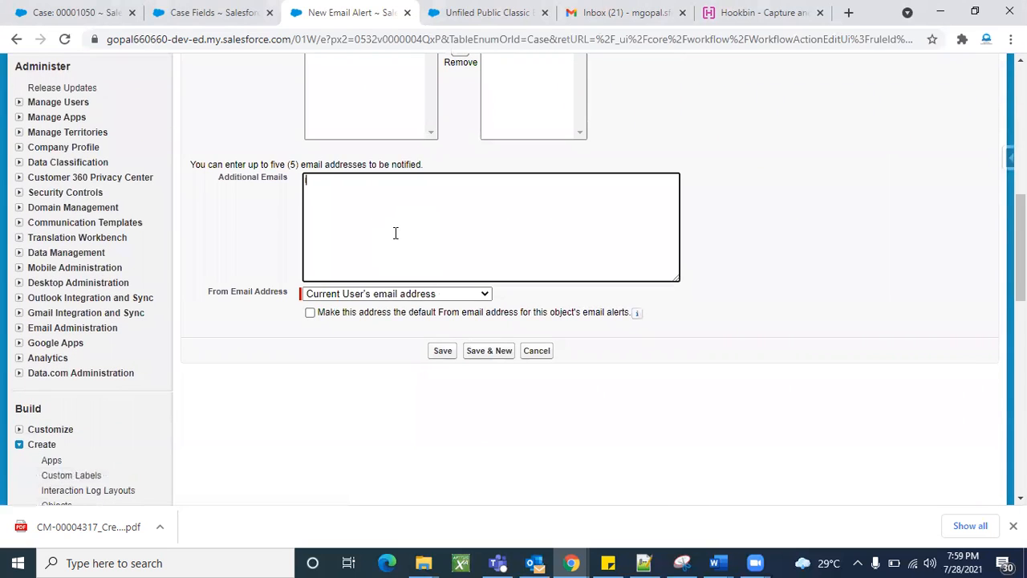
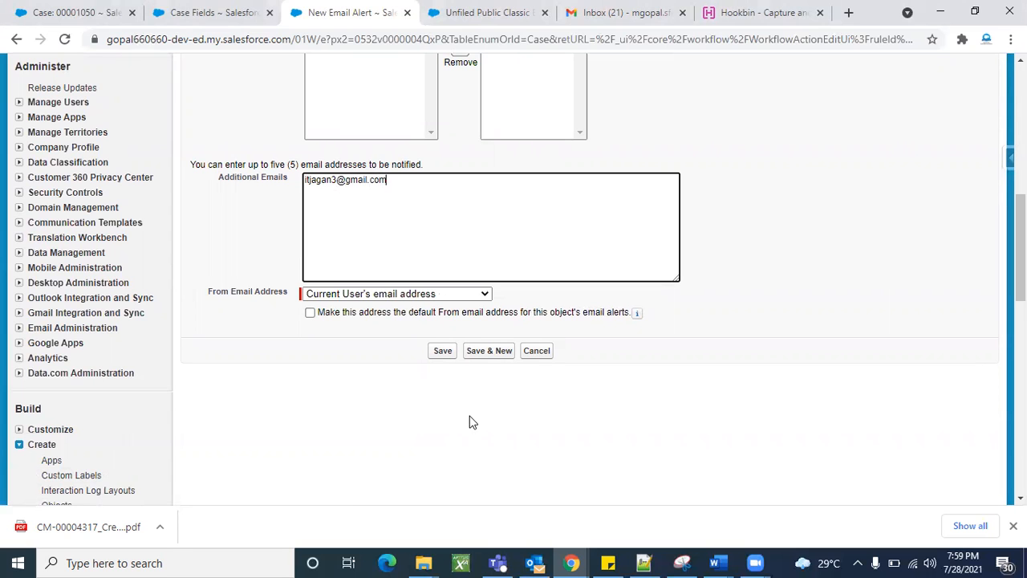
pyautogui.click(444, 353)
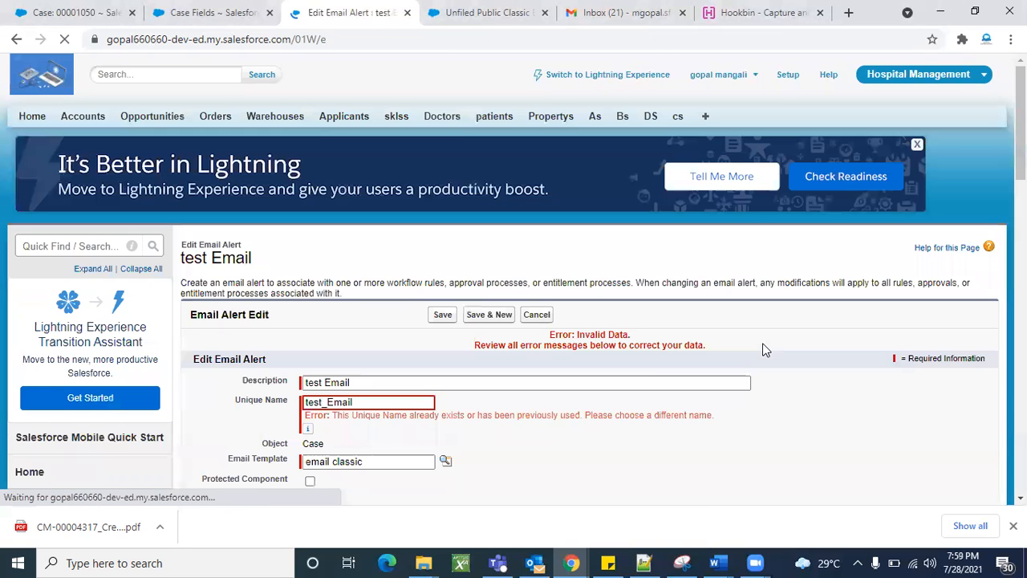
# Change the email alert's unique name to test_Email3 and check its recipients and additional email.
pyautogui.scroll(-1, 655, 394)
pyautogui.click(377, 330)
pyautogui.click(374, 346)
pyautogui.write('3')
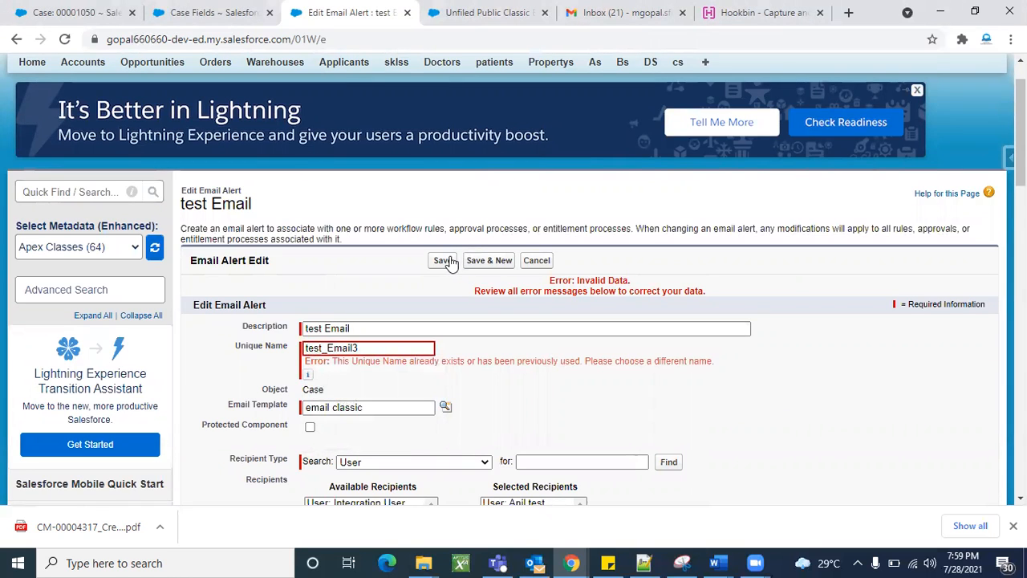
pyautogui.scroll(-4, 594, 325)
pyautogui.scroll(-2, 594, 326)
pyautogui.scroll(2, 595, 326)
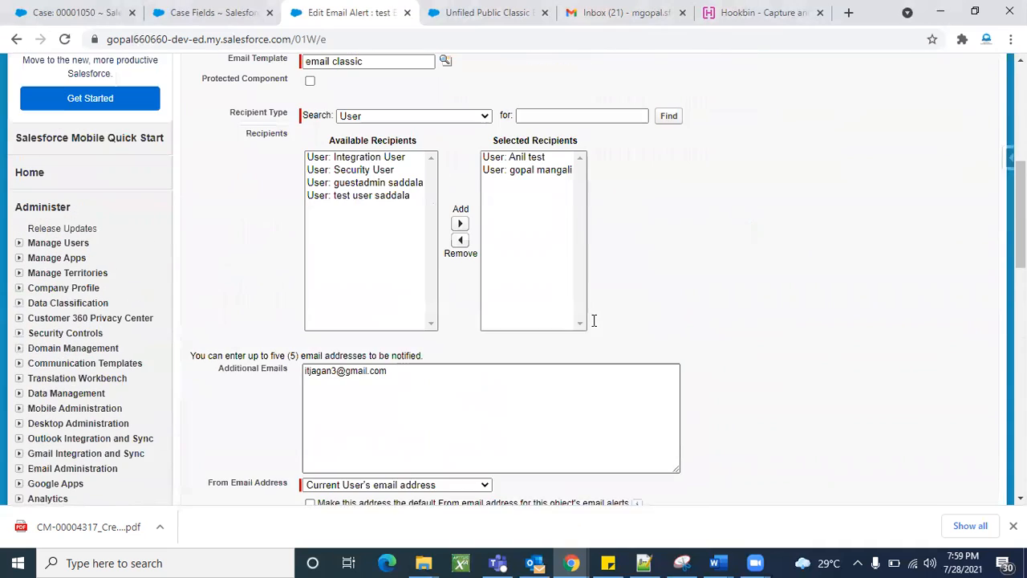
pyautogui.scroll(-1, 595, 325)
pyautogui.scroll(3, 595, 326)
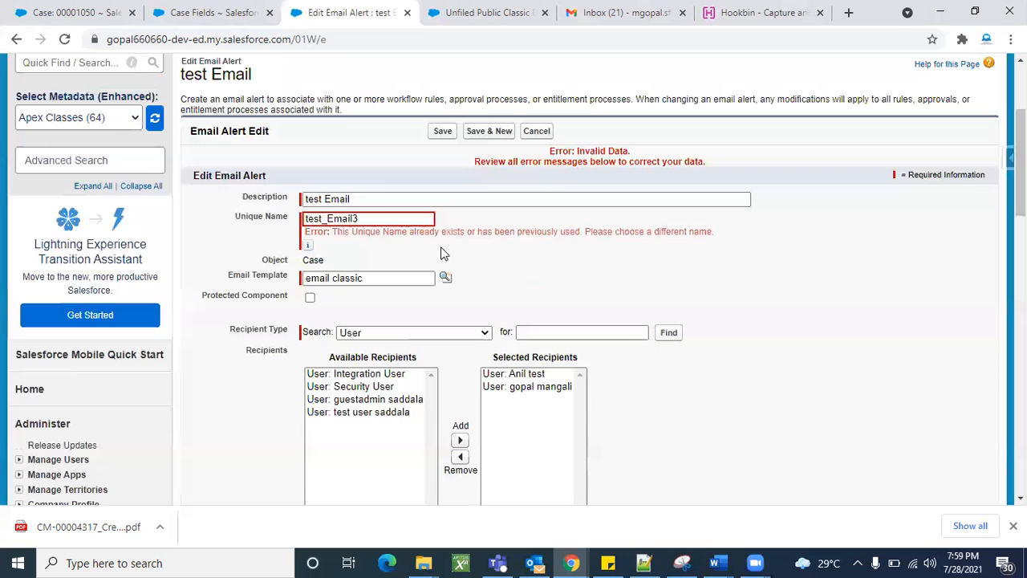
# Change the email alert's description to "test Email3" and save the alert.
pyautogui.click(368, 199)
pyautogui.write('3')
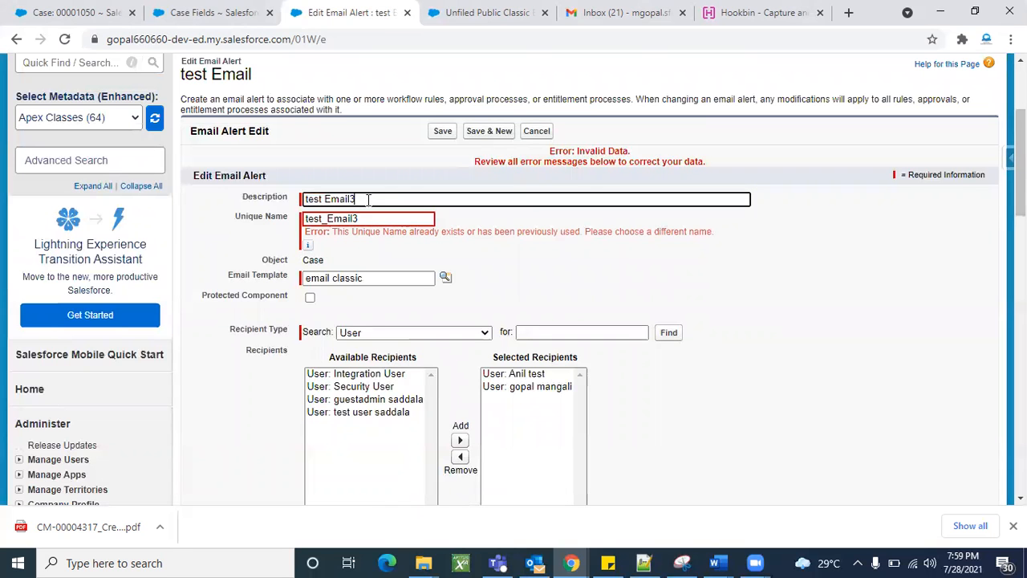
pyautogui.scroll(-3, 555, 286)
pyautogui.scroll(4, 555, 287)
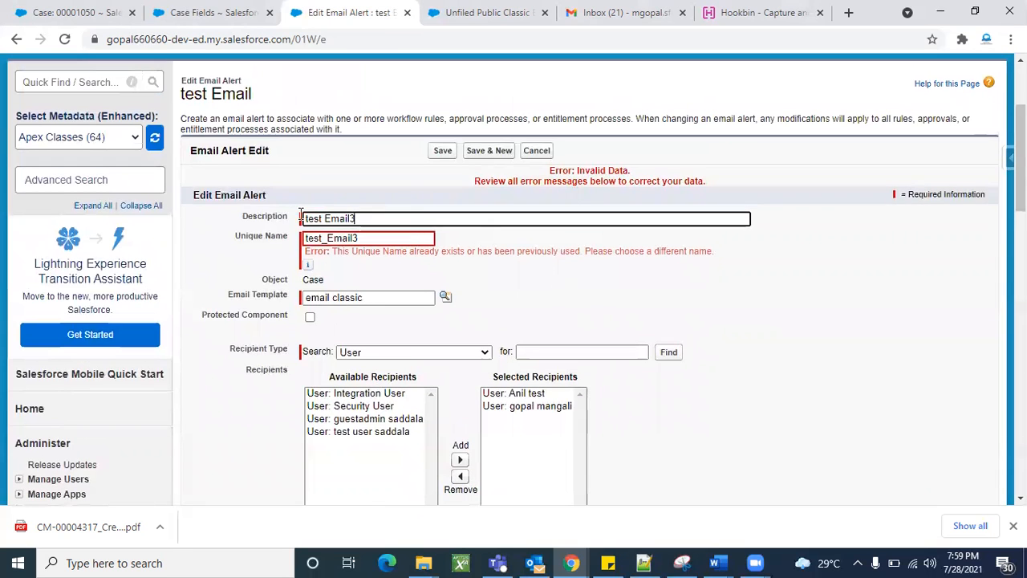
pyautogui.click(442, 151)
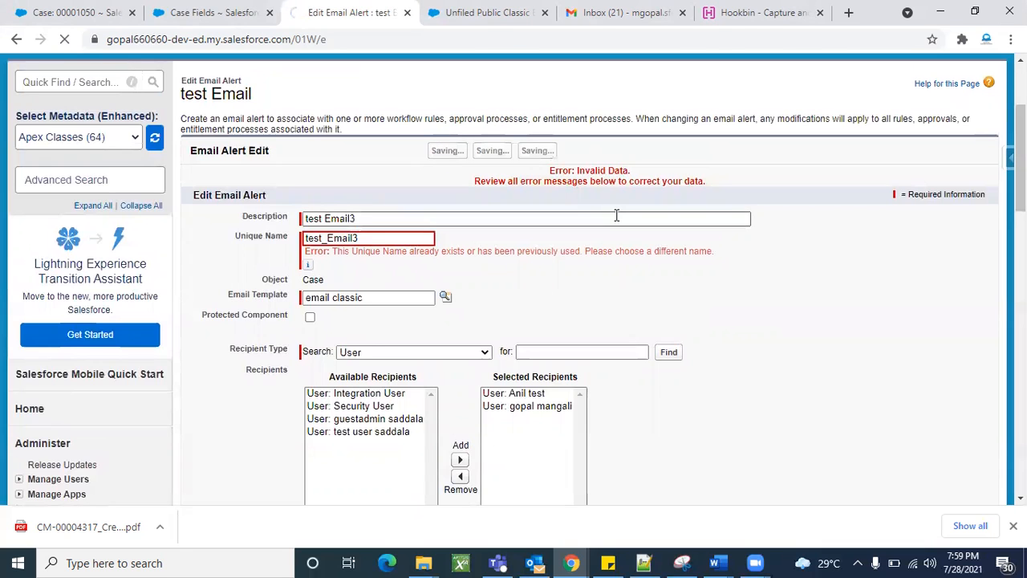
# Finish specifying the workflow actions for the "time based" rule.
pyautogui.scroll(-3, 586, 395)
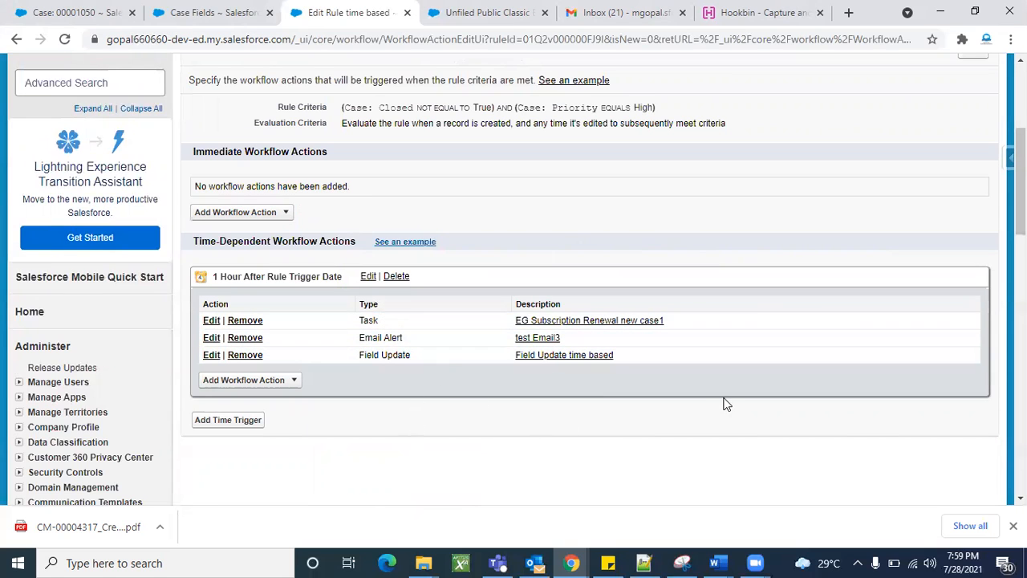
pyautogui.scroll(1, 725, 404)
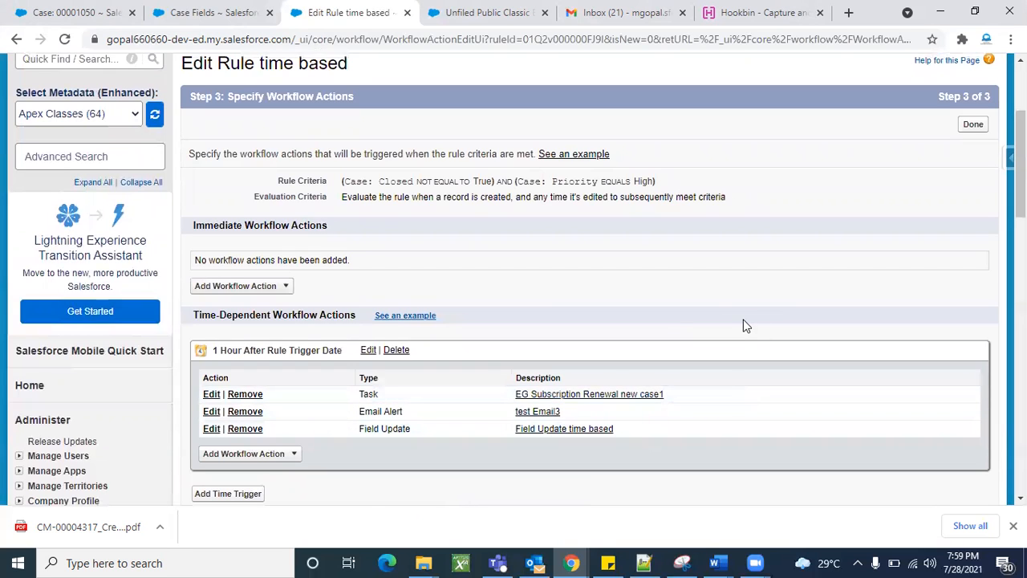
pyautogui.scroll(2, 805, 316)
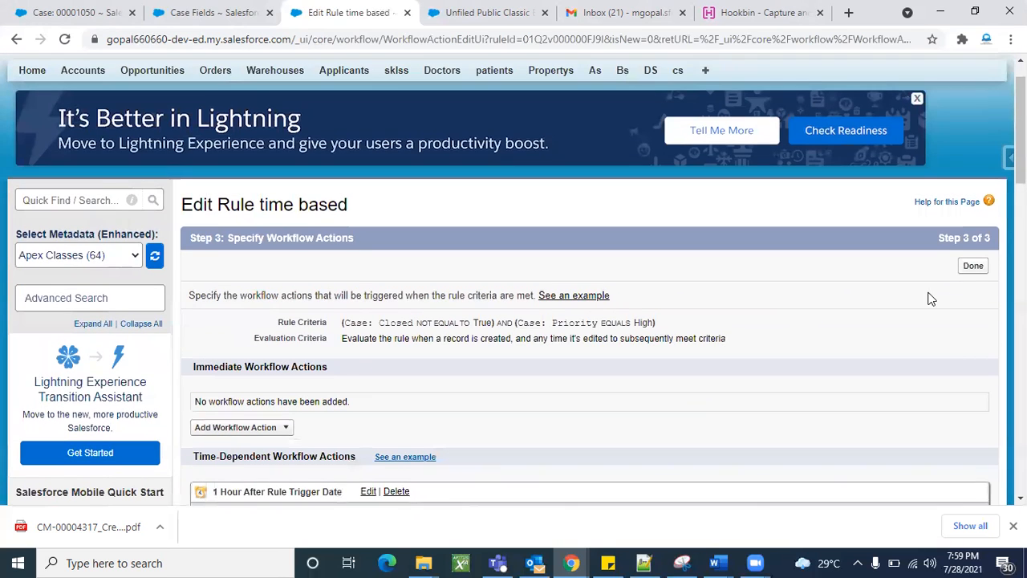
pyautogui.click(970, 270)
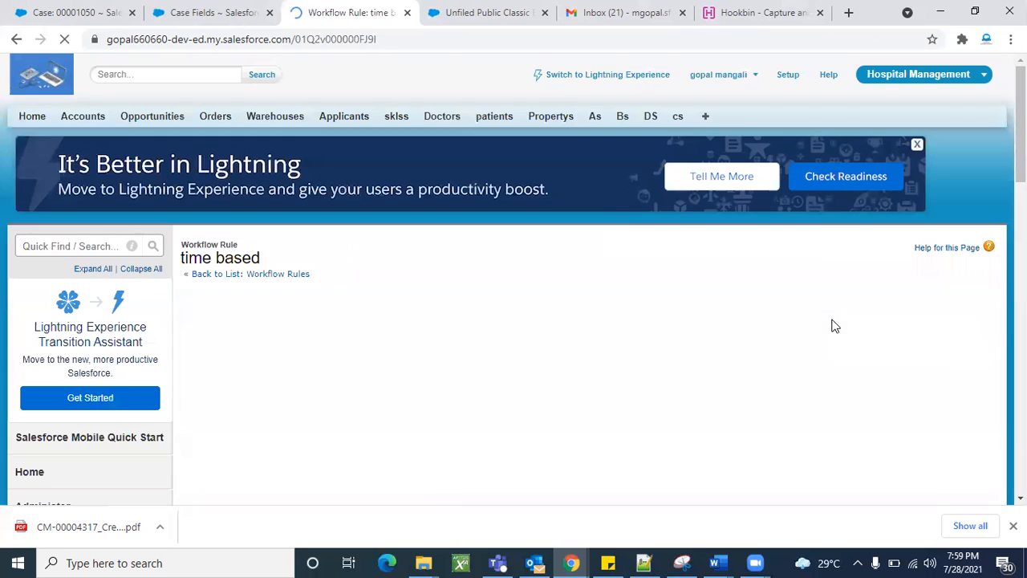
pyautogui.click(554, 320)
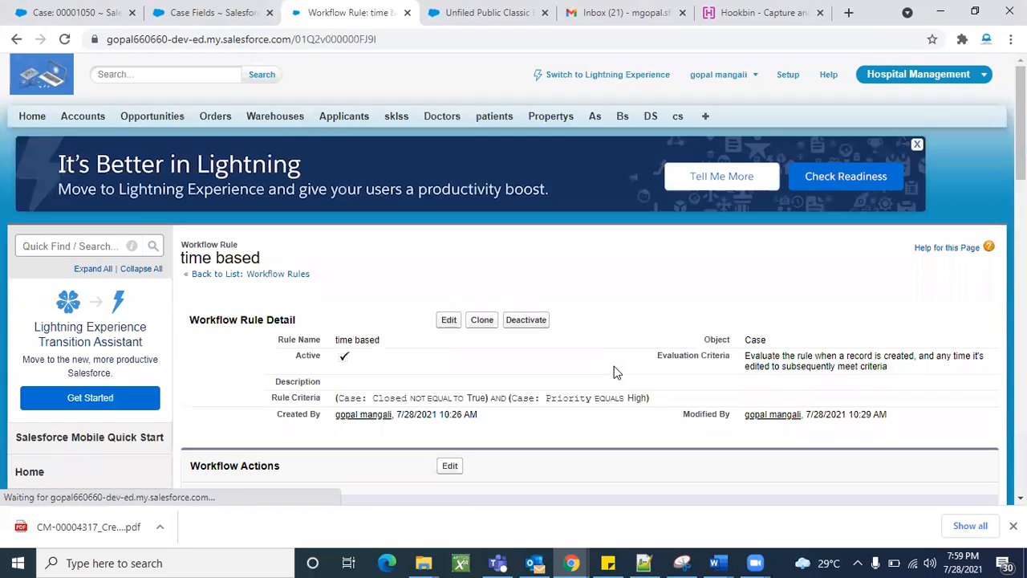
# Review the "time based" rule's details and its time-dependent actions, and switch to the open Case Fields page.
pyautogui.scroll(-4, 616, 372)
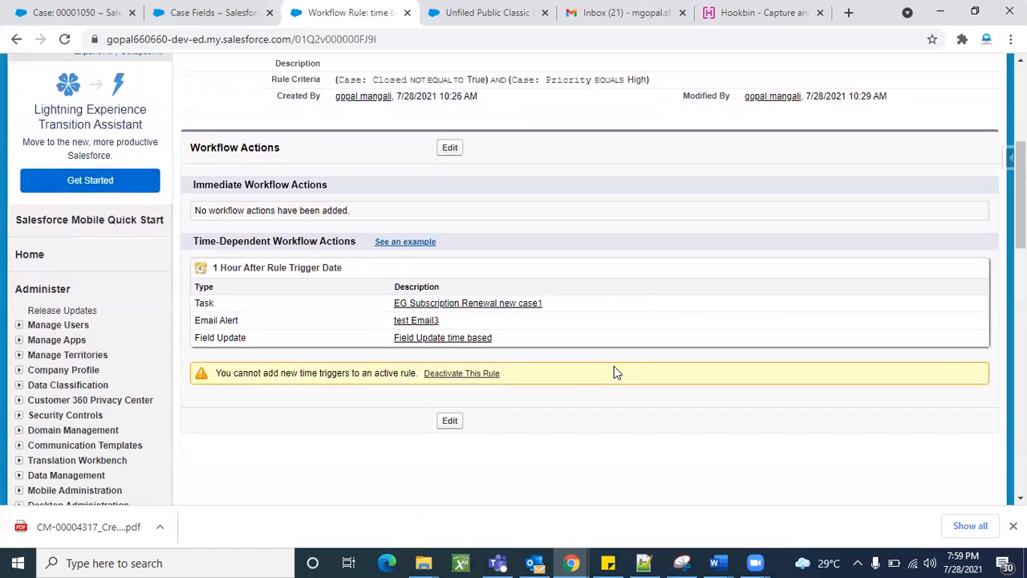
pyautogui.scroll(3, 613, 366)
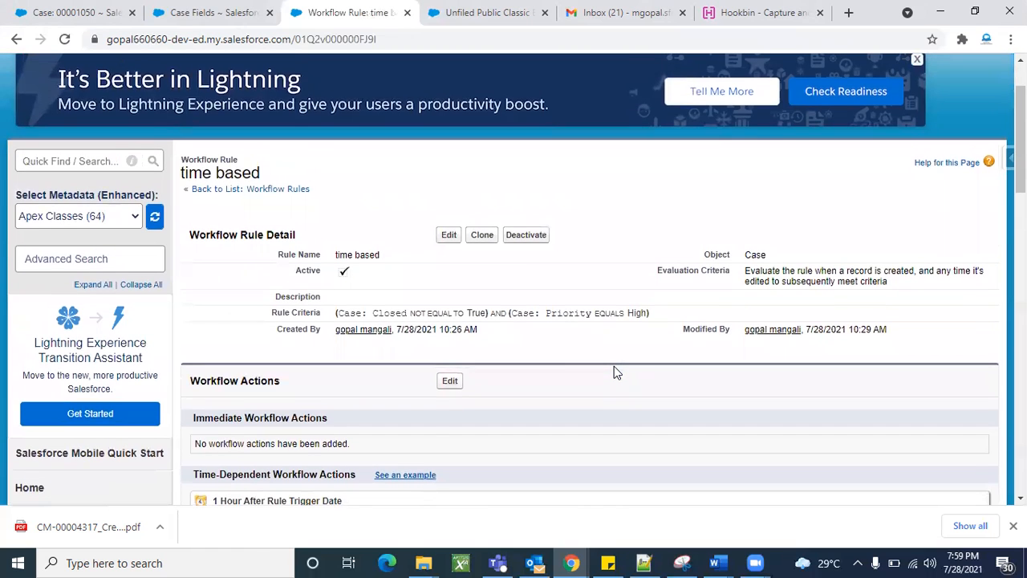
pyautogui.scroll(-2, 613, 365)
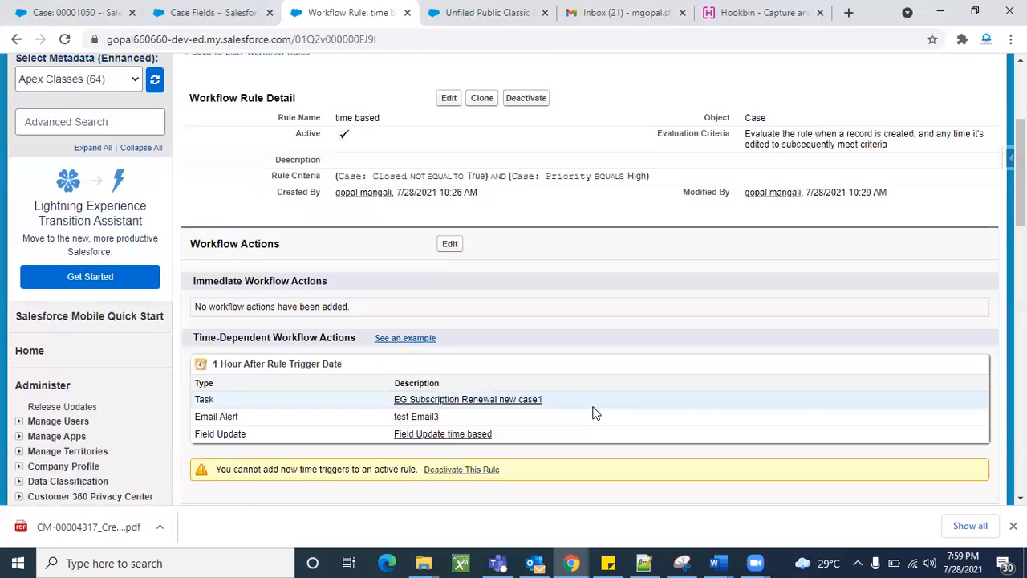
pyautogui.scroll(-1, 595, 413)
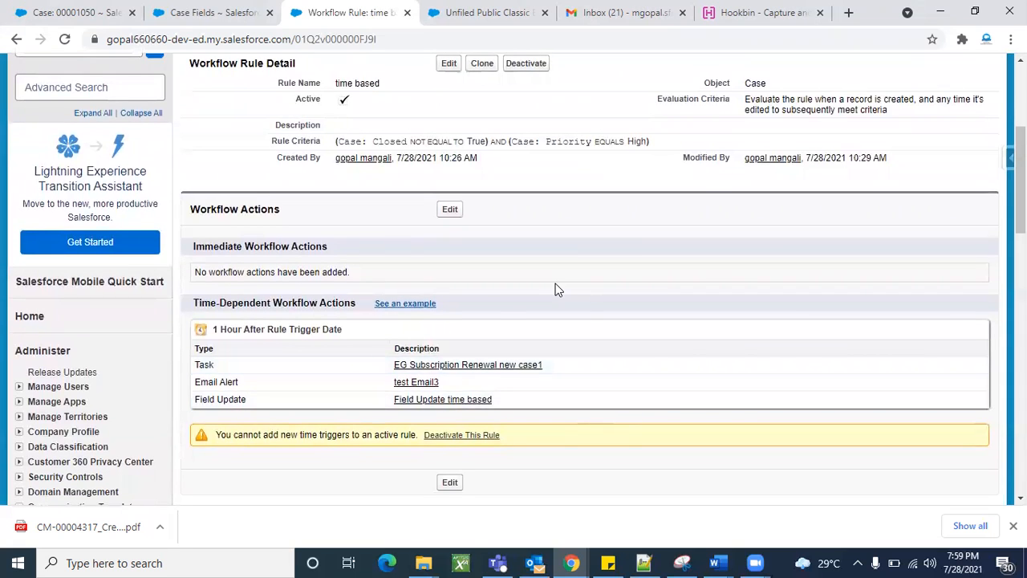
pyautogui.scroll(3, 554, 289)
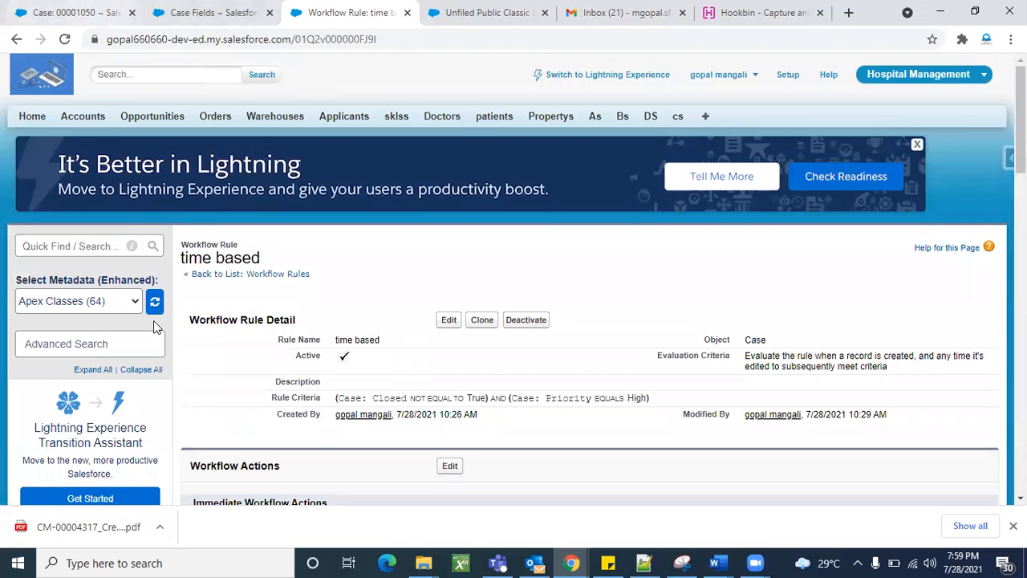
pyautogui.click(176, 9)
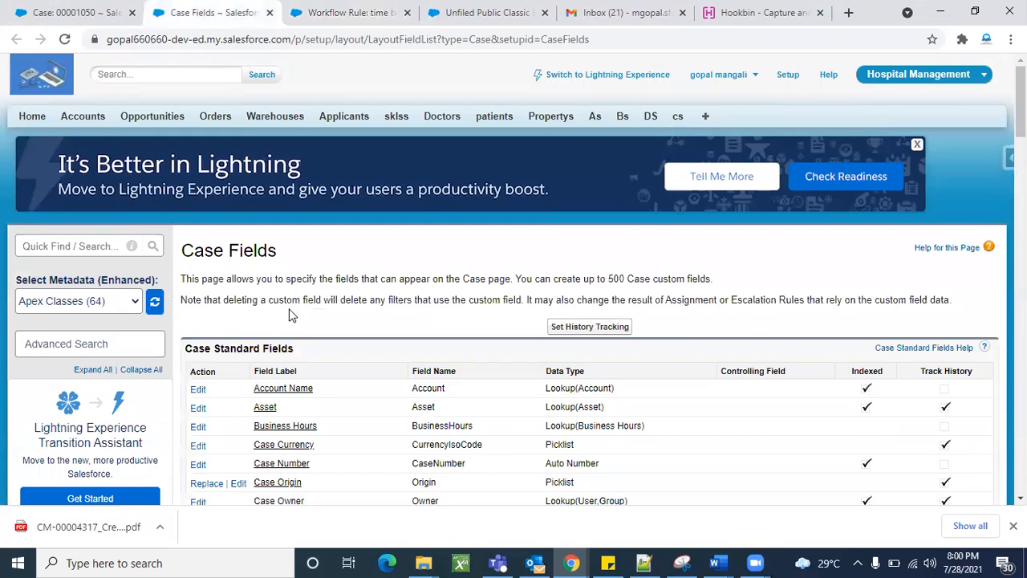
# Close the Case Fields page and duplicate the page showing the "time based" workflow rule.
pyautogui.click(269, 12)
pyautogui.click(76, 8)
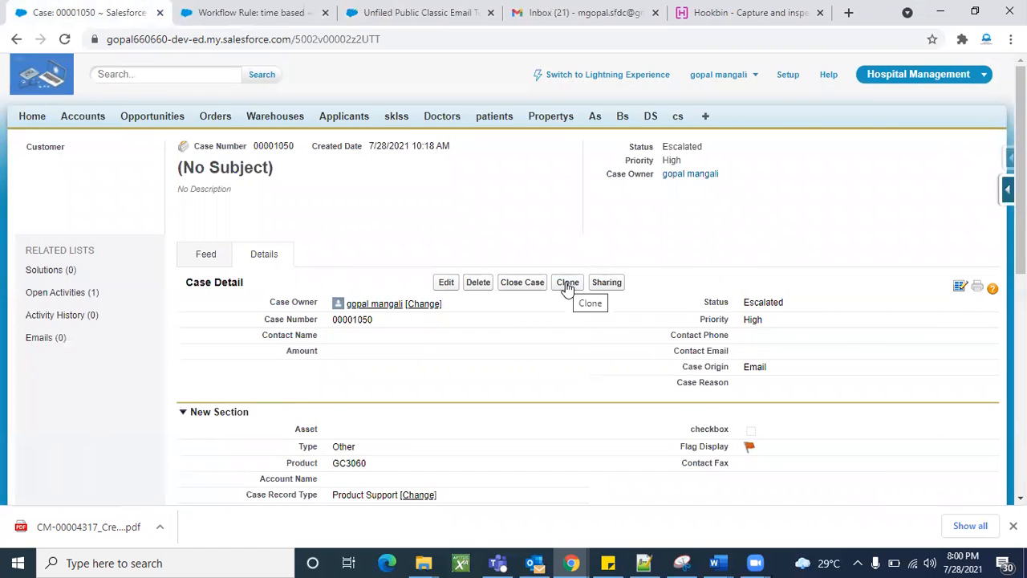
pyautogui.click(235, 8)
pyautogui.rightClick(234, 6)
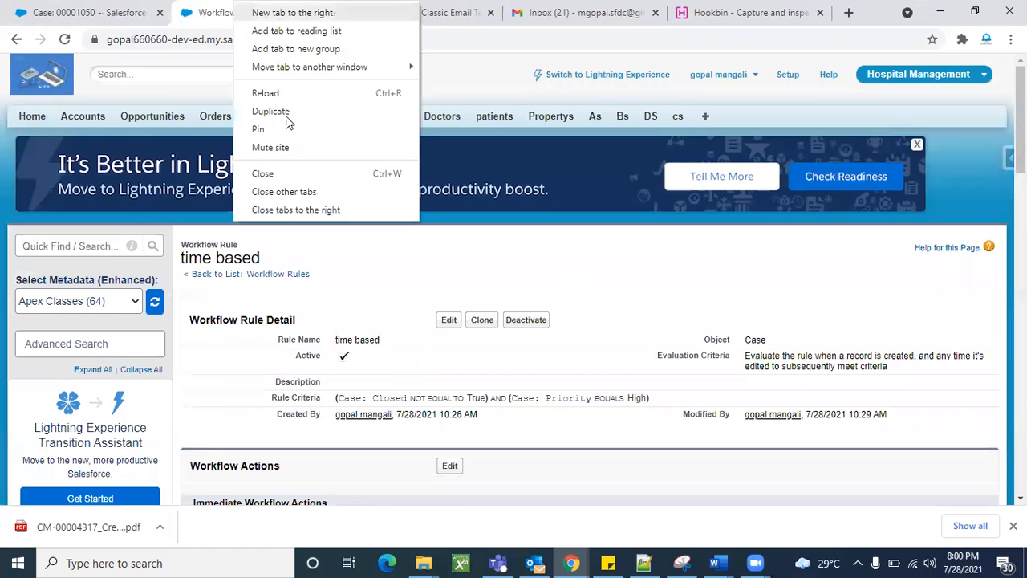
pyautogui.click(287, 114)
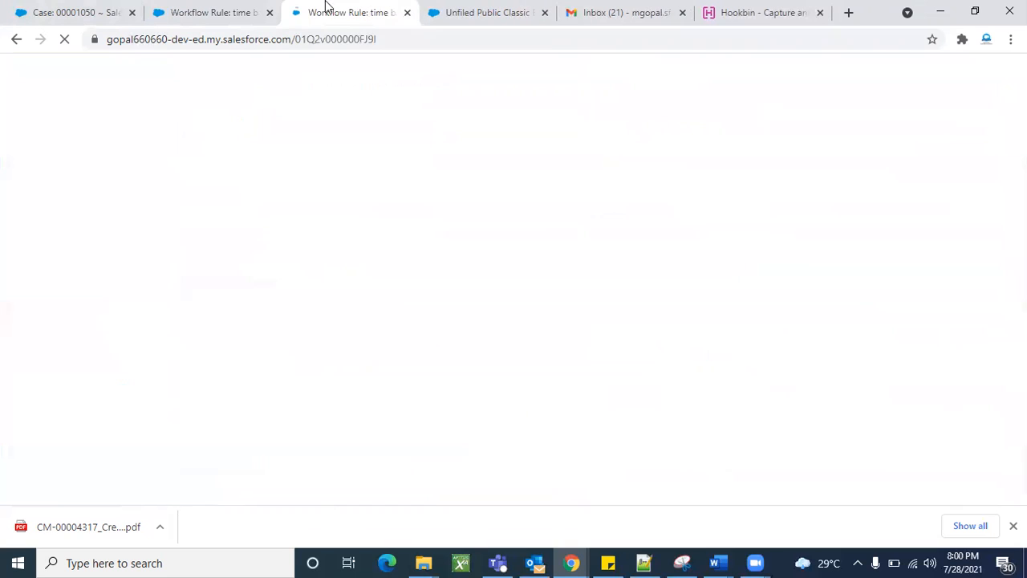
pyautogui.moveTo(321, 8); pyautogui.dragTo(230, 5)
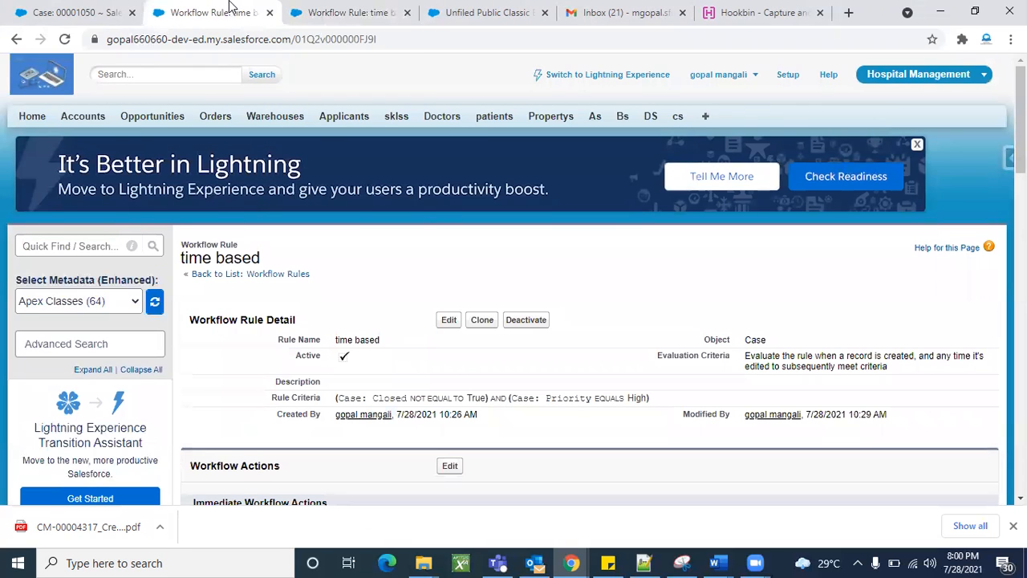
# Open the Time-Based Workflow monitoring page in one of the two copies of the rule page.
pyautogui.tripleClick(245, 259)
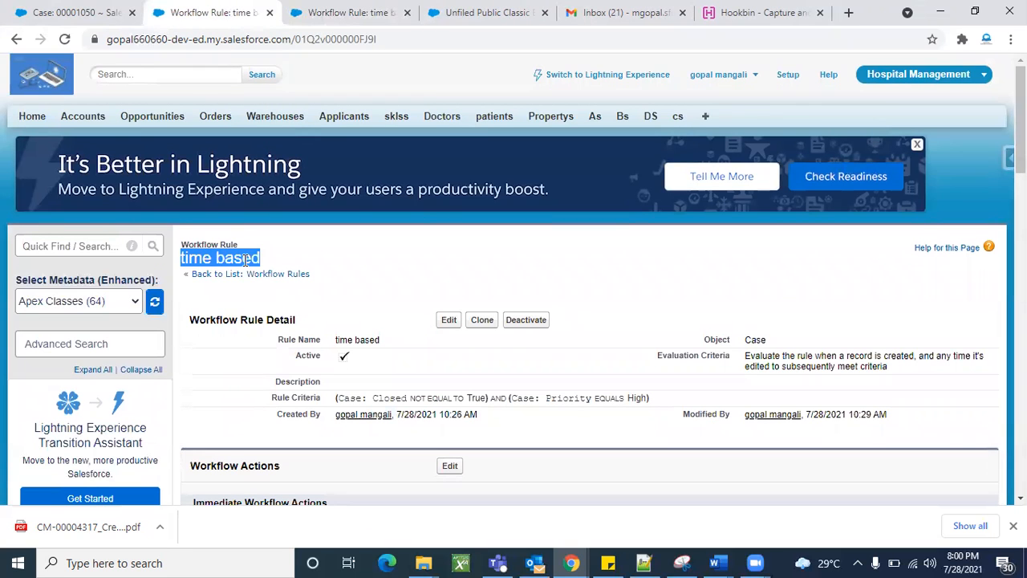
pyautogui.click(303, 274)
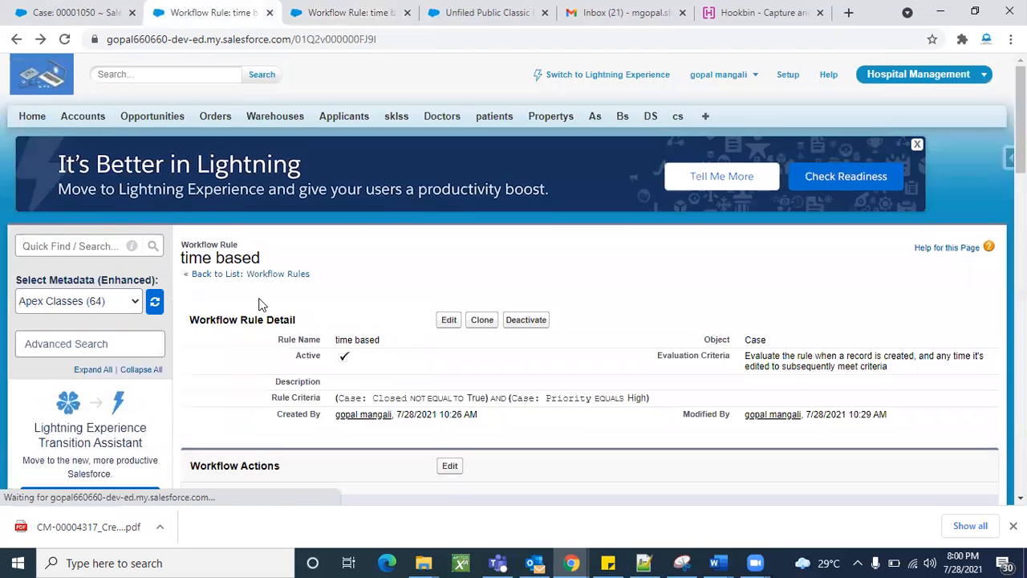
pyautogui.scroll(-15, 213, 369)
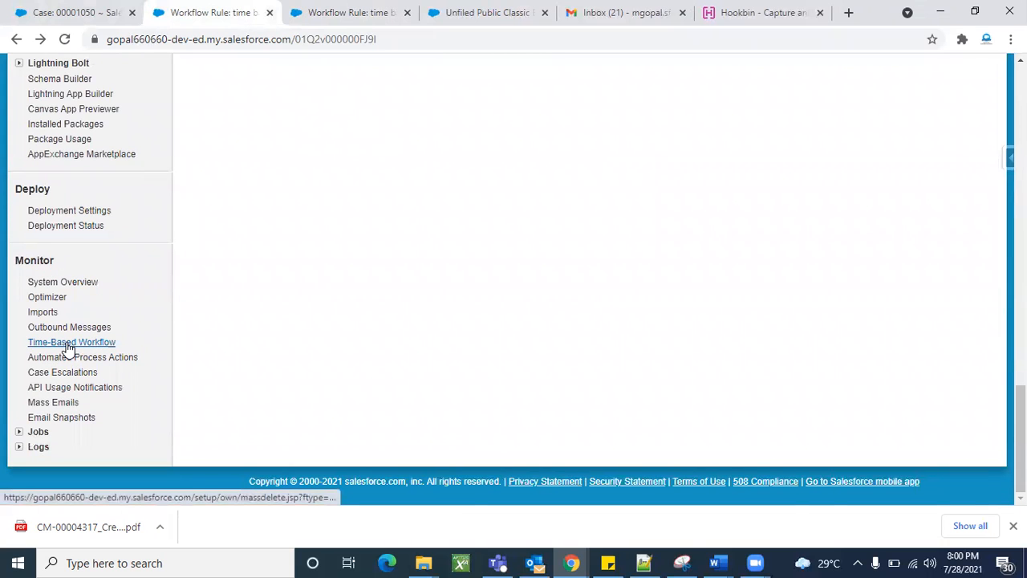
pyautogui.click(68, 346)
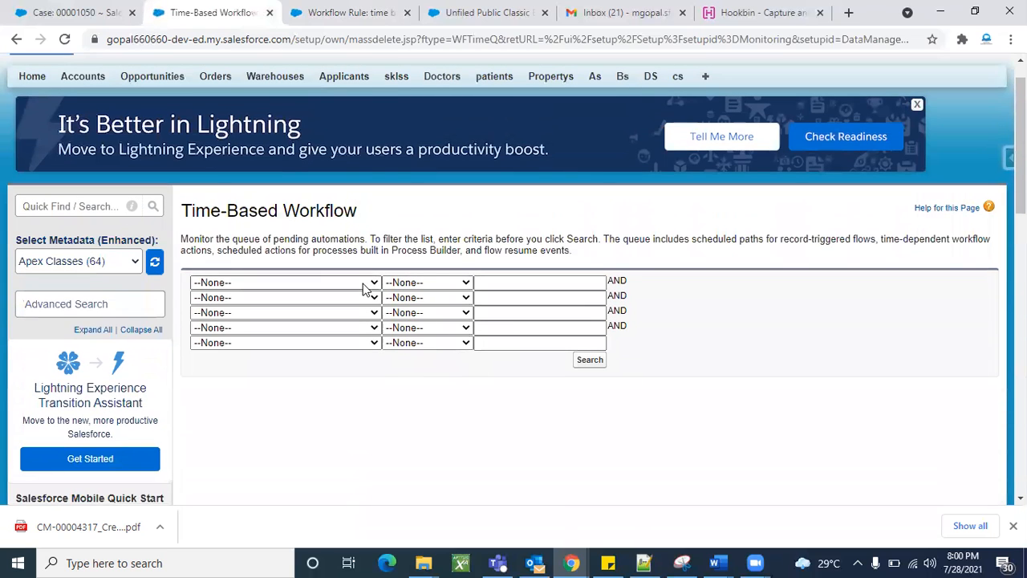
# Set the first queue filter to Workflow Rule, Flow, or Process Name with the equals operator.
pyautogui.click(362, 284)
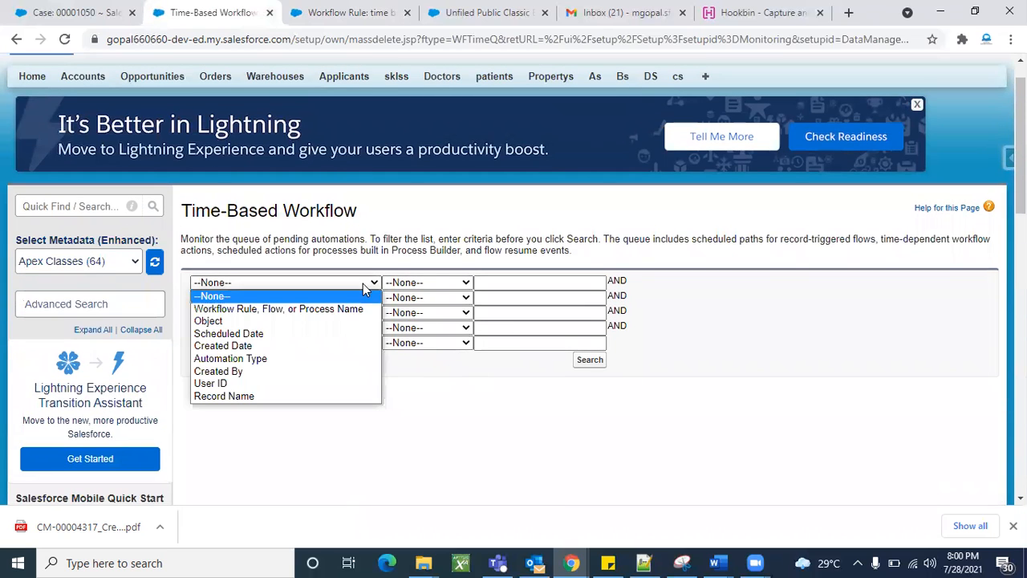
pyautogui.click(285, 310)
pyautogui.click(461, 283)
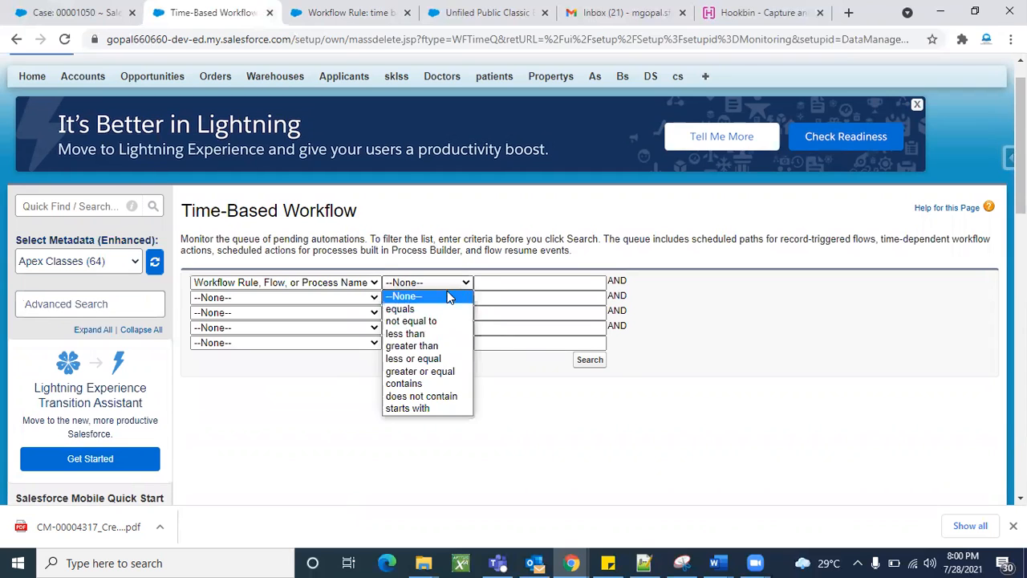
pyautogui.click(427, 310)
# Copy the rule name "time based" from the workflow rule page into the first queue filter's value.
pyautogui.click(337, 10)
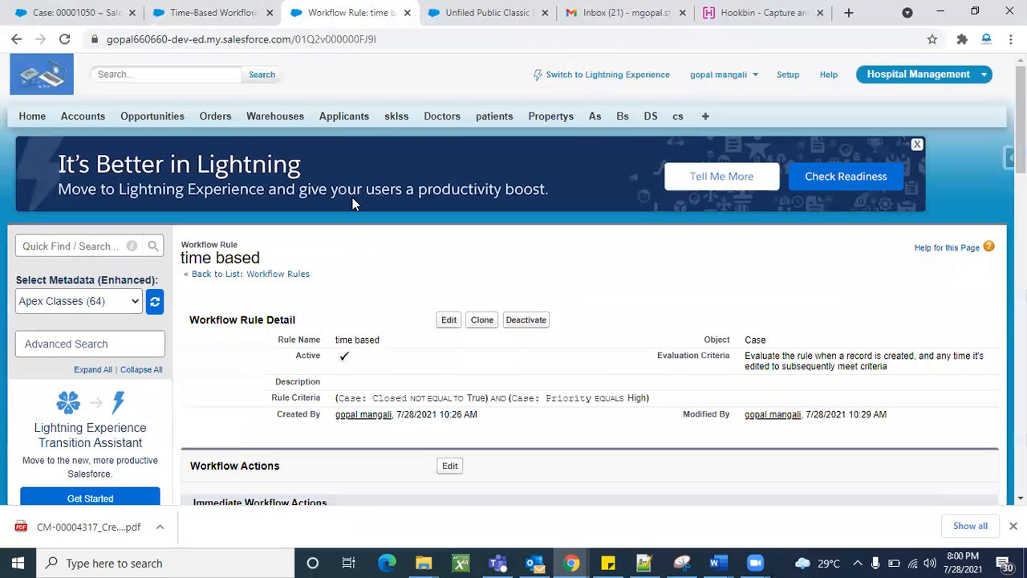
pyautogui.tripleClick(240, 262)
pyautogui.hotkey('ctrl', 'c')
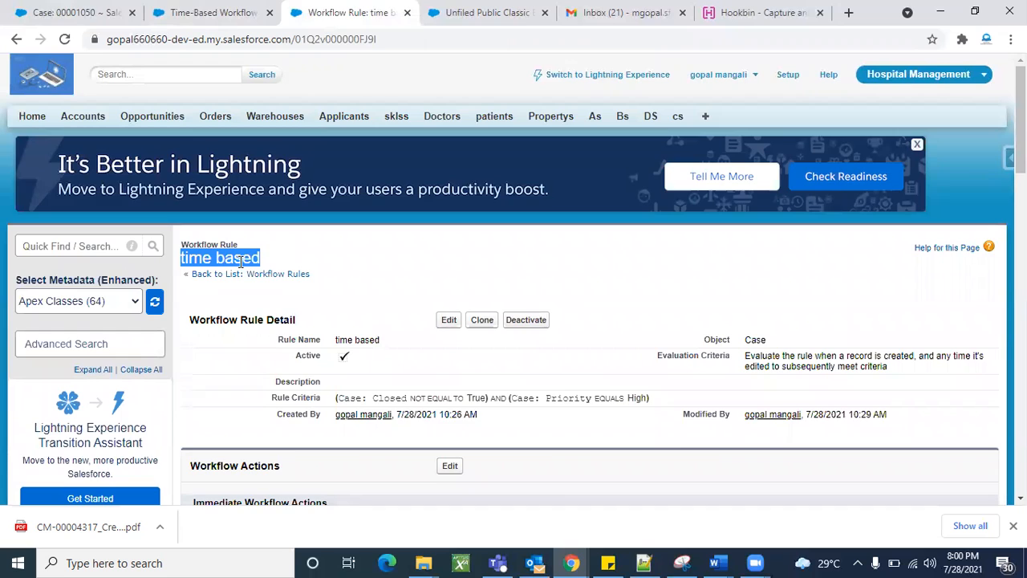
pyautogui.click(77, 12)
pyautogui.click(210, 12)
pyautogui.click(535, 284)
pyautogui.hotkey('ctrl', 'v')
# Search the queue of pending automations with the "time based" filter.
pyautogui.click(584, 366)
pyautogui.scroll(-3, 673, 373)
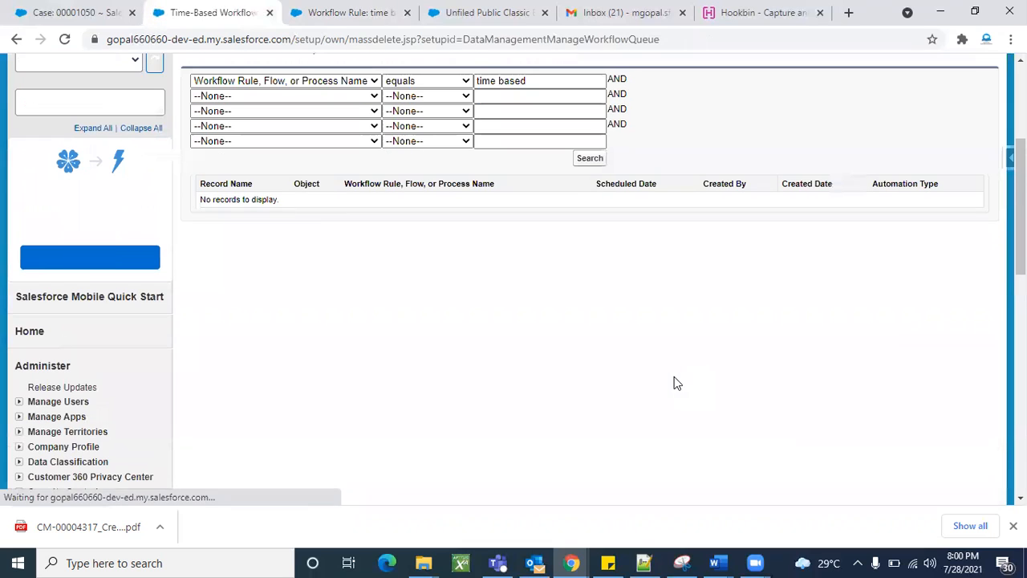
pyautogui.click(588, 159)
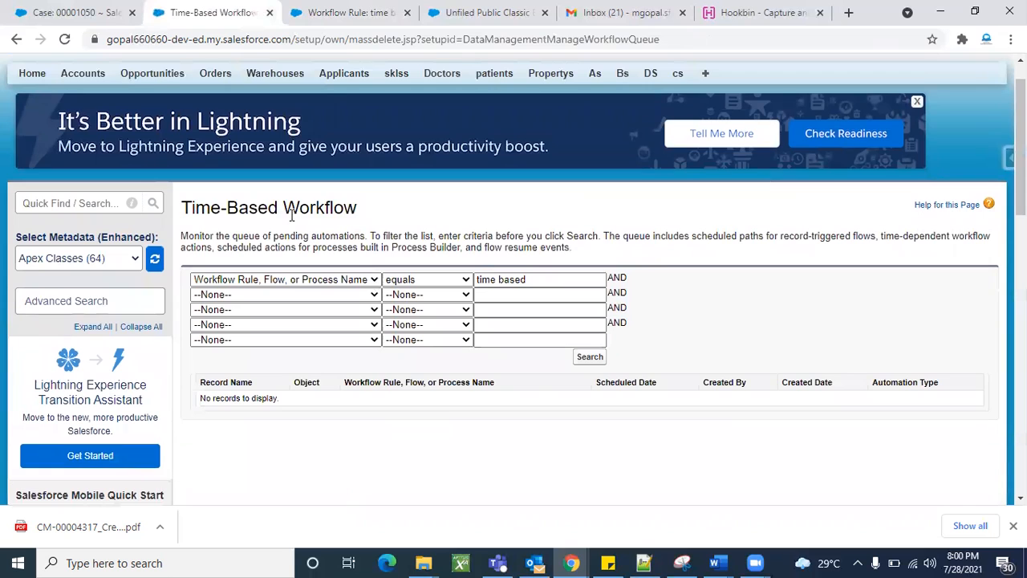
pyautogui.tripleClick(285, 208)
pyautogui.click(327, 455)
pyautogui.click(601, 360)
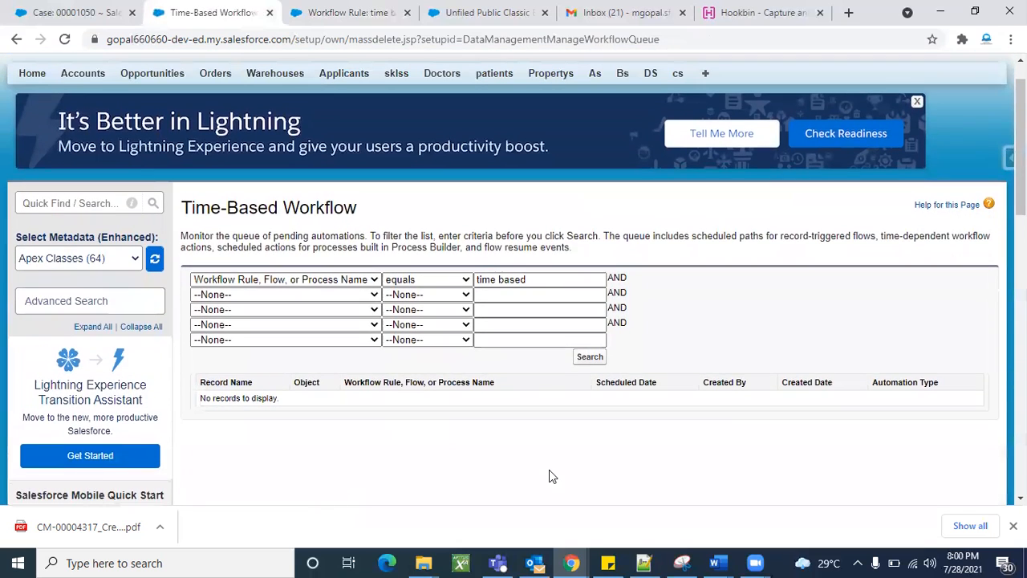
# Check the "time based" rule's criteria and time-dependent actions against the existing case's details.
pyautogui.click(341, 12)
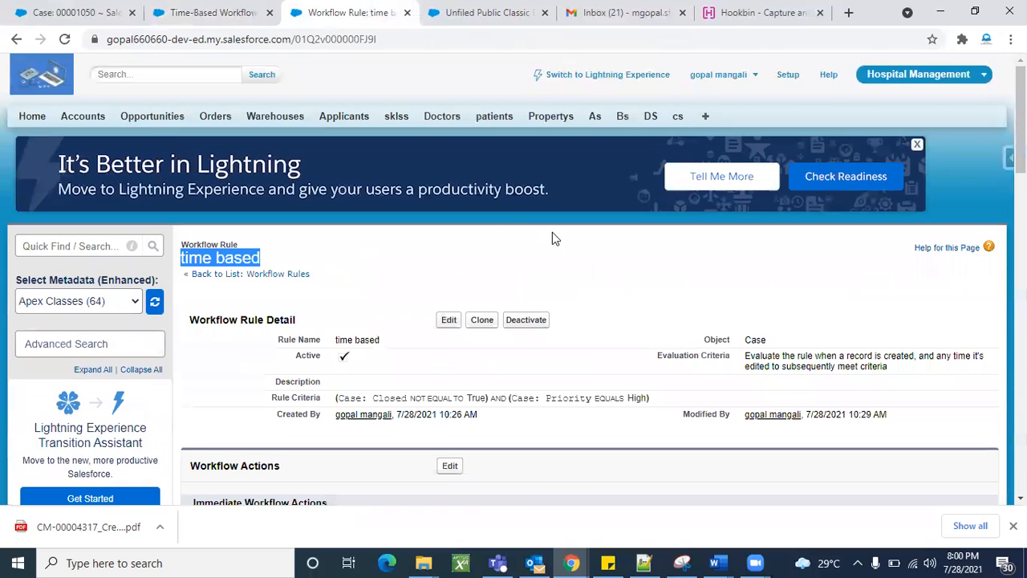
pyautogui.click(621, 273)
pyautogui.scroll(-4, 568, 393)
pyautogui.scroll(3, 568, 393)
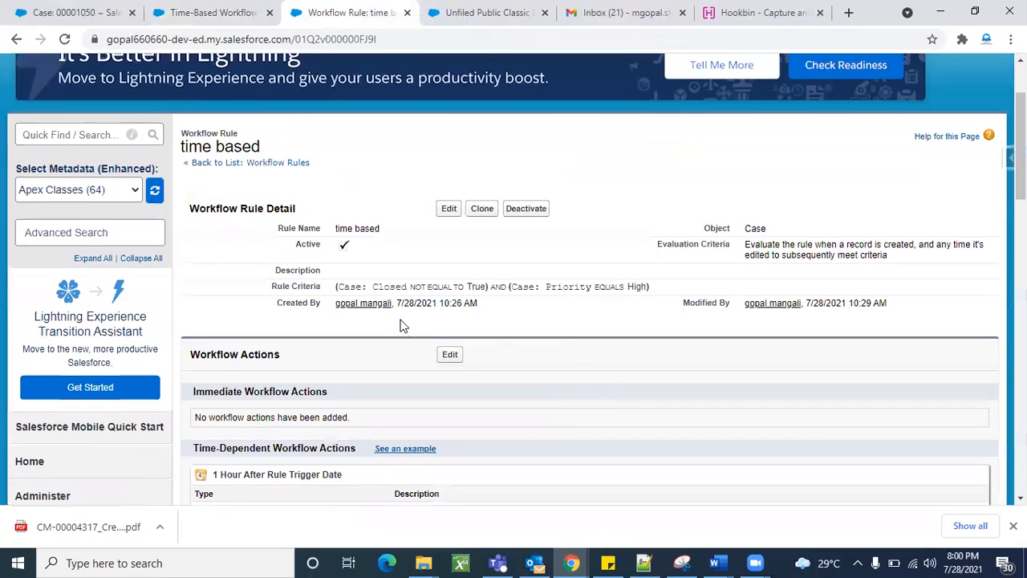
pyautogui.scroll(1, 596, 395)
pyautogui.scroll(-1, 596, 394)
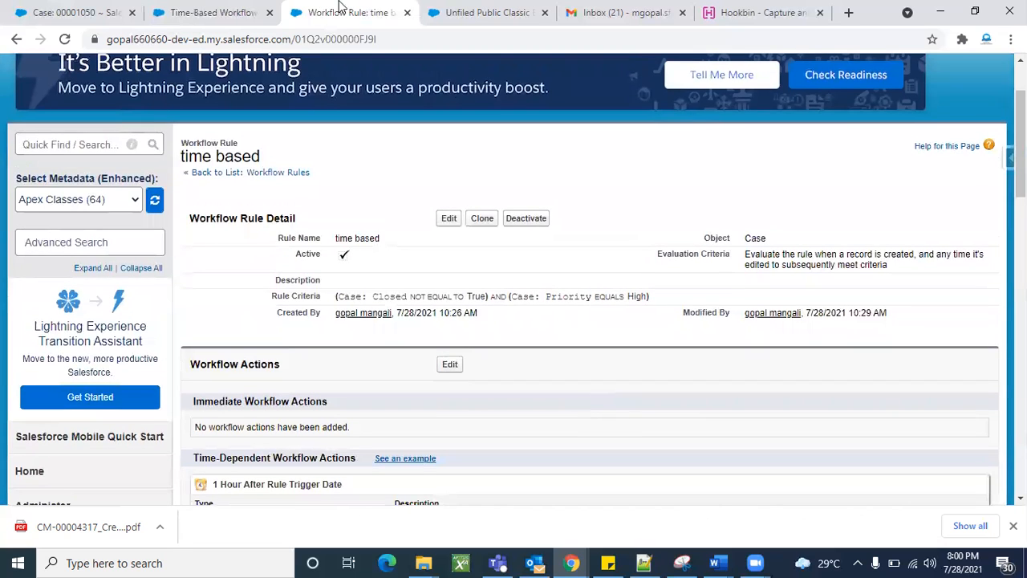
pyautogui.click(81, 12)
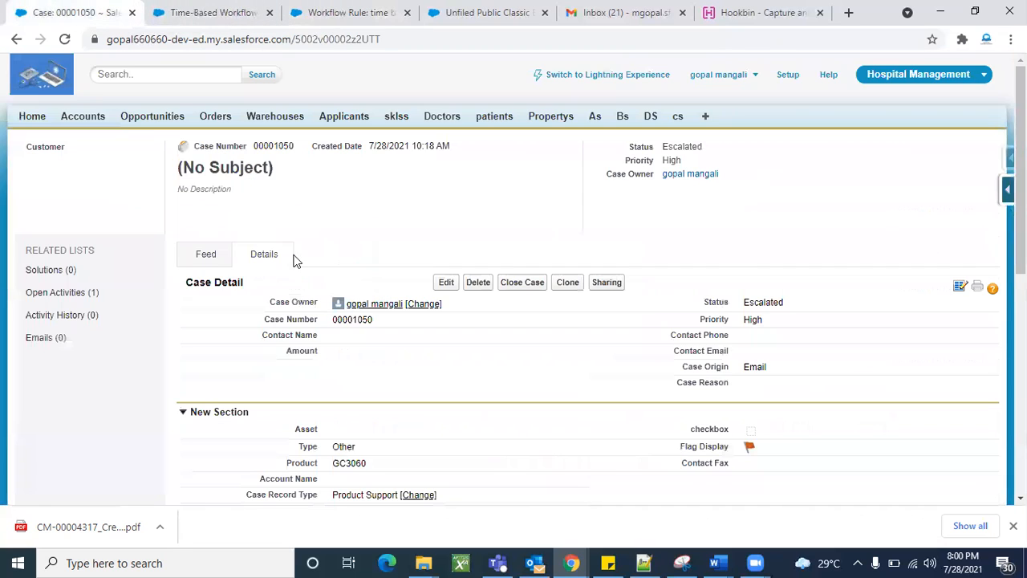
# Reload the Time-Based Workflow page and resubmit its search to recheck the pending automations.
pyautogui.click(215, 8)
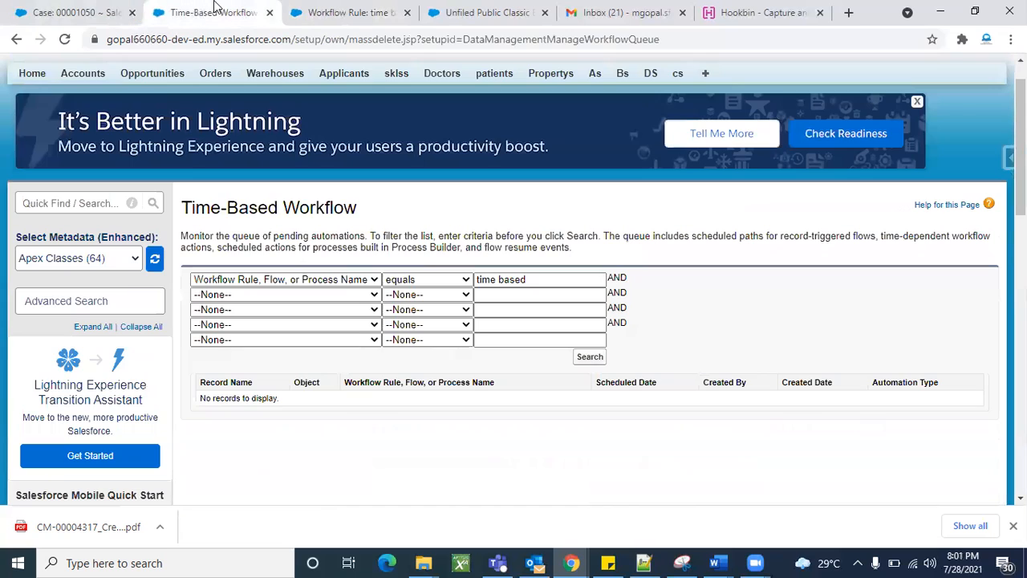
pyautogui.click(66, 39)
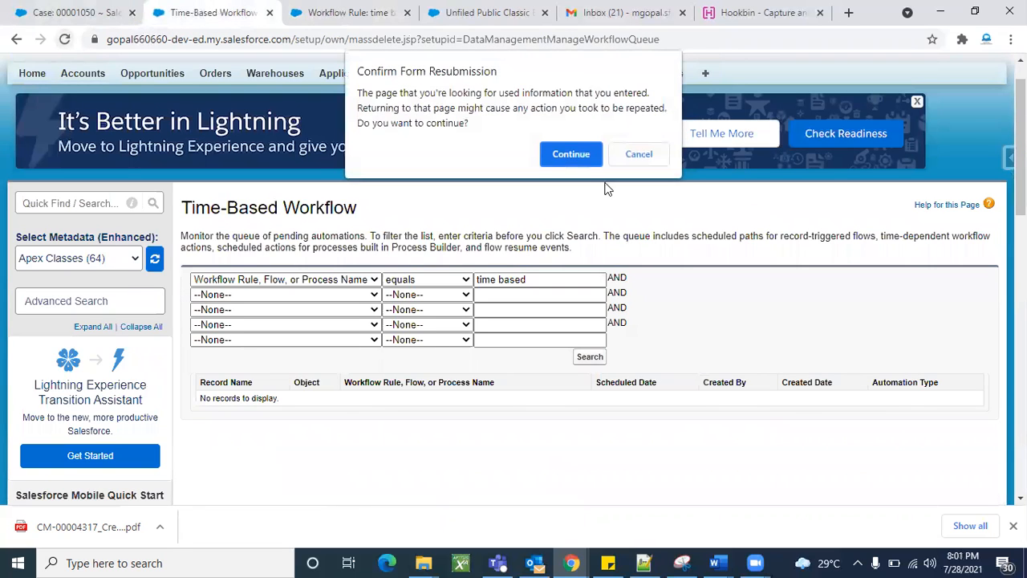
pyautogui.click(570, 154)
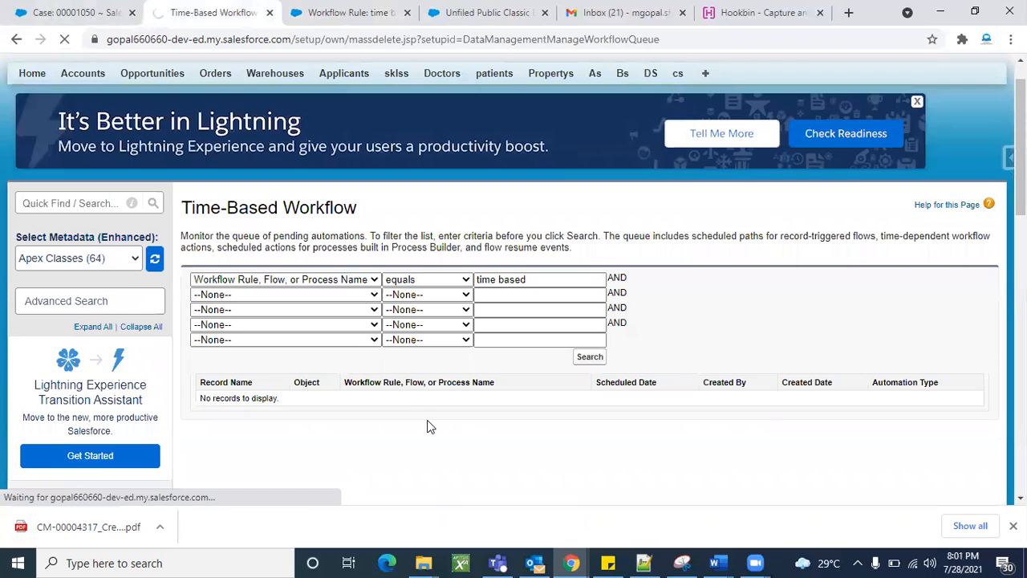
pyautogui.scroll(-1, 482, 442)
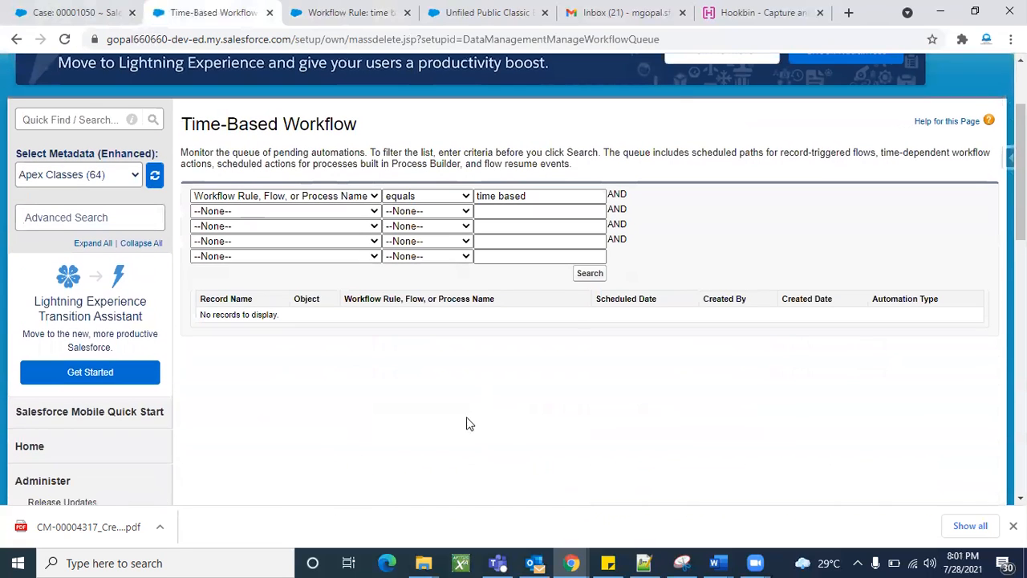
pyautogui.scroll(1, 394, 405)
# Clone the existing escalated case with the priority set to Medium and save the new case.
pyautogui.click(93, 6)
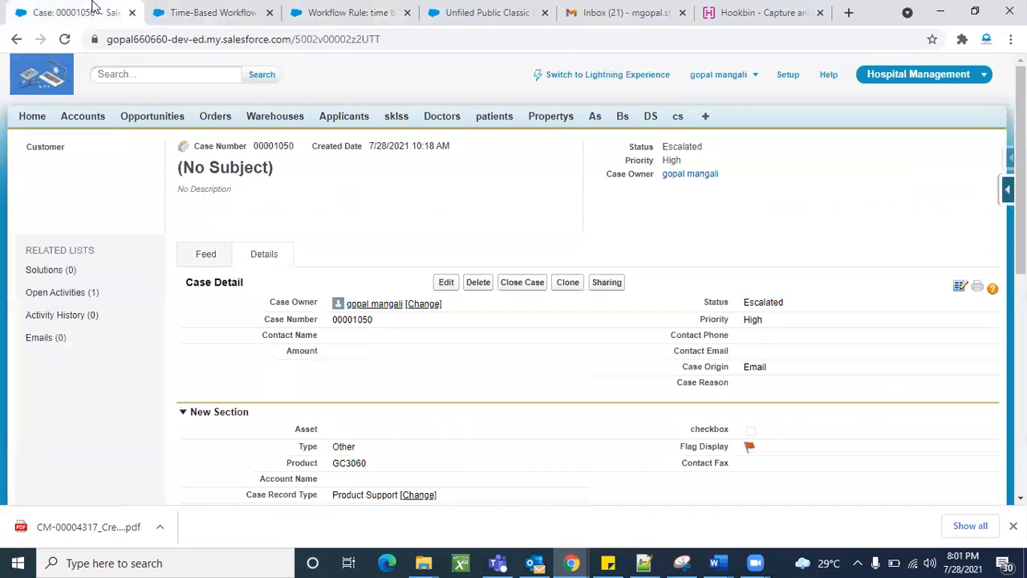
pyautogui.click(576, 287)
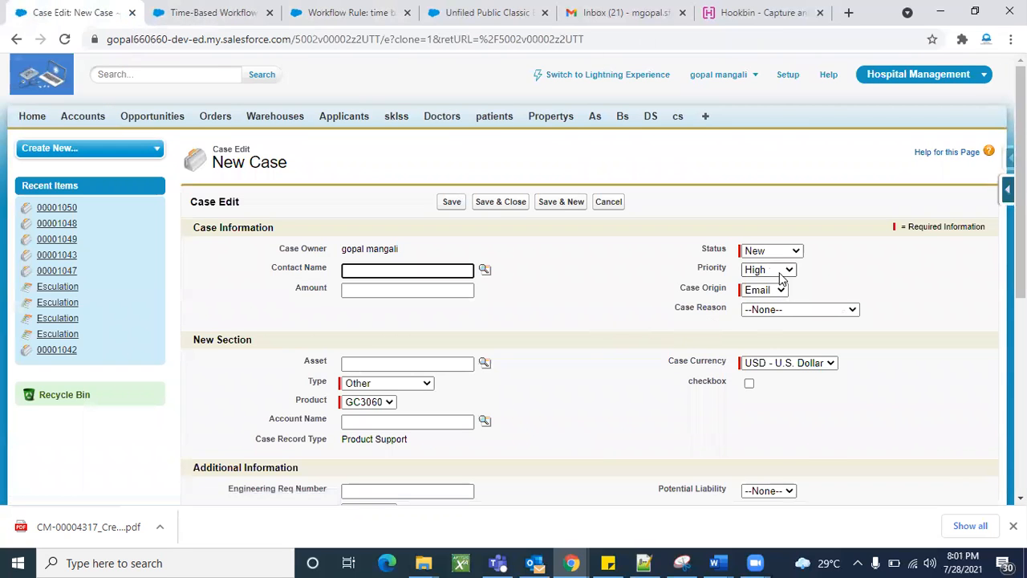
pyautogui.click(782, 273)
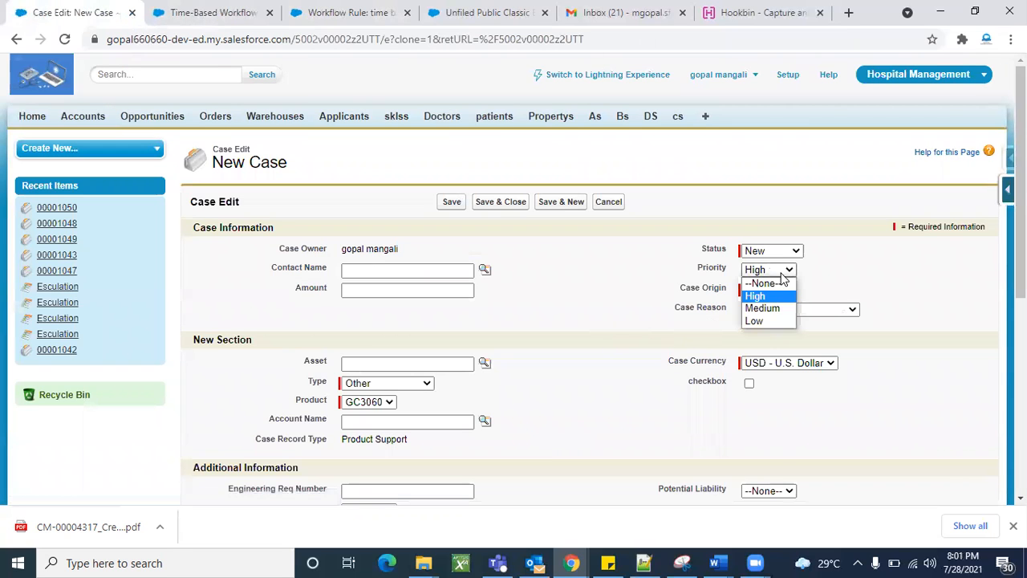
pyautogui.click(779, 310)
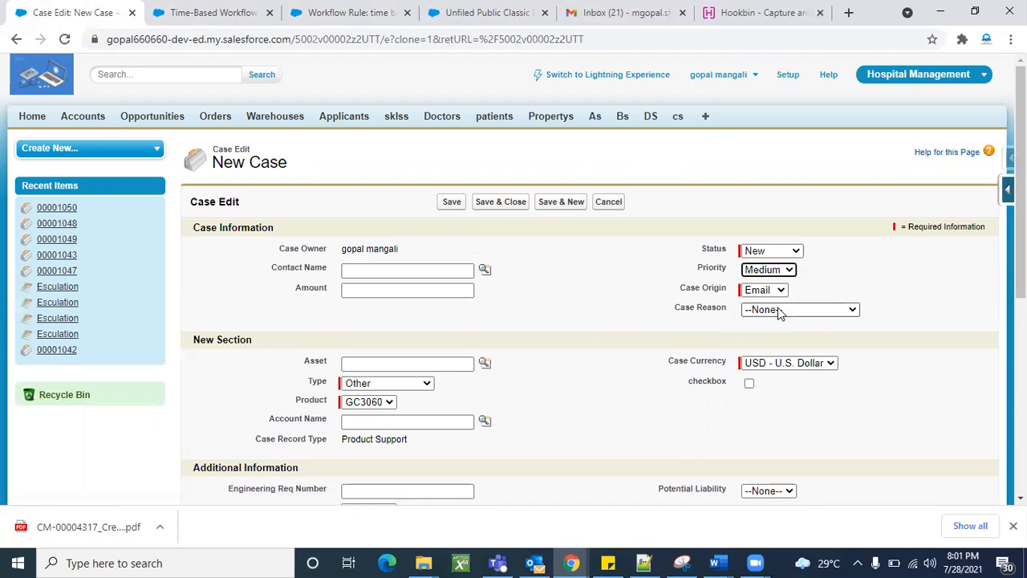
pyautogui.click(451, 204)
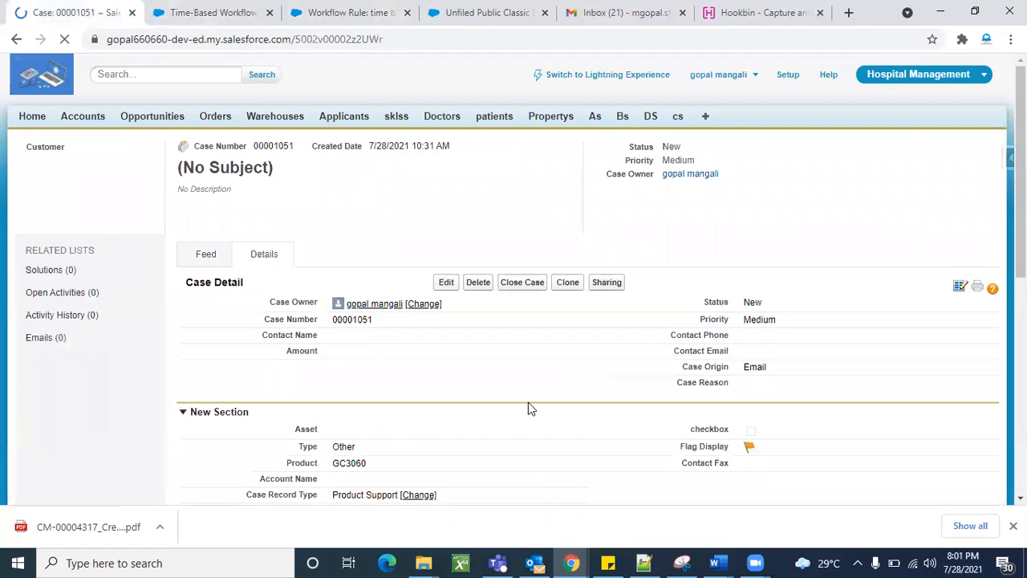
# Check the Medium-priority case's related lists and search the time-based workflow queue for pending actions.
pyautogui.scroll(-2, 528, 402)
pyautogui.scroll(-5, 504, 390)
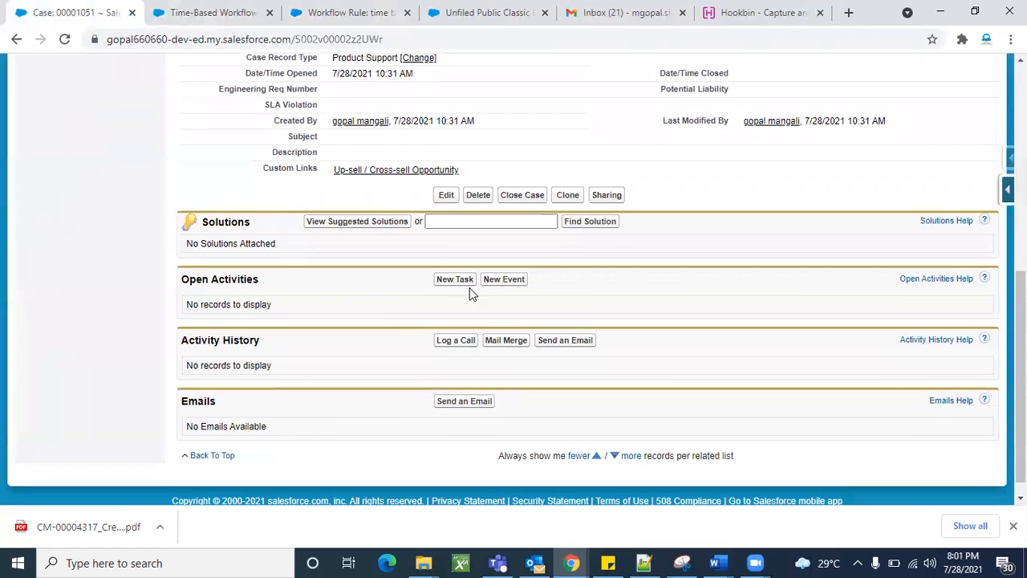
pyautogui.scroll(6, 470, 291)
pyautogui.click(244, 6)
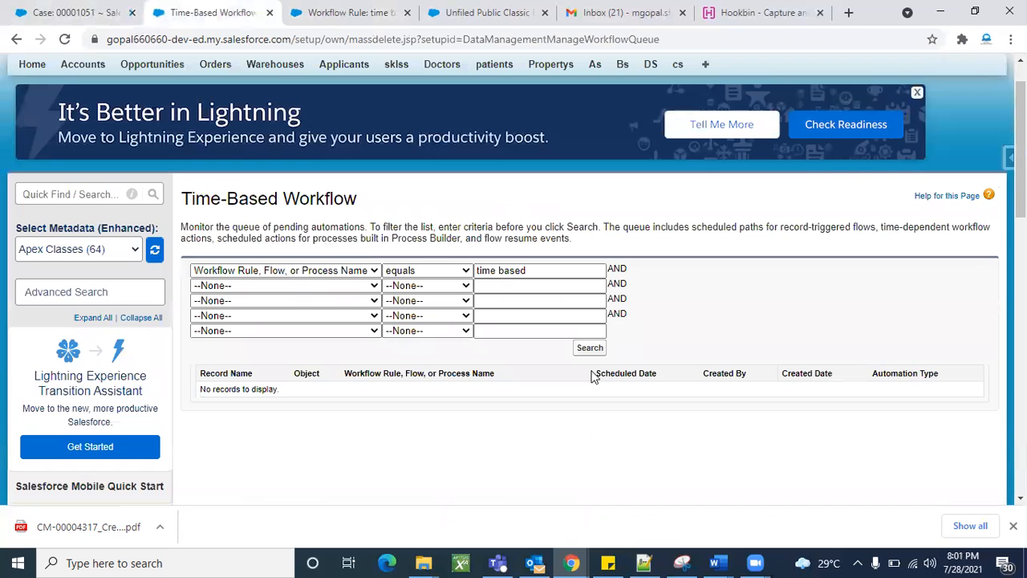
pyautogui.click(576, 351)
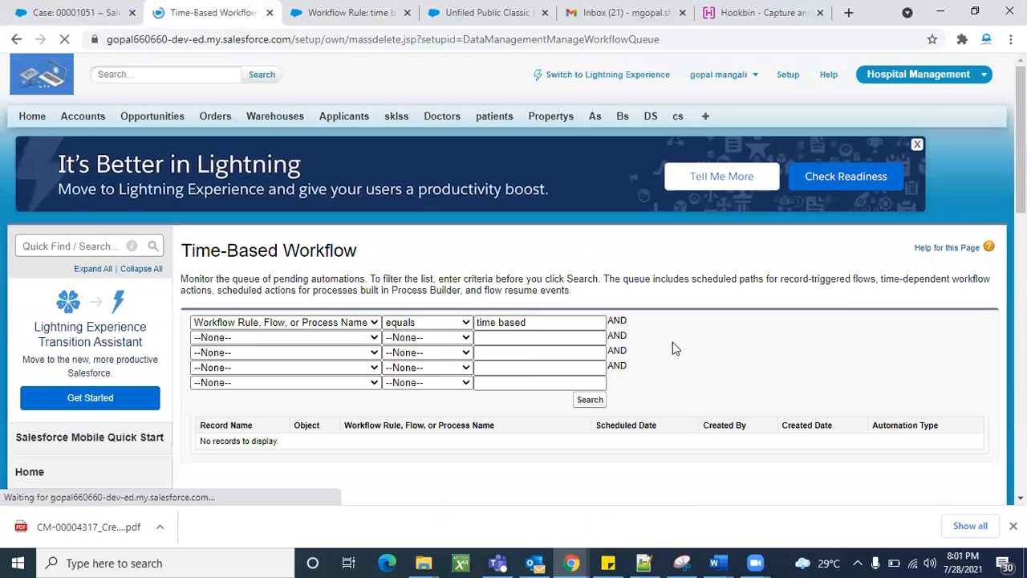
pyautogui.scroll(-3, 518, 456)
pyautogui.scroll(1, 361, 427)
# Clone the Medium-priority case with the priority set to High and save the new case.
pyautogui.click(99, 8)
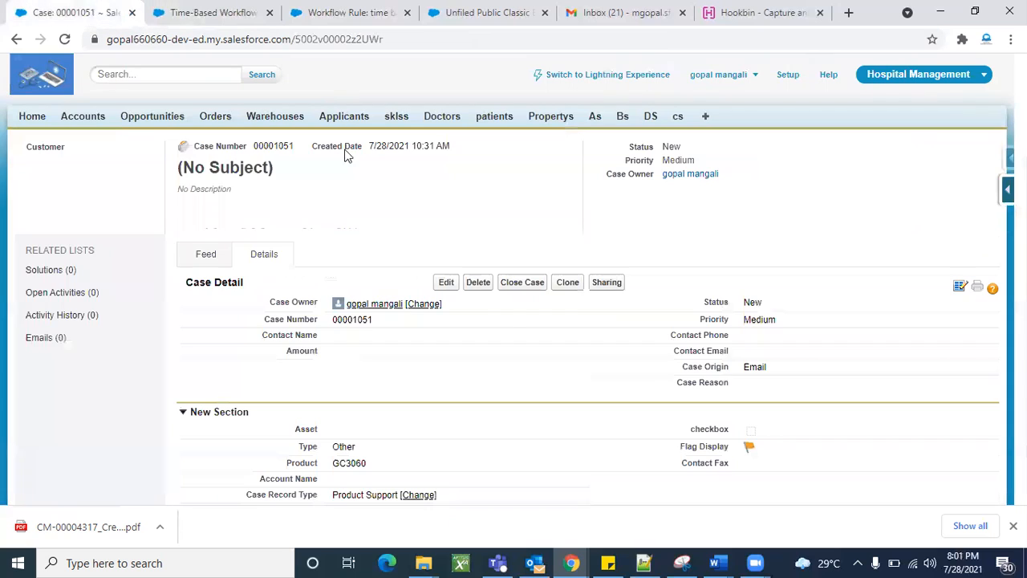
pyautogui.click(562, 283)
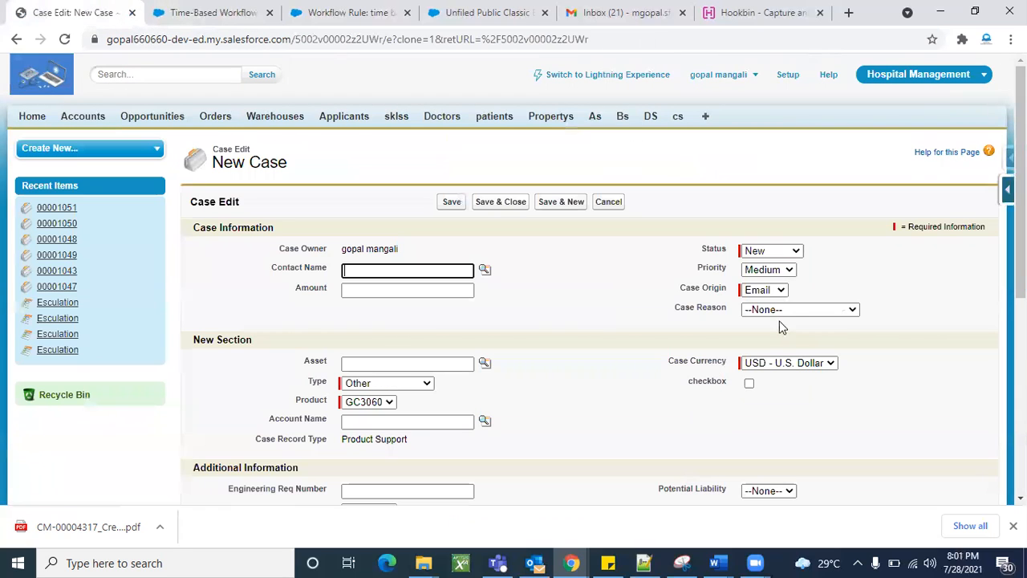
pyautogui.click(767, 270)
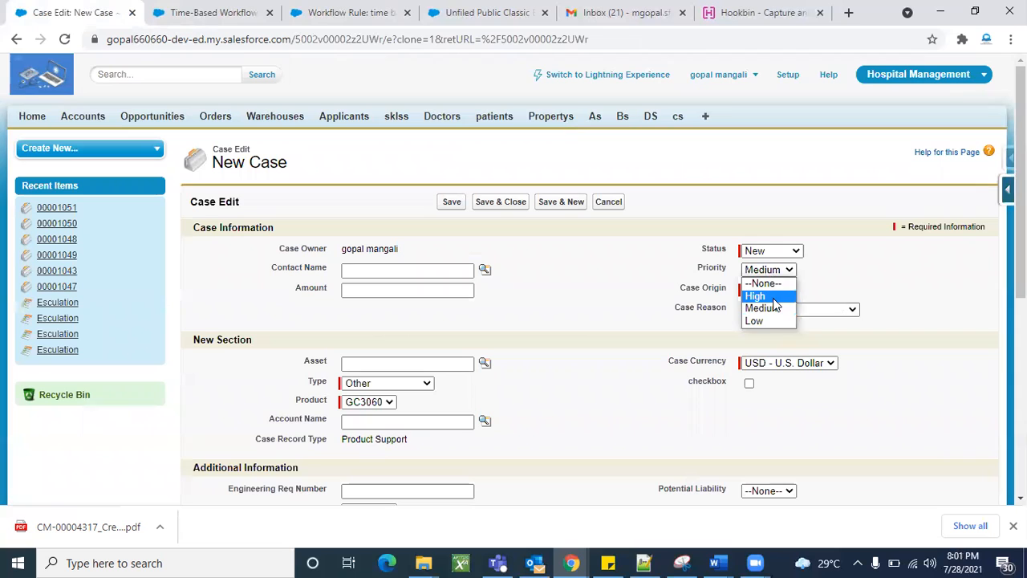
pyautogui.click(757, 294)
pyautogui.click(451, 203)
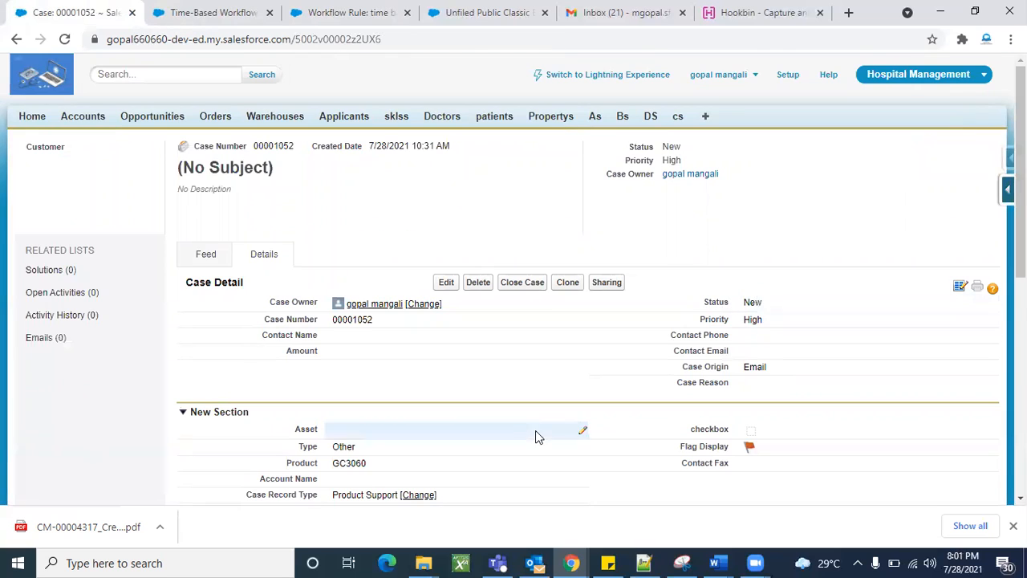
# Check the new High-priority case's related lists, then switch to Gmail and refresh the inbox to look for an alert email.
pyautogui.scroll(-10, 535, 430)
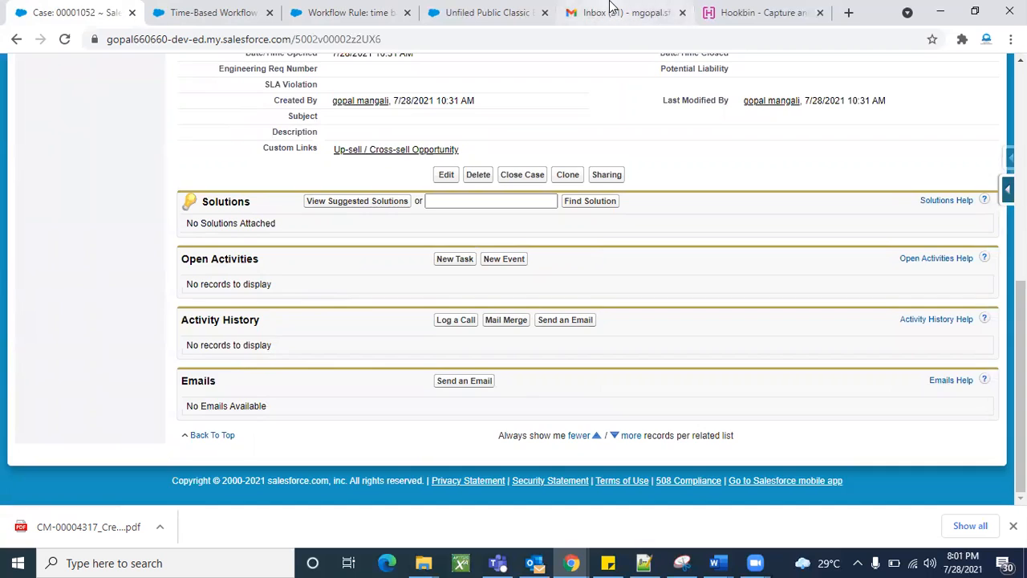
pyautogui.click(607, 12)
pyautogui.click(258, 120)
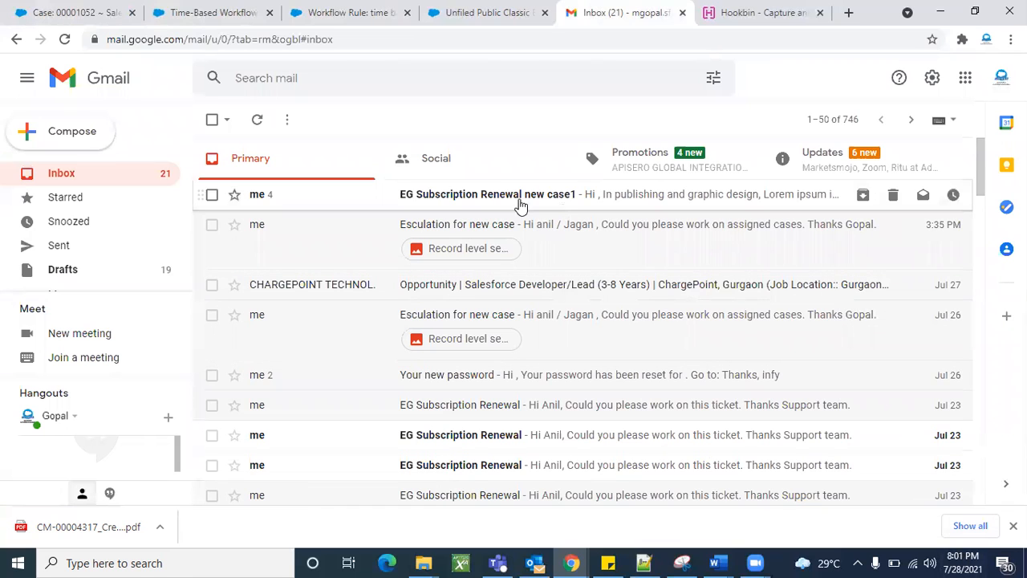
# Verify the workflow rule's name and search the Time-Based Workflow queue for pending actions of the "time based" rule.
pyautogui.click(85, 10)
pyautogui.click(210, 12)
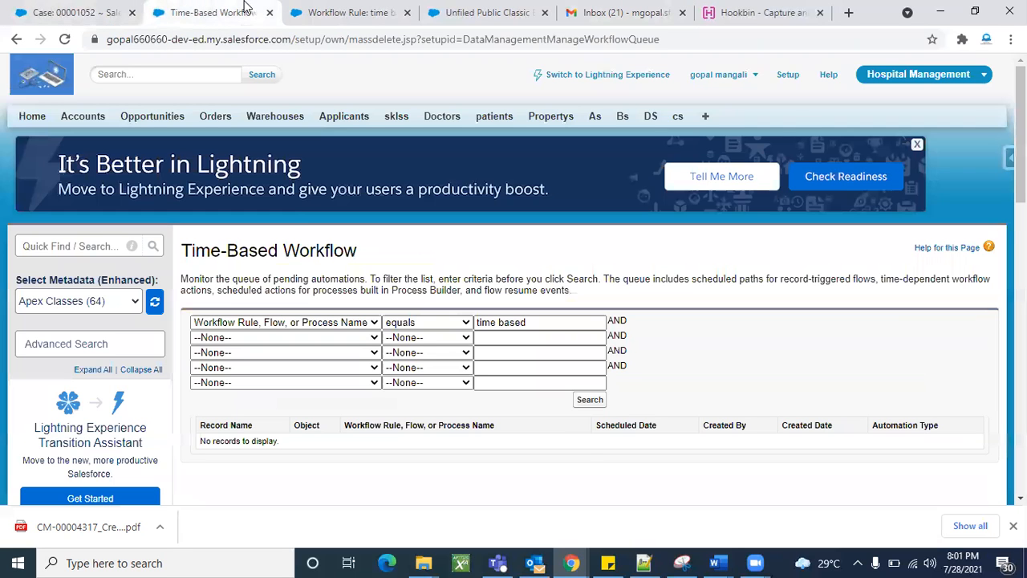
pyautogui.scroll(-1, 559, 449)
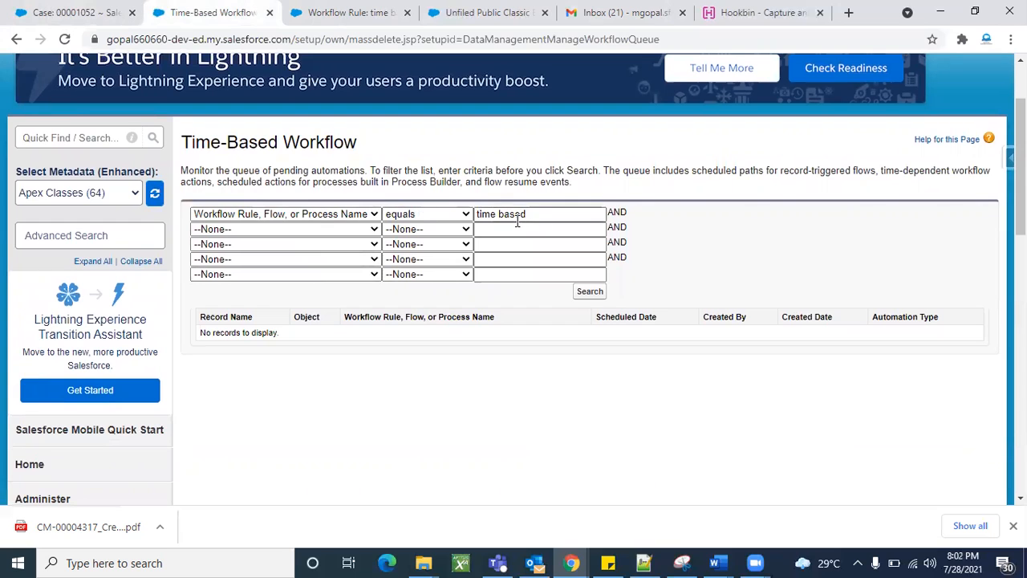
pyautogui.click(382, 8)
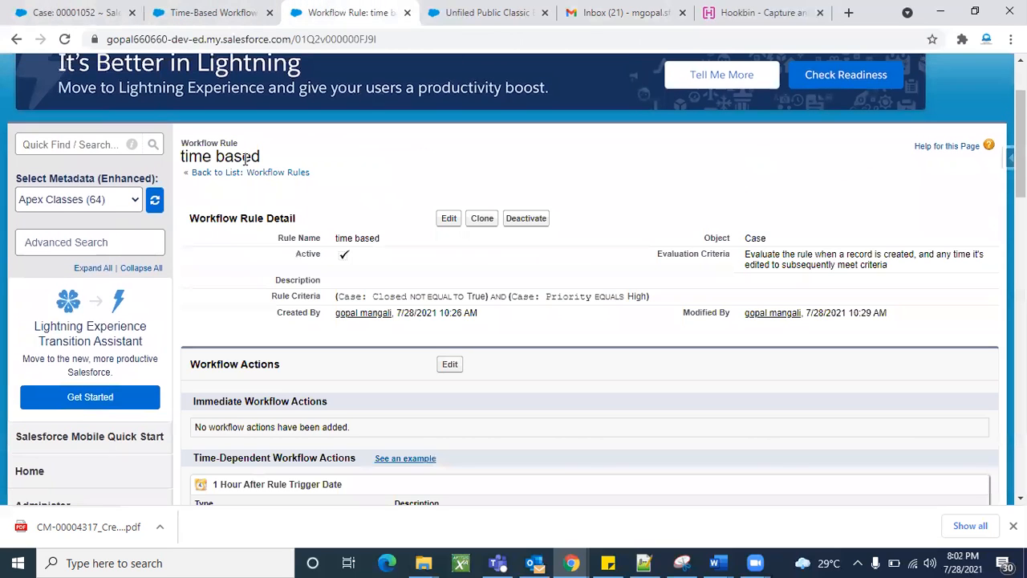
pyautogui.click(207, 12)
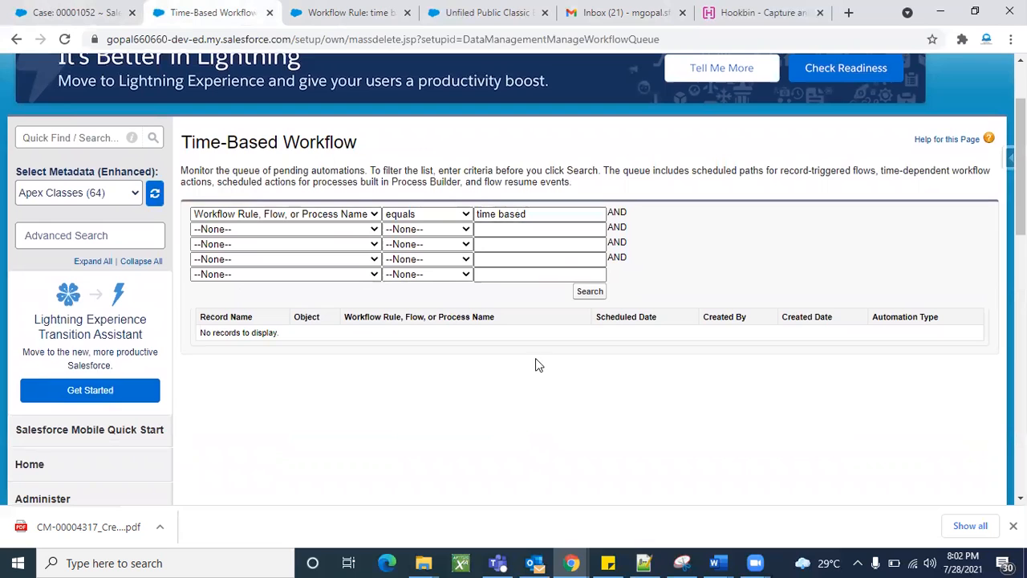
pyautogui.click(591, 292)
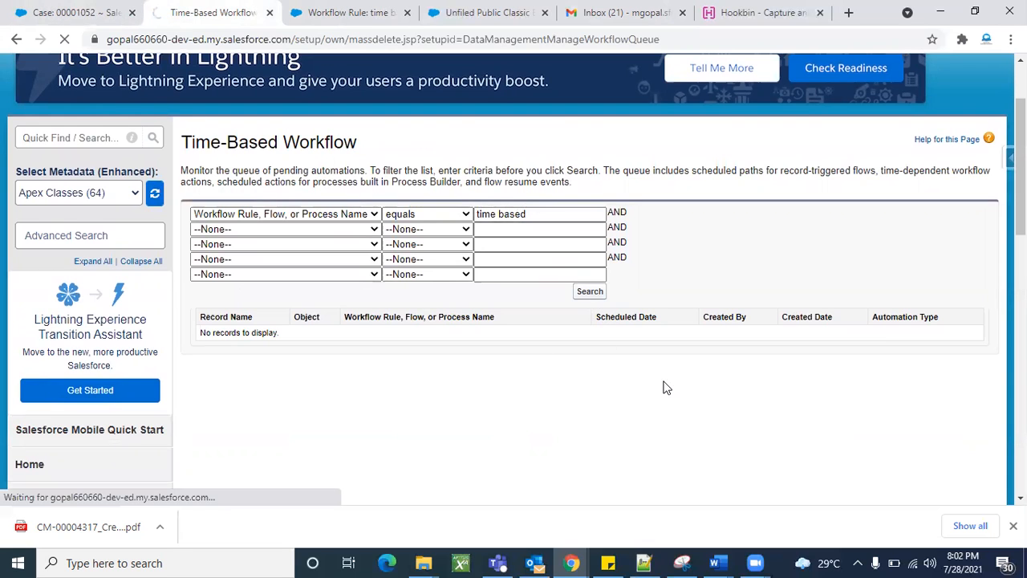
pyautogui.scroll(-2, 783, 428)
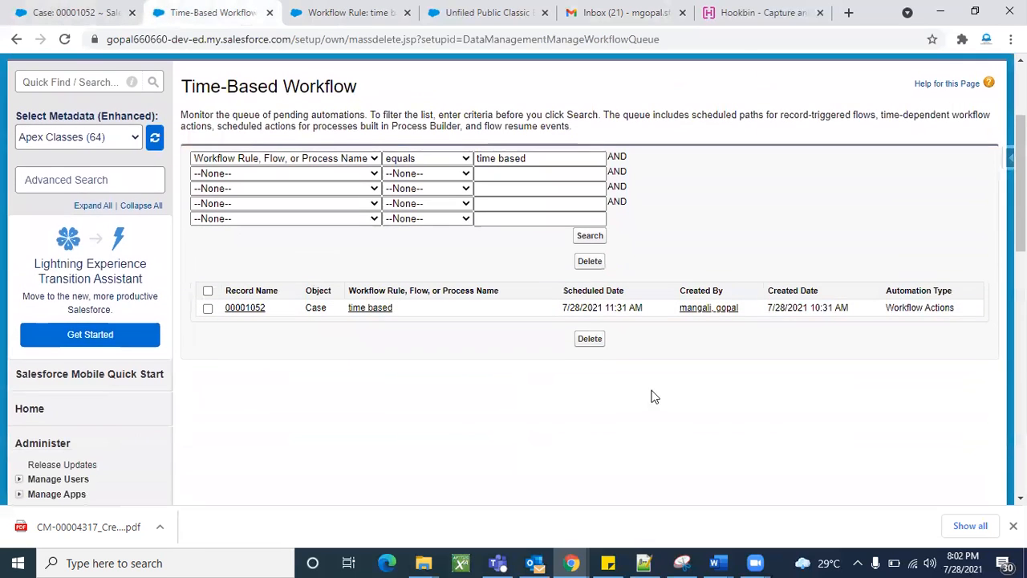
# Compare the queued record with the High-priority case's number and examine its scheduled date in the Time-Based Workflow queue.
pyautogui.click(259, 314)
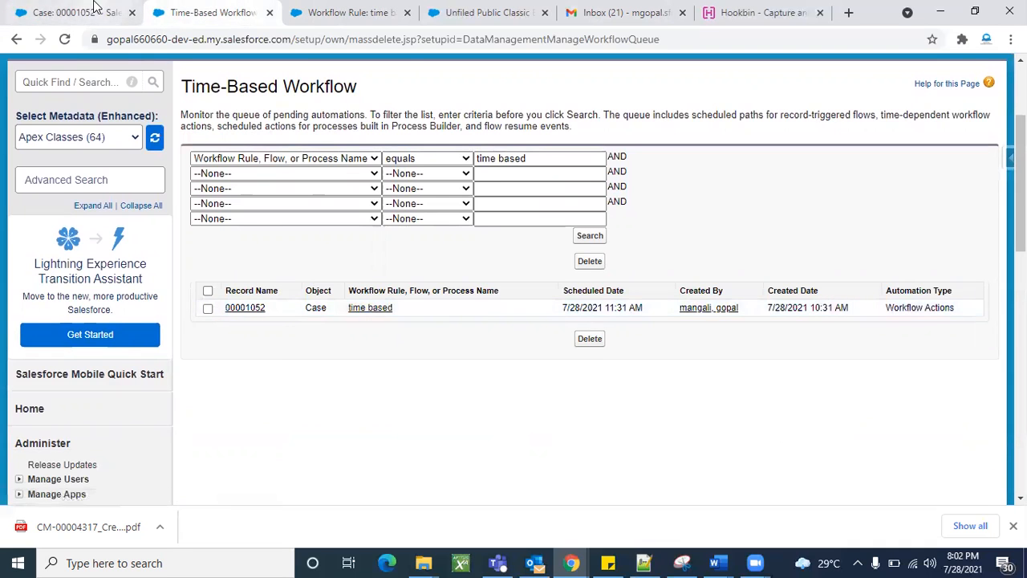
pyautogui.doubleClick(289, 147)
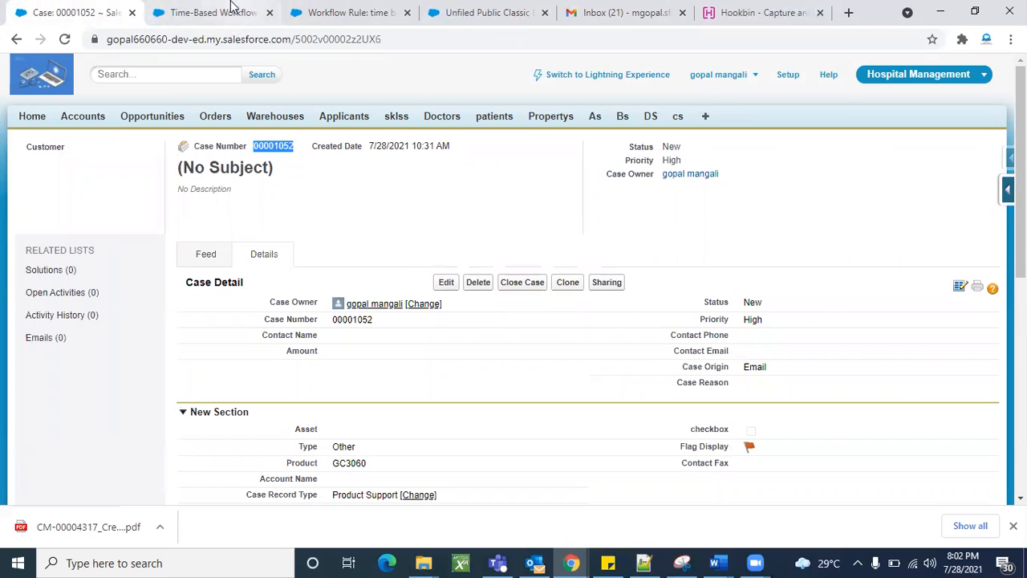
pyautogui.click(231, 10)
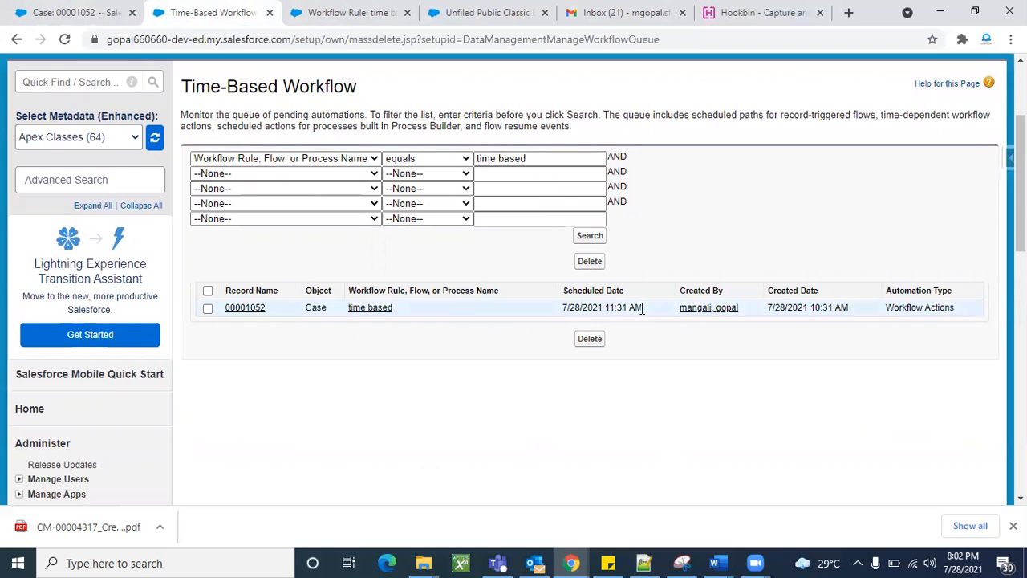
pyautogui.scroll(-1, 704, 397)
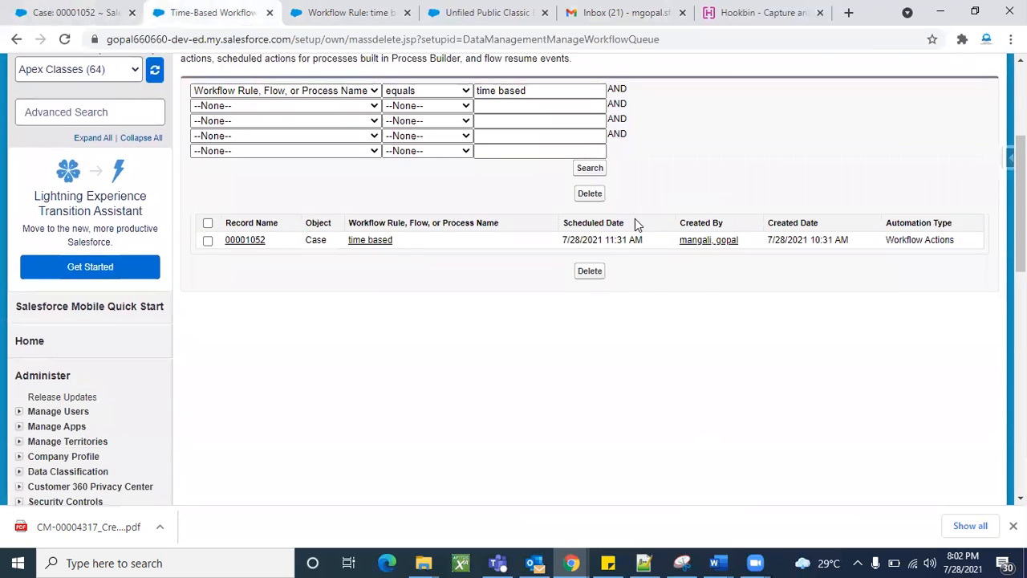
pyautogui.scroll(2, 701, 321)
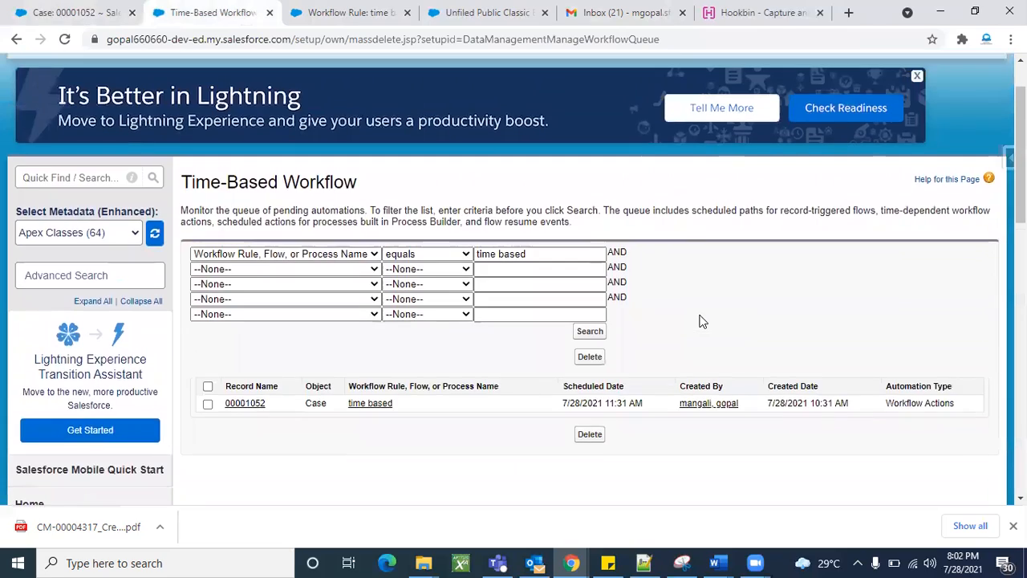
pyautogui.scroll(1, 729, 314)
pyautogui.scroll(-1, 730, 314)
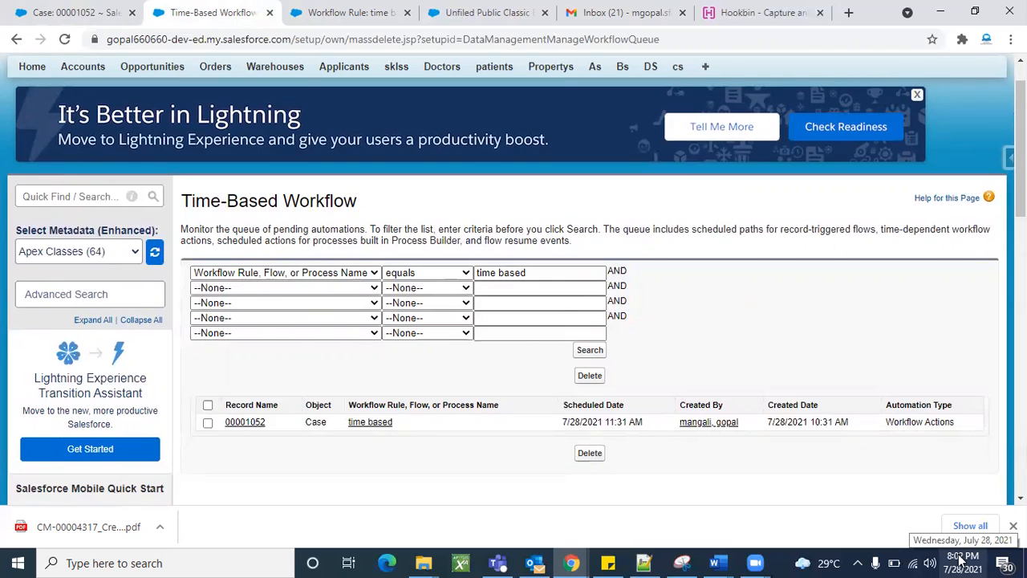
pyautogui.scroll(-1, 798, 470)
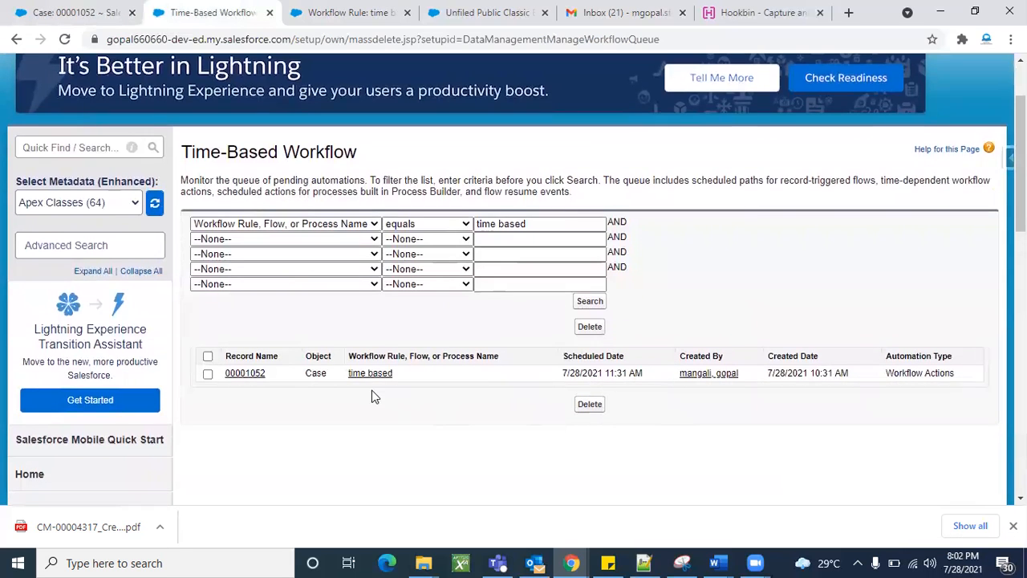
pyautogui.scroll(1, 351, 460)
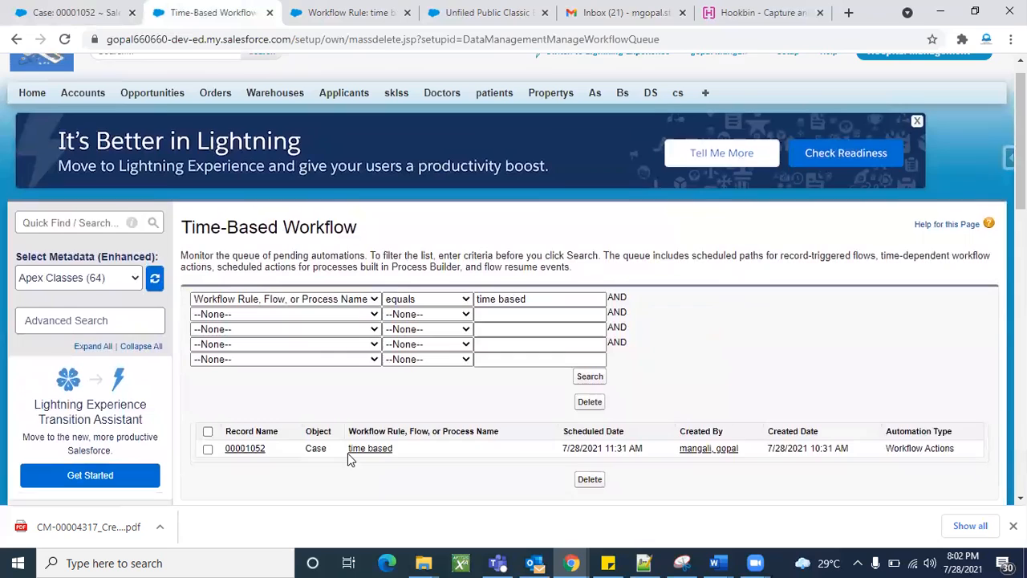
# Recheck the High-priority case's open activities and emails, and look at the Gmail inbox for an alert.
pyautogui.click(100, 8)
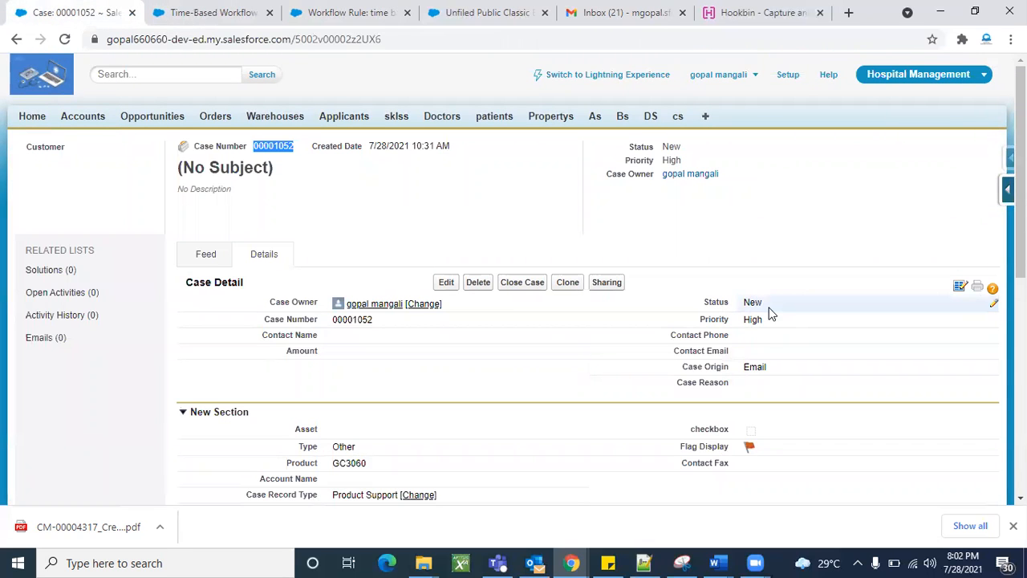
pyautogui.scroll(-10, 593, 369)
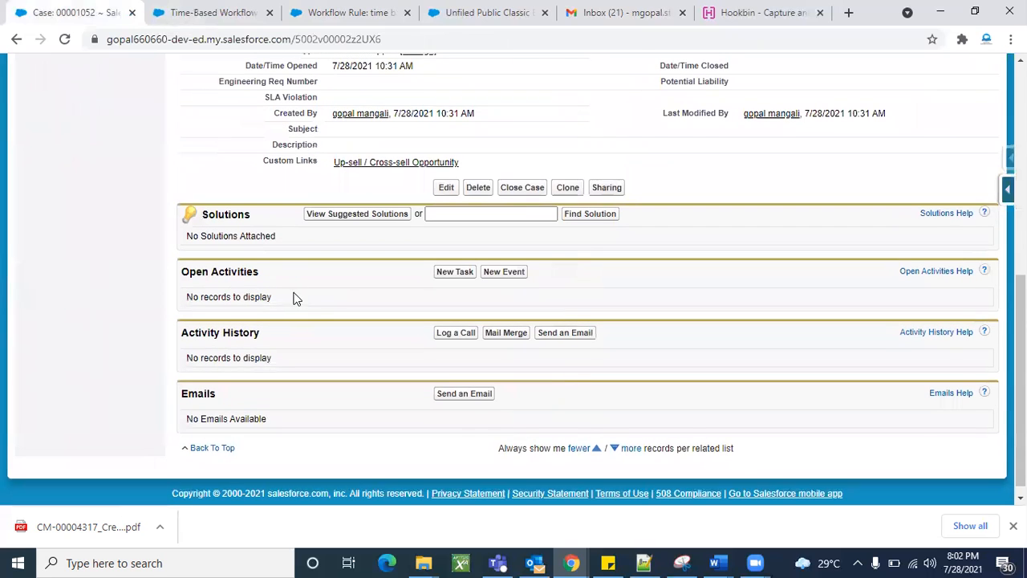
pyautogui.scroll(10, 340, 321)
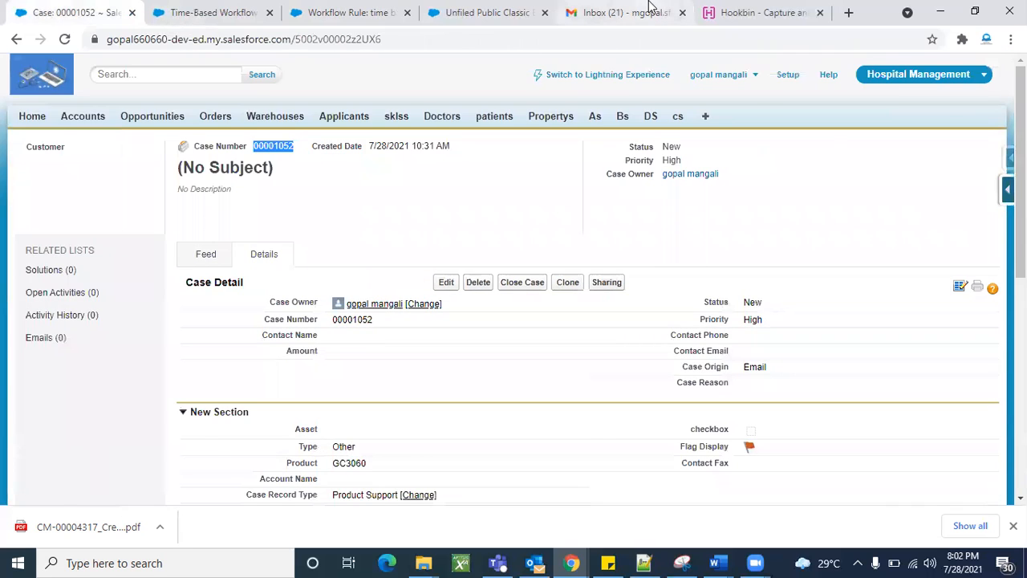
pyautogui.click(650, 10)
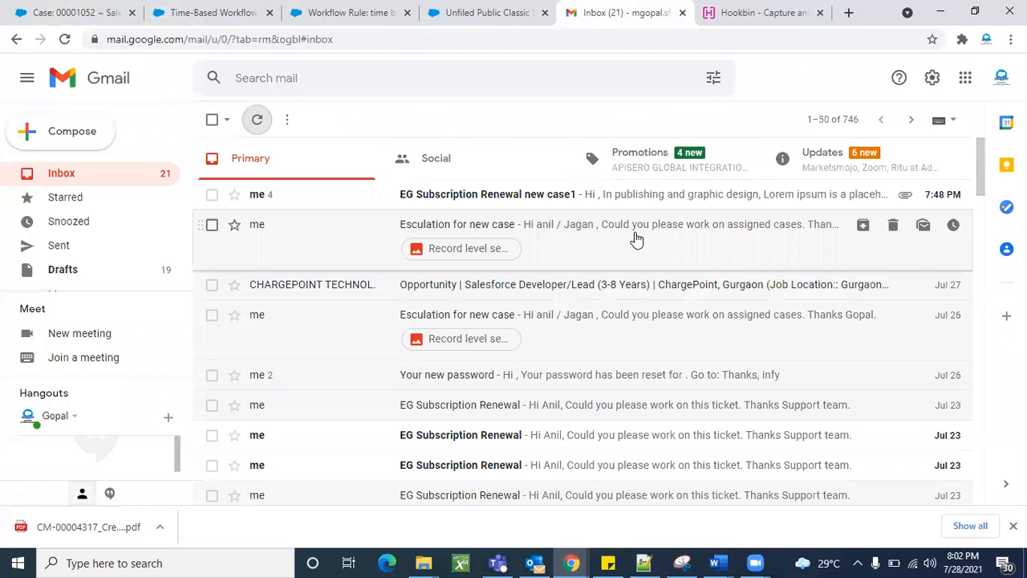
# Review the rule name and scheduled date columns of the pending automation and resubmit the "time based" queue search.
pyautogui.click(241, 8)
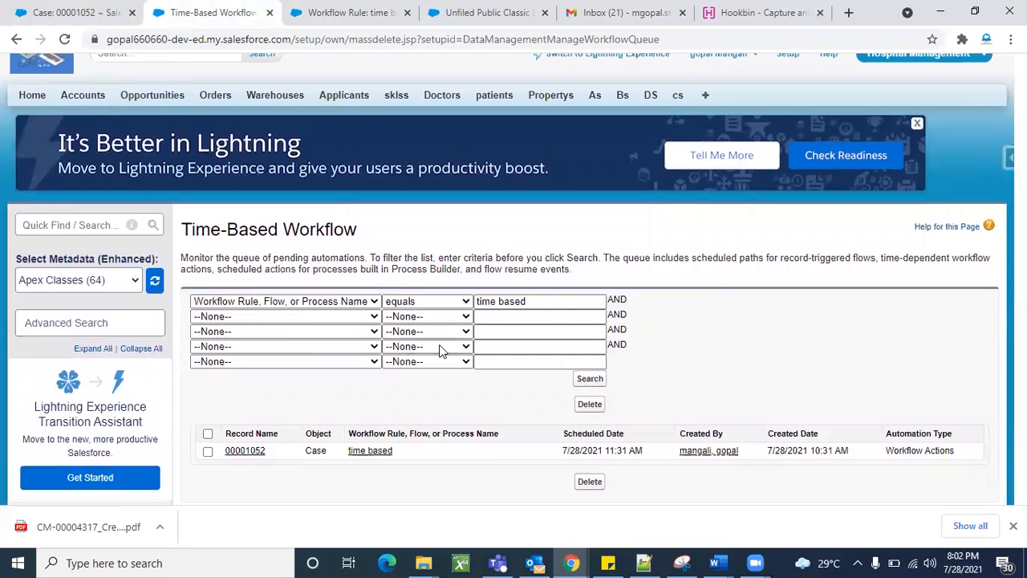
pyautogui.scroll(-1, 522, 477)
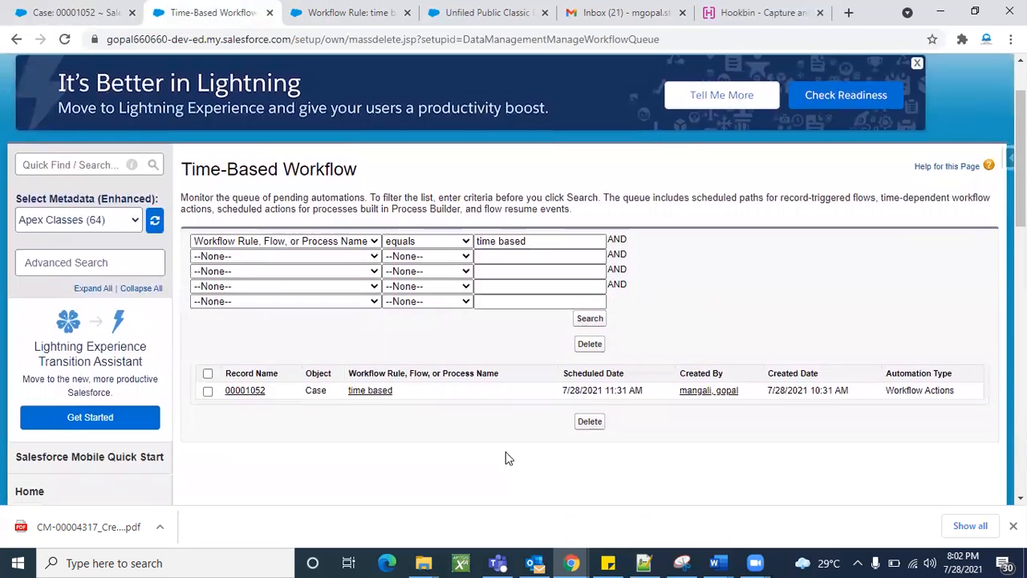
pyautogui.tripleClick(444, 375)
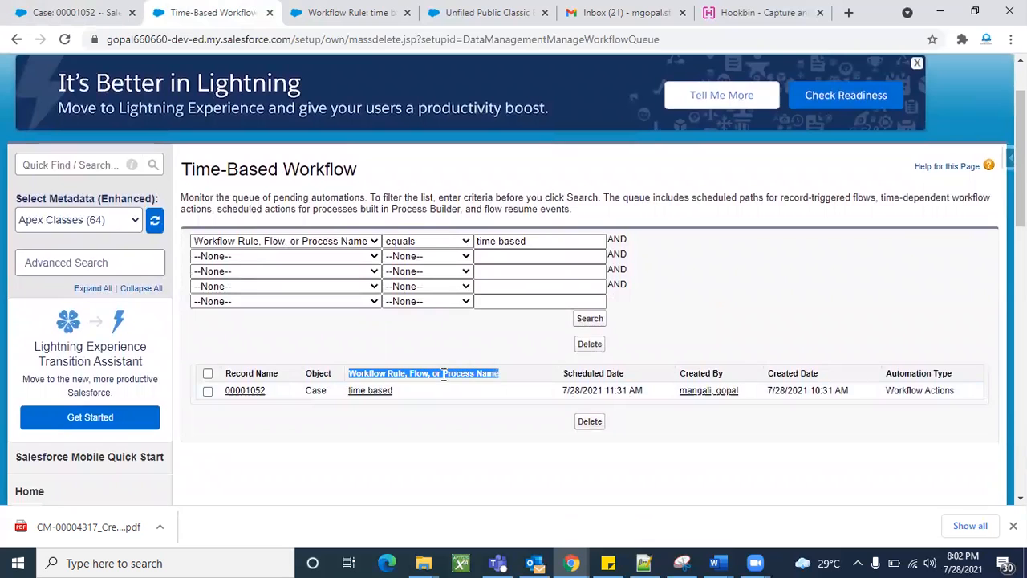
pyautogui.click(494, 447)
pyautogui.tripleClick(609, 372)
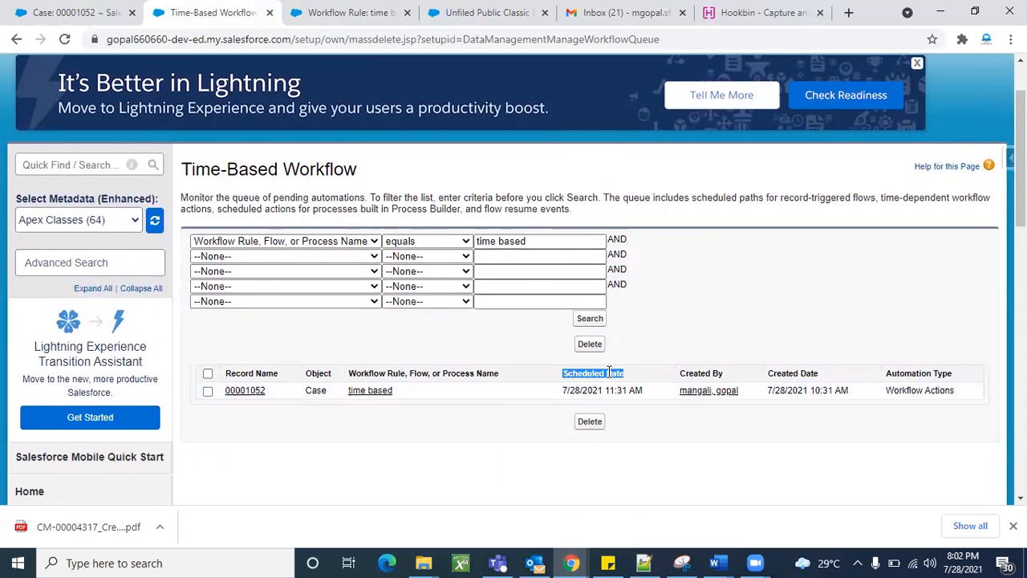
pyautogui.click(678, 451)
pyautogui.click(593, 322)
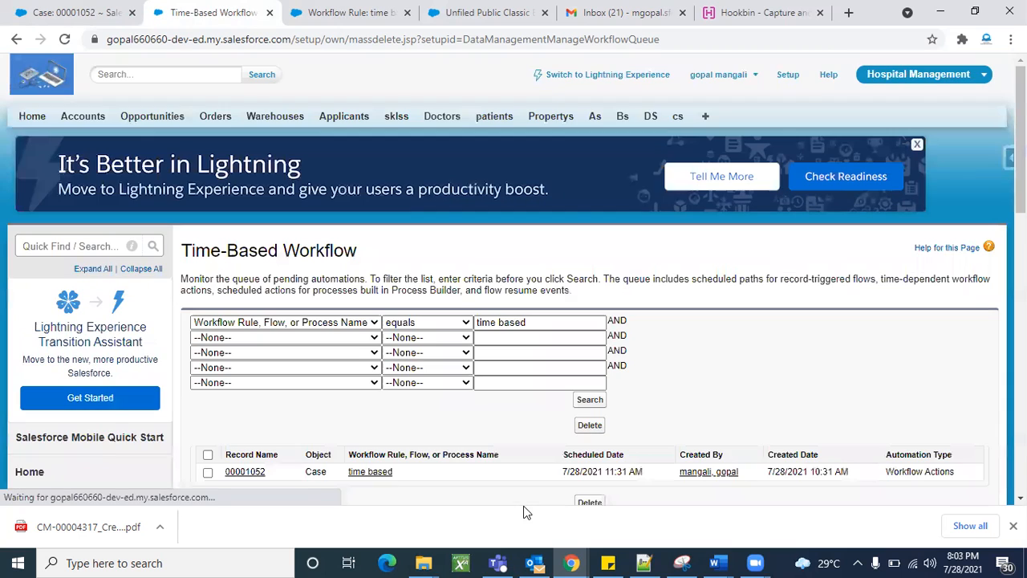
pyautogui.scroll(-2, 502, 497)
# Clone the High-priority case and save the copy with the same field values.
pyautogui.click(115, 7)
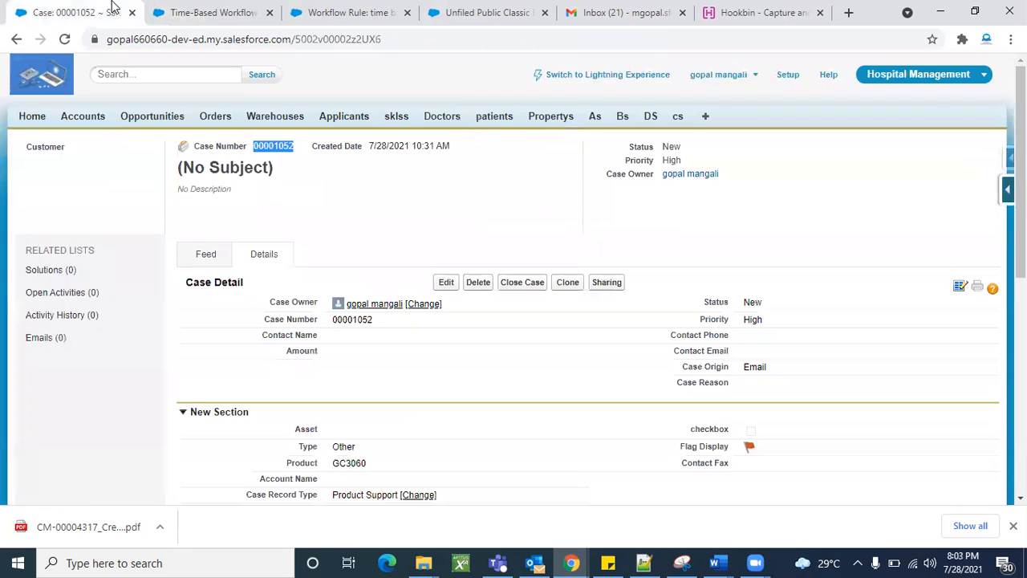
pyautogui.click(567, 283)
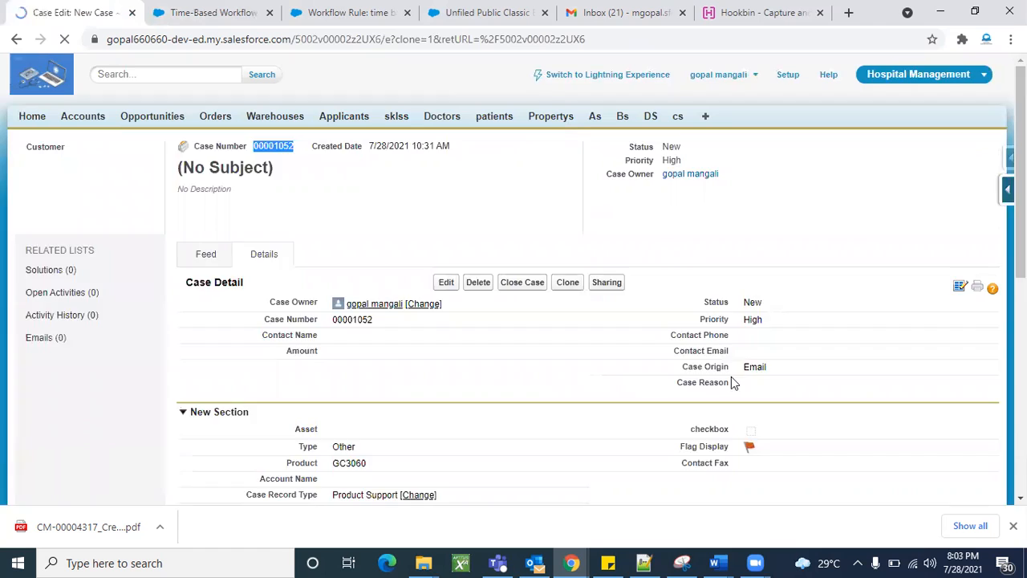
pyautogui.click(453, 202)
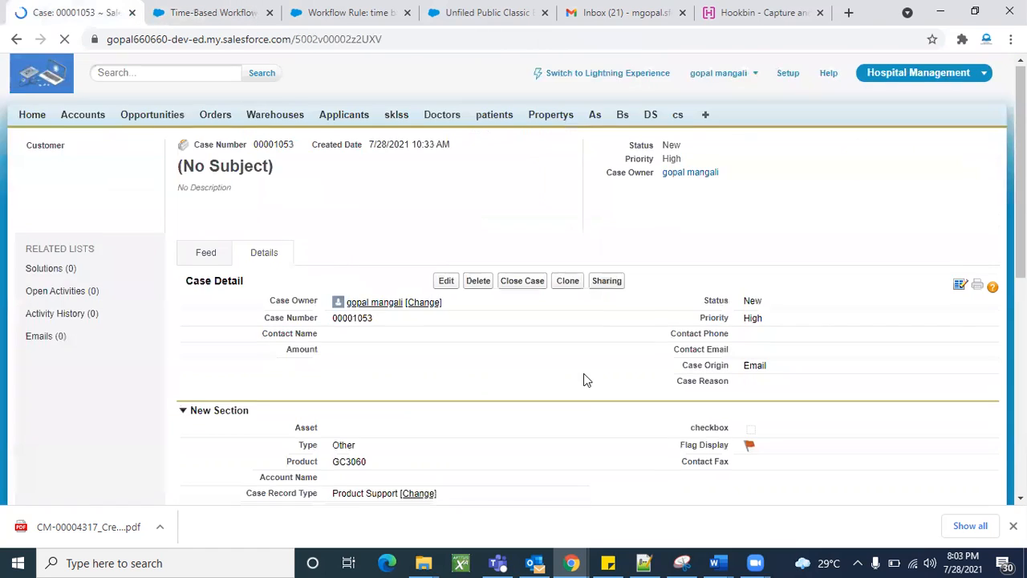
# Check the cloned case's related lists and rerun the Time-Based Workflow search for its pending action.
pyautogui.scroll(-6, 771, 240)
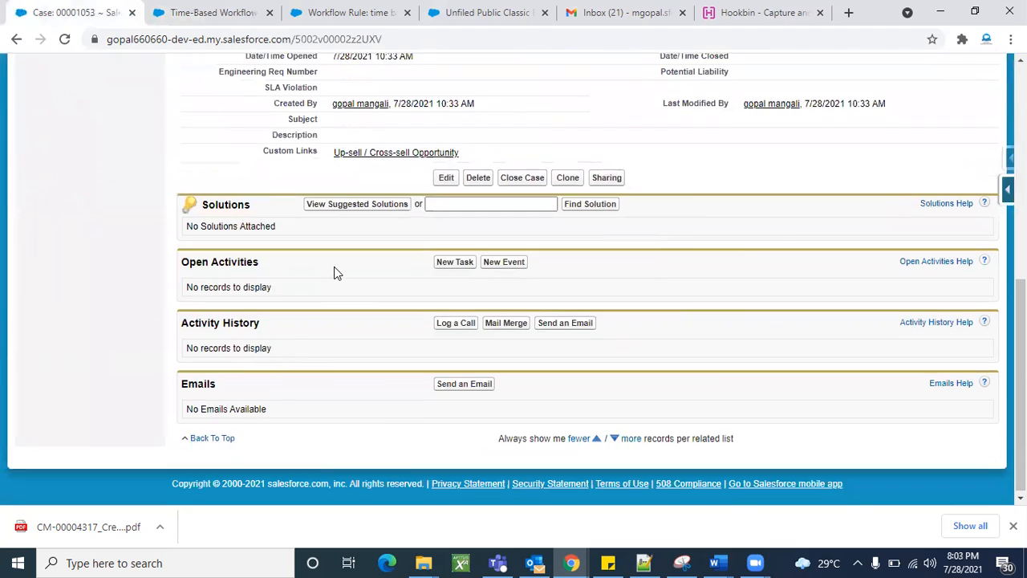
pyautogui.scroll(10, 332, 270)
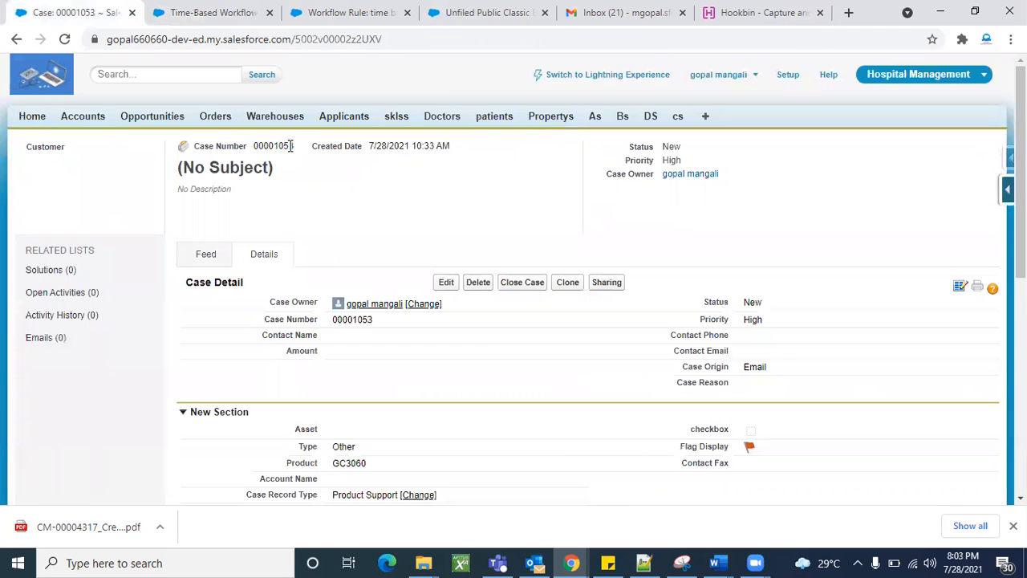
pyautogui.click(213, 12)
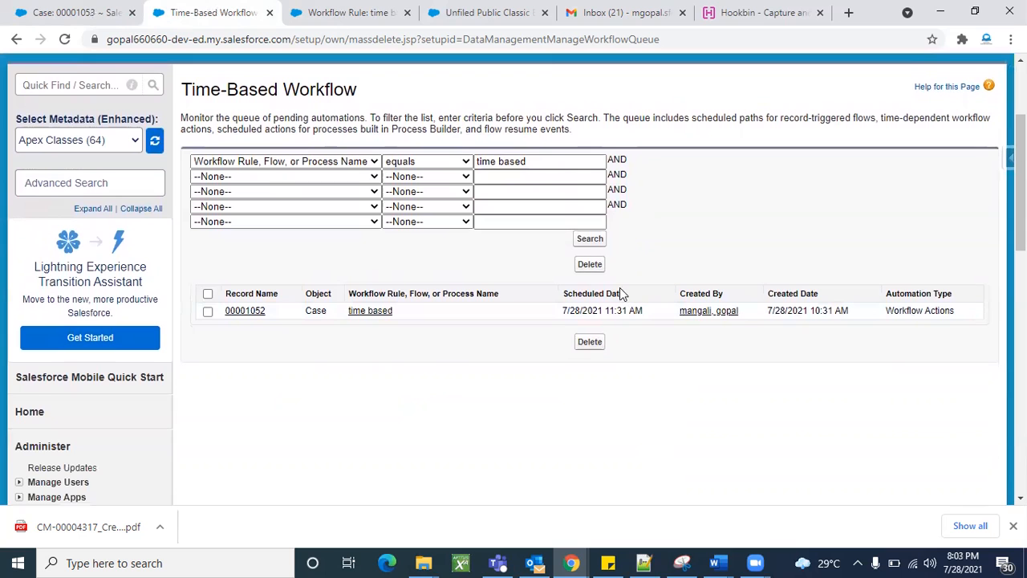
pyautogui.click(590, 239)
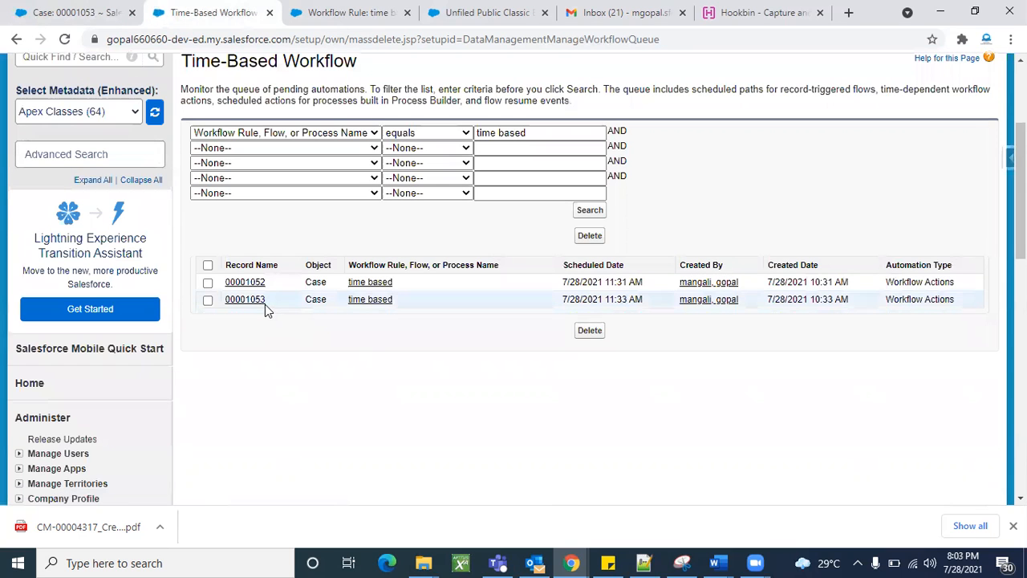
# Clone the newest High-priority case and save it as another test case.
pyautogui.click(24, 9)
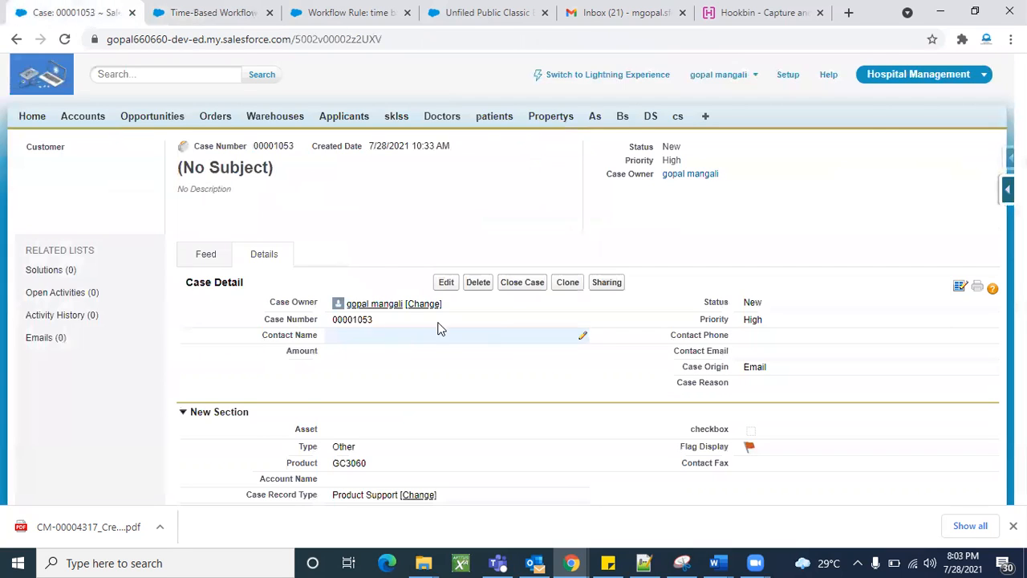
pyautogui.click(567, 283)
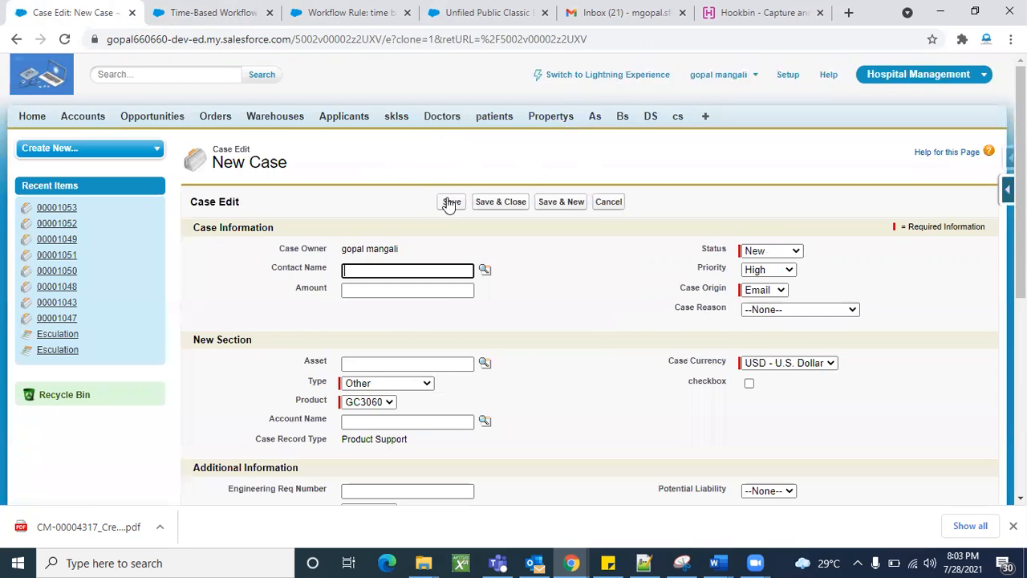
pyautogui.click(451, 202)
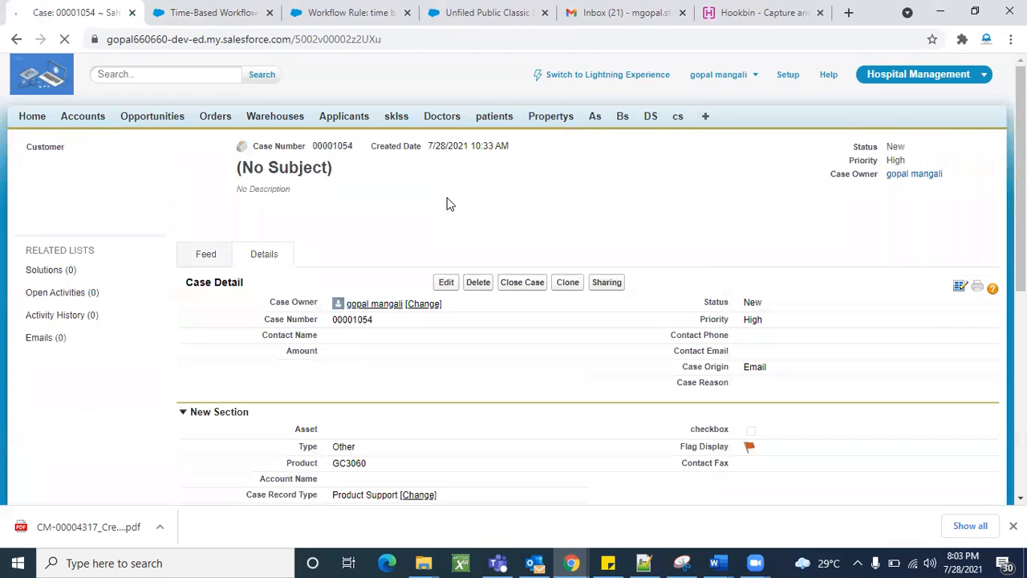
# Check the newest case's related lists and rerun the Time-Based Workflow search for "time based".
pyautogui.scroll(-10, 273, 278)
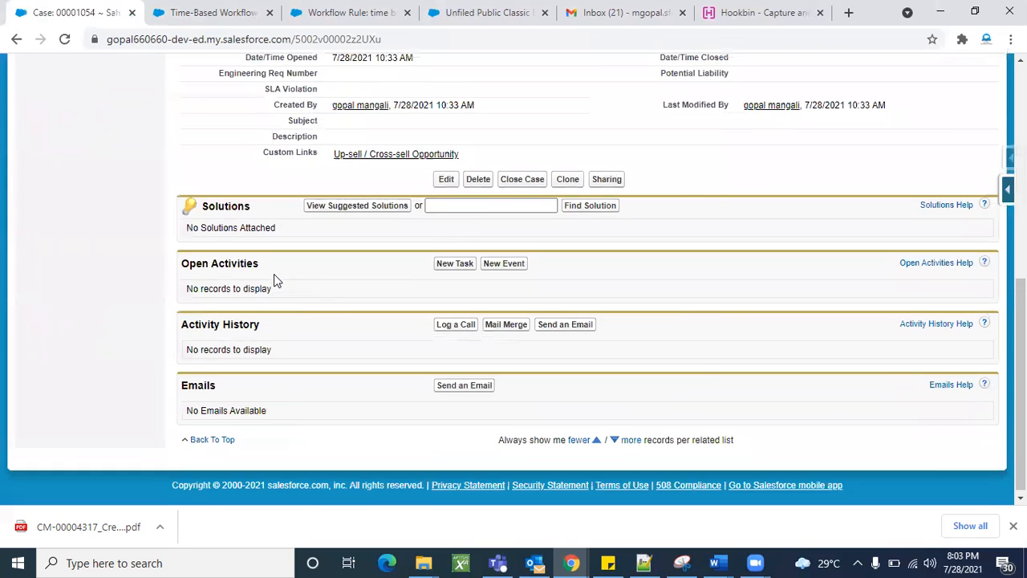
pyautogui.scroll(10, 273, 279)
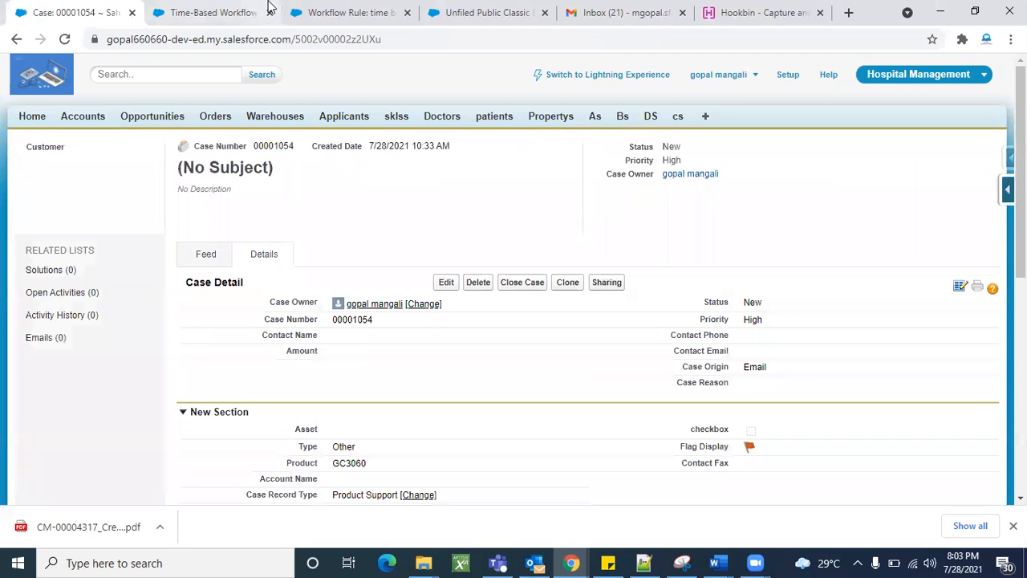
pyautogui.click(619, 6)
pyautogui.click(217, 12)
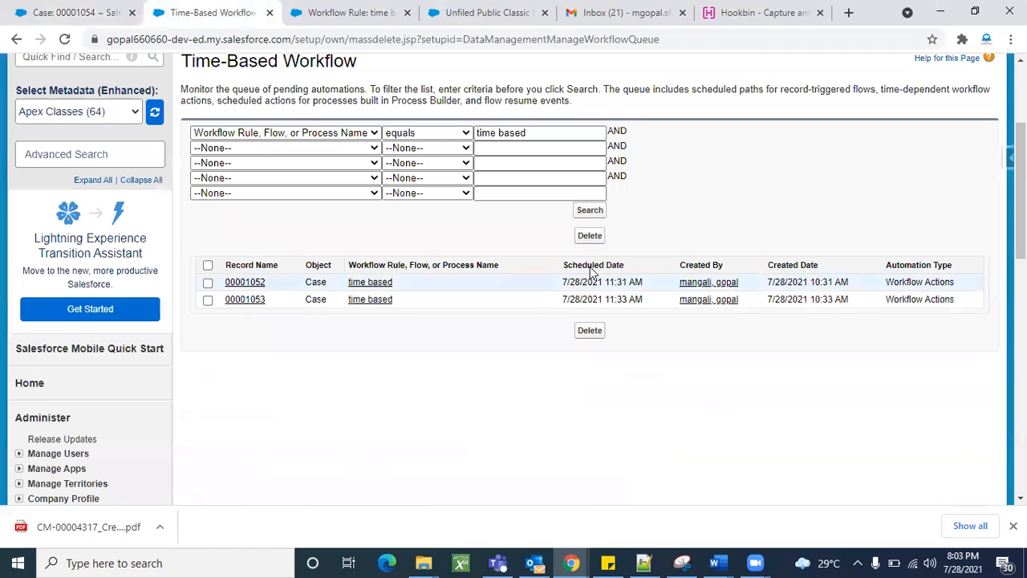
pyautogui.click(590, 210)
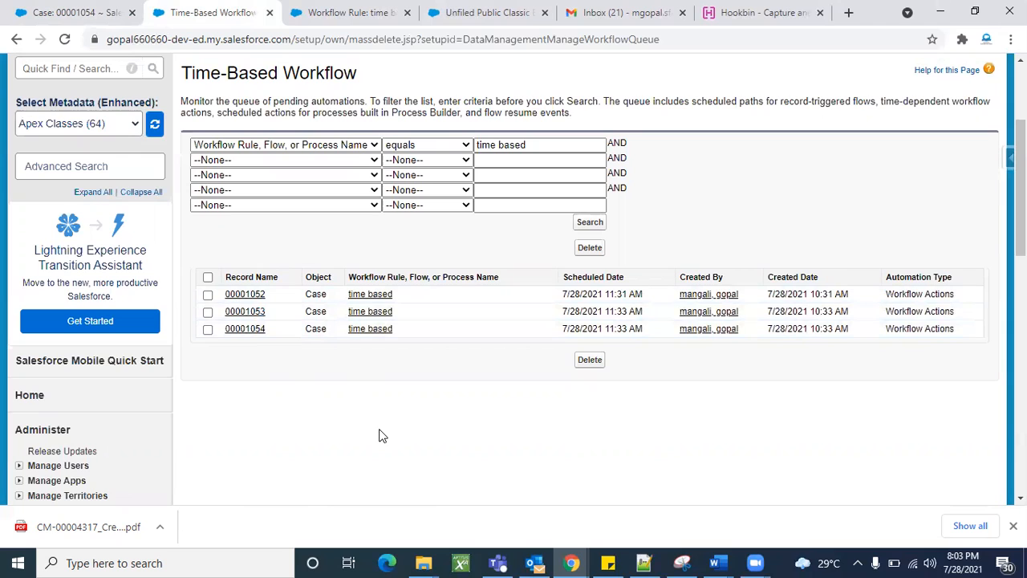
# Review the scheduled dates of the pending case actions and dismiss the Citrix Receiver update prompt.
pyautogui.tripleClick(591, 277)
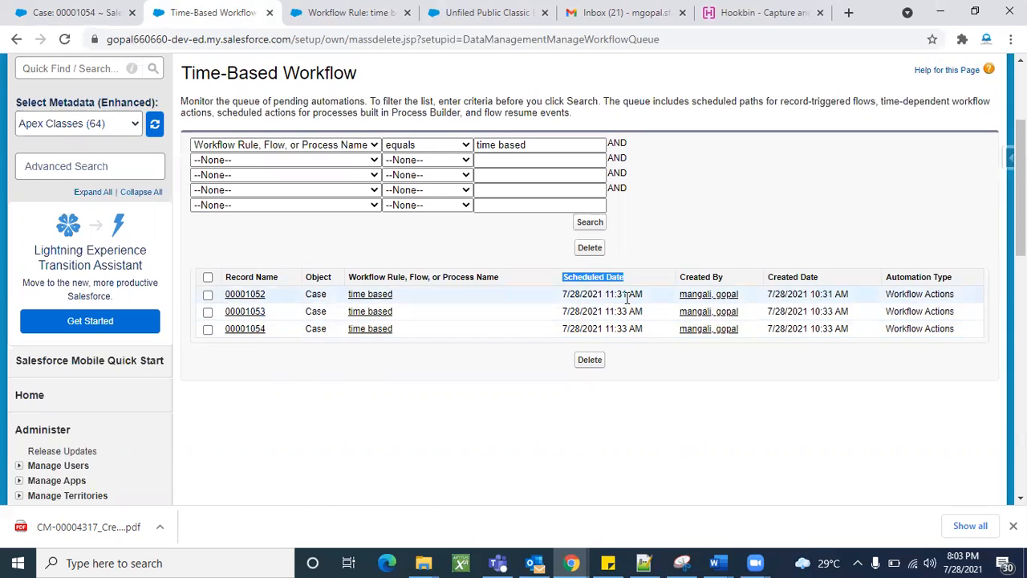
pyautogui.click(698, 405)
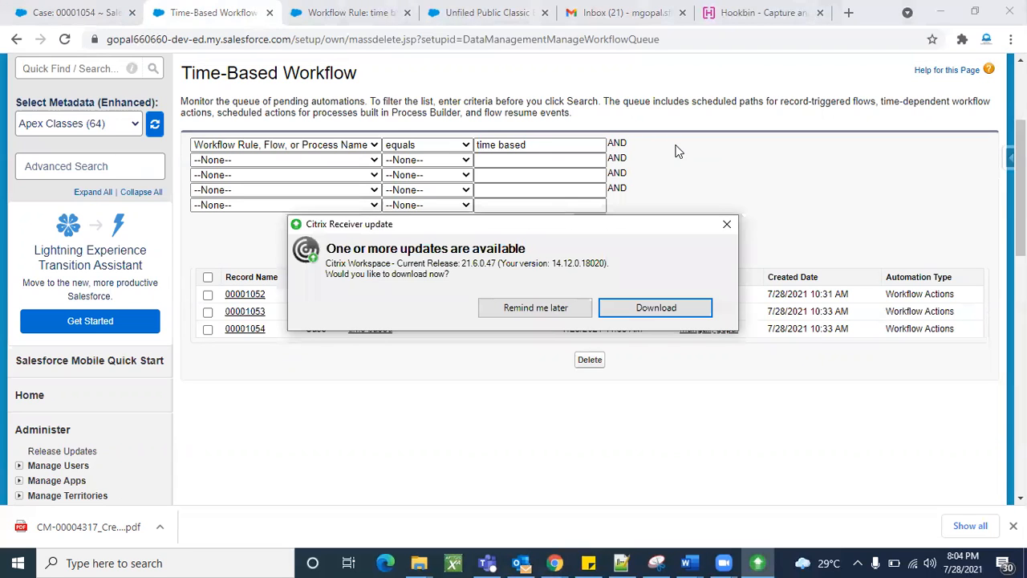
pyautogui.click(727, 223)
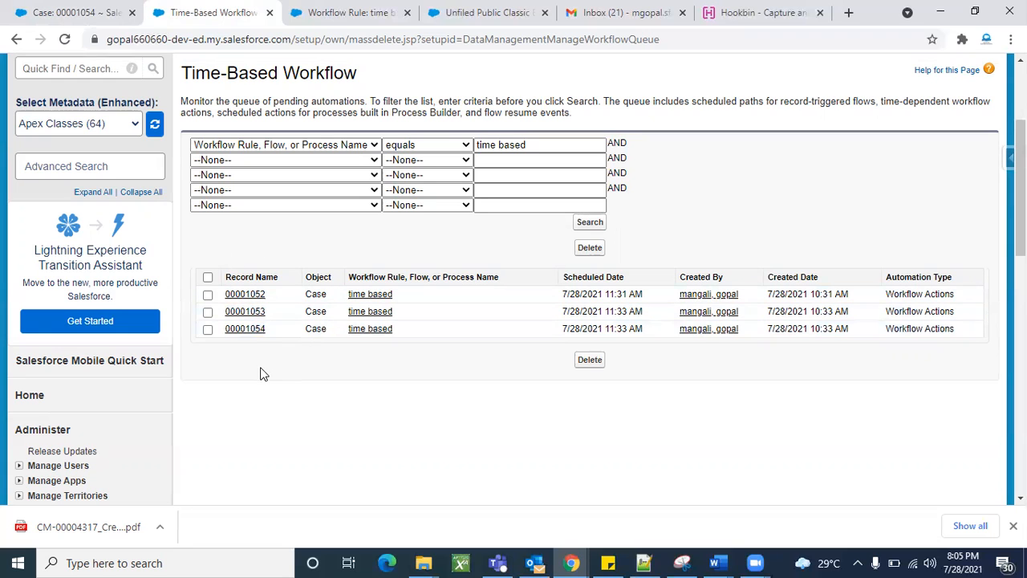
# Return to the newest case record and recheck its Open Activities, Activity History and Emails lists.
pyautogui.click(104, 10)
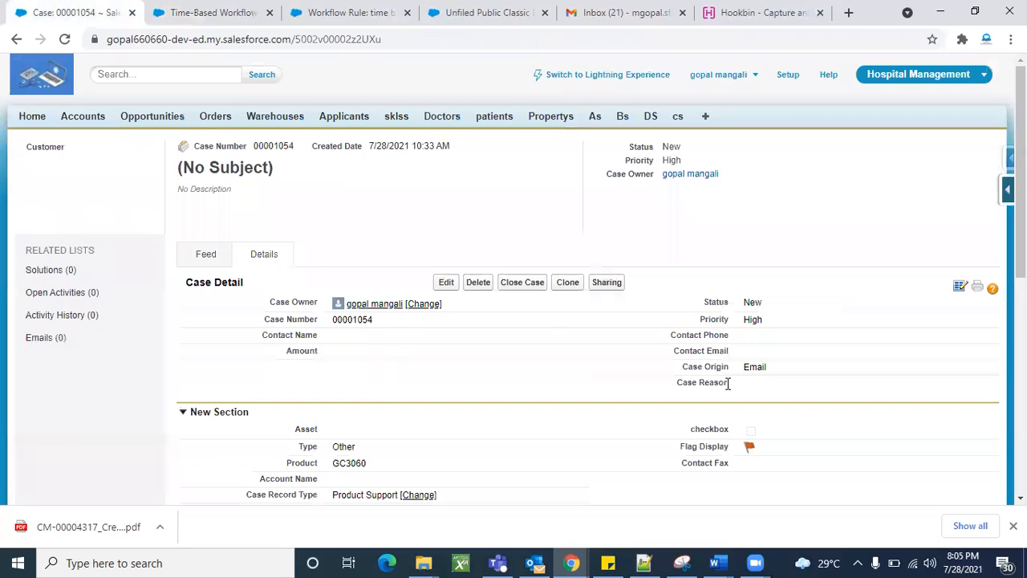
pyautogui.scroll(-5, 425, 413)
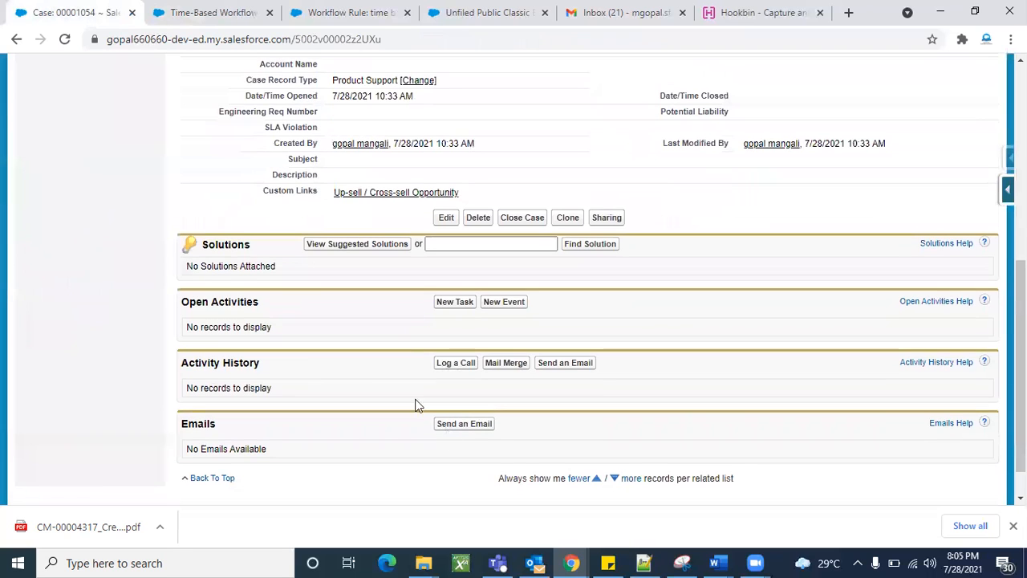
pyautogui.scroll(5, 314, 298)
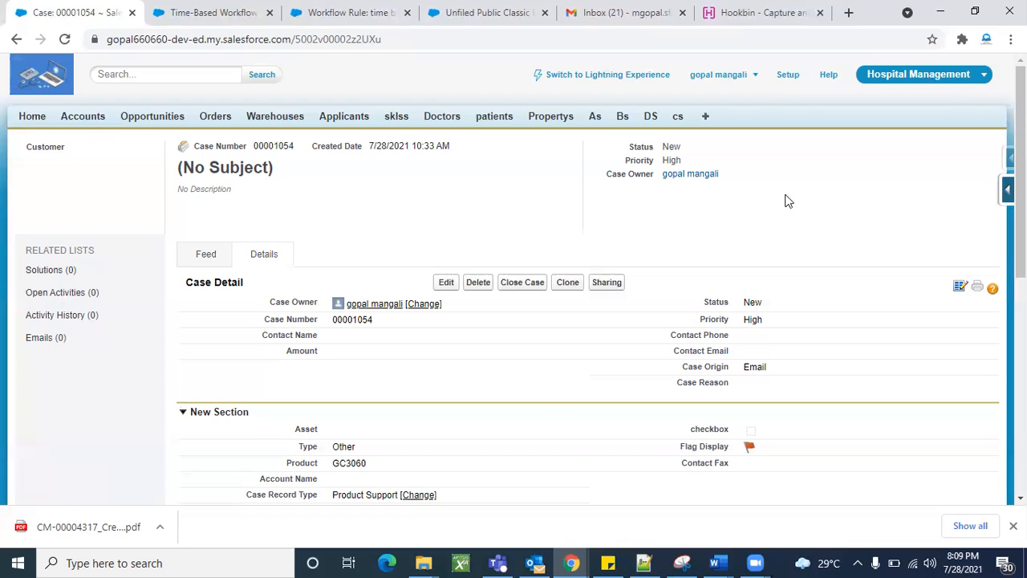
pyautogui.scroll(-4, 622, 349)
pyautogui.scroll(5, 581, 336)
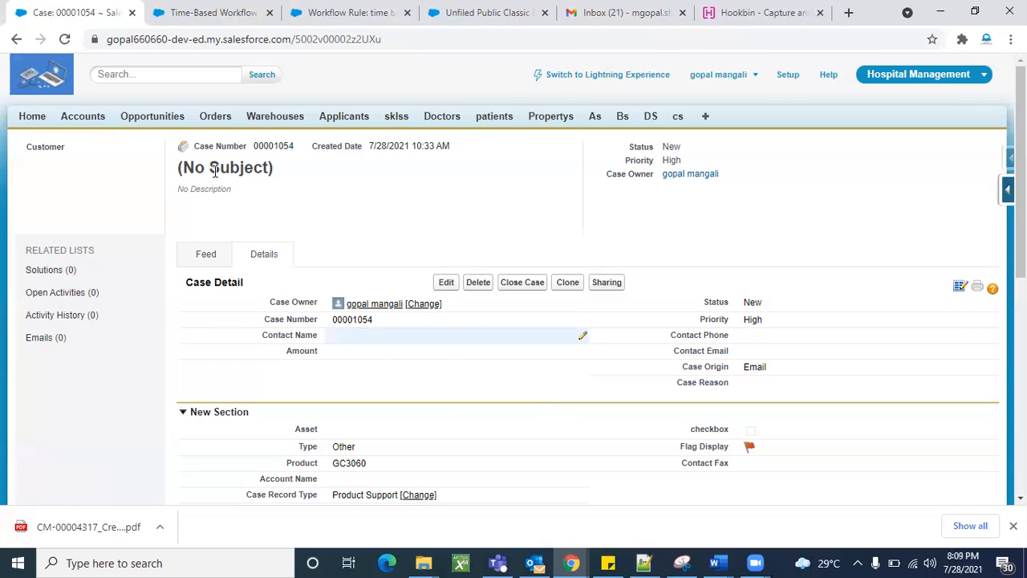
# Find Cases among all available tabs and open case 00001049 from the recent cases.
pyautogui.click(707, 119)
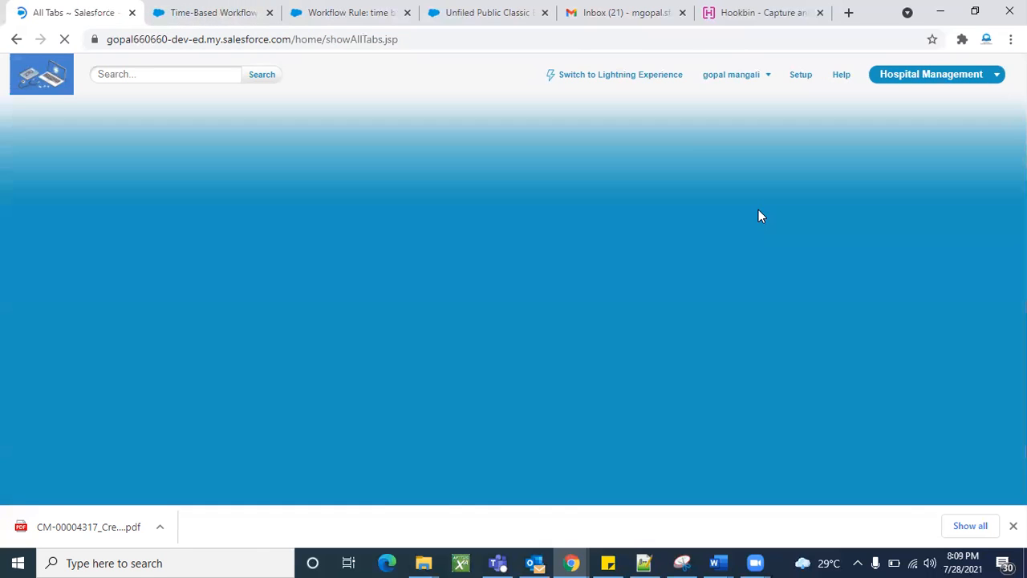
pyautogui.hotkey('ctrl', 'f')
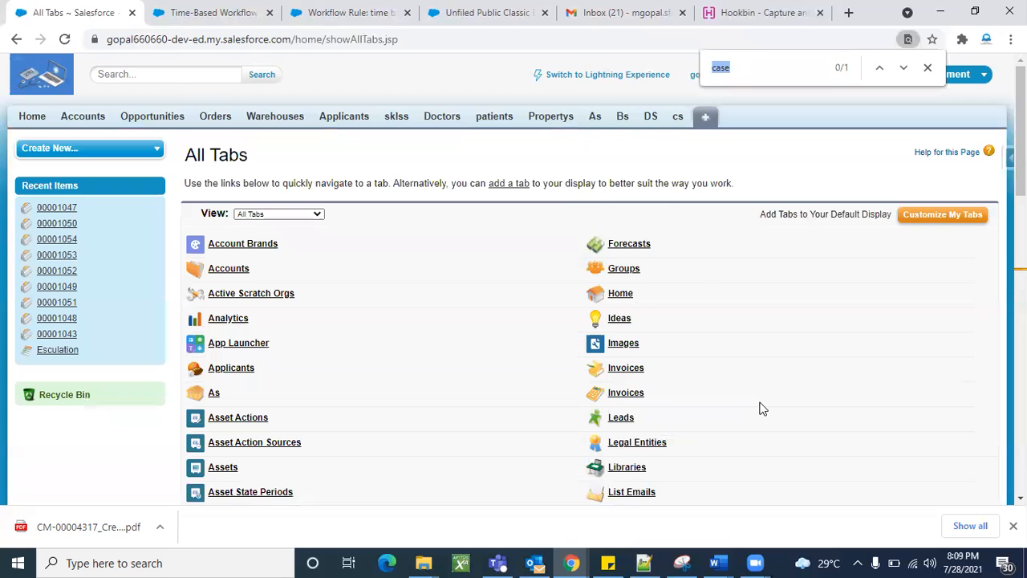
pyautogui.press('Return')
pyautogui.click(244, 284)
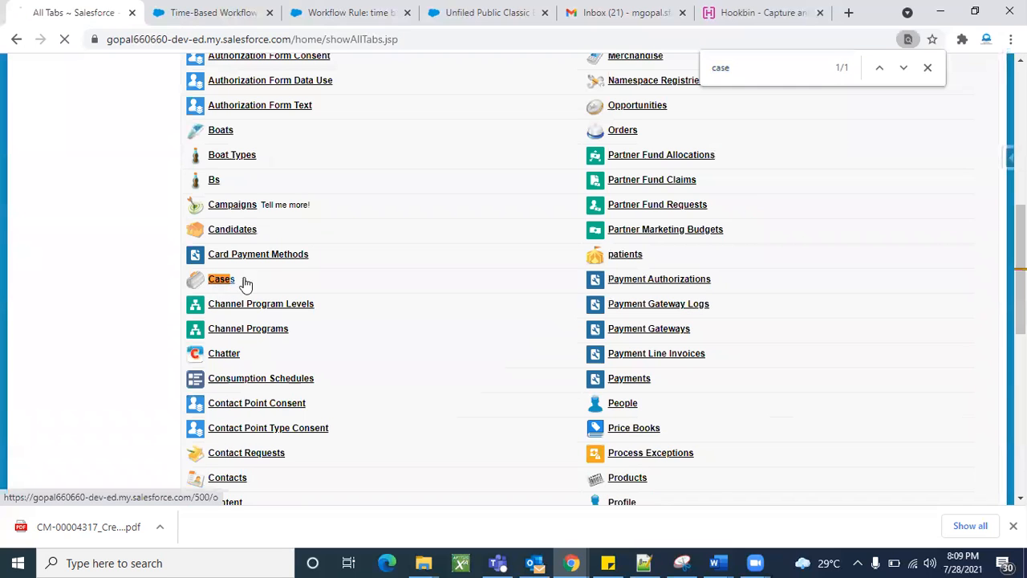
pyautogui.scroll(-3, 349, 324)
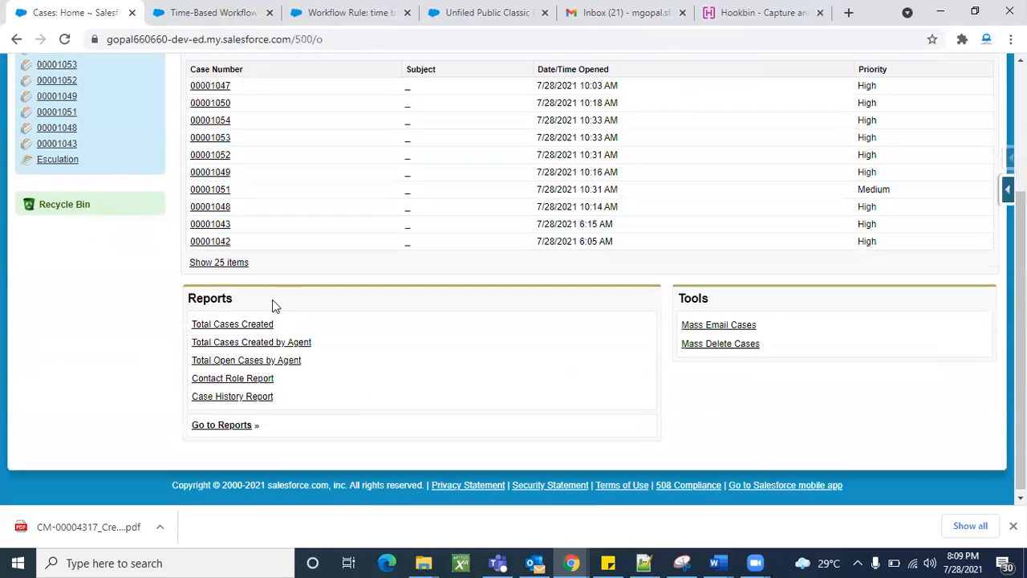
pyautogui.click(210, 173)
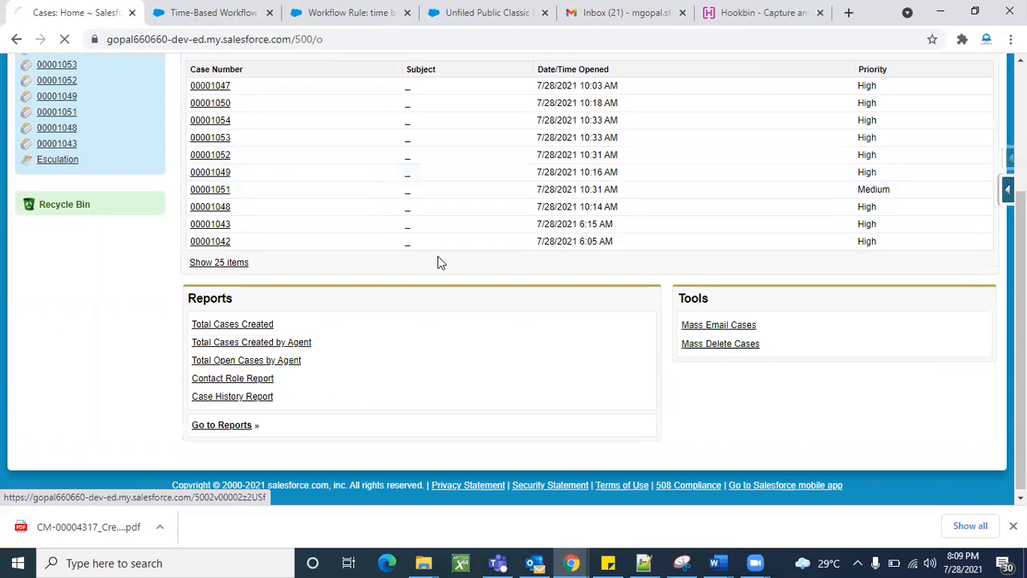
# Examine the assignee of the Esculation task in the case's Open Activities.
pyautogui.scroll(-5, 473, 302)
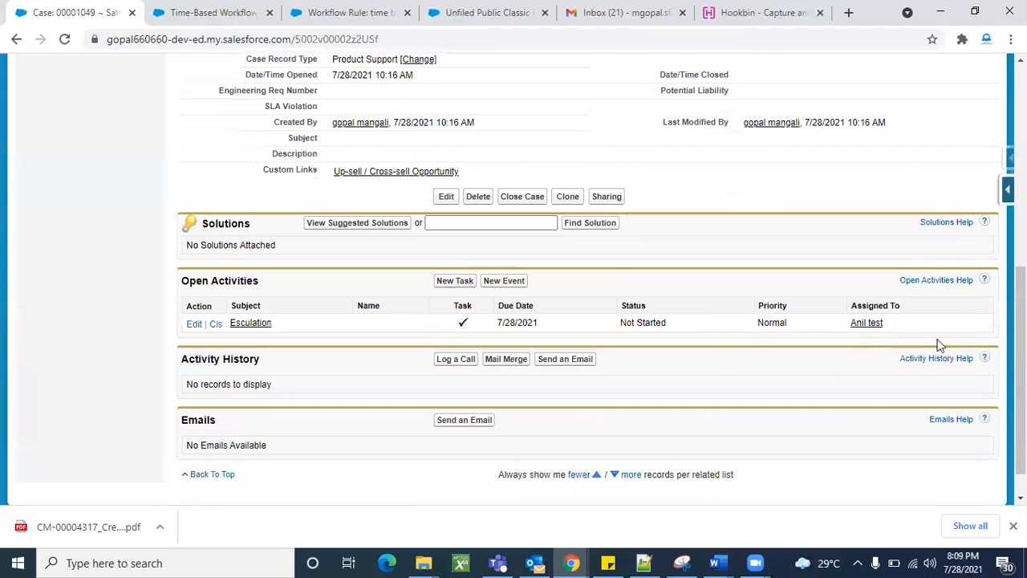
pyautogui.tripleClick(895, 308)
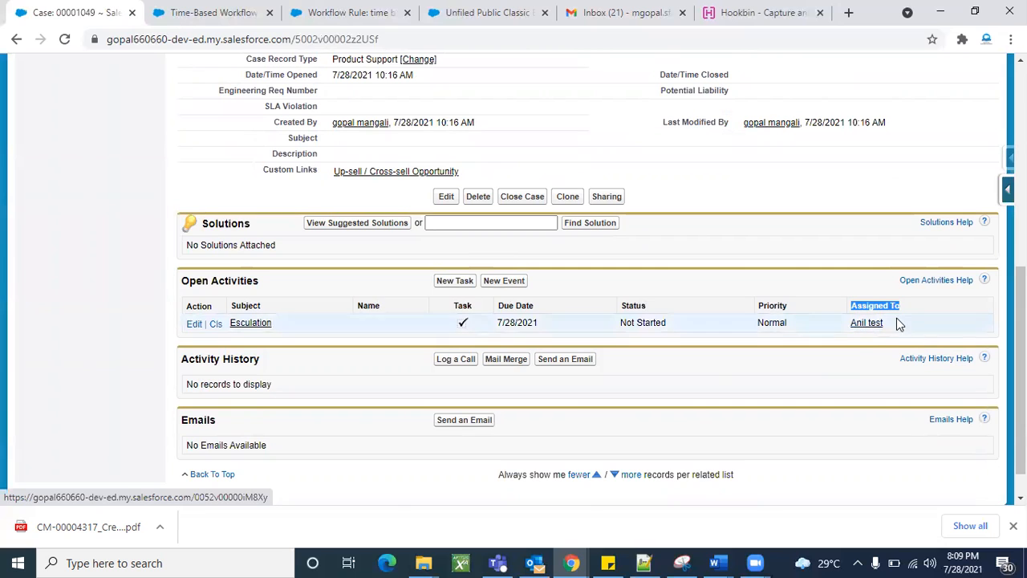
pyautogui.click(810, 367)
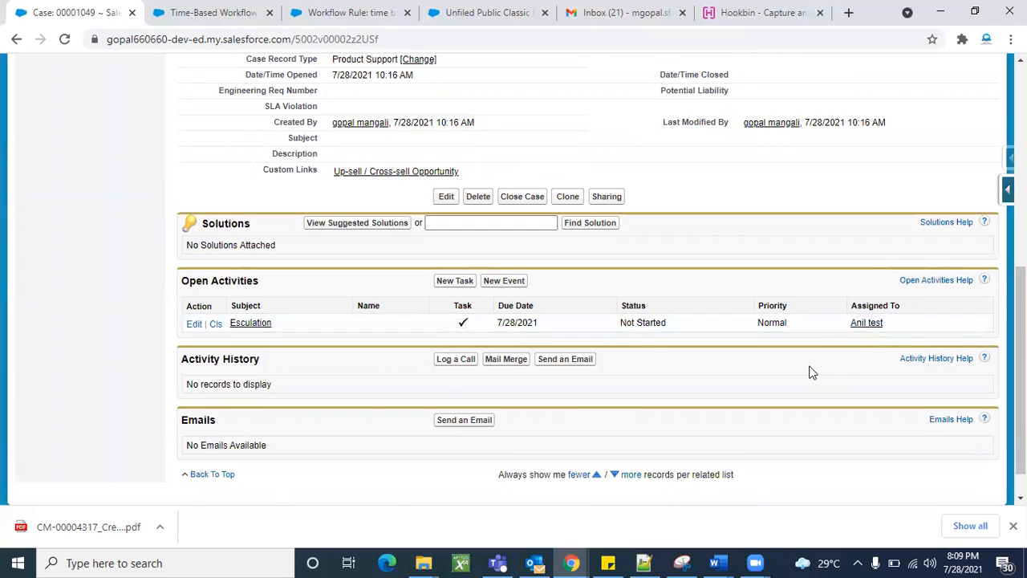
# Open the Esculation task and review its assignee, due date, related case and reminder details.
pyautogui.click(247, 323)
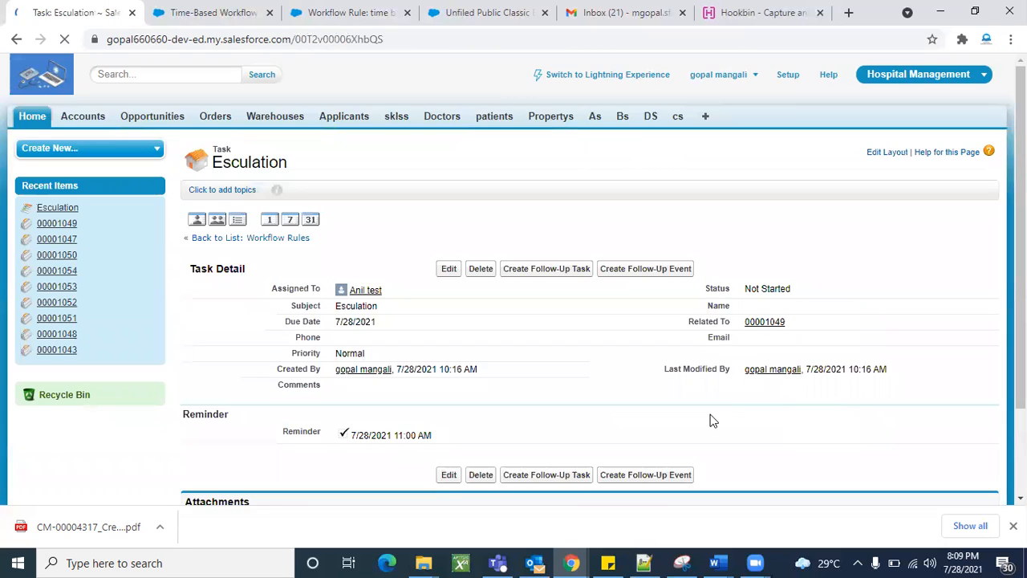
pyautogui.scroll(-3, 711, 420)
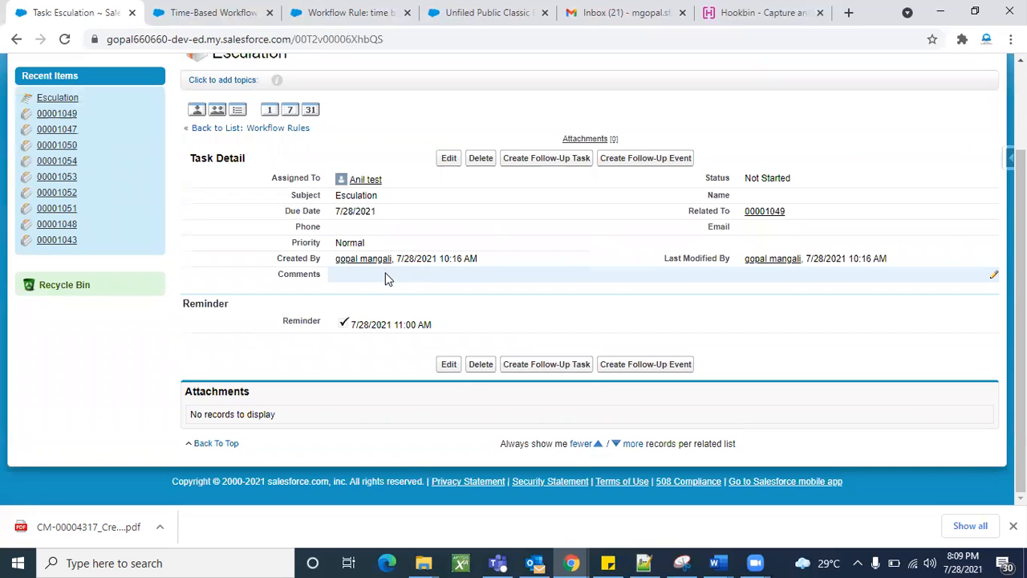
pyautogui.scroll(1, 421, 224)
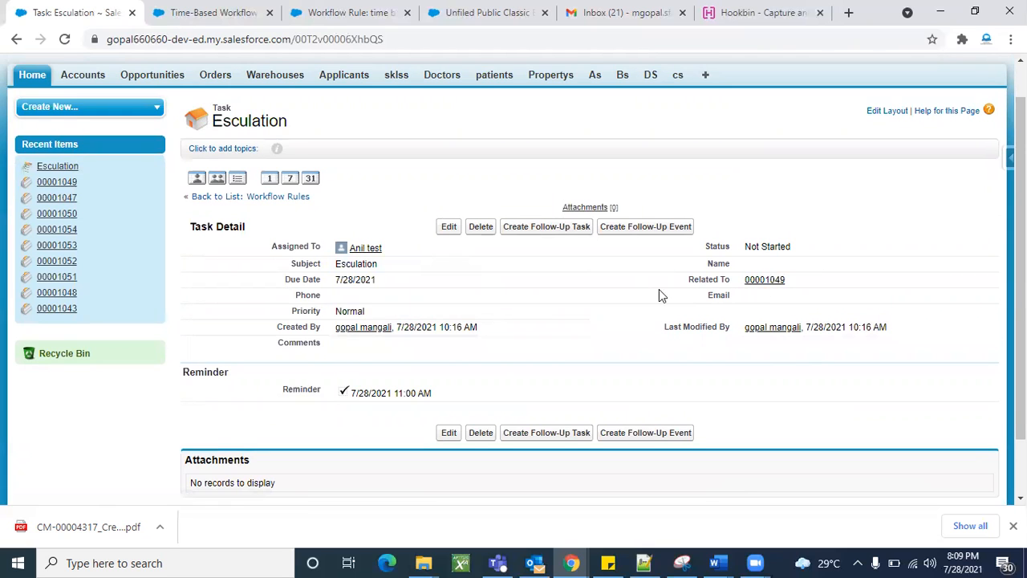
pyautogui.scroll(-1, 827, 420)
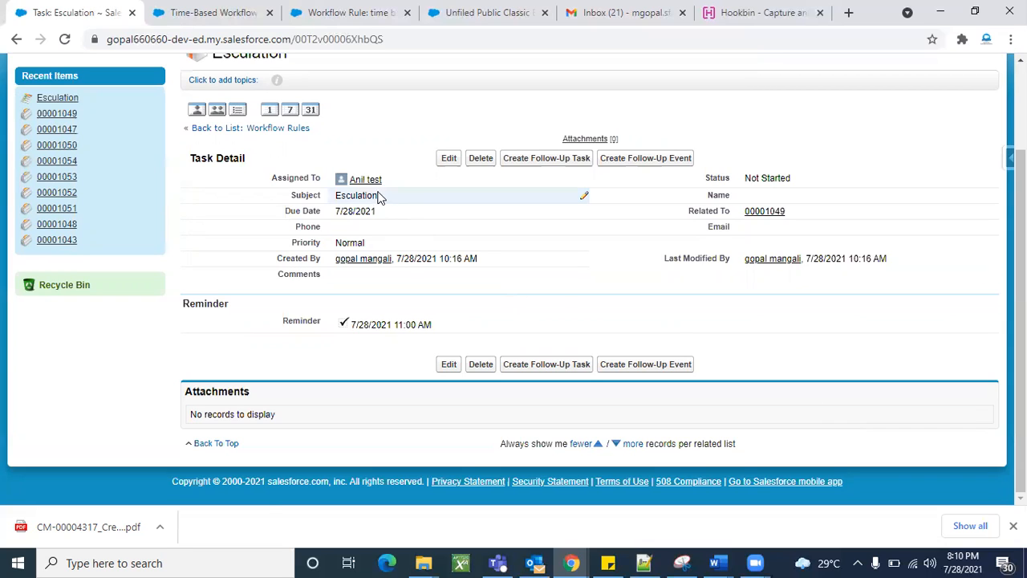
pyautogui.moveTo(375, 184)
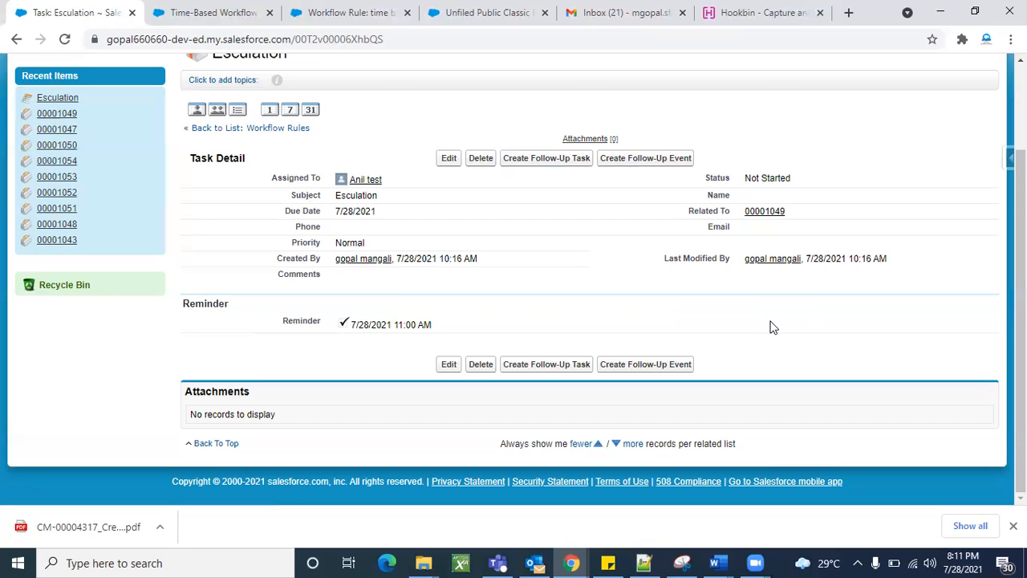
# Return to Setup from the task record, search for "work" and open the Workflow Rules list.
pyautogui.click(243, 9)
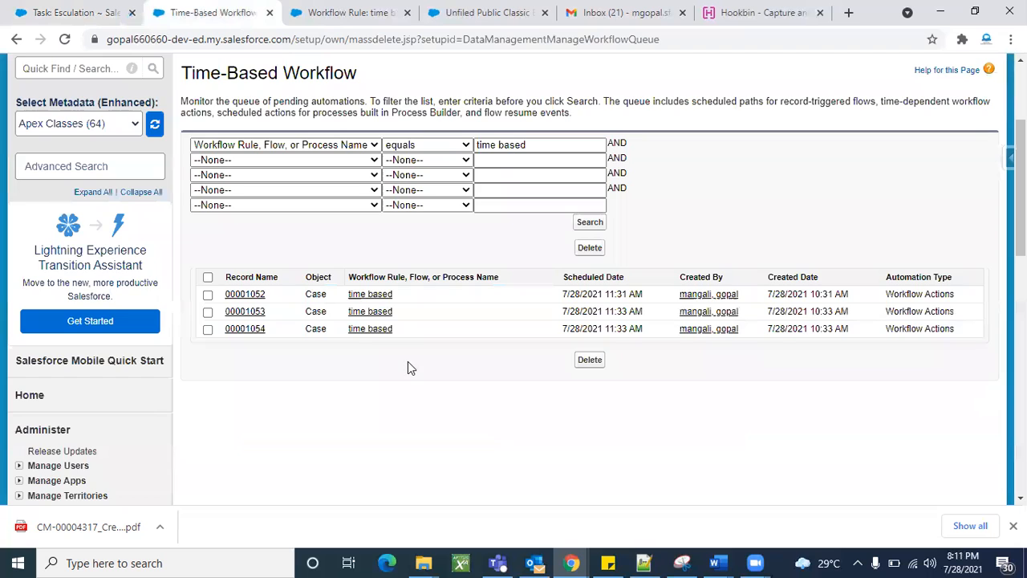
pyautogui.scroll(-8, 303, 447)
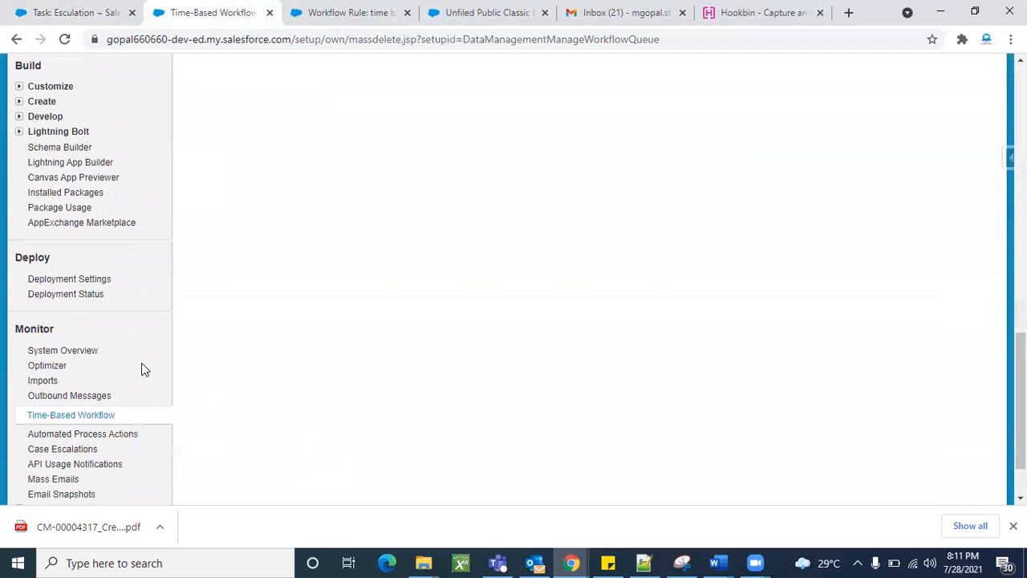
pyautogui.click(96, 415)
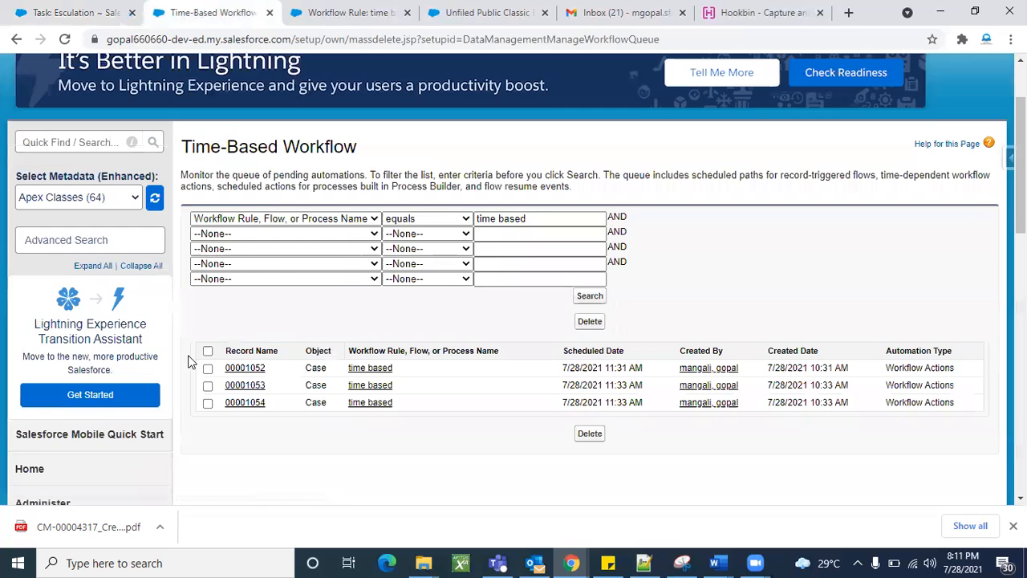
pyautogui.scroll(2, 188, 362)
pyautogui.click(70, 246)
pyautogui.write('wor')
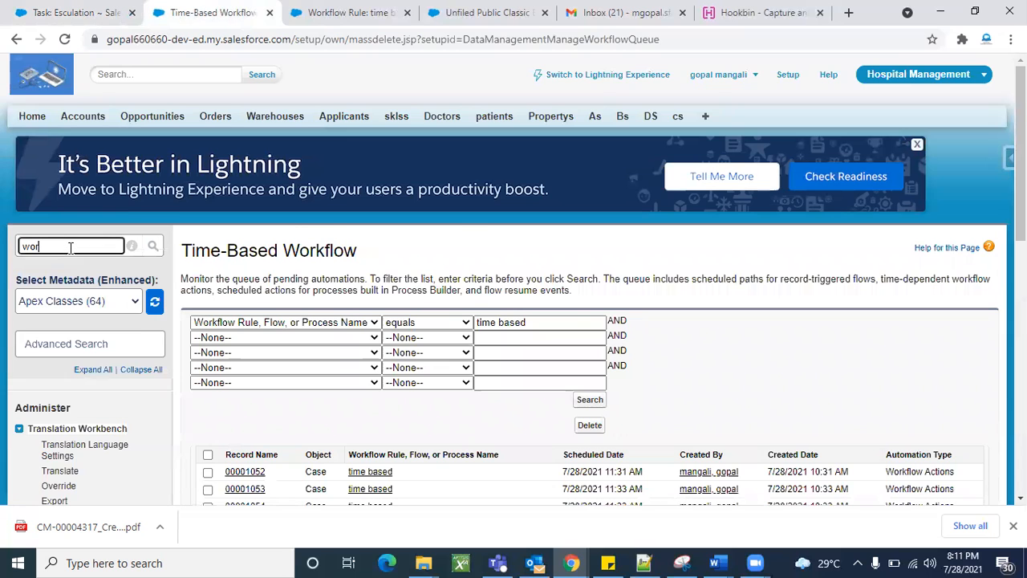
pyautogui.write('k')
pyautogui.scroll(-8, 71, 247)
pyautogui.scroll(1, 110, 220)
pyautogui.scroll(-2, 82, 347)
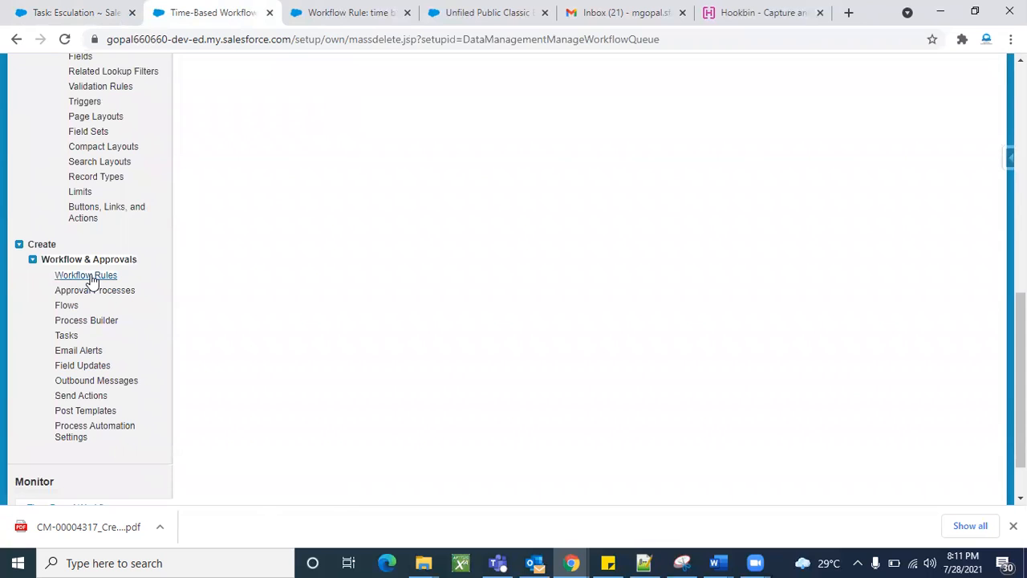
pyautogui.click(91, 278)
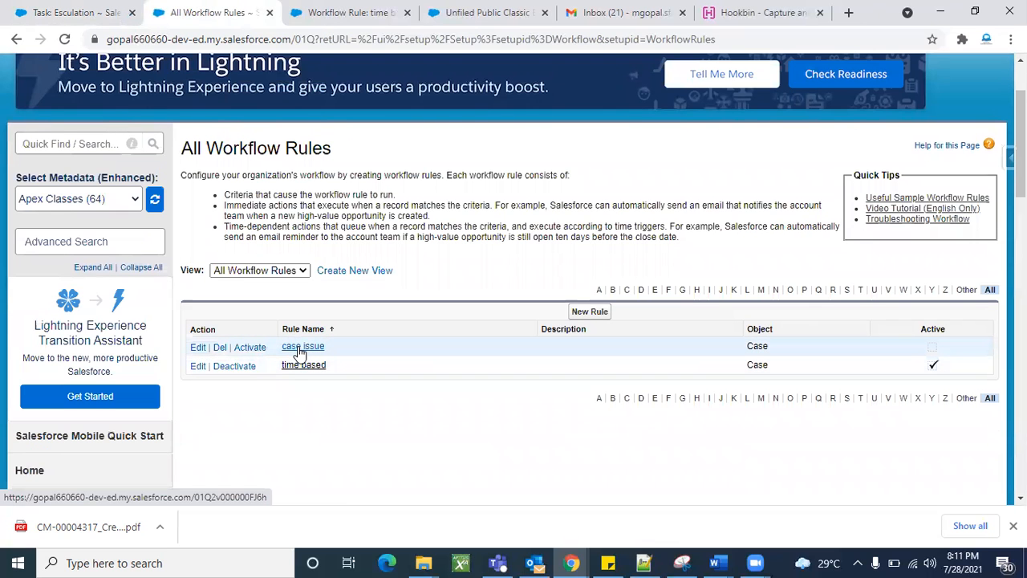
# Open the "case issue" rule, review its immediate workflow actions and open the Esculation task action.
pyautogui.click(299, 349)
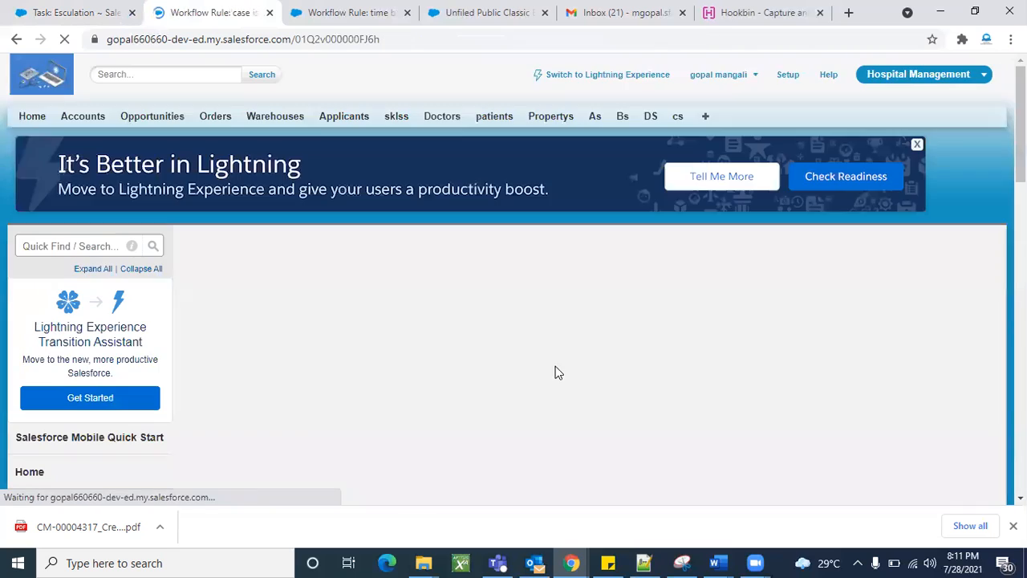
pyautogui.scroll(-2, 475, 386)
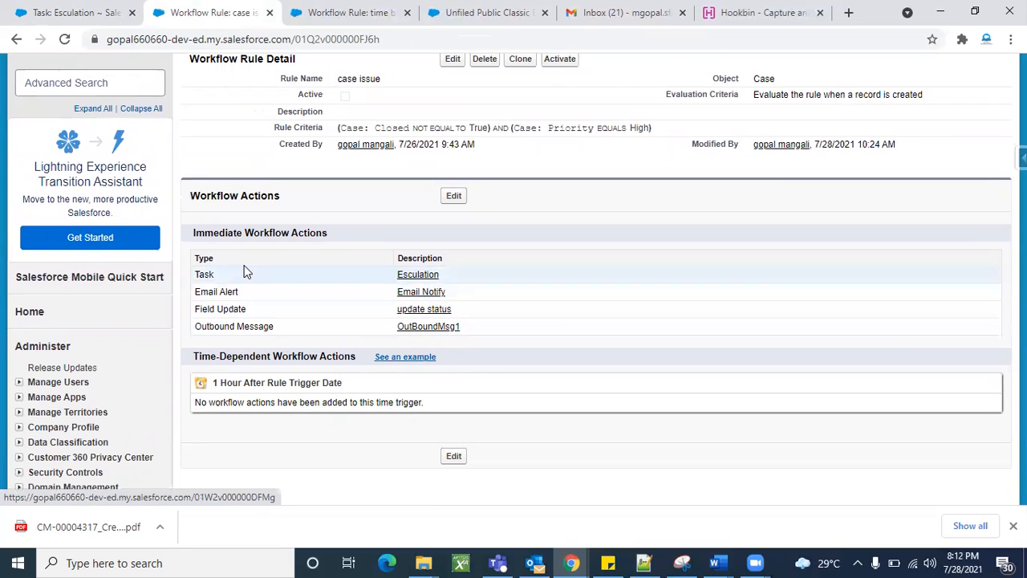
pyautogui.click(429, 275)
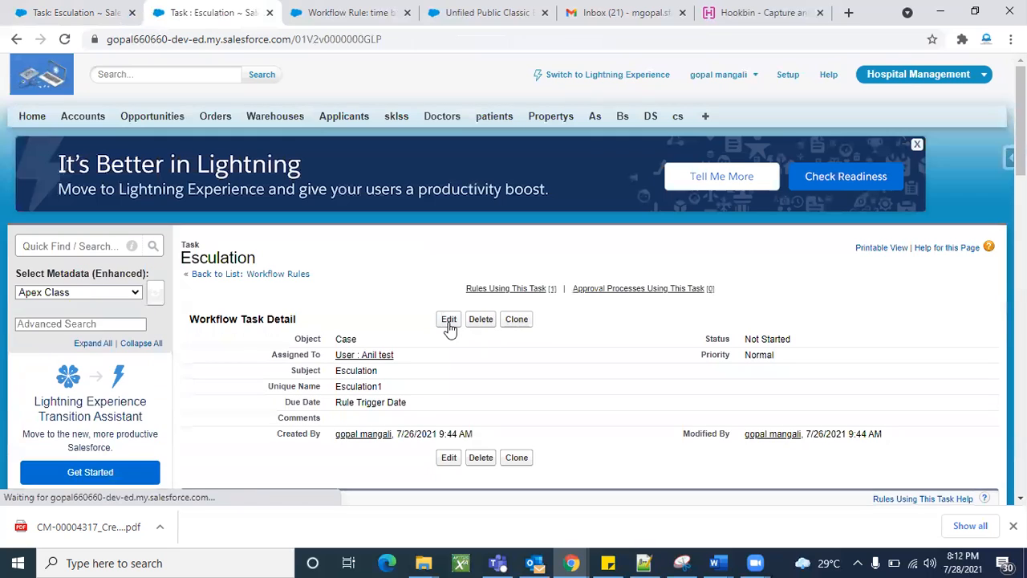
# Open the Esculation workflow task for editing and examine its Assigned To setting.
pyautogui.click(448, 320)
pyautogui.scroll(-2, 561, 390)
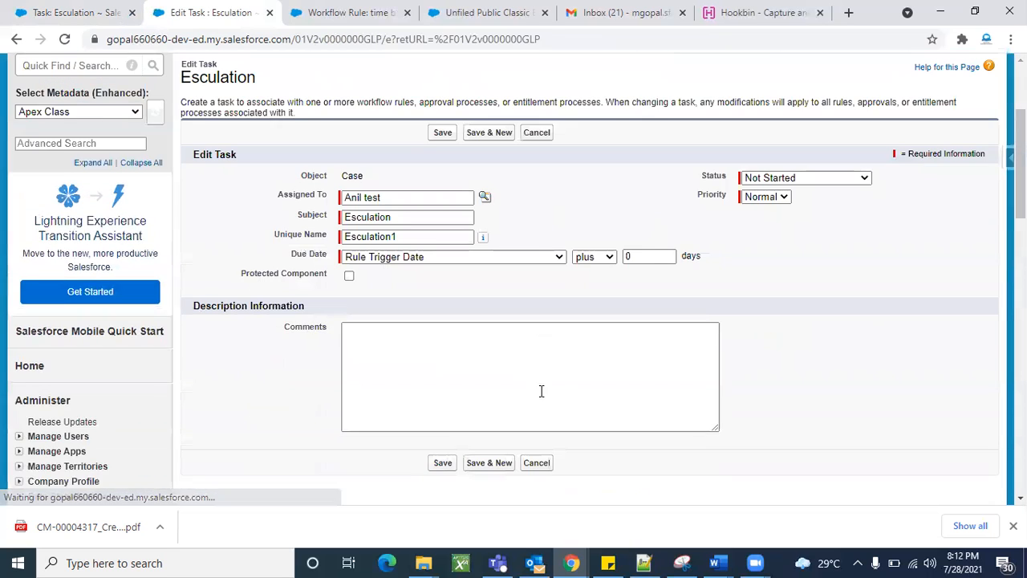
pyautogui.tripleClick(314, 196)
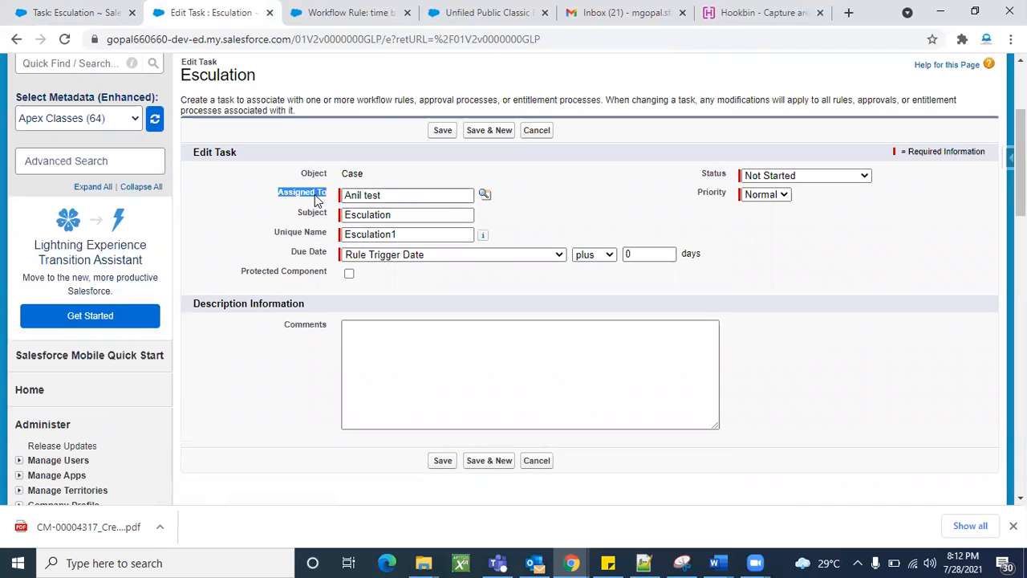
# Clear the Esculation task's Assigned To value, view the users offered in its lookup, and discard the edit.
pyautogui.tripleClick(439, 195)
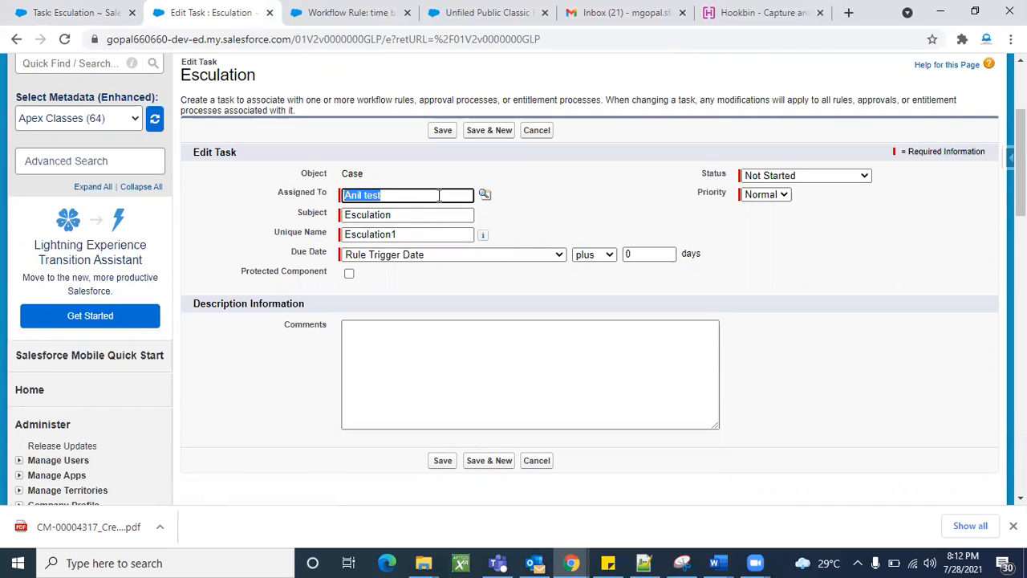
pyautogui.press('BackSpace')
pyautogui.click(485, 195)
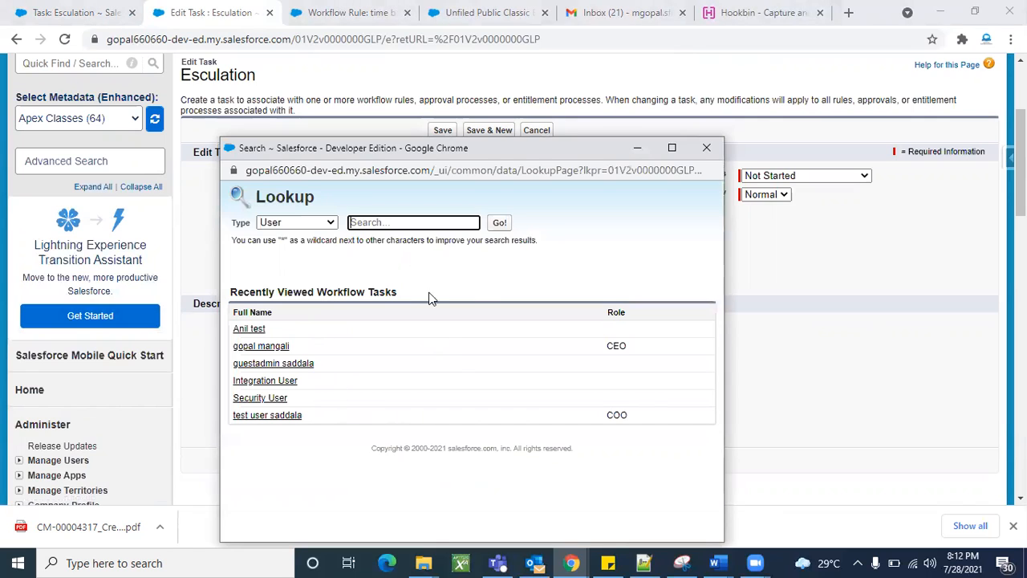
pyautogui.click(708, 147)
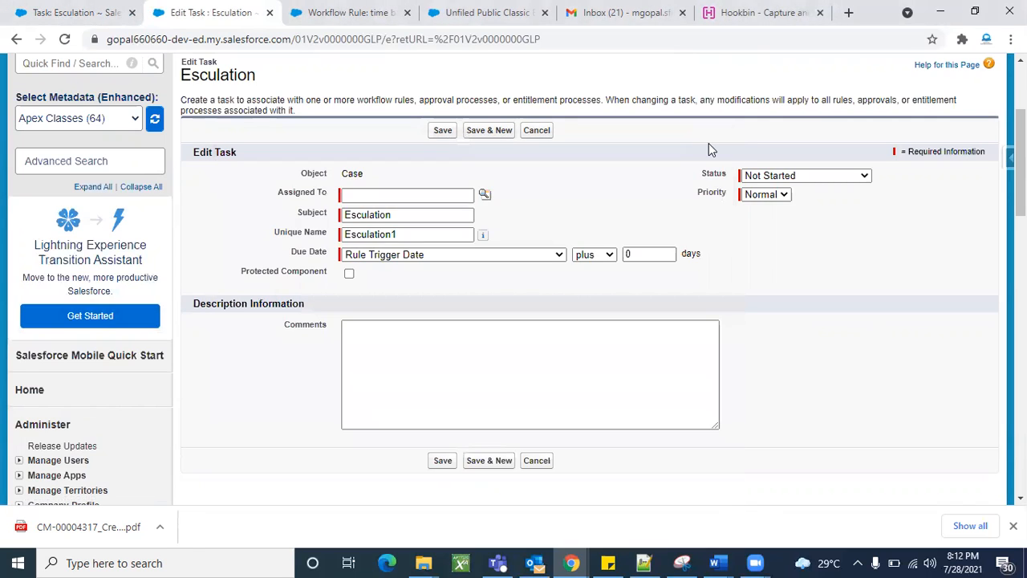
pyautogui.click(544, 136)
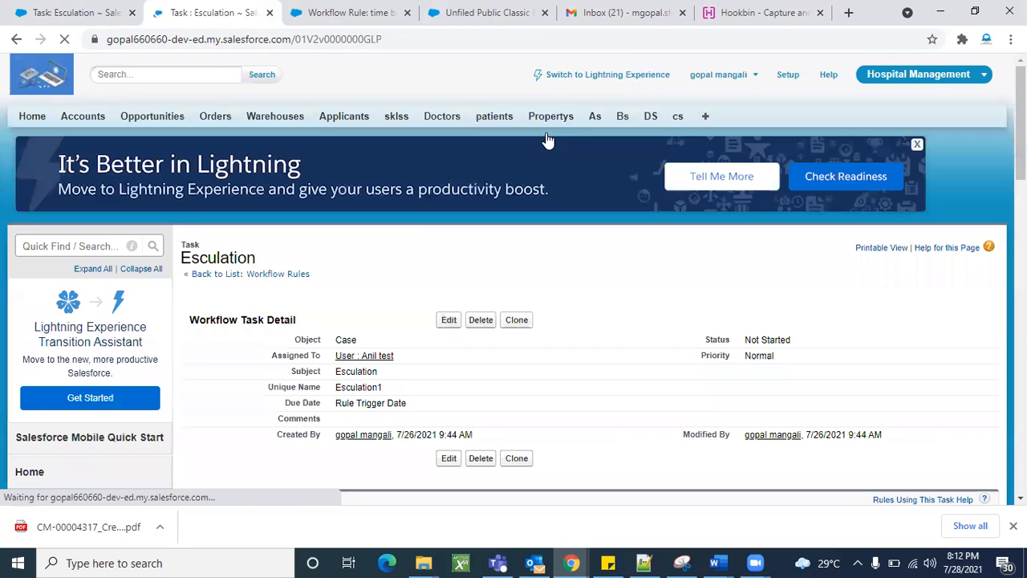
# Open the "case issue" rule from the task and review the details of its "update status" field update.
pyautogui.scroll(-2, 413, 298)
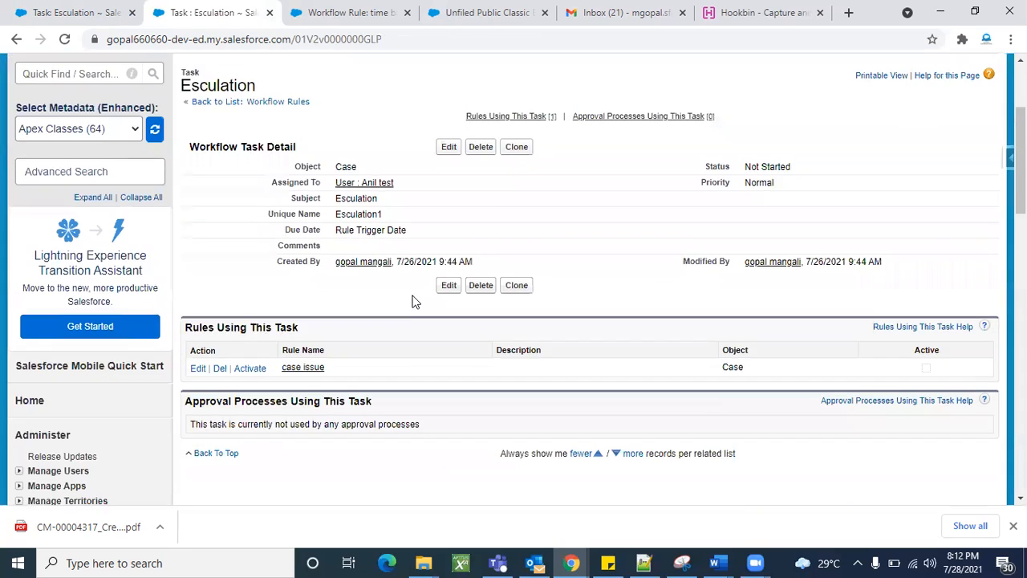
pyautogui.click(305, 368)
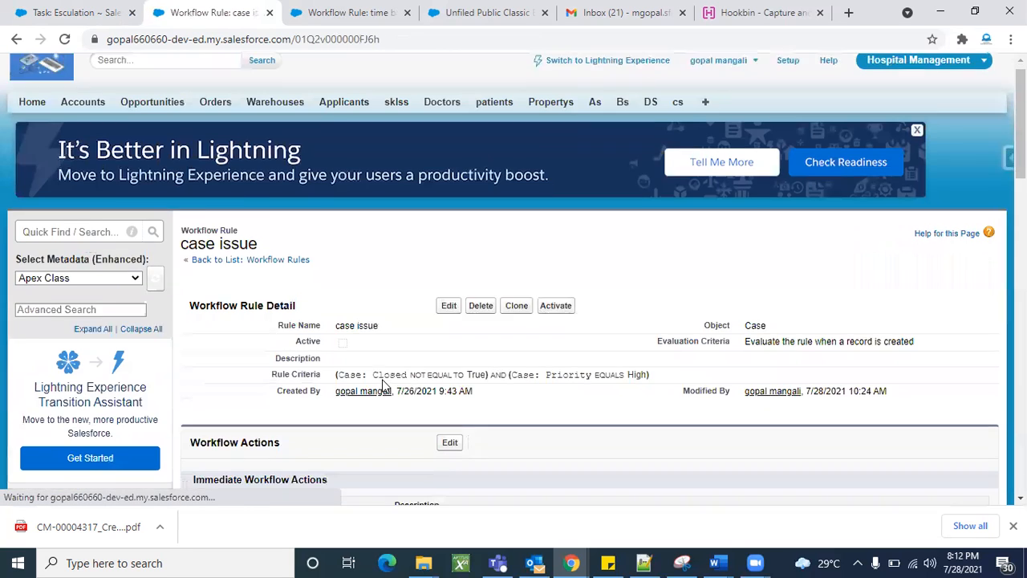
pyautogui.scroll(-2, 384, 385)
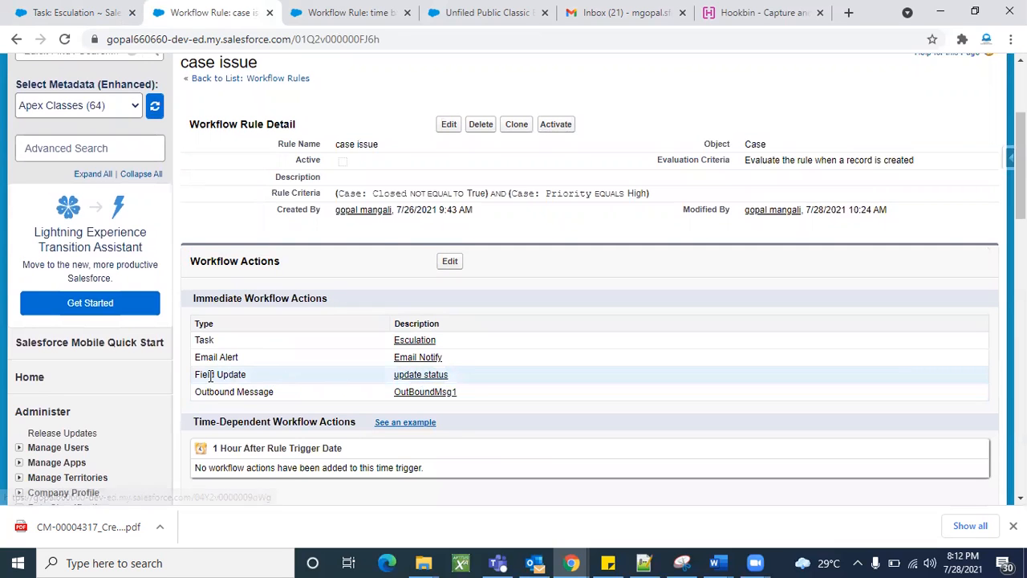
pyautogui.click(426, 375)
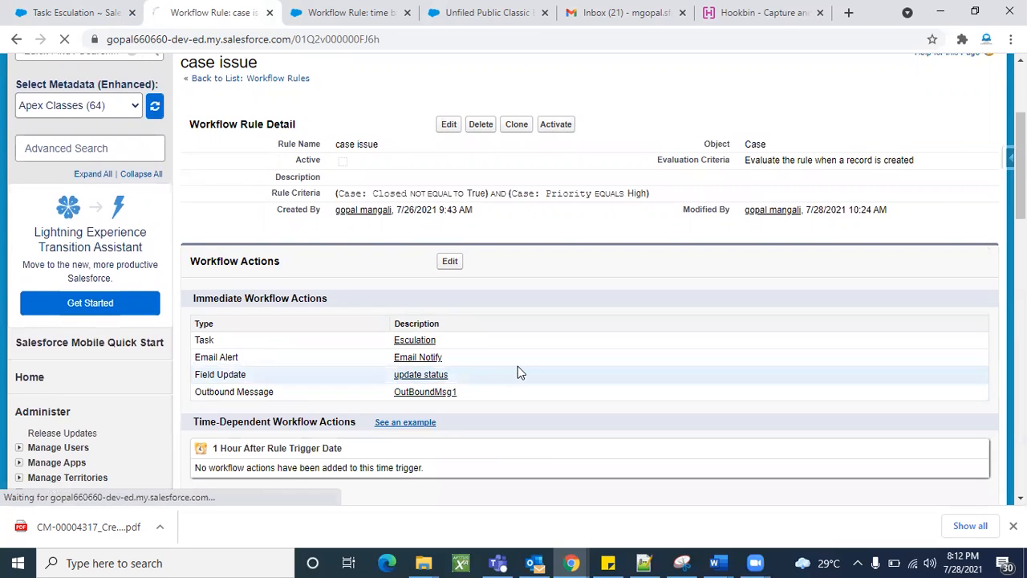
pyautogui.scroll(-2, 425, 377)
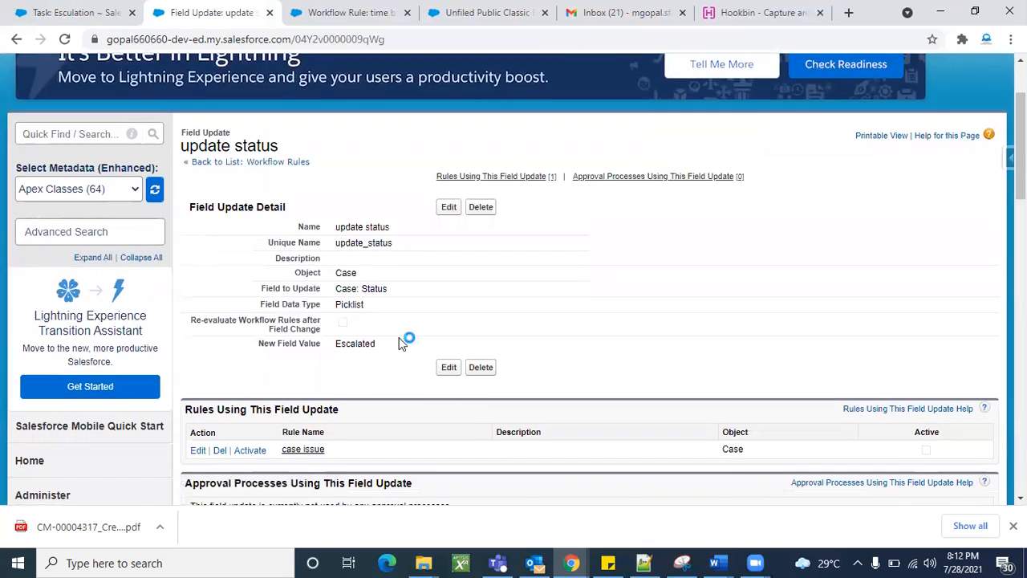
pyautogui.scroll(1, 395, 340)
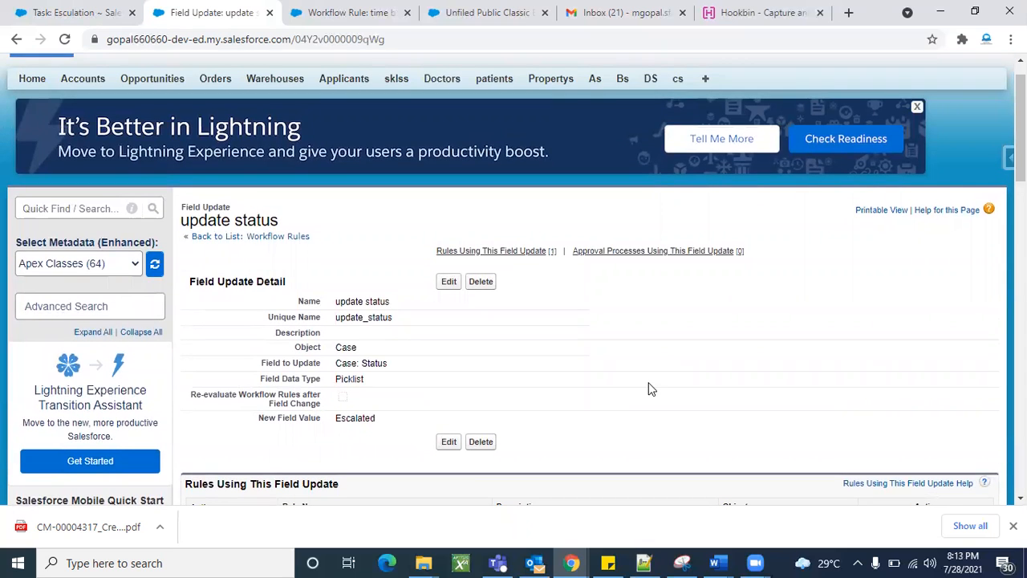
pyautogui.scroll(-1, 651, 389)
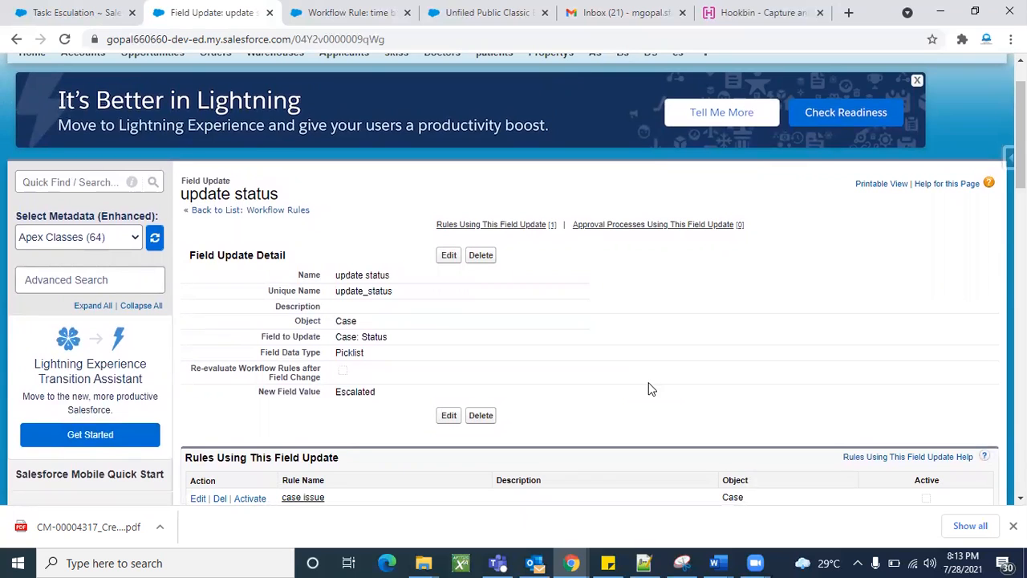
pyautogui.scroll(-1, 650, 389)
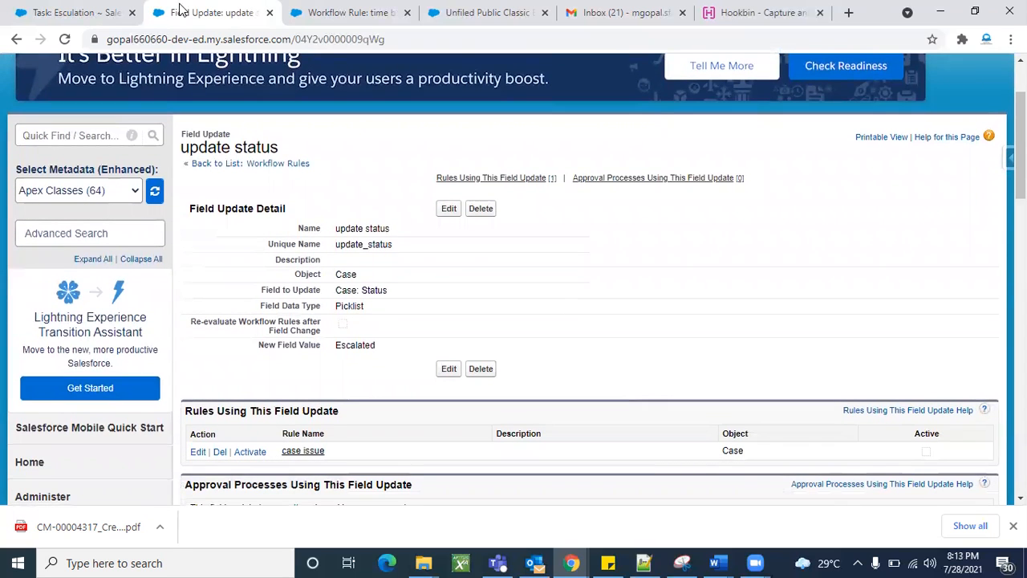
# Return to the Esculation task record and open its related case to check the case's status and priority.
pyautogui.click(83, 8)
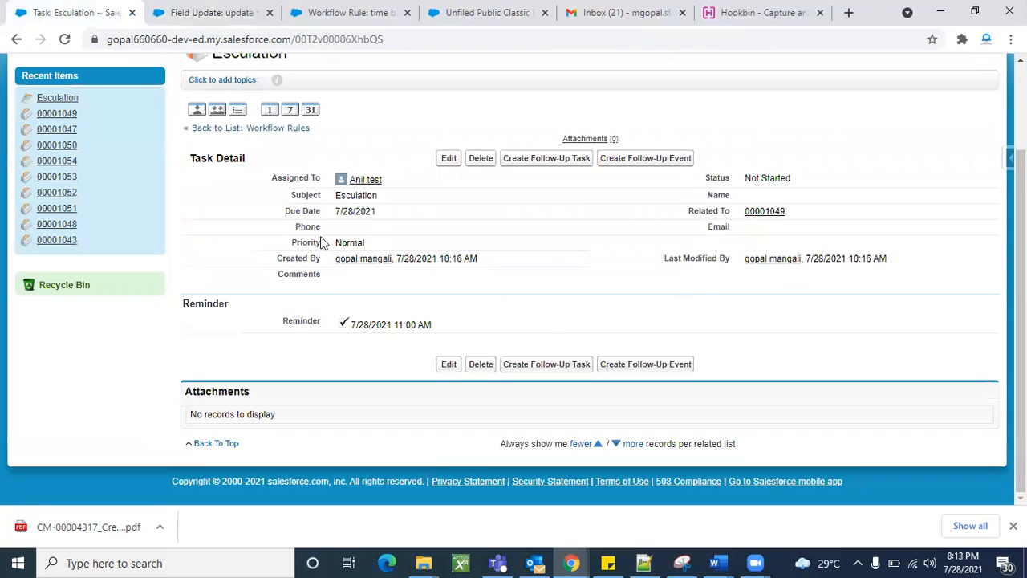
pyautogui.scroll(2, 321, 243)
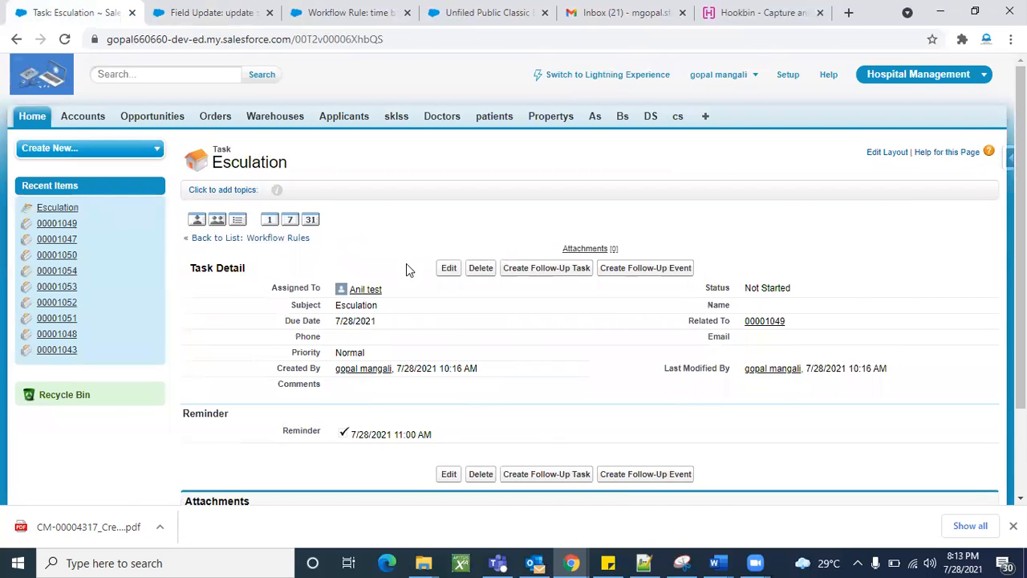
pyautogui.click(763, 325)
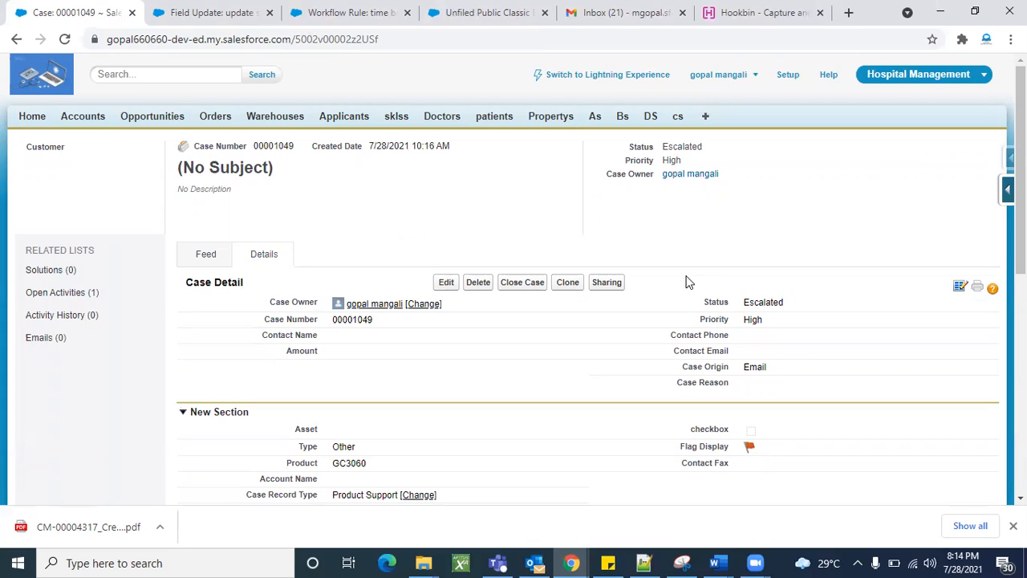
# Review the time-dependent actions of the "time based" workflow rule in its action editor, and return to the rule's details.
pyautogui.click(391, 10)
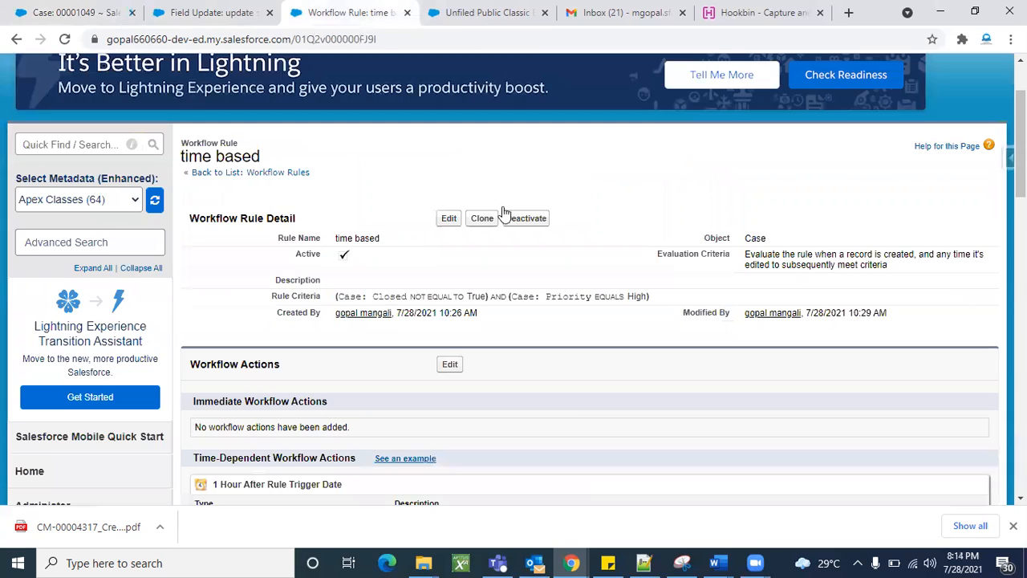
pyautogui.scroll(-2, 483, 326)
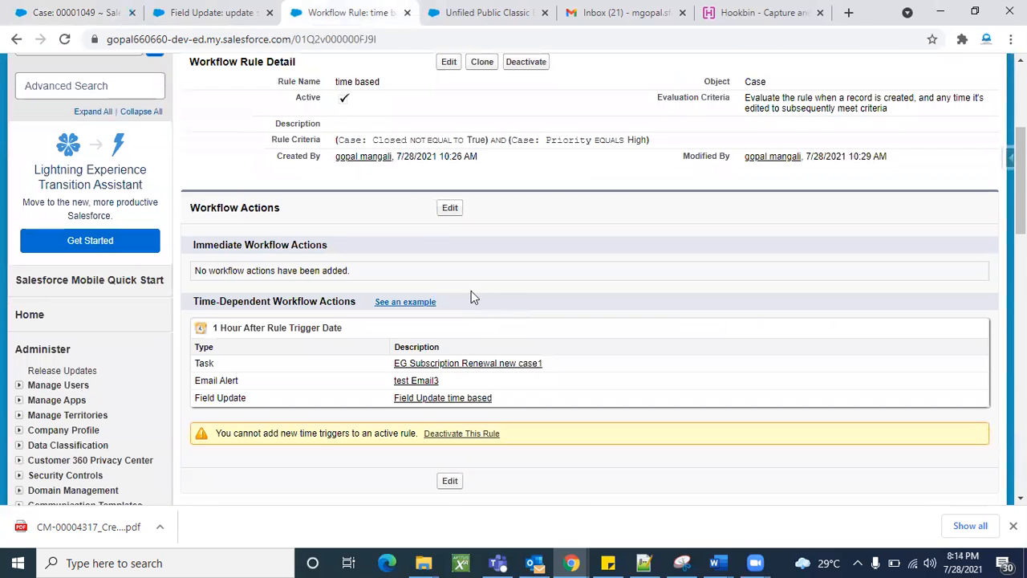
pyautogui.click(449, 209)
pyautogui.scroll(-4, 413, 302)
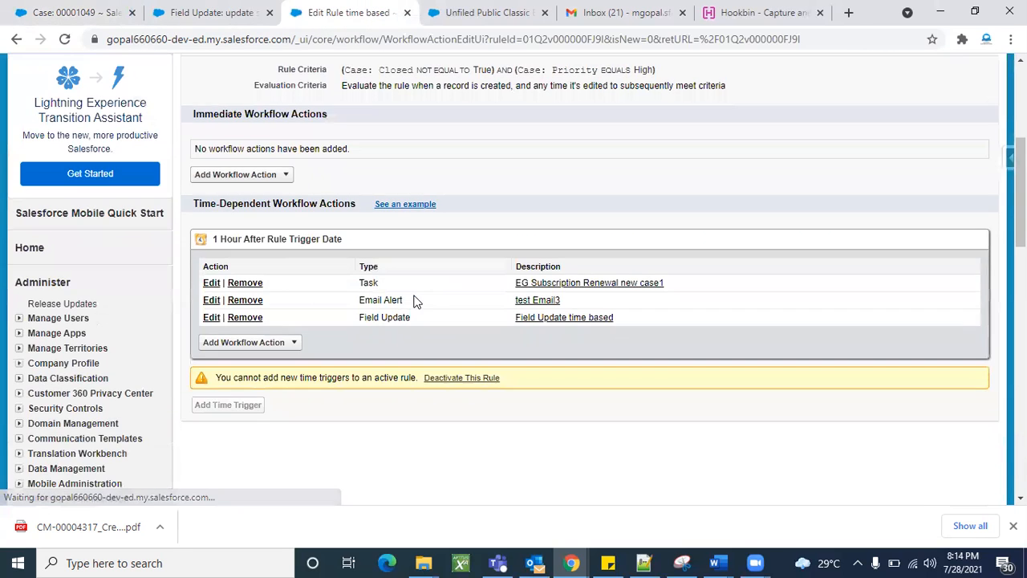
pyautogui.click(16, 38)
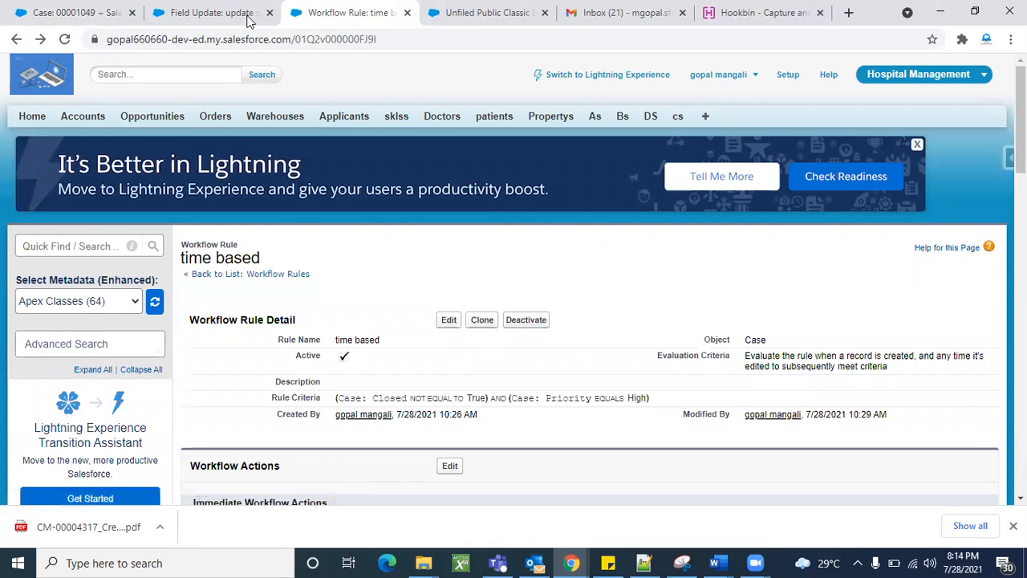
# Open the "case issue" rule for editing, examine its evaluation criteria and rule criteria, and leave without saving.
pyautogui.click(224, 8)
pyautogui.scroll(1, 461, 277)
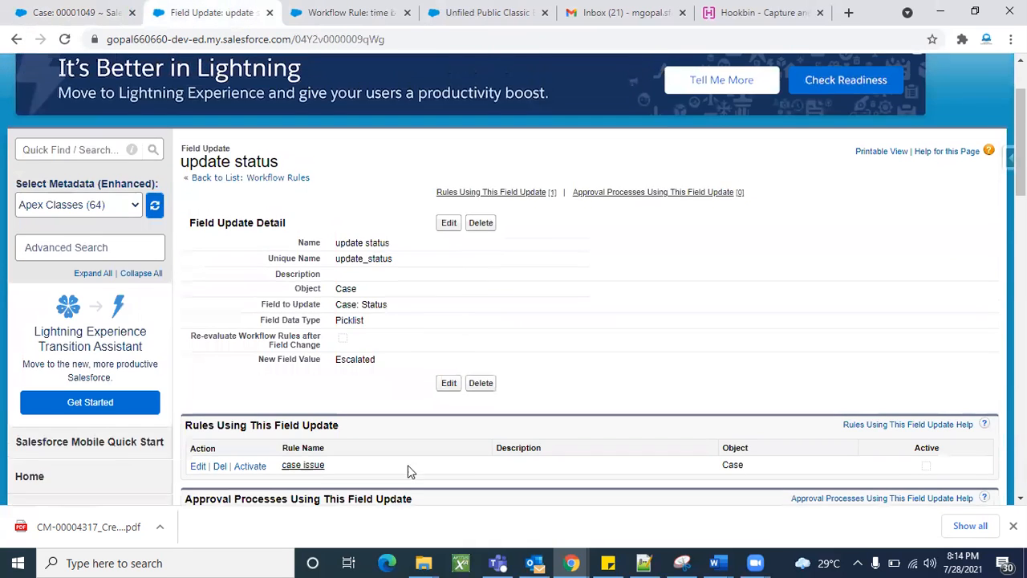
pyautogui.click(311, 468)
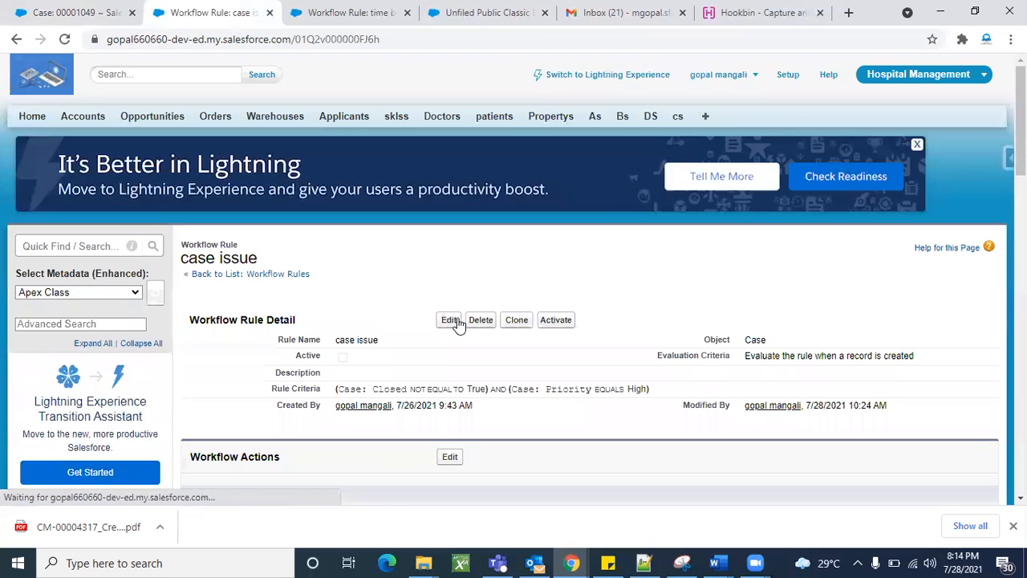
pyautogui.click(450, 320)
pyautogui.scroll(-2, 595, 360)
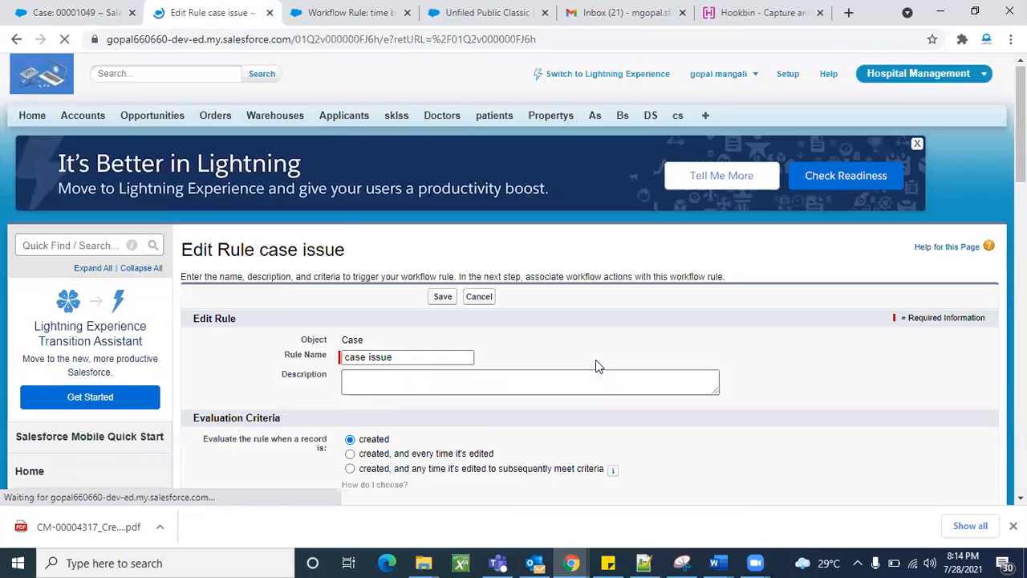
pyautogui.scroll(-1, 596, 359)
pyautogui.scroll(-5, 356, 166)
pyautogui.scroll(2, 449, 257)
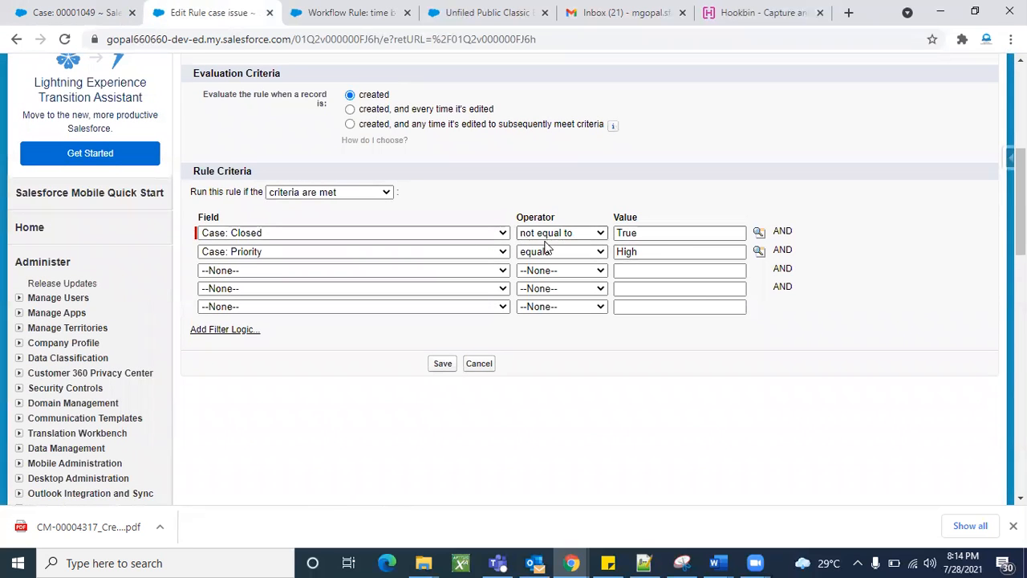
pyautogui.scroll(3, 908, 310)
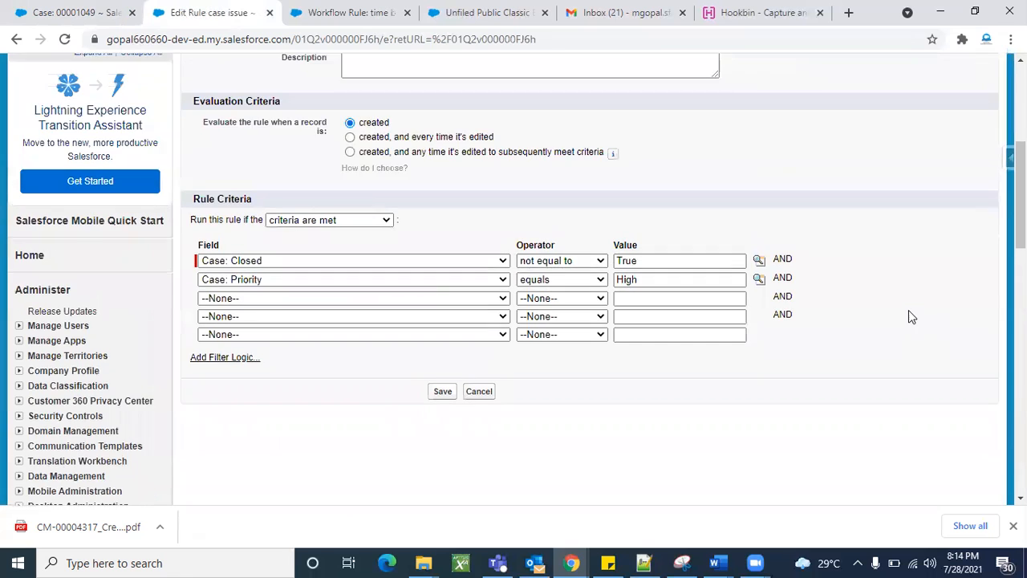
pyautogui.scroll(1, 834, 337)
pyautogui.scroll(-4, 778, 347)
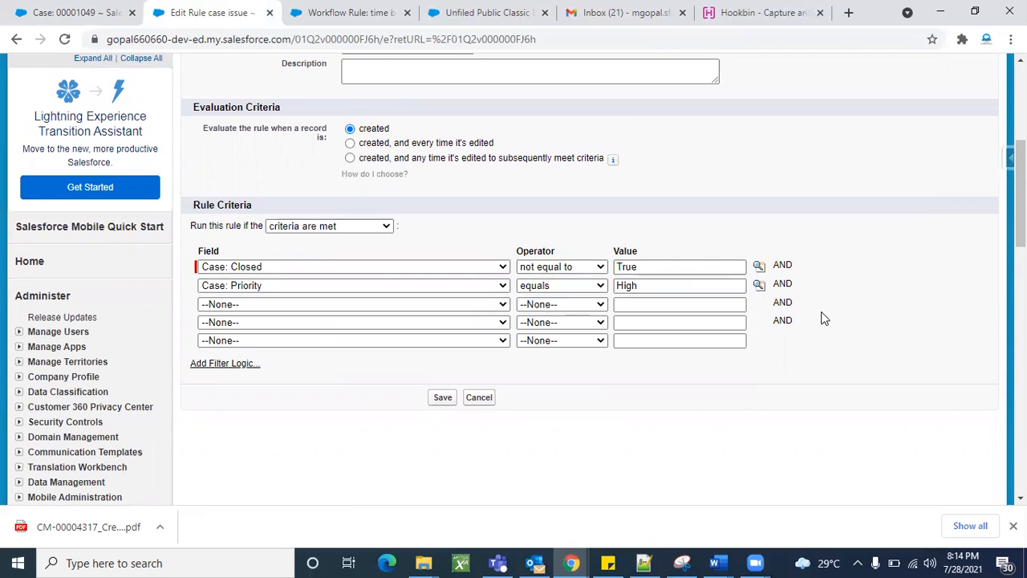
pyautogui.scroll(2, 823, 318)
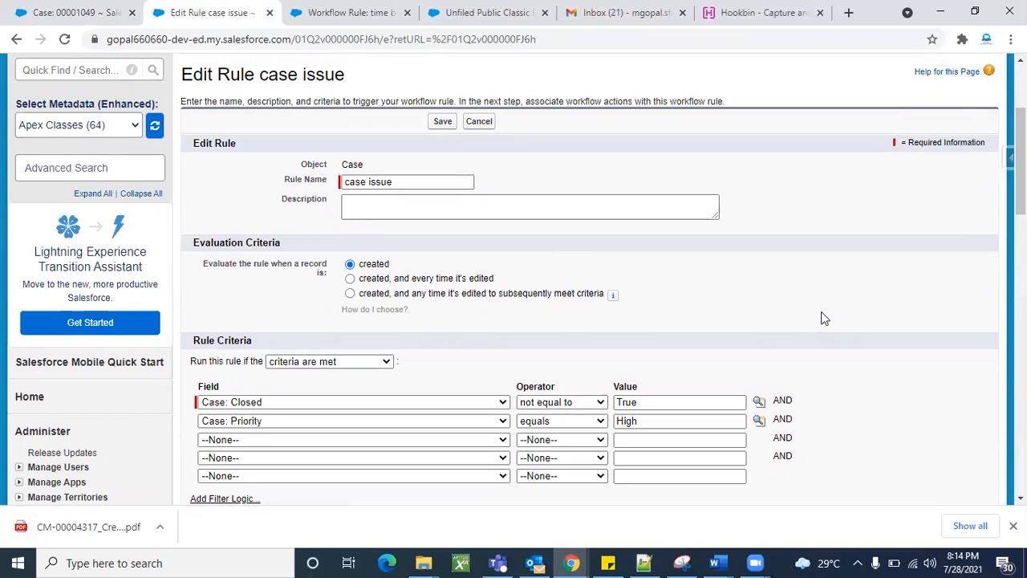
pyautogui.scroll(-1, 824, 318)
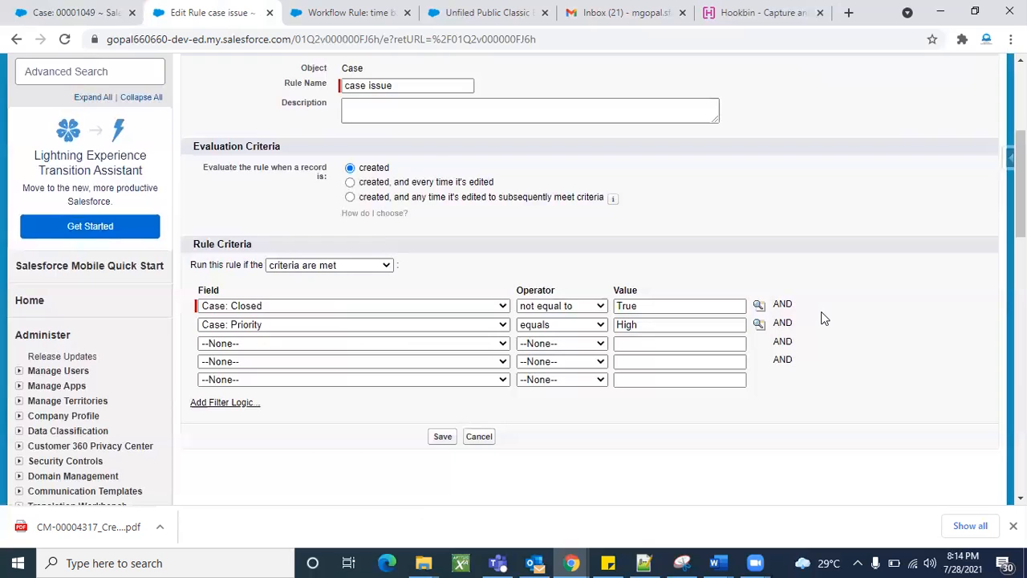
pyautogui.scroll(1, 823, 319)
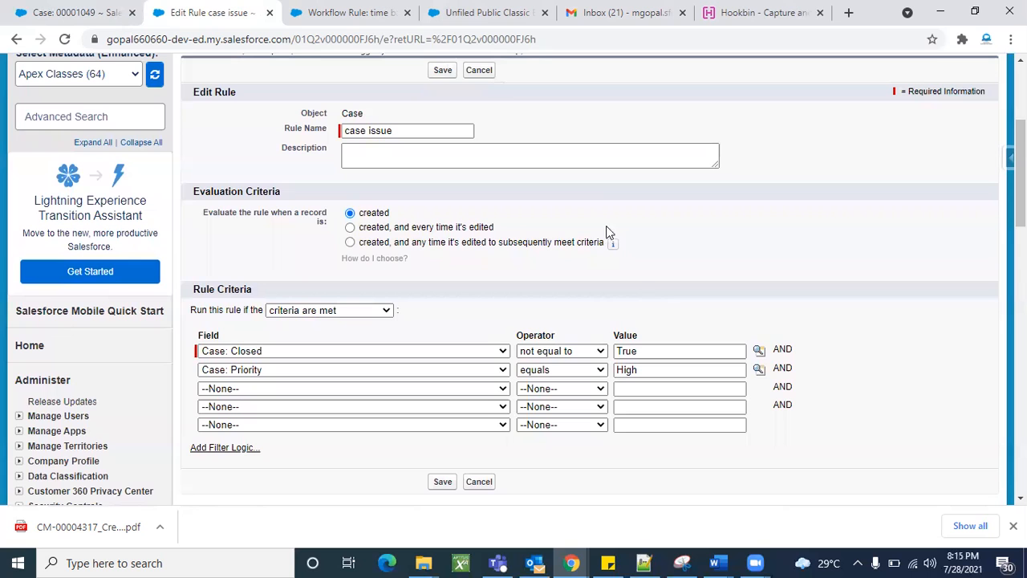
pyautogui.click(491, 72)
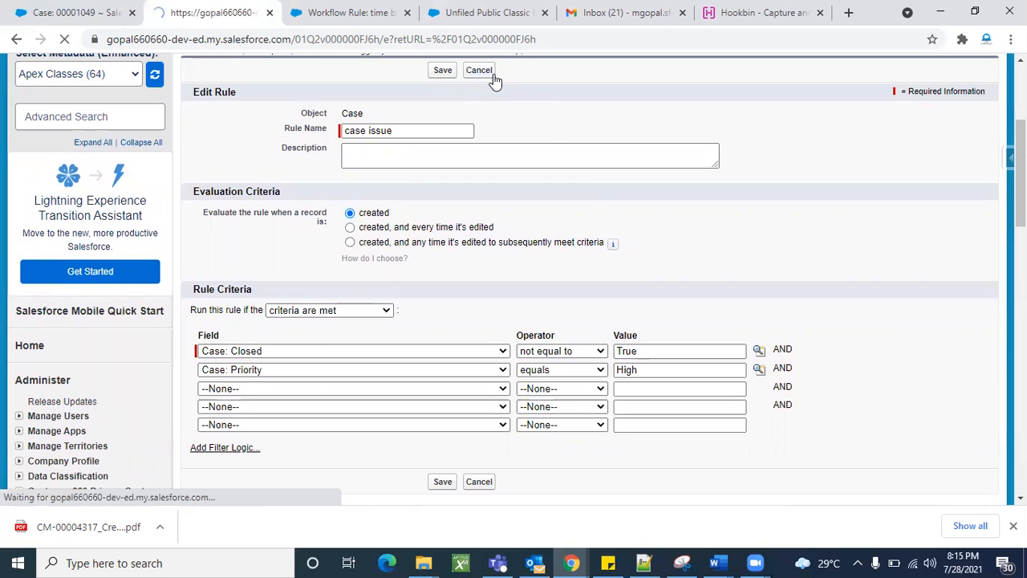
# Open the "update status" field update for editing and examine its Field to Update and new field value settings.
pyautogui.scroll(-3, 479, 313)
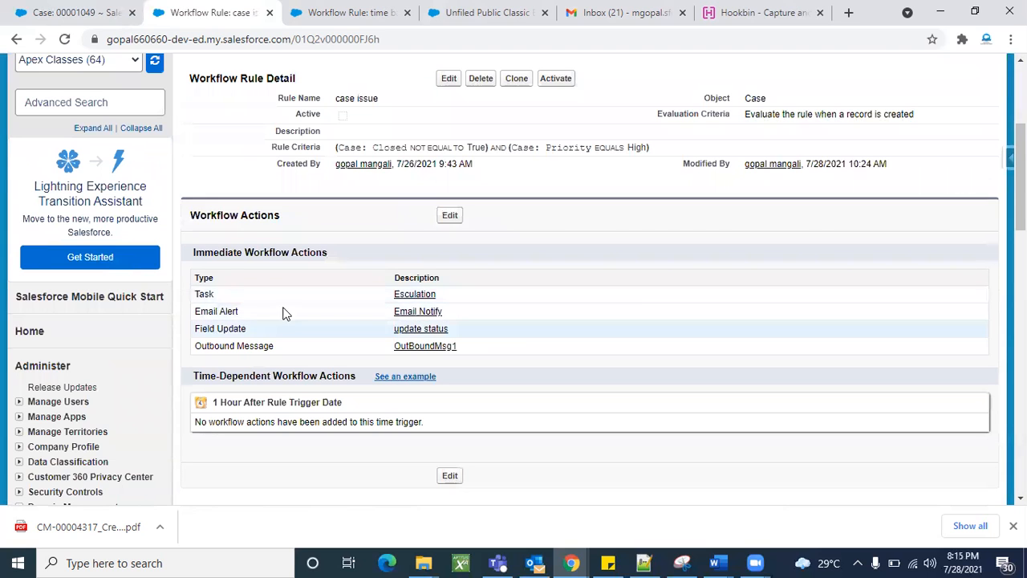
pyautogui.click(429, 329)
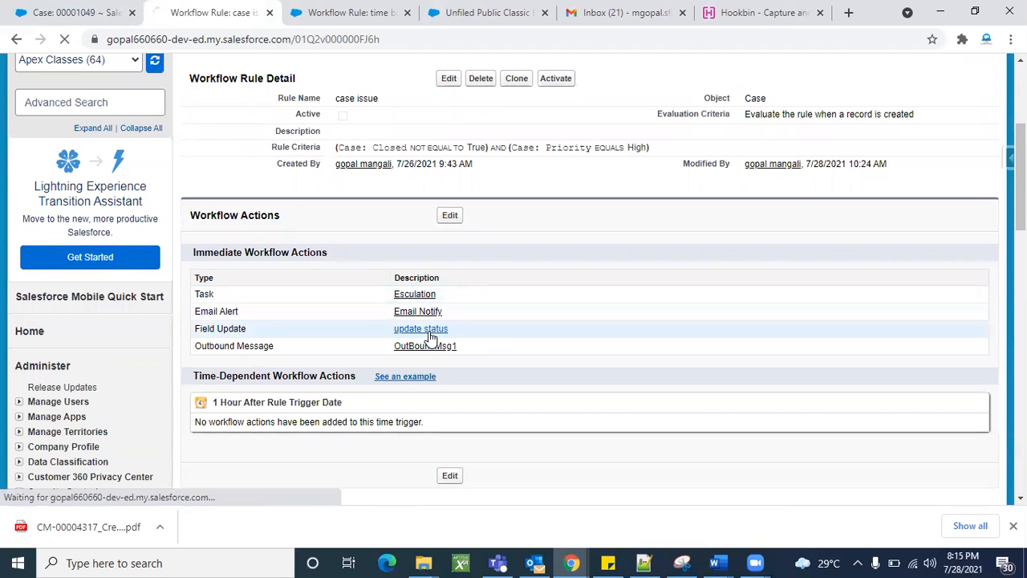
pyautogui.scroll(-2, 441, 145)
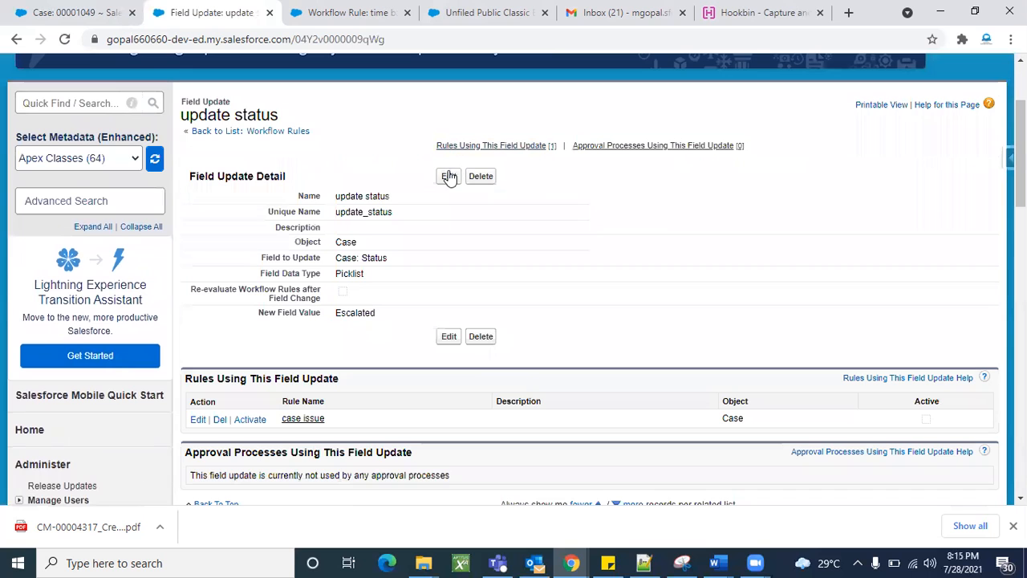
pyautogui.click(448, 176)
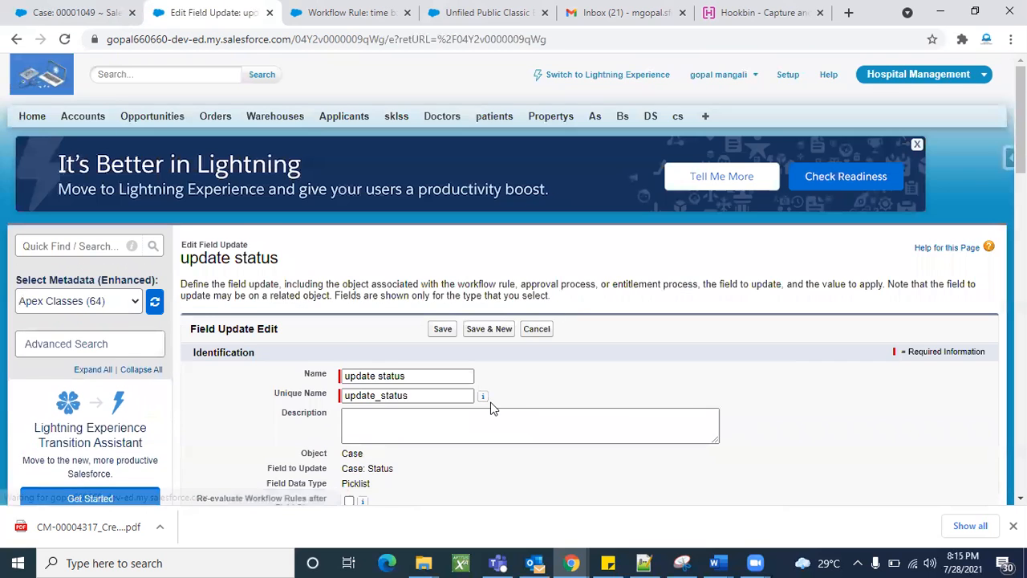
pyautogui.scroll(-3, 402, 361)
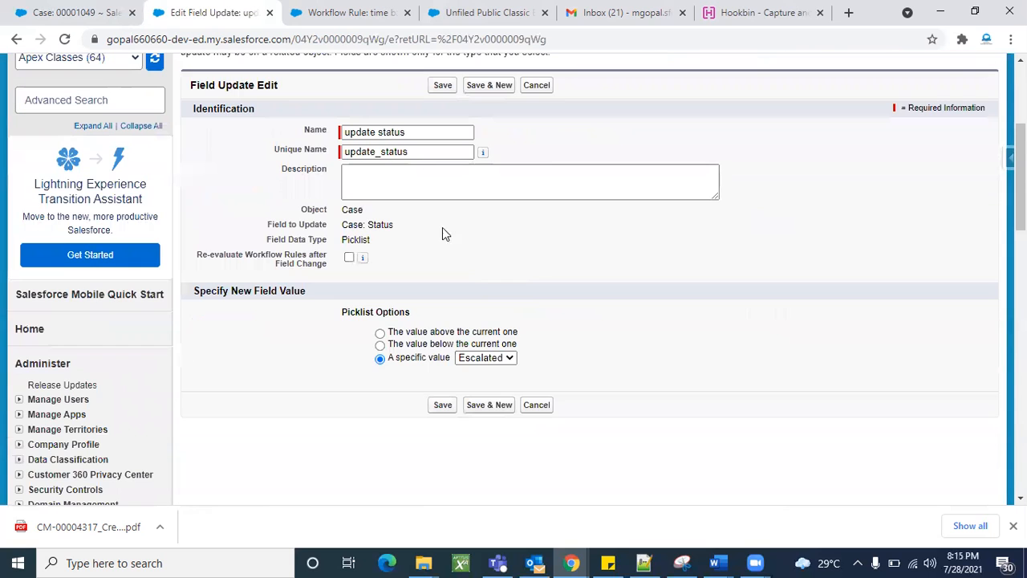
pyautogui.doubleClick(386, 225)
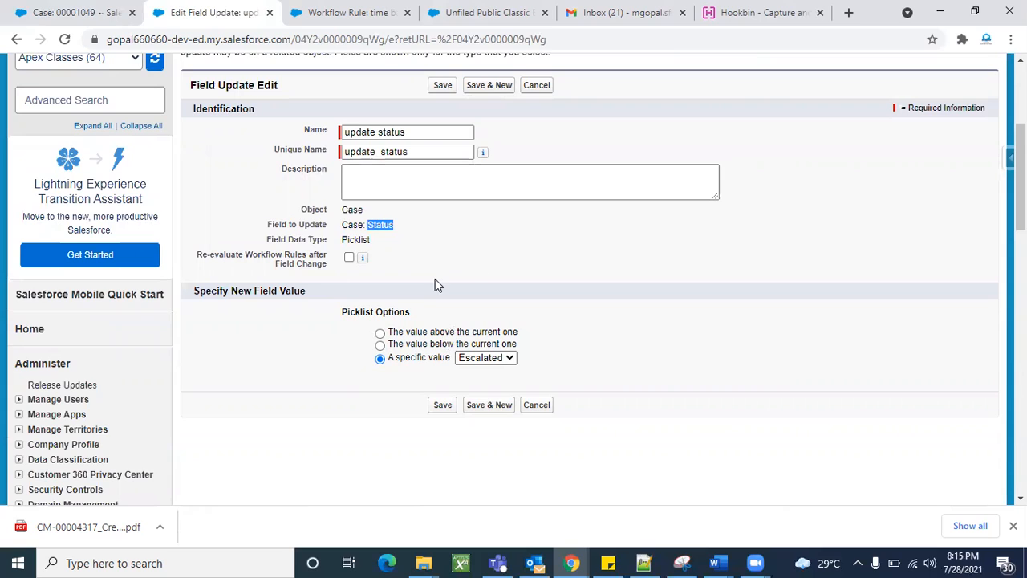
# Check the "update status" field update's Field to Update and leave its editor without saving.
pyautogui.click(386, 222)
pyautogui.tripleClick(379, 222)
pyautogui.scroll(1, 560, 294)
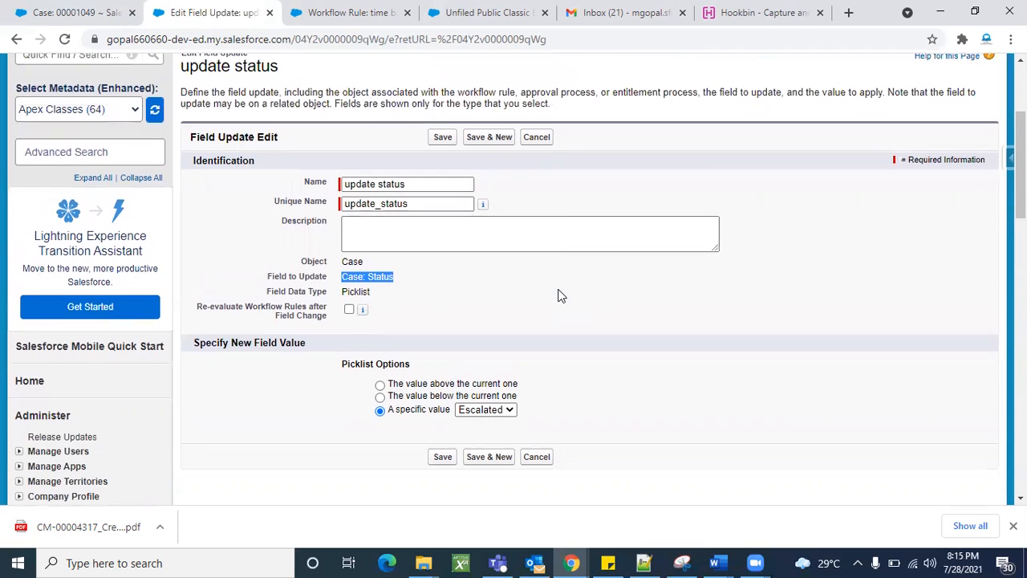
pyautogui.click(544, 143)
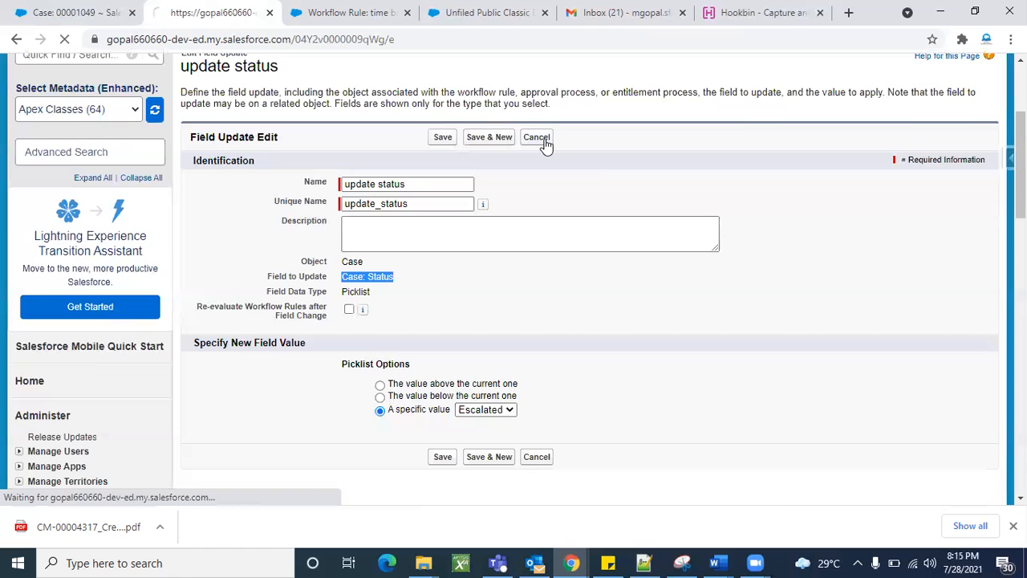
# Open the "case issue" rule that uses this field update and review its immediate and time-dependent workflow actions.
pyautogui.scroll(-4, 623, 385)
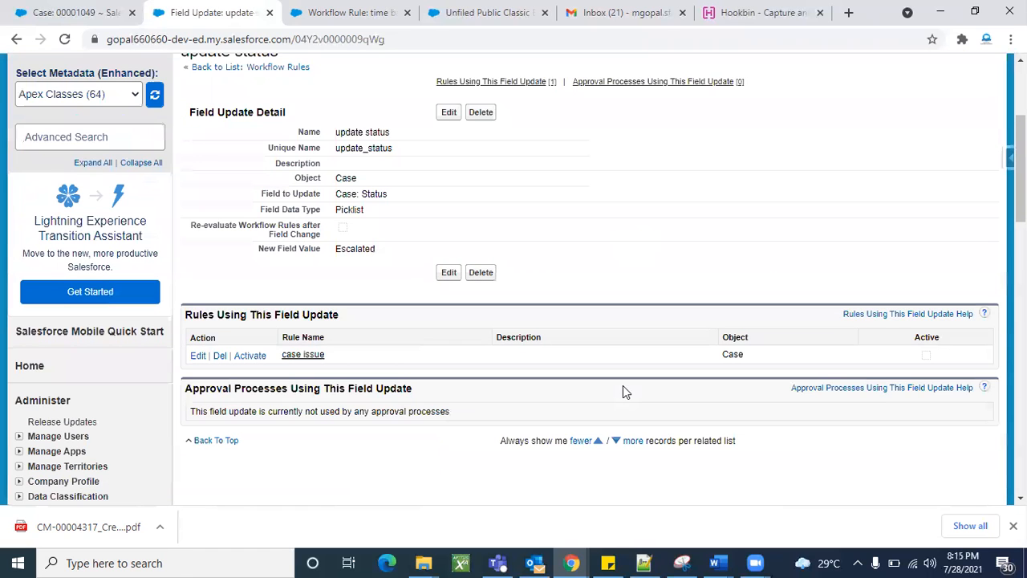
pyautogui.click(303, 350)
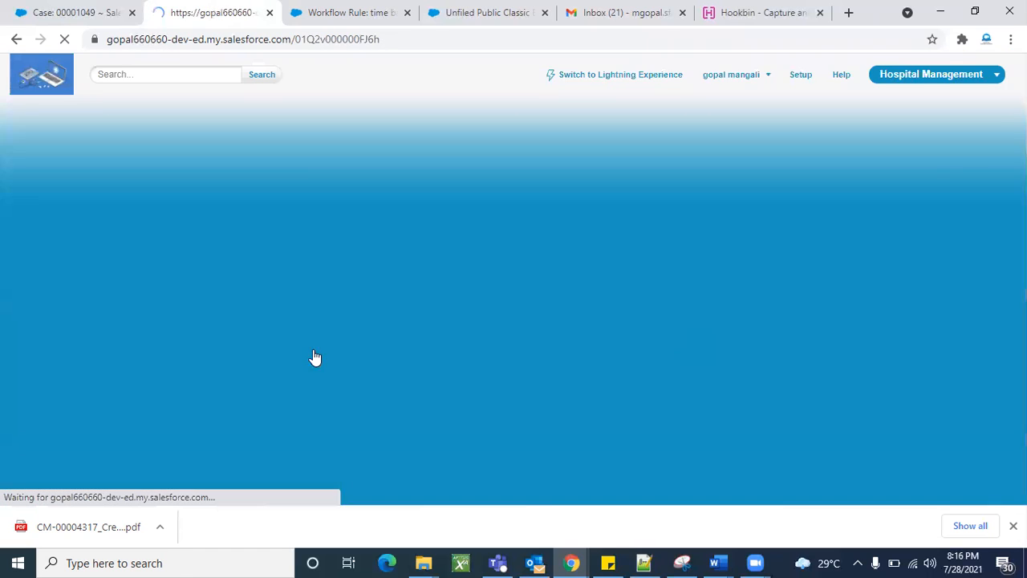
pyautogui.scroll(-2, 440, 386)
pyautogui.scroll(-3, 345, 379)
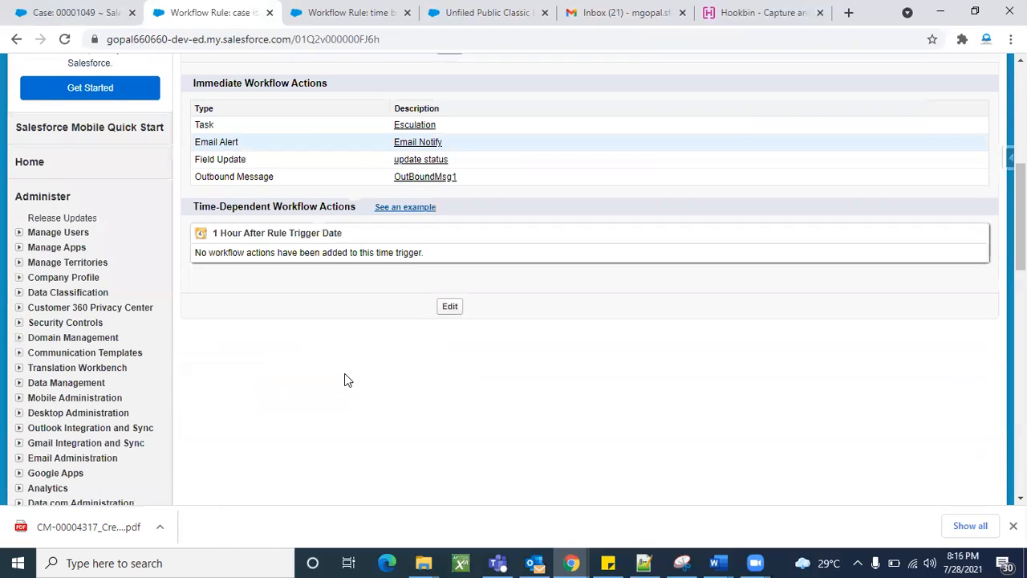
# Return to the list of all workflow rules and open the "time based" rule to review its criteria and time-dependent actions.
pyautogui.scroll(-10, 345, 379)
pyautogui.scroll(3, 345, 379)
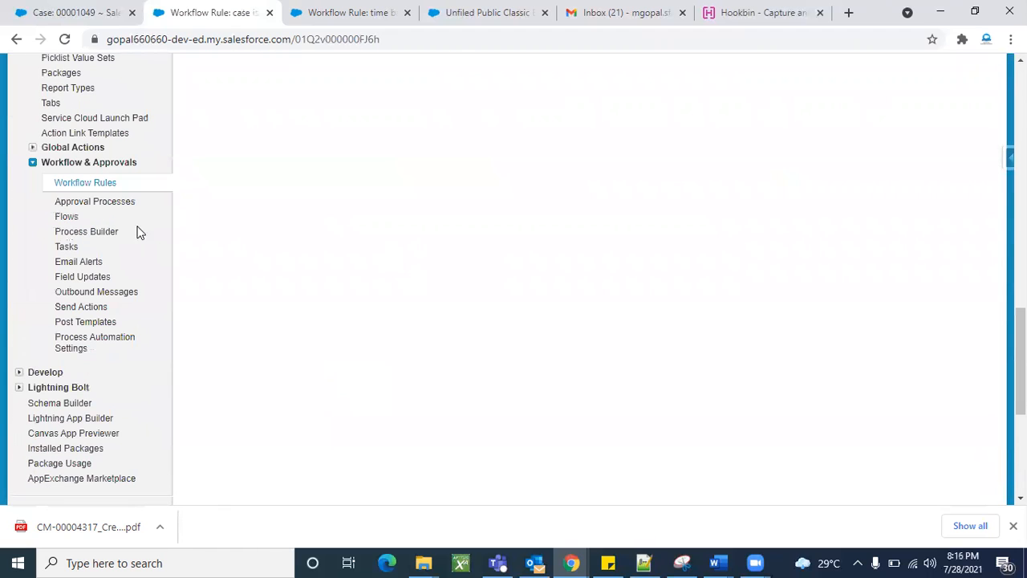
pyautogui.click(85, 183)
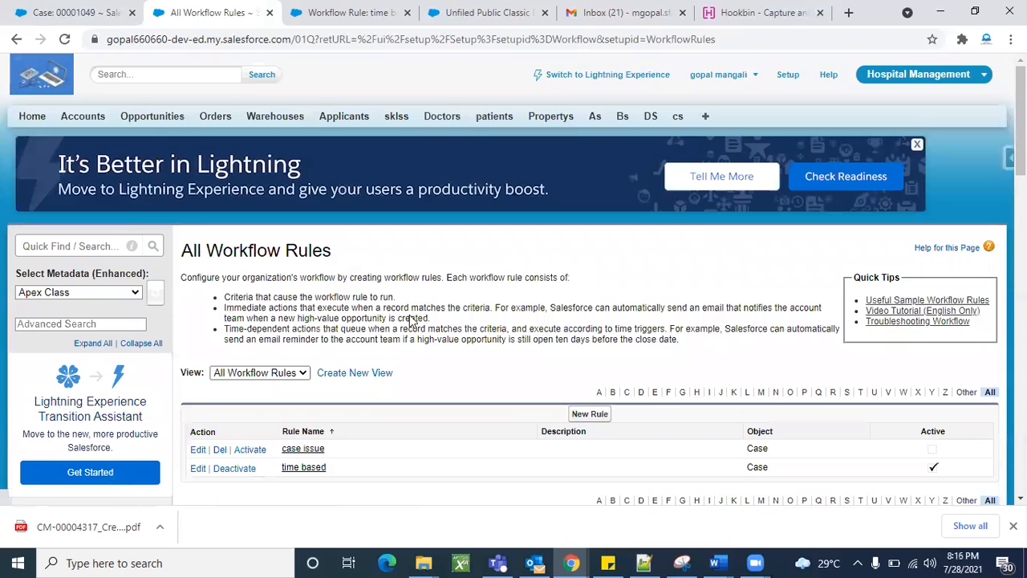
pyautogui.scroll(-2, 321, 353)
pyautogui.click(312, 353)
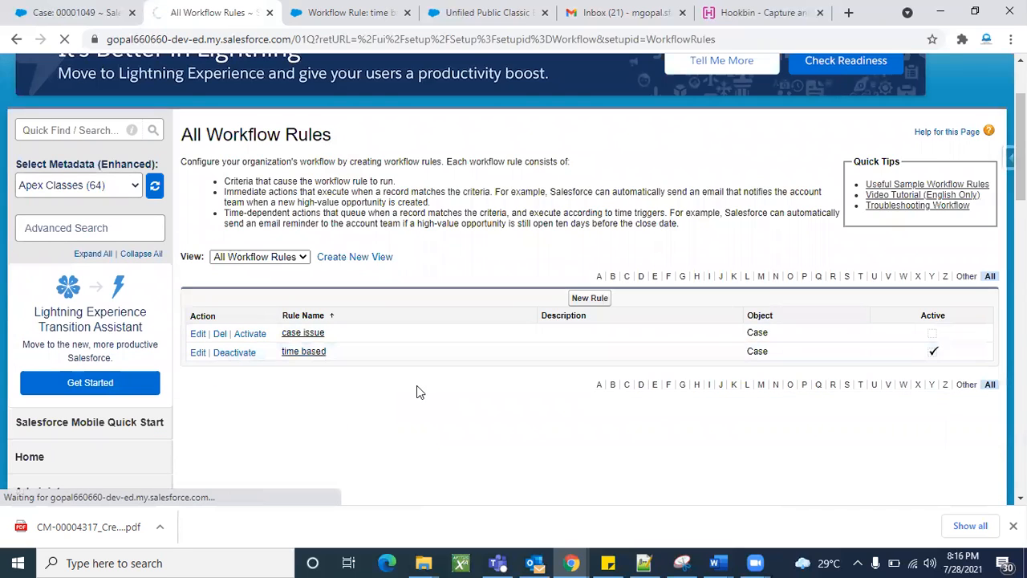
pyautogui.scroll(-2, 587, 288)
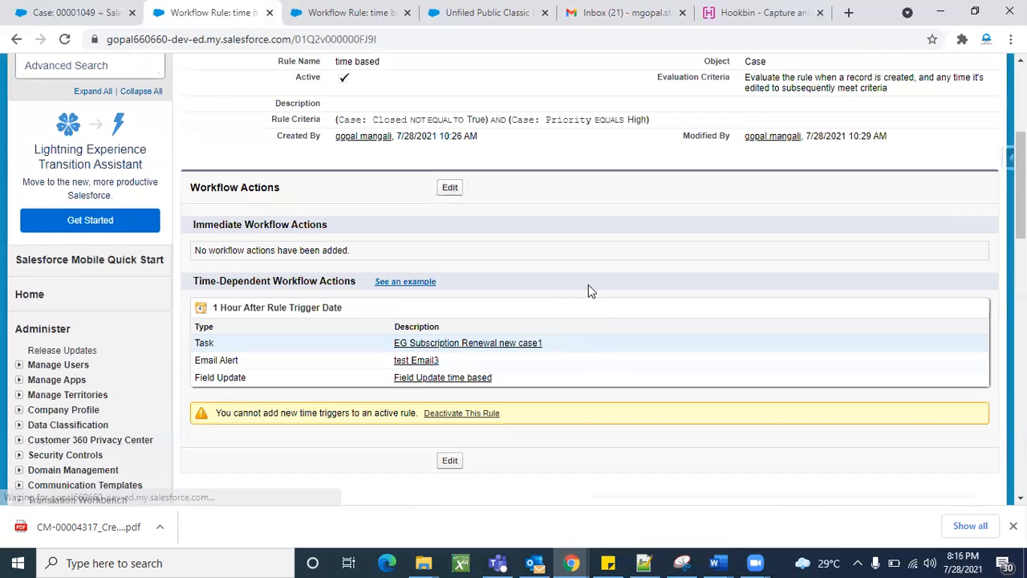
pyautogui.scroll(1, 588, 291)
# Open the Time-Based Workflow monitoring page in the browser tab that holds the email templates.
pyautogui.click(333, 11)
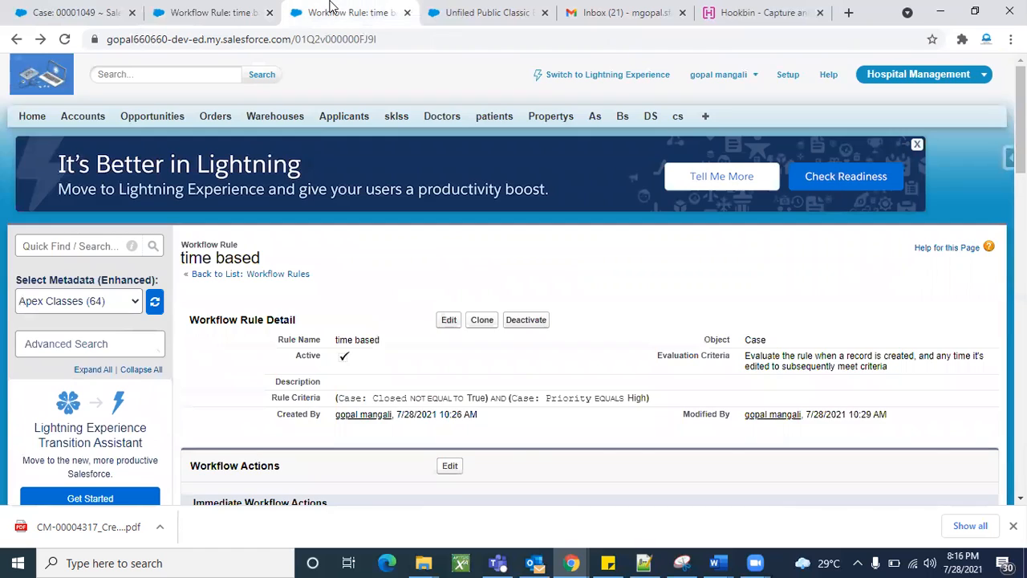
pyautogui.click(517, 8)
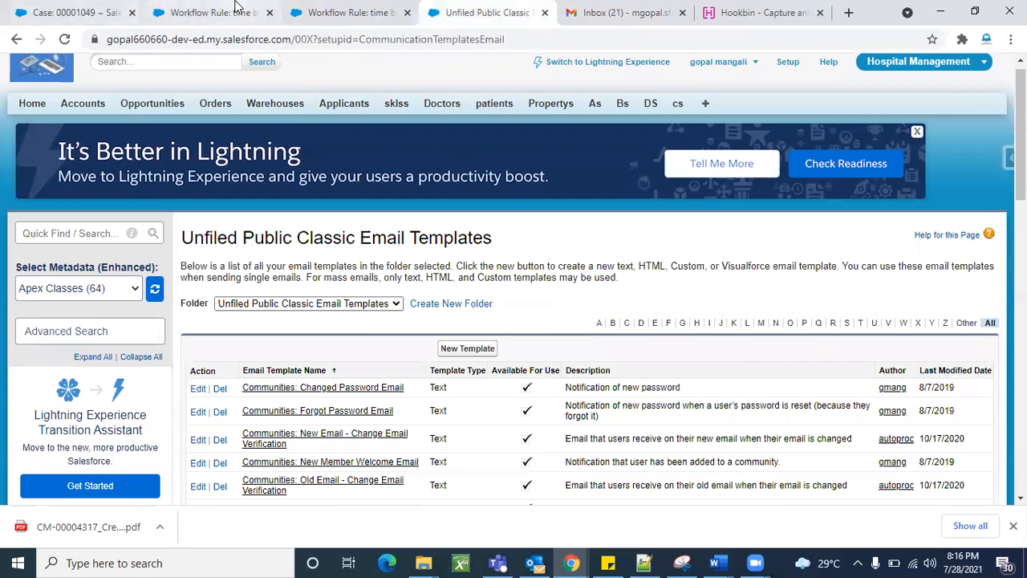
pyautogui.scroll(-3, 147, 325)
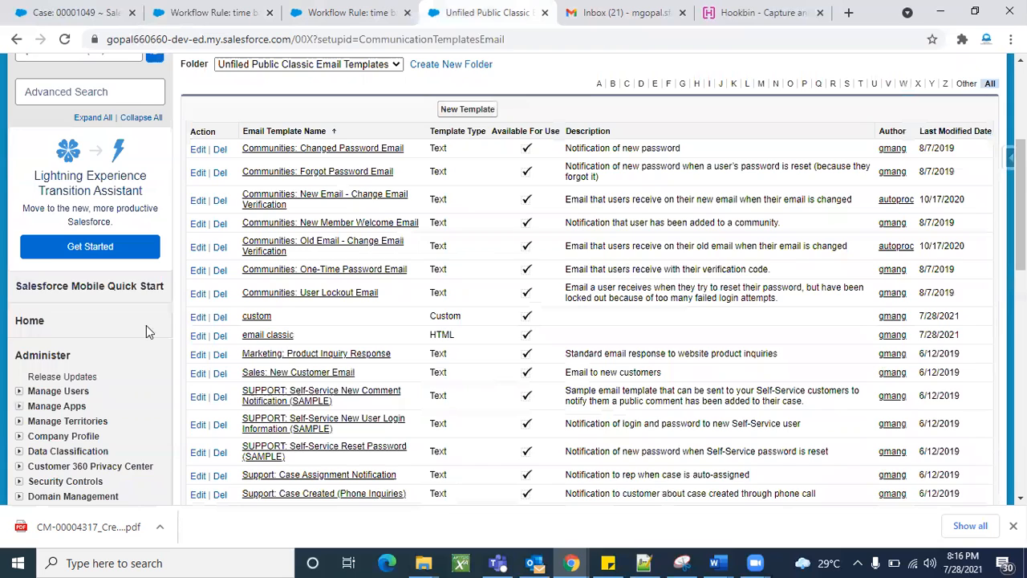
pyautogui.scroll(-10, 48, 297)
pyautogui.click(77, 345)
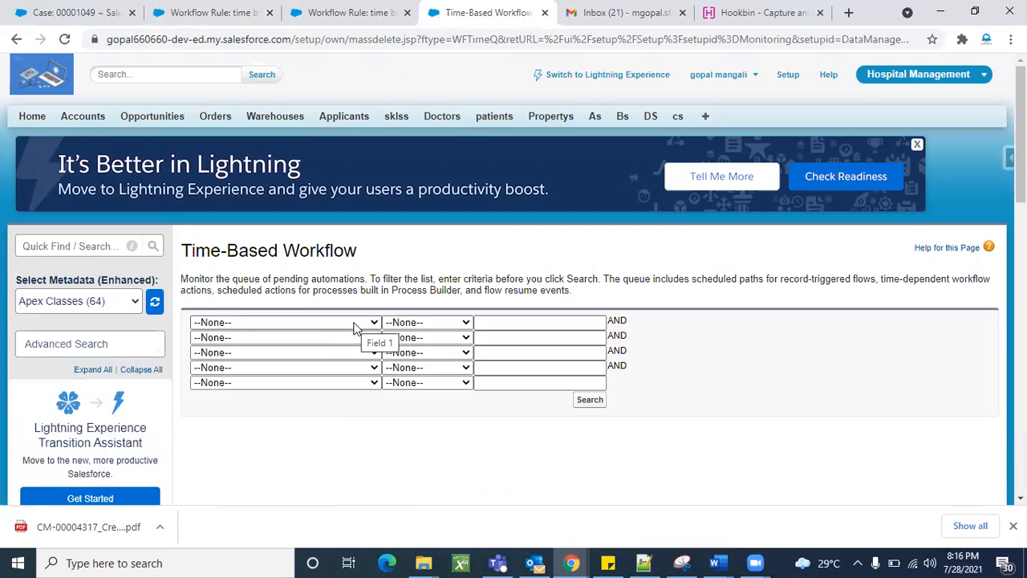
pyautogui.click(330, 324)
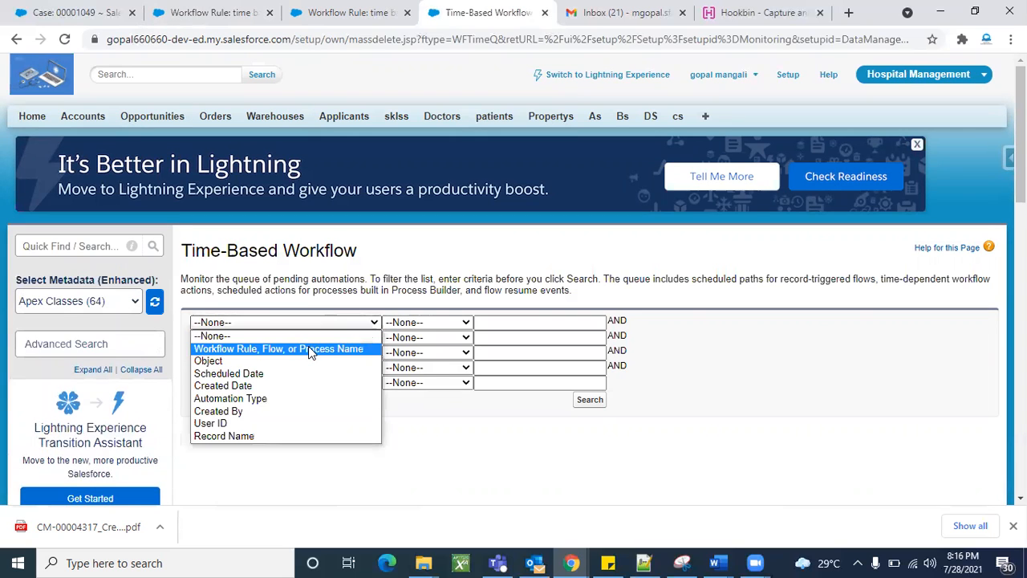
pyautogui.click(311, 350)
pyautogui.click(417, 325)
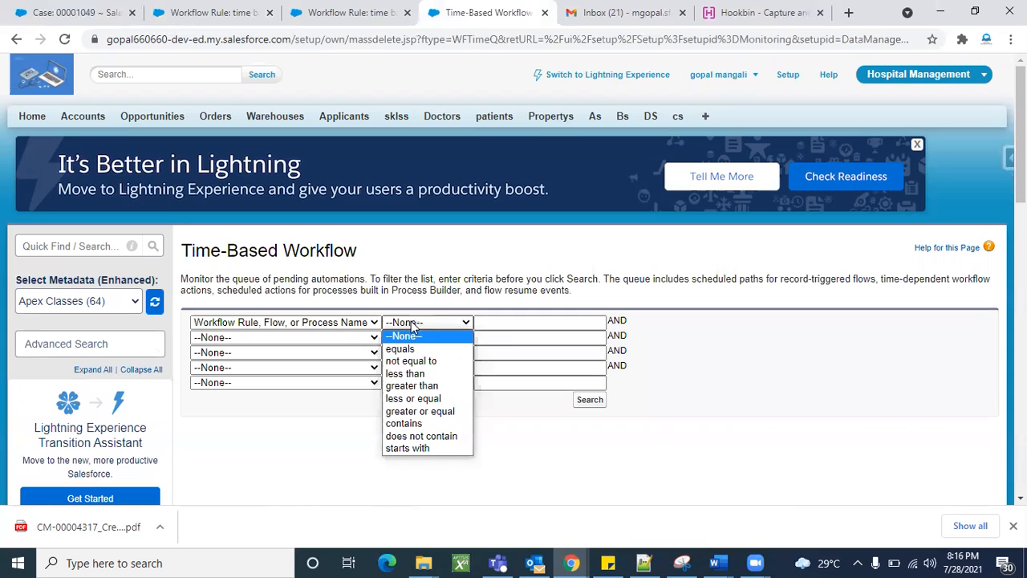
# Search the pending automation queue with the filter Object equals CASE and examine the queued actions.
pyautogui.click(343, 325)
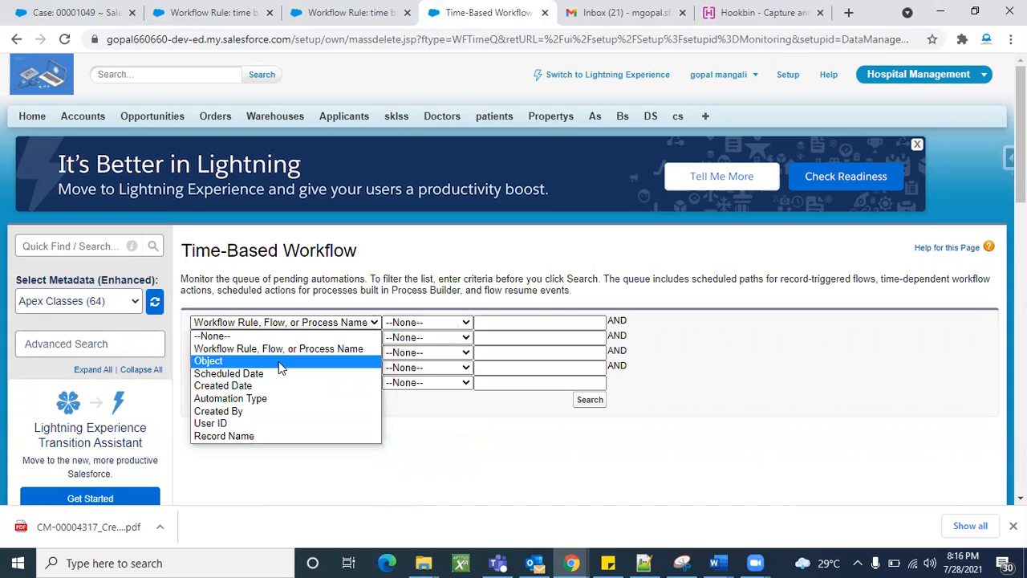
pyautogui.click(279, 361)
pyautogui.click(418, 324)
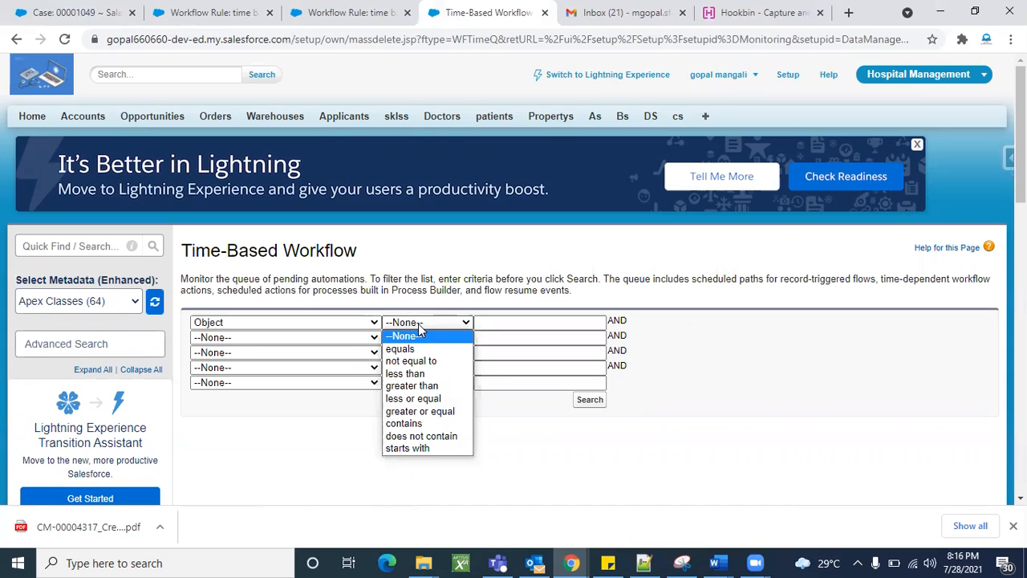
pyautogui.click(413, 349)
pyautogui.click(521, 322)
pyautogui.write('CASE')
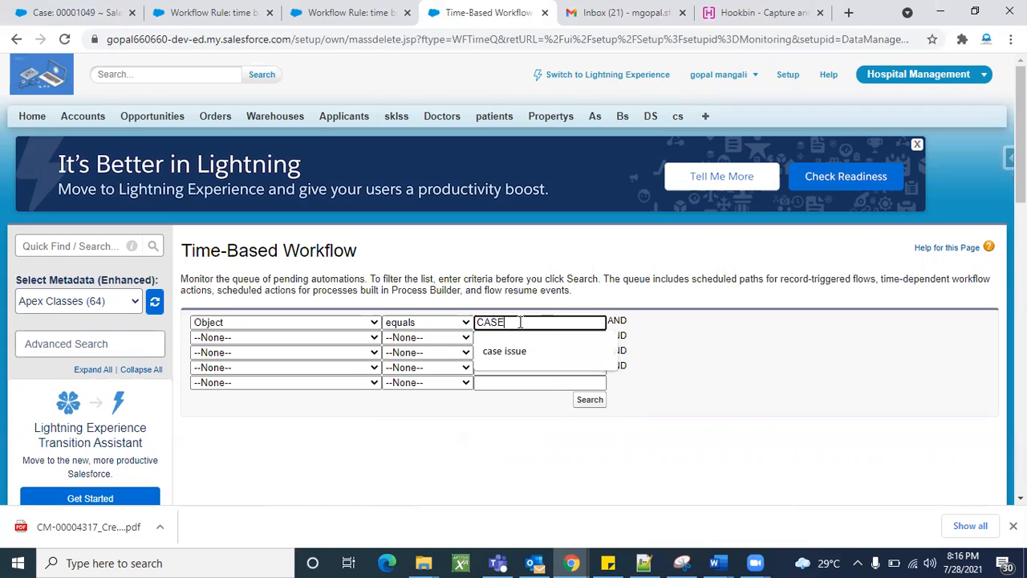
pyautogui.click(719, 275)
pyautogui.click(590, 398)
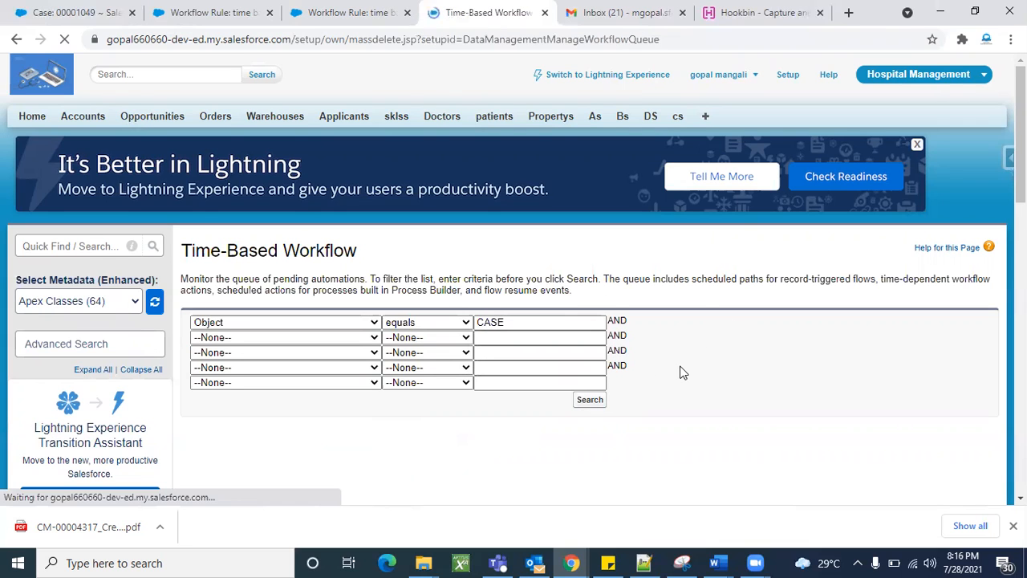
pyautogui.scroll(-2, 681, 372)
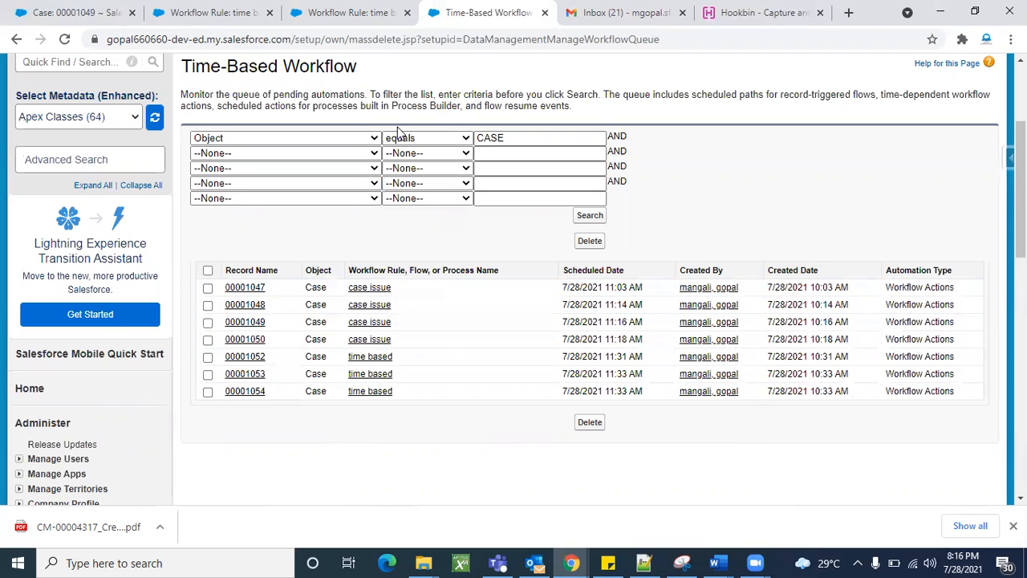
pyautogui.scroll(1, 657, 171)
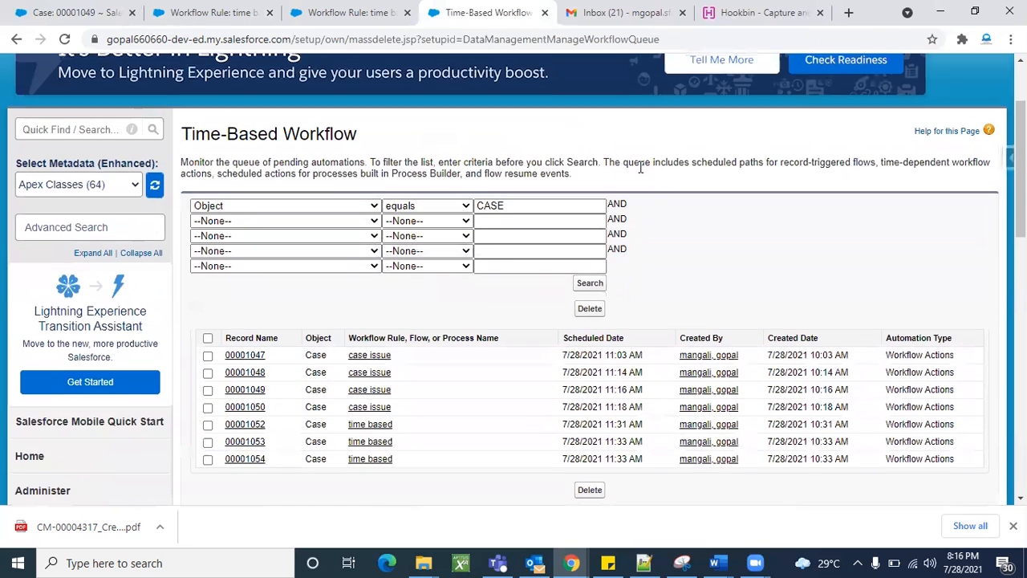
# Search the queue for Workflow Rule, Flow, or Process Name equals "time based", copying the name from the rule's detail page.
pyautogui.click(332, 207)
pyautogui.click(312, 236)
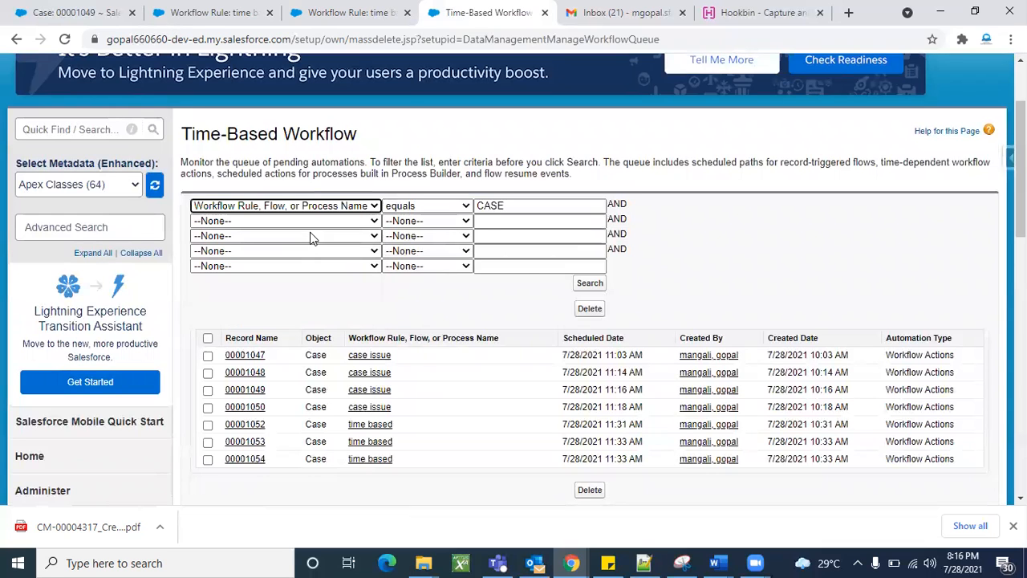
pyautogui.doubleClick(528, 207)
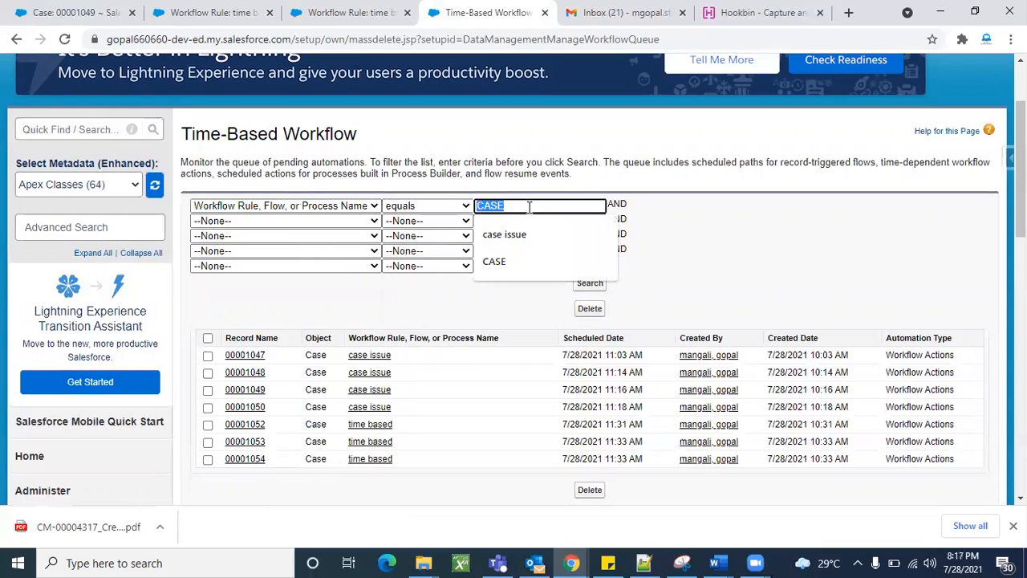
pyautogui.click(337, 13)
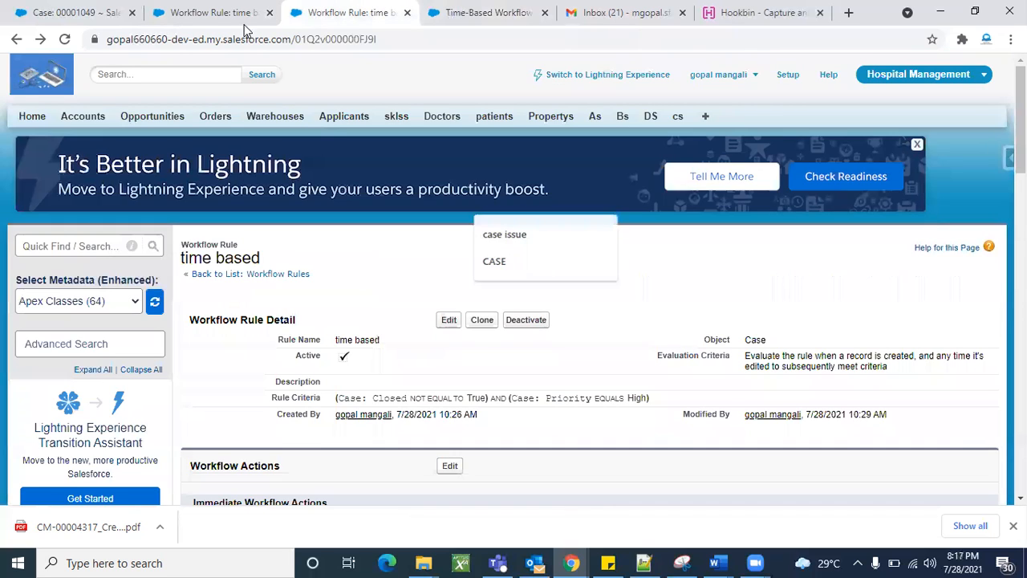
pyautogui.moveTo(263, 258); pyautogui.dragTo(180, 258)
pyautogui.hotkey('ctrl', 'c')
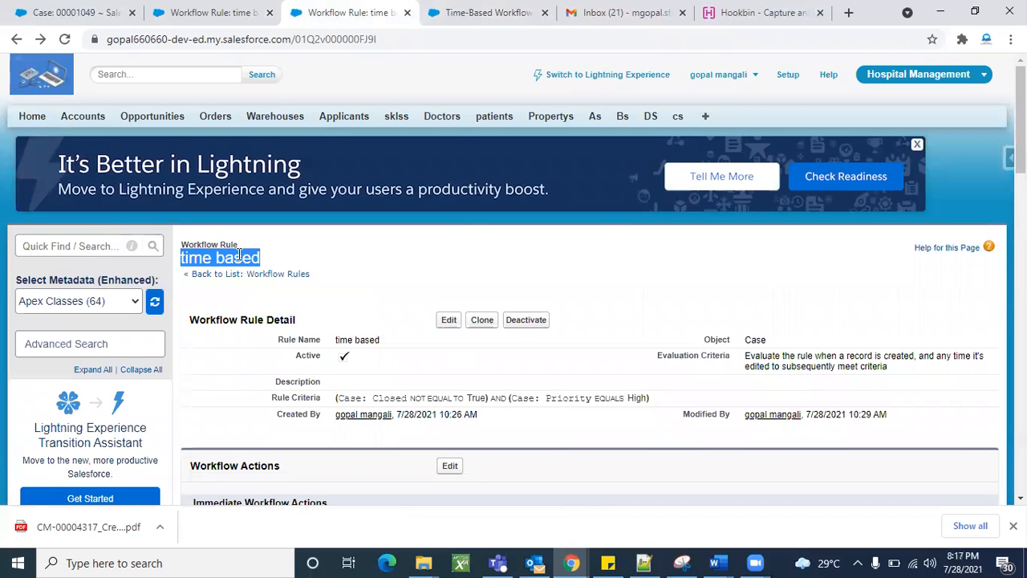
pyautogui.click(433, 14)
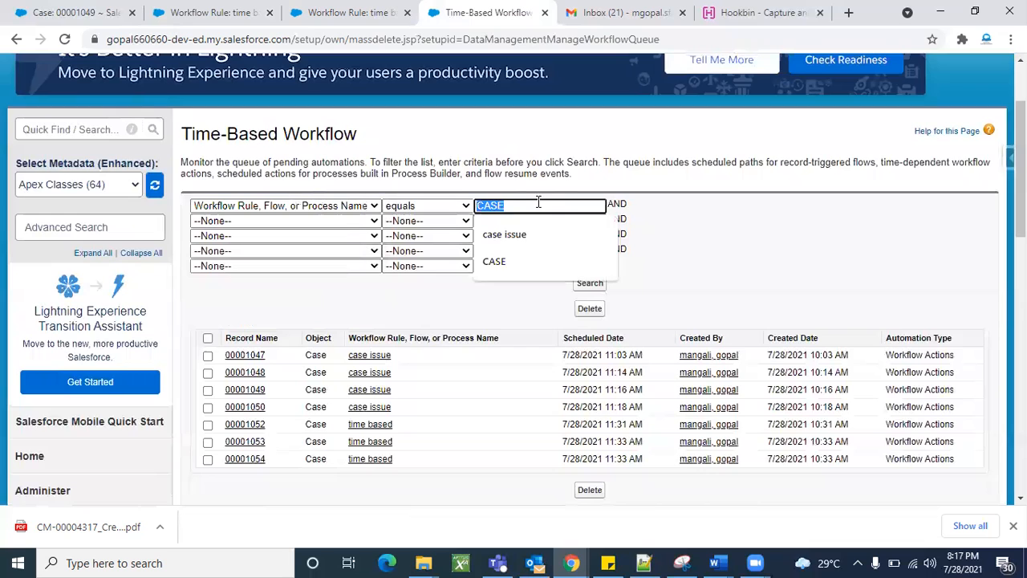
pyautogui.hotkey('ctrl', 'v')
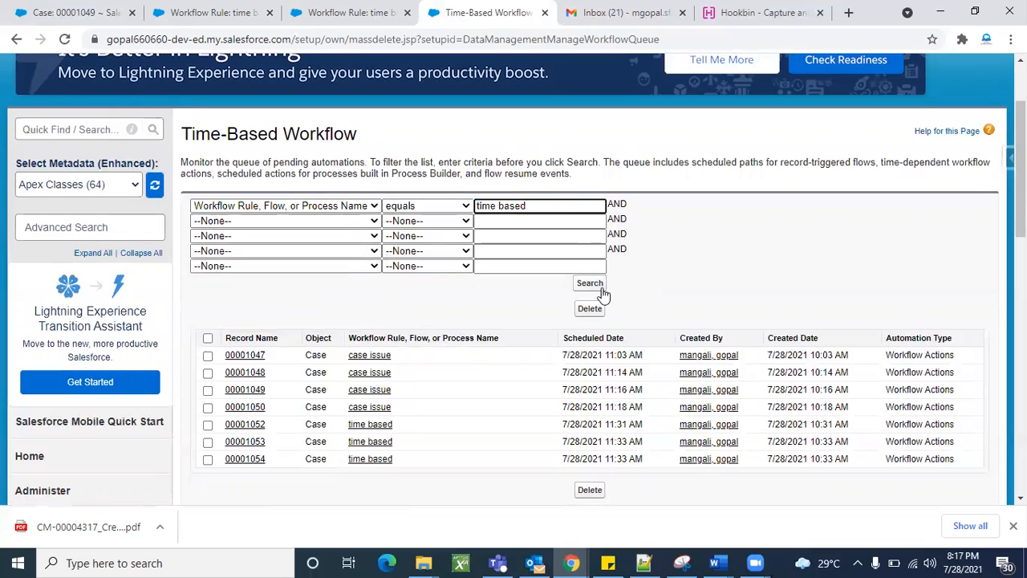
pyautogui.click(596, 285)
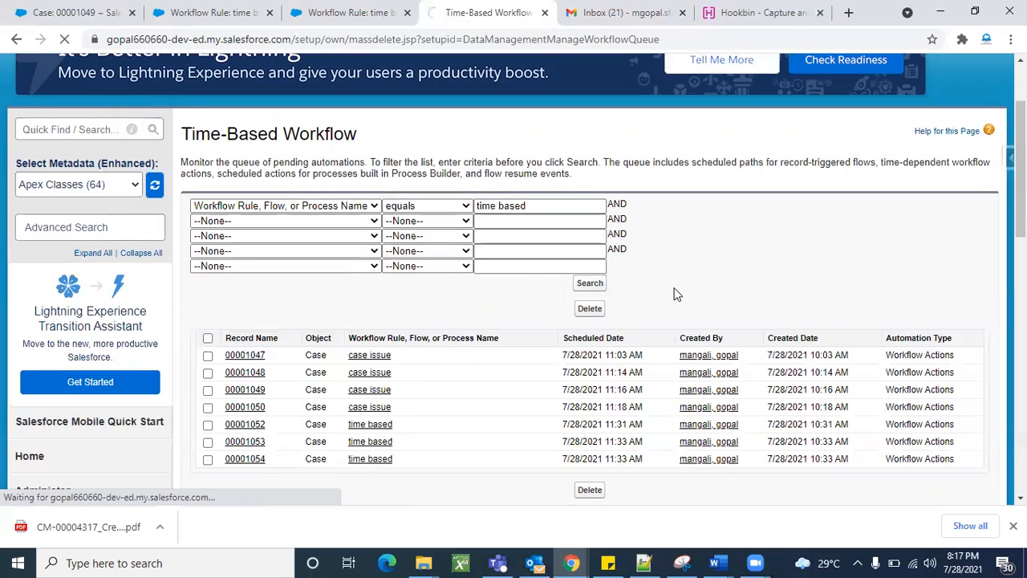
pyautogui.scroll(-3, 704, 363)
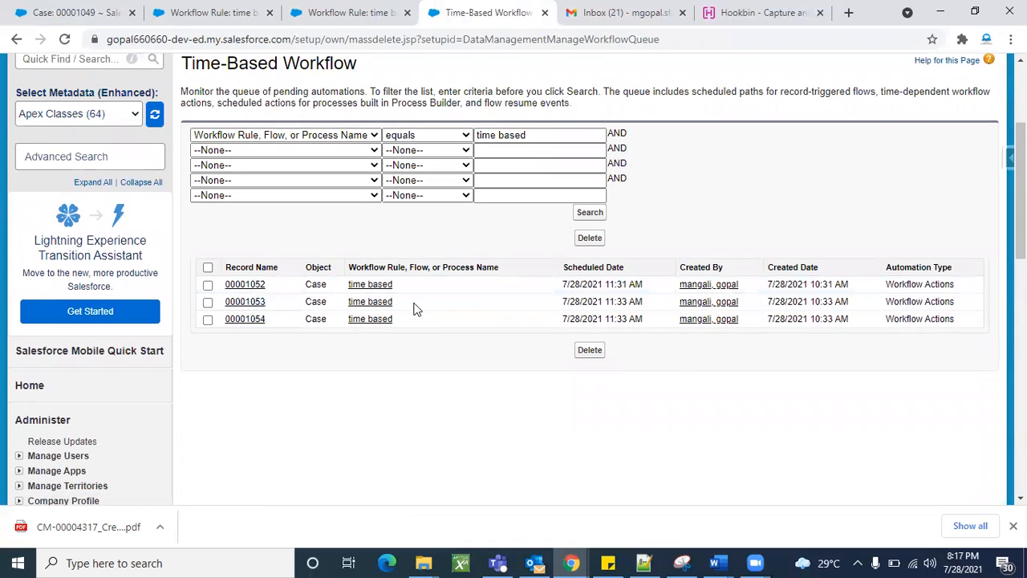
pyautogui.scroll(1, 427, 433)
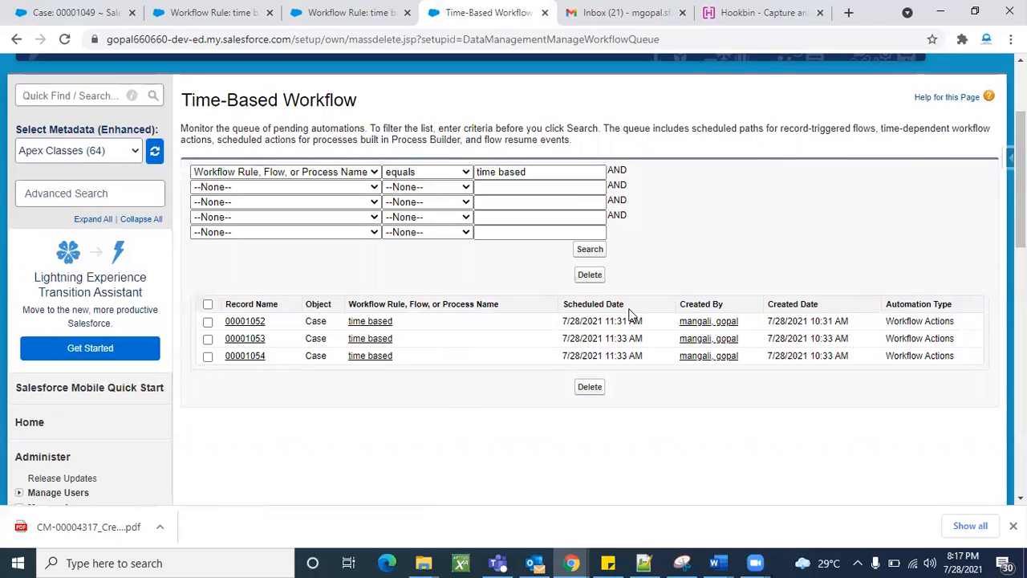
# Compare the Created Date and Scheduled Date of the first queued "time based" action to check the time trigger's delay.
pyautogui.tripleClick(828, 321)
pyautogui.click(843, 322)
pyautogui.tripleClick(824, 320)
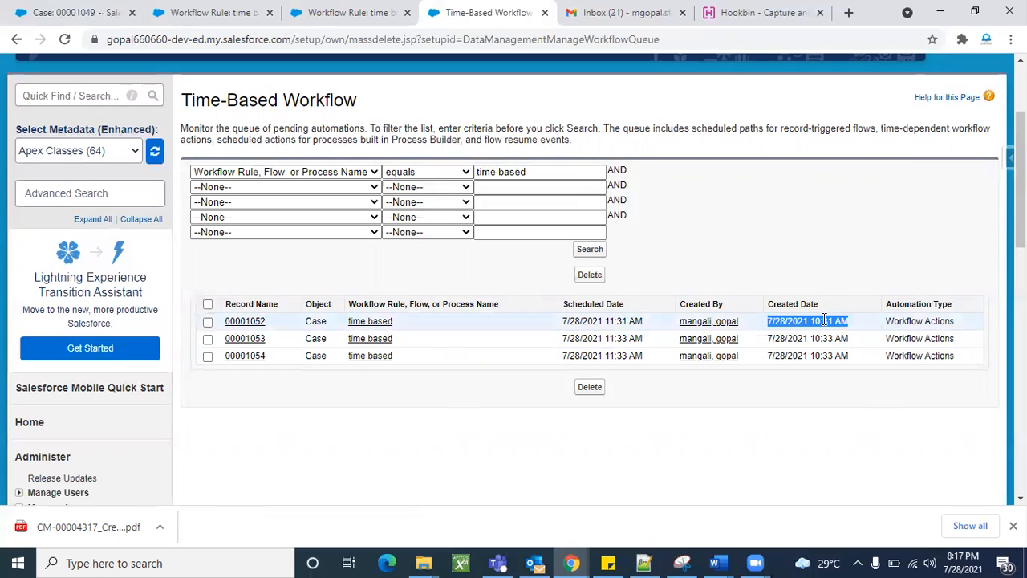
pyautogui.tripleClick(609, 321)
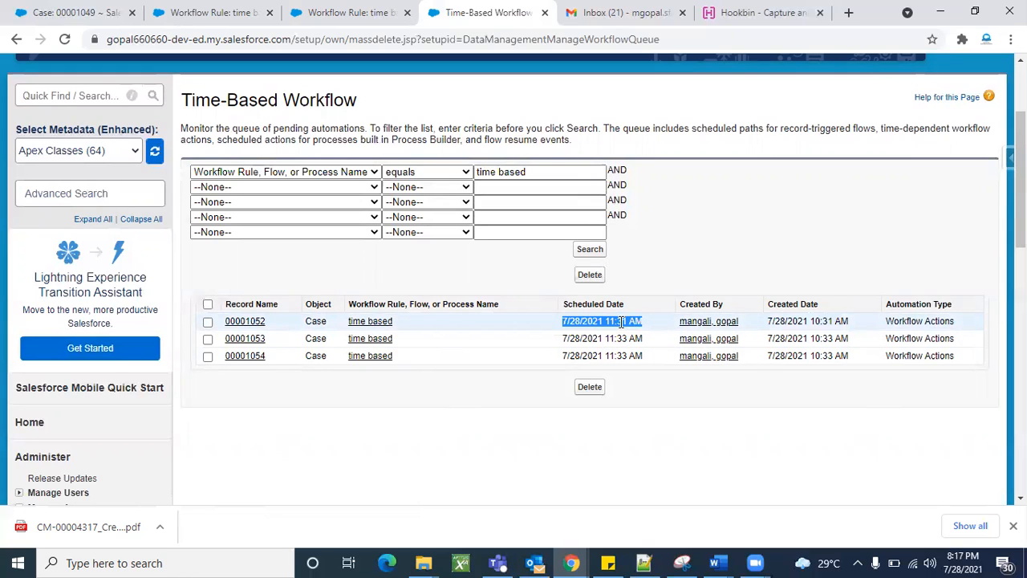
pyautogui.click(620, 321)
pyautogui.tripleClick(835, 321)
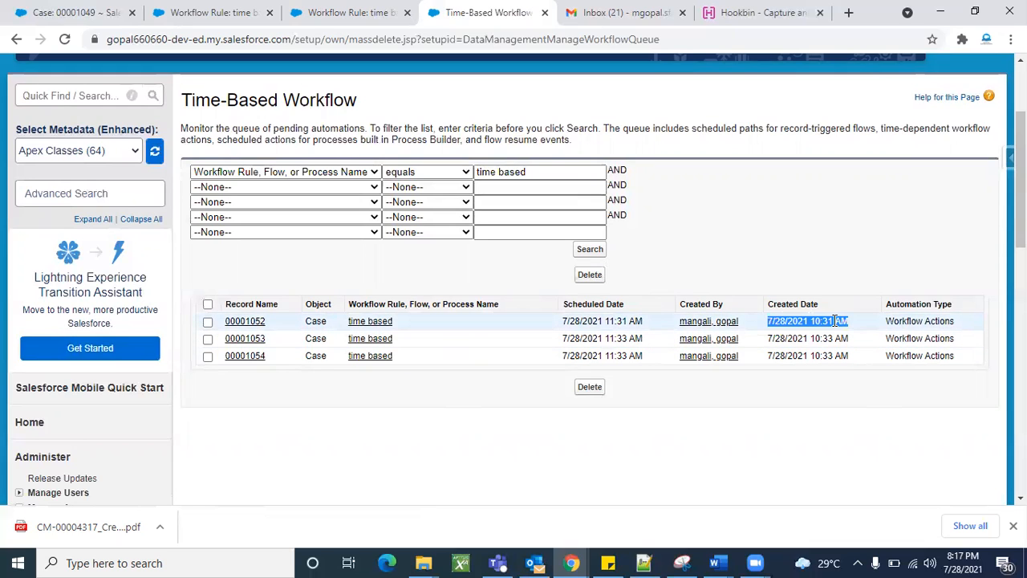
pyautogui.moveTo(614, 321); pyautogui.dragTo(608, 321)
pyautogui.tripleClick(608, 321)
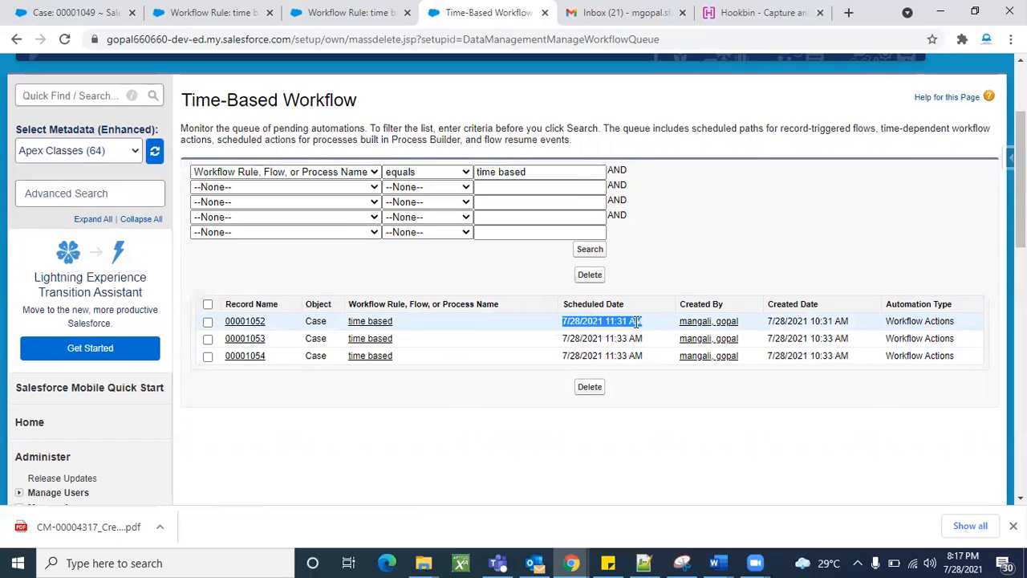
pyautogui.click(693, 424)
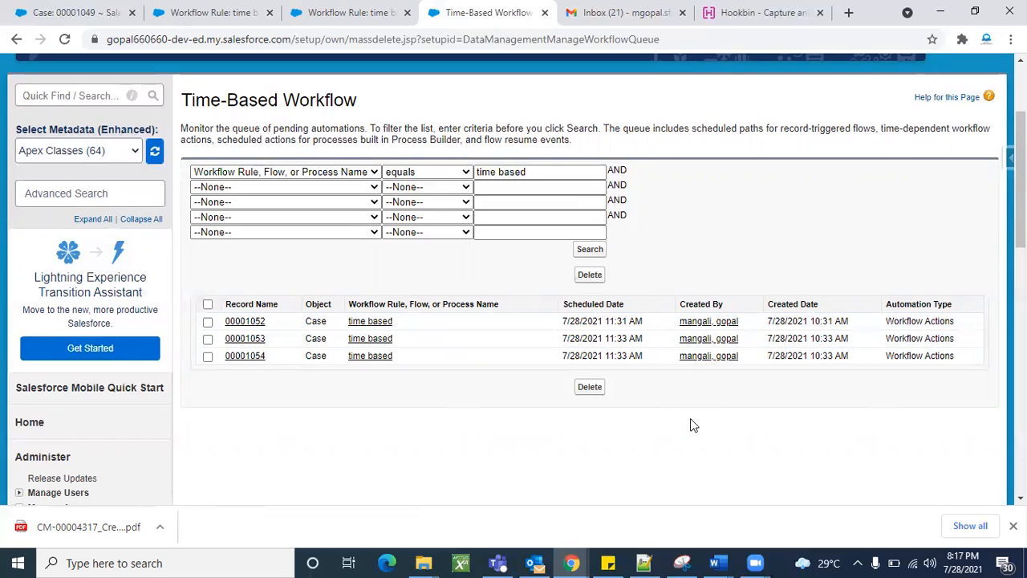
# Compare the Created Date and Scheduled Date of the second and third queued "time based" actions.
pyautogui.tripleClick(827, 356)
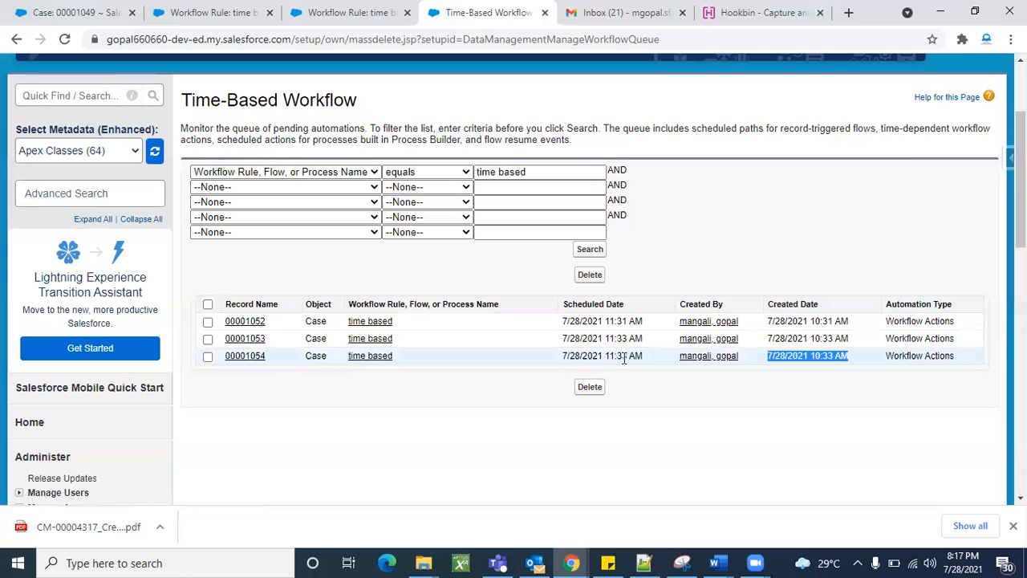
pyautogui.tripleClick(625, 357)
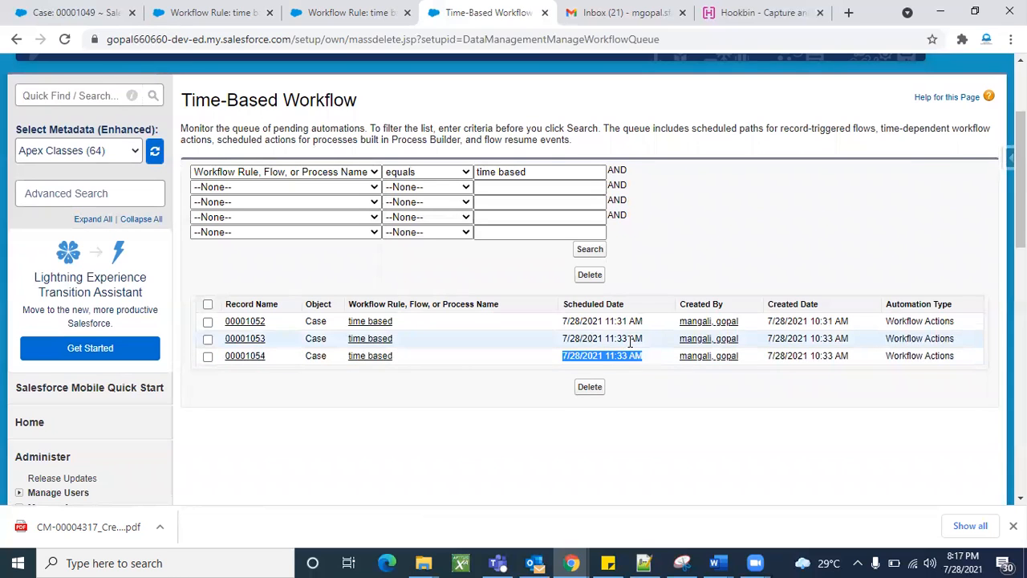
pyautogui.tripleClick(630, 339)
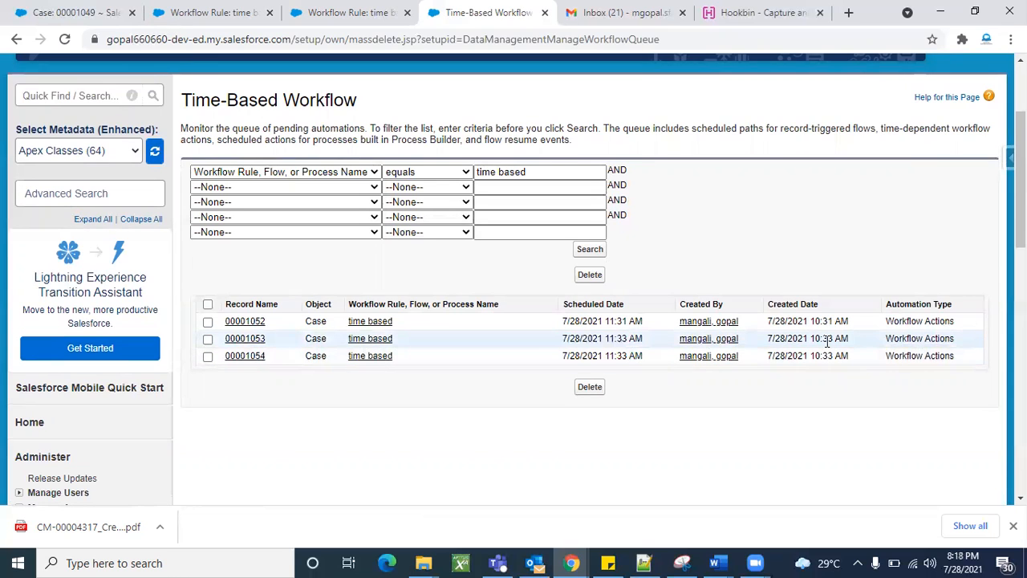
pyautogui.tripleClick(828, 340)
pyautogui.click(719, 401)
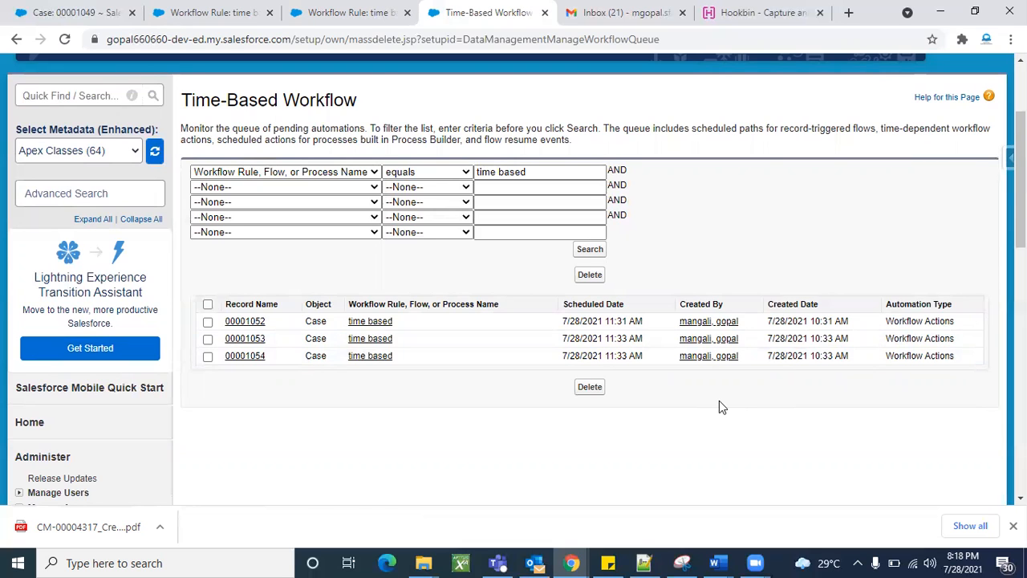
# Check the computer's current date and time against the Scheduled Date of the first queued "time based" action.
pyautogui.scroll(2, 719, 402)
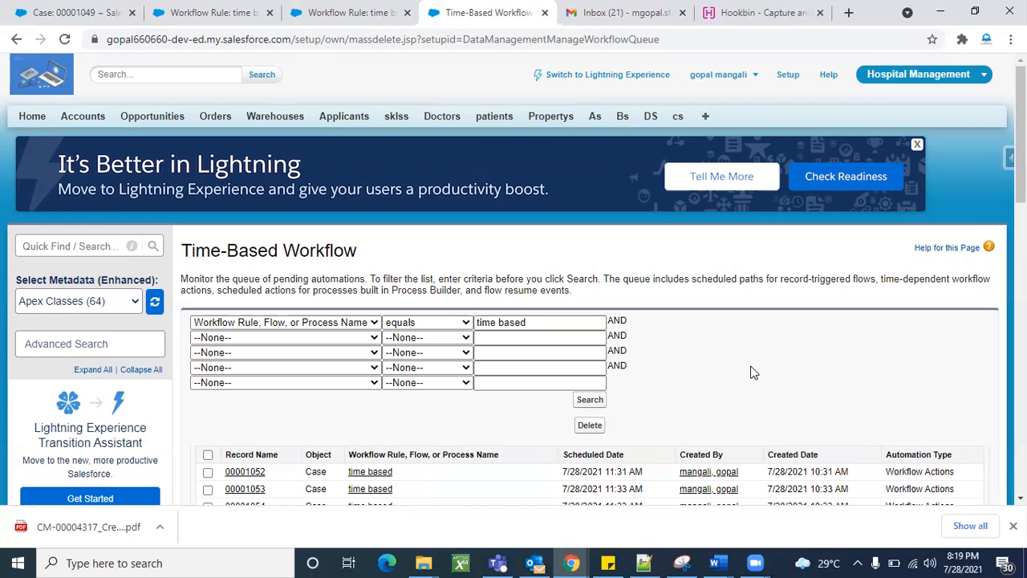
pyautogui.scroll(-3, 752, 373)
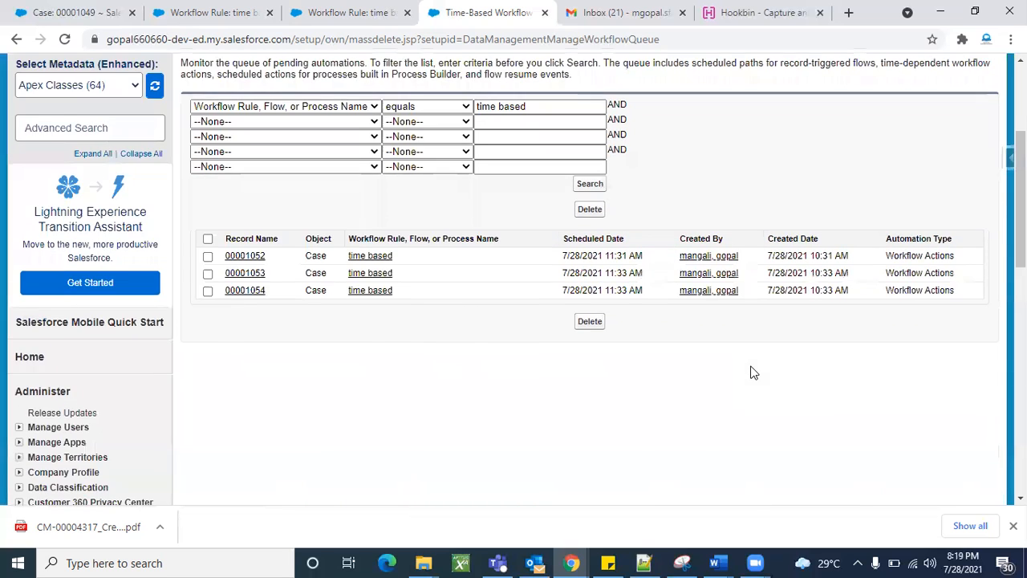
pyautogui.scroll(4, 753, 373)
pyautogui.scroll(-3, 753, 372)
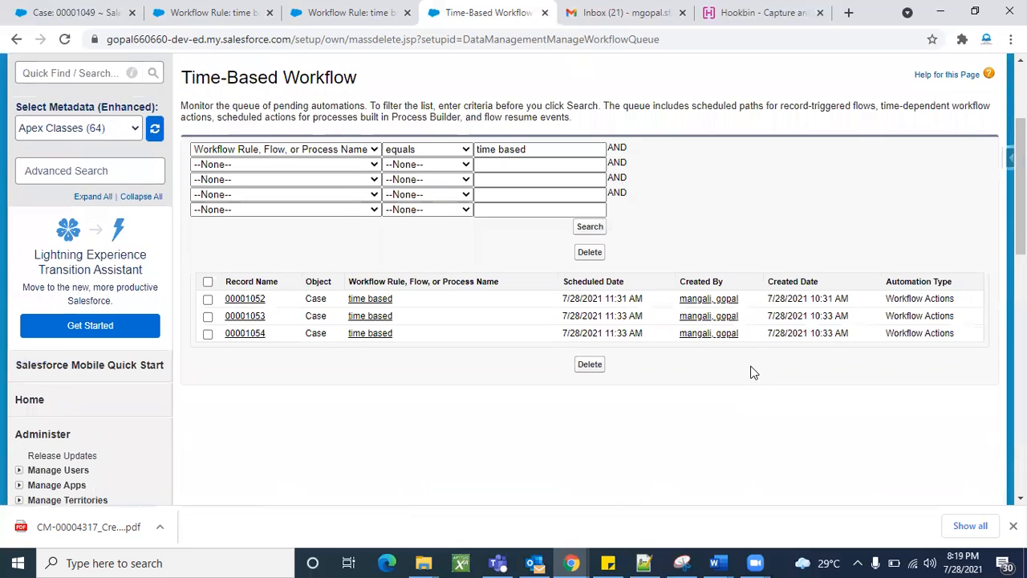
pyautogui.click(956, 557)
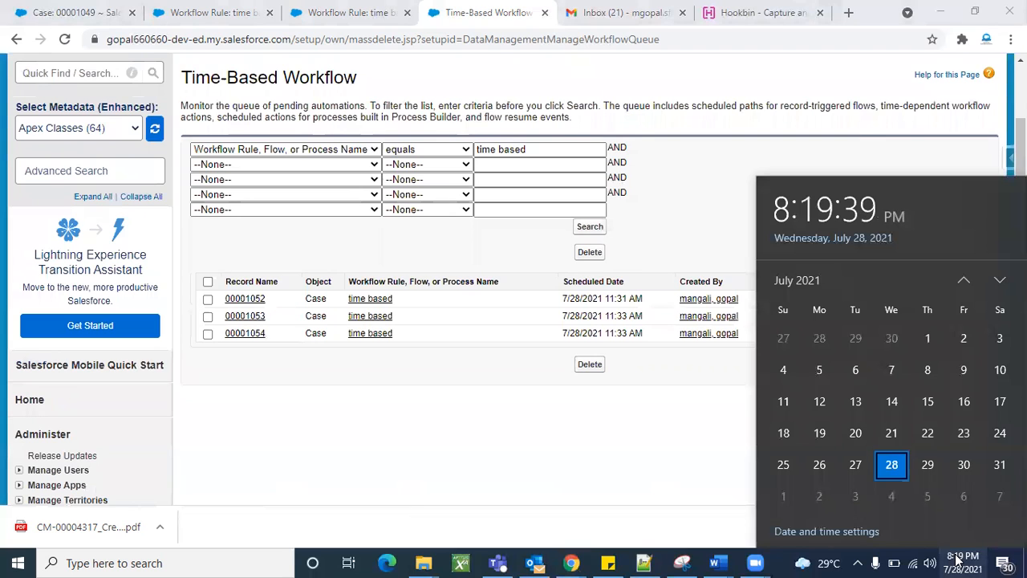
pyautogui.click(698, 217)
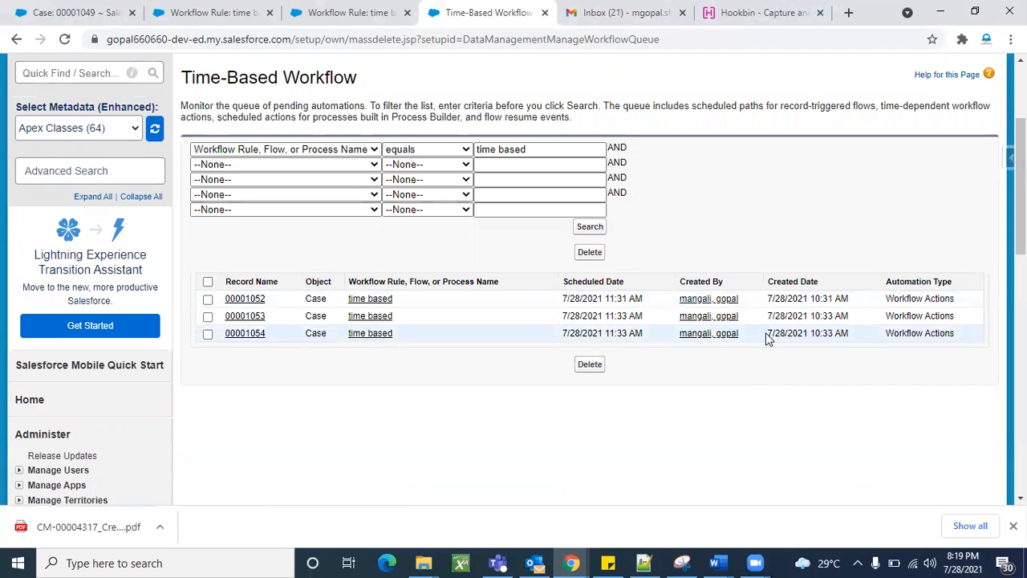
pyautogui.tripleClick(619, 298)
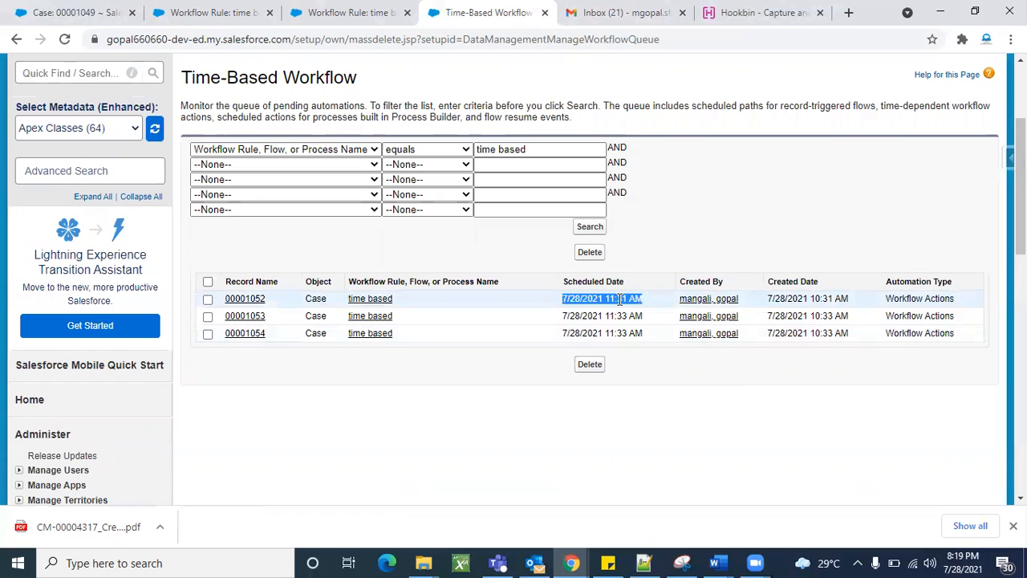
pyautogui.click(696, 437)
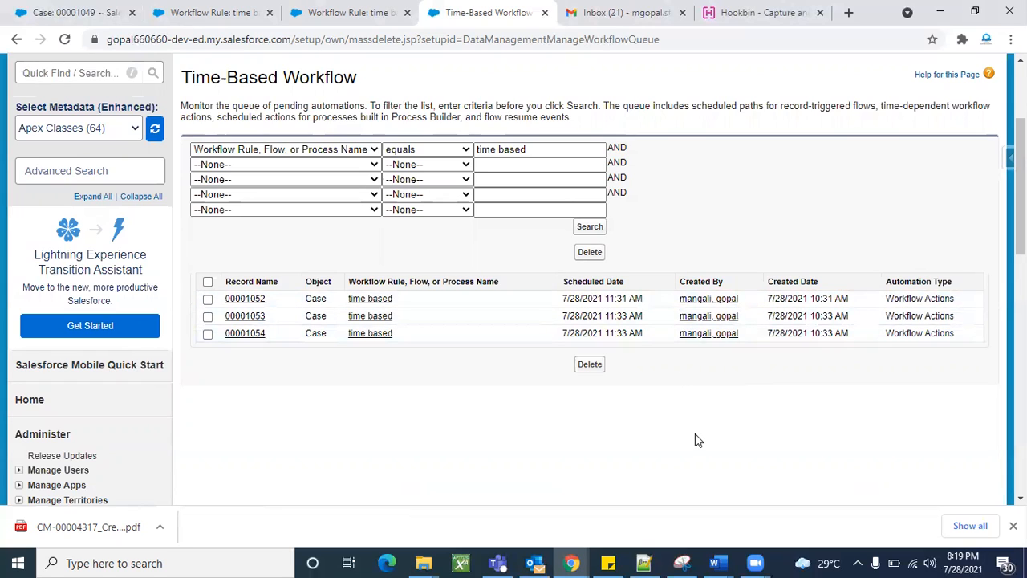